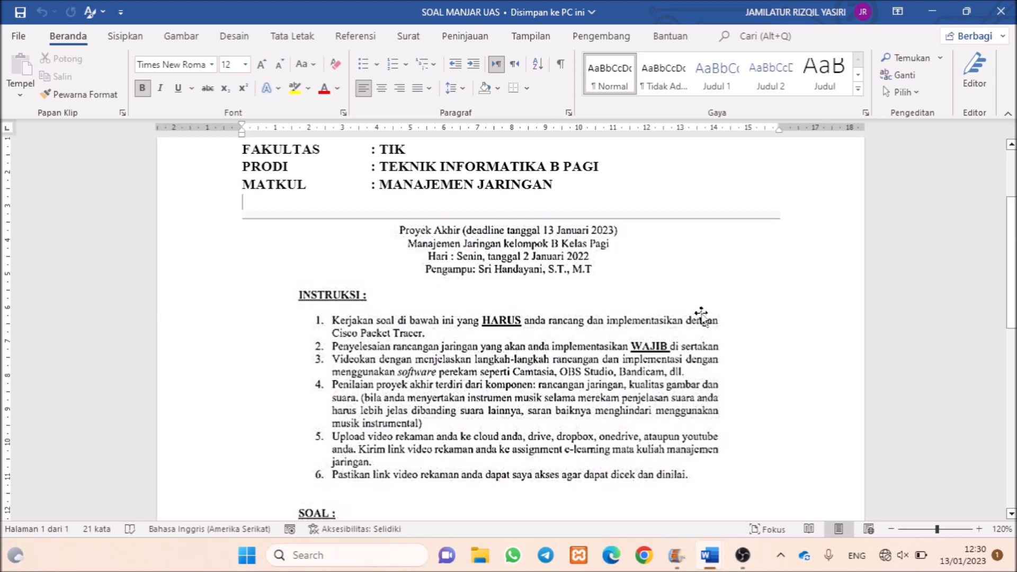
- Switch to the Subnetting VLSM document and complete the LAN G entry in the Urutkan list so it ends with "Host"
scroll(343, 306, "down", 6)
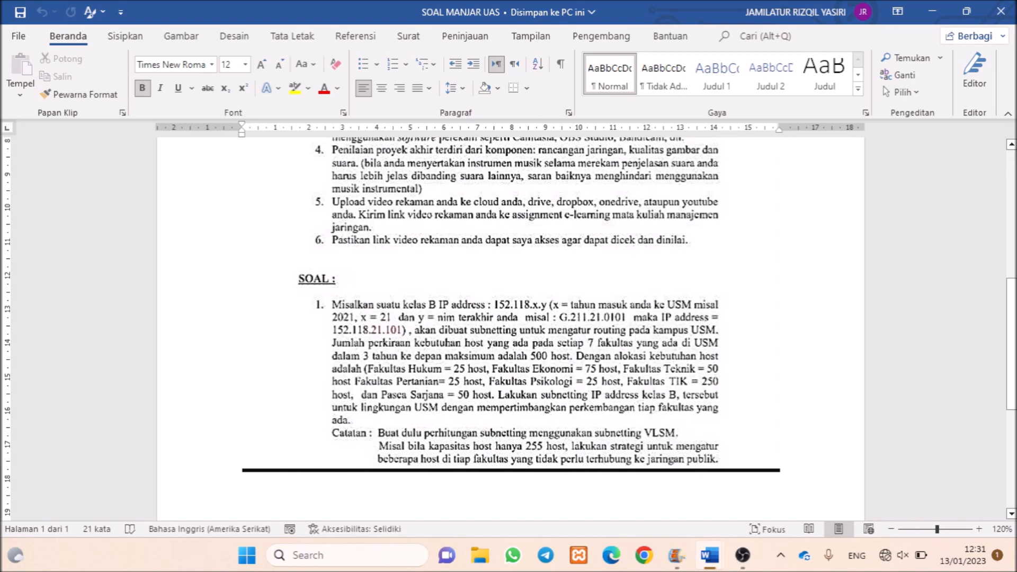
mouse_move(710, 555)
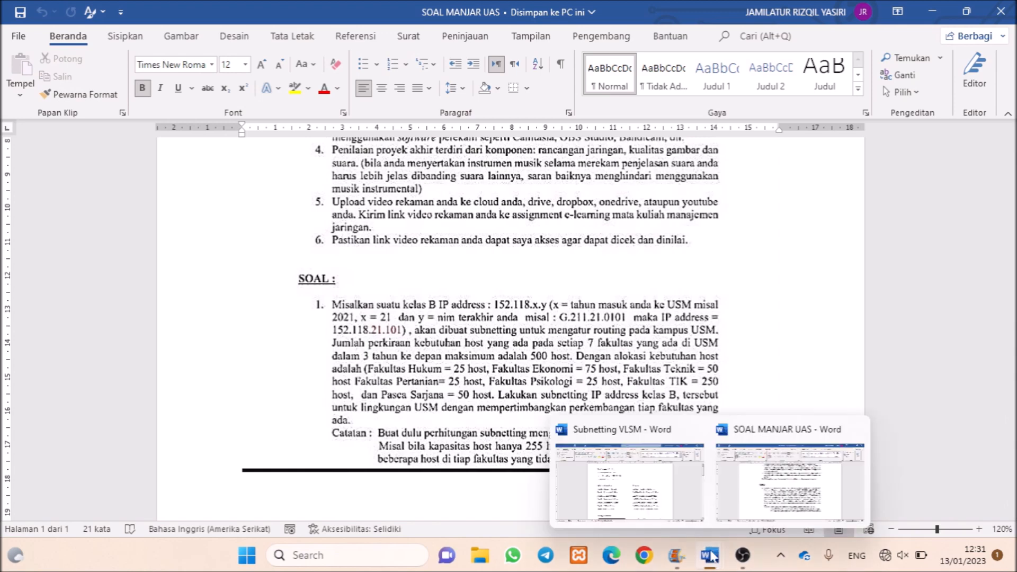
left_click(680, 513)
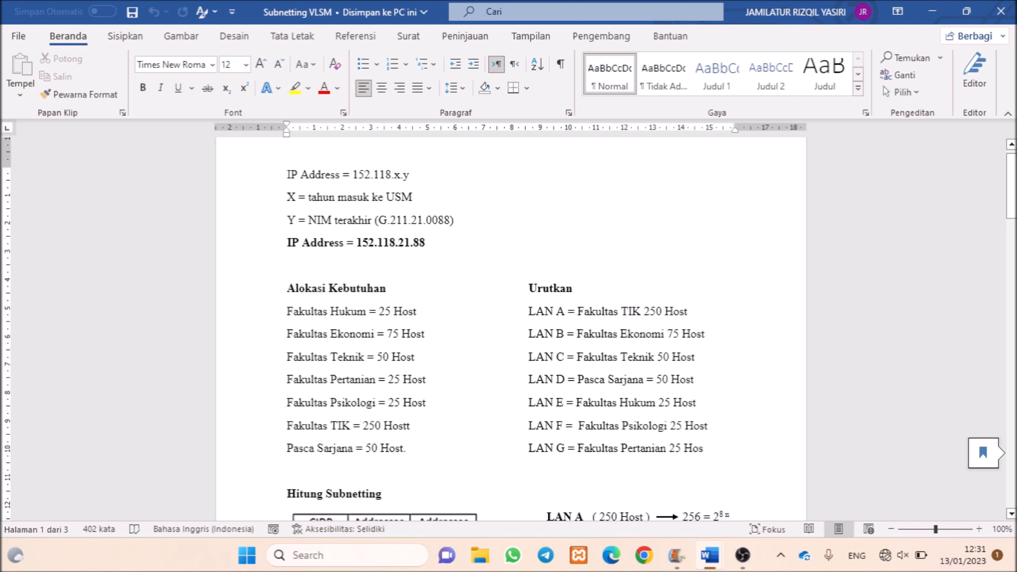
left_click(703, 449)
type("t")
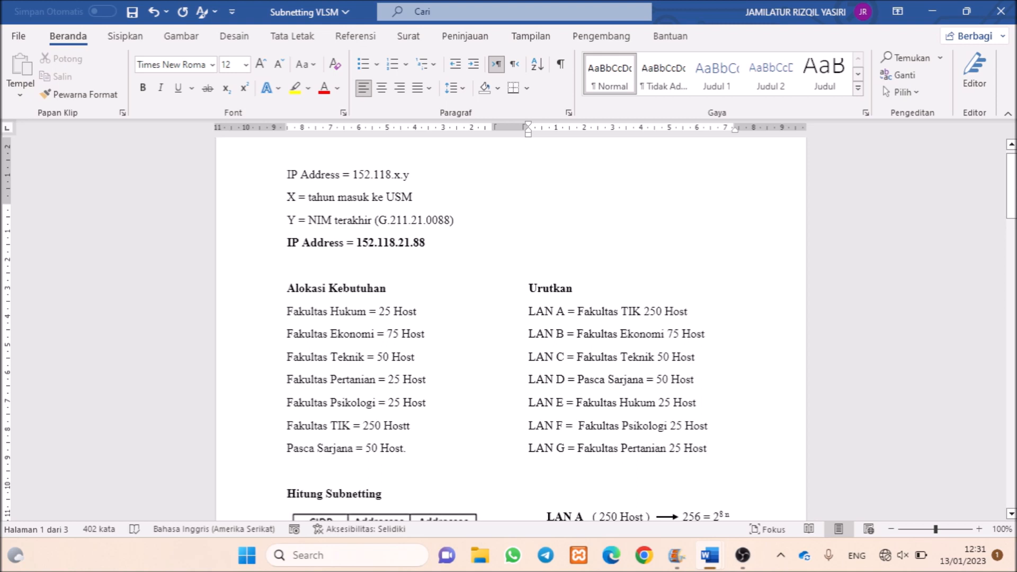
- Examine the LAN C–D and LAN E–G entries in the Urutkan list, along with the CIDR notation table under Hitung Subnetting
left_click_drag(695, 380, 528, 357)
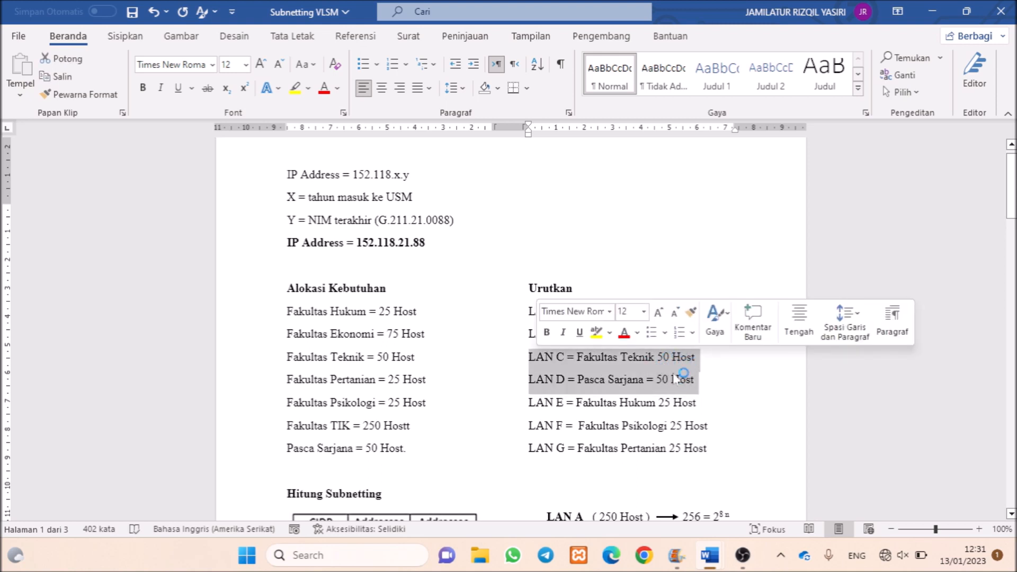
left_click(721, 379)
mouse_move(1012, 192)
left_mouse_down()
mouse_move(1012, 209)
mouse_move(1012, 200)
left_mouse_up()
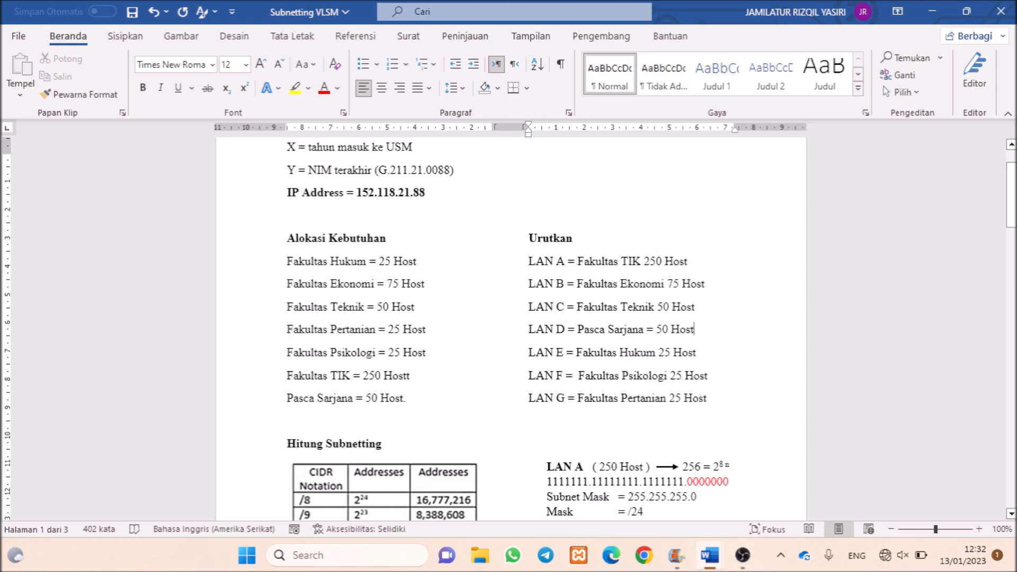
left_click_drag(707, 398, 529, 352)
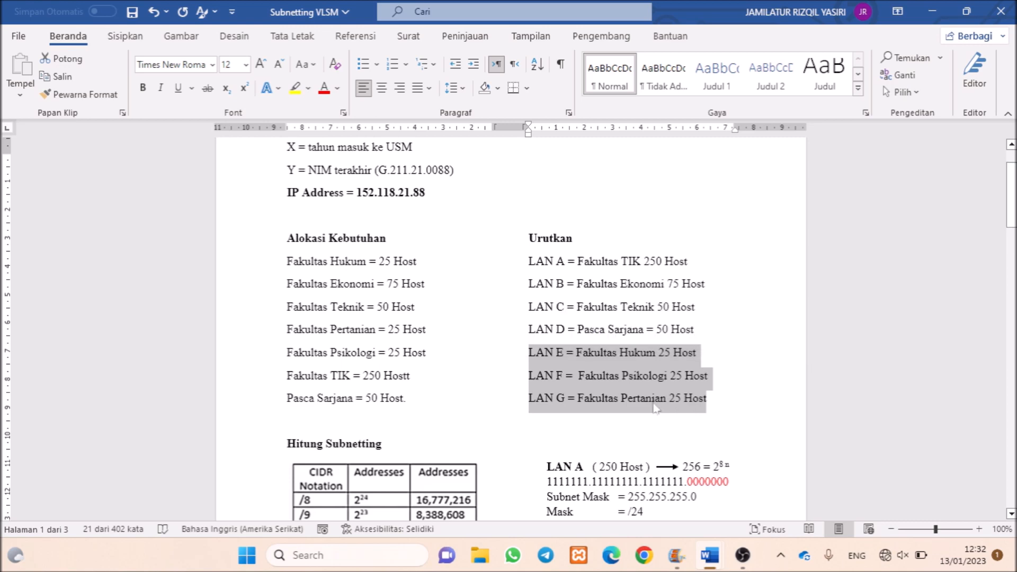
left_click(529, 353)
left_click_drag(1011, 195, 1011, 255)
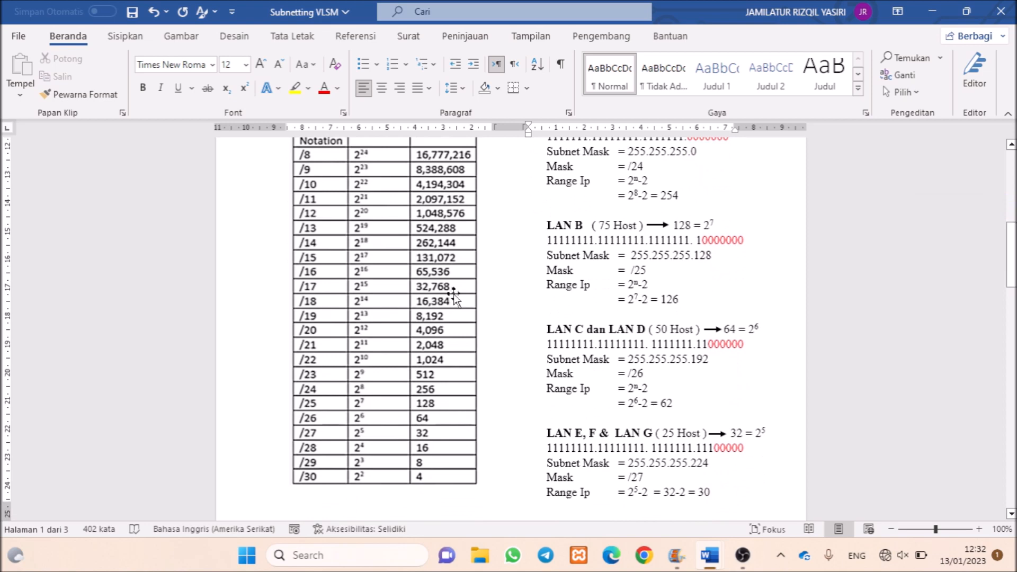
left_click(356, 342)
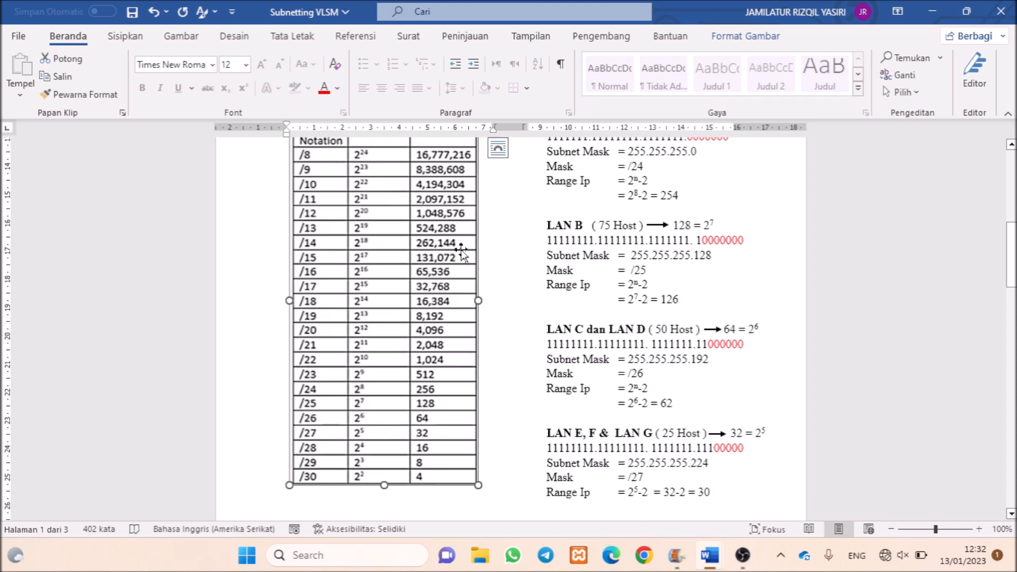
left_click(609, 328)
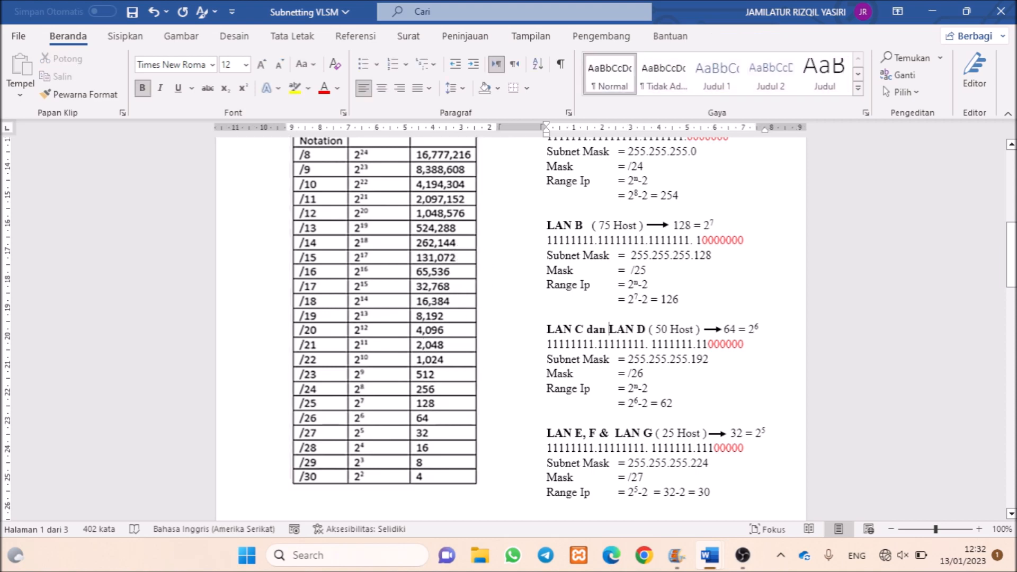
left_click_drag(1012, 279, 1012, 250)
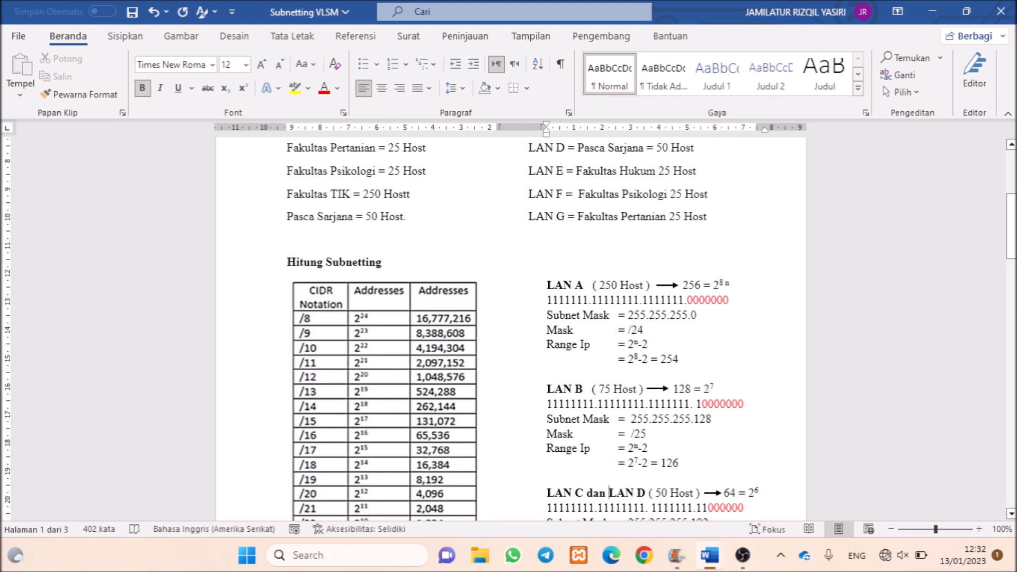
left_click_drag(1011, 250, 1012, 280)
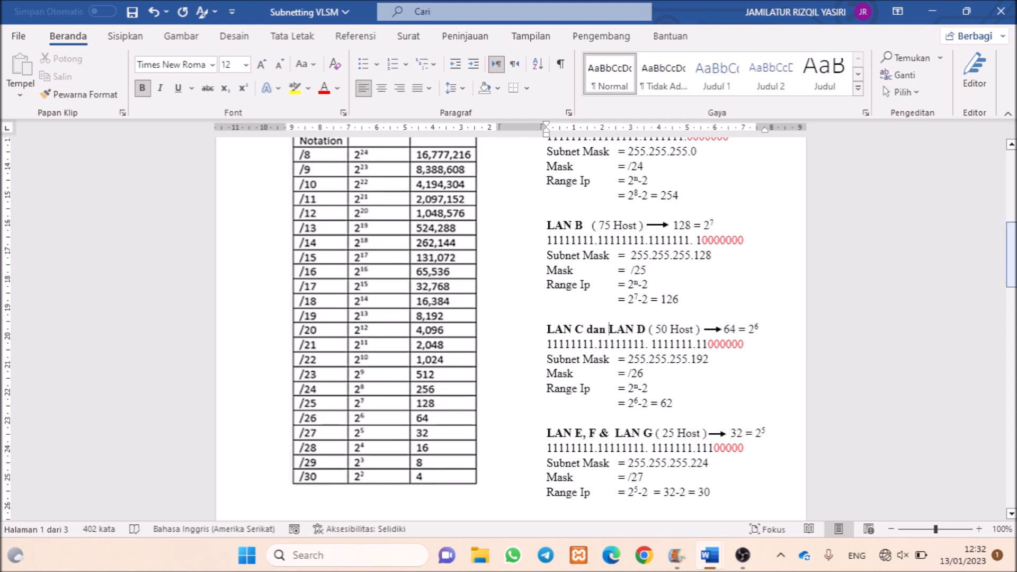
left_click_drag(1012, 273, 1013, 261)
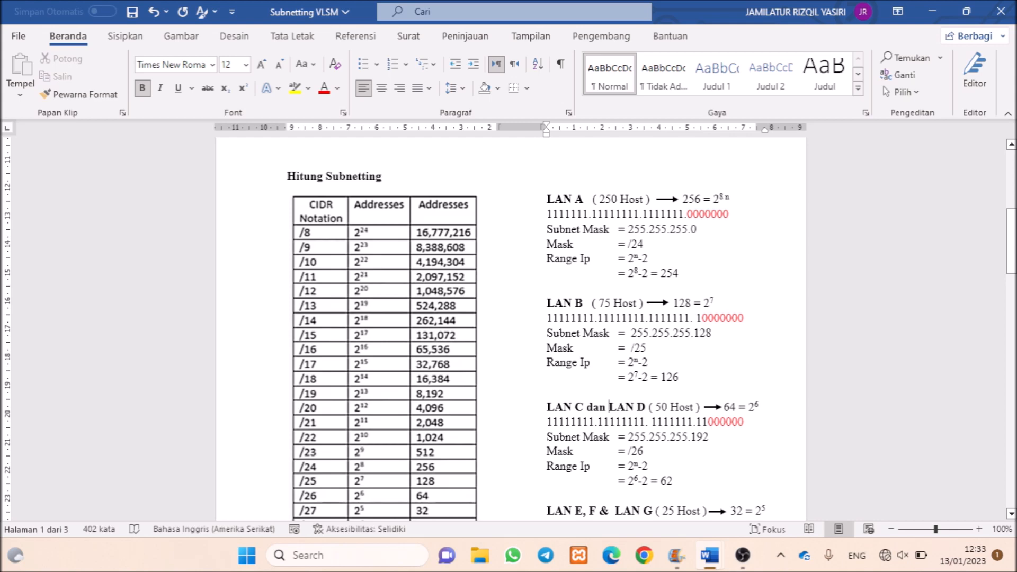
- Review the LAN A calculation, highlighting the exponent, the binary mask and the final Range Ip line
left_click_drag(719, 199, 723, 199)
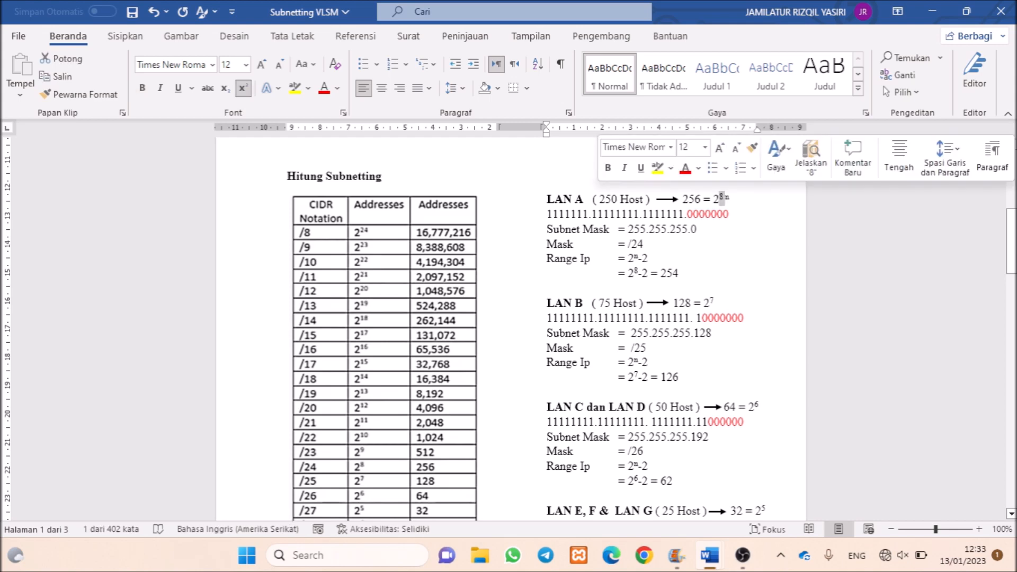
left_click(730, 198)
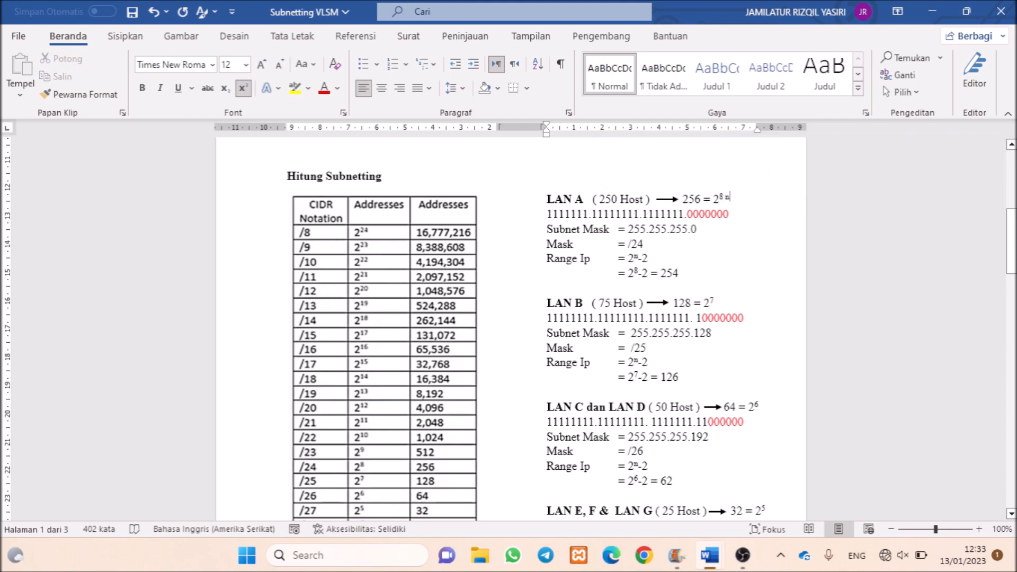
left_click_drag(732, 213, 688, 214)
left_click(697, 228)
left_click_drag(736, 213, 547, 213)
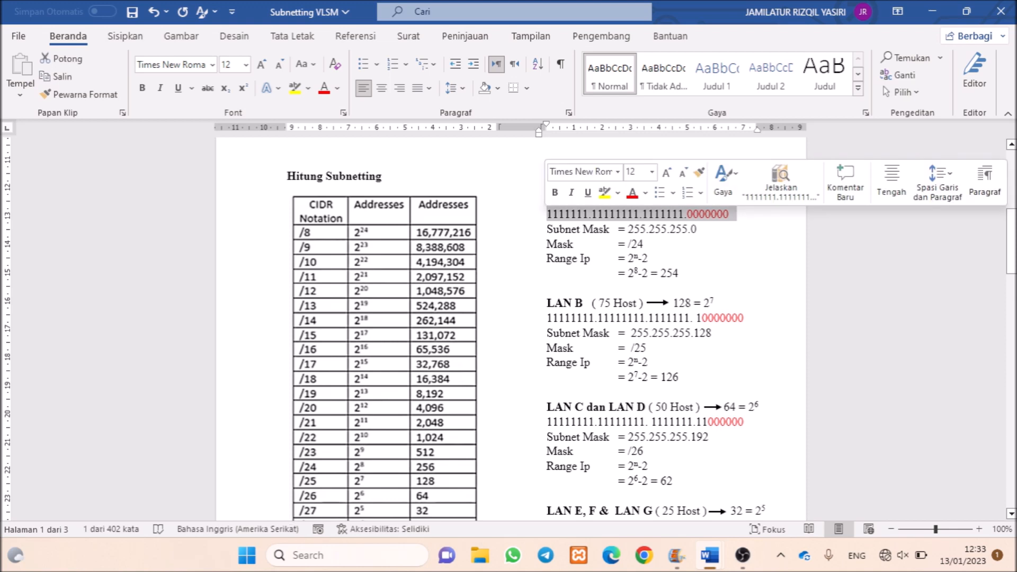
left_click(697, 229)
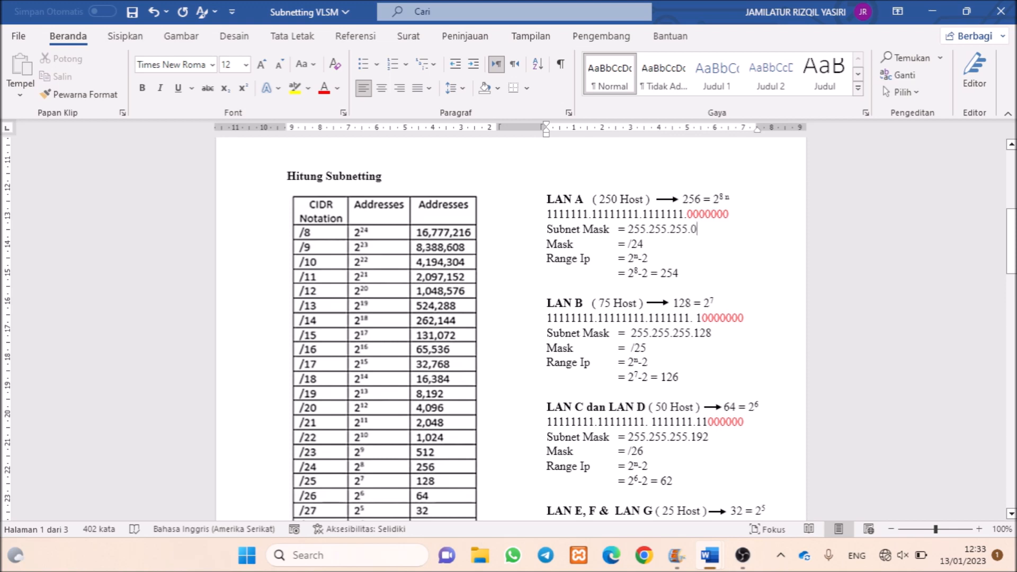
left_click_drag(683, 274, 629, 273)
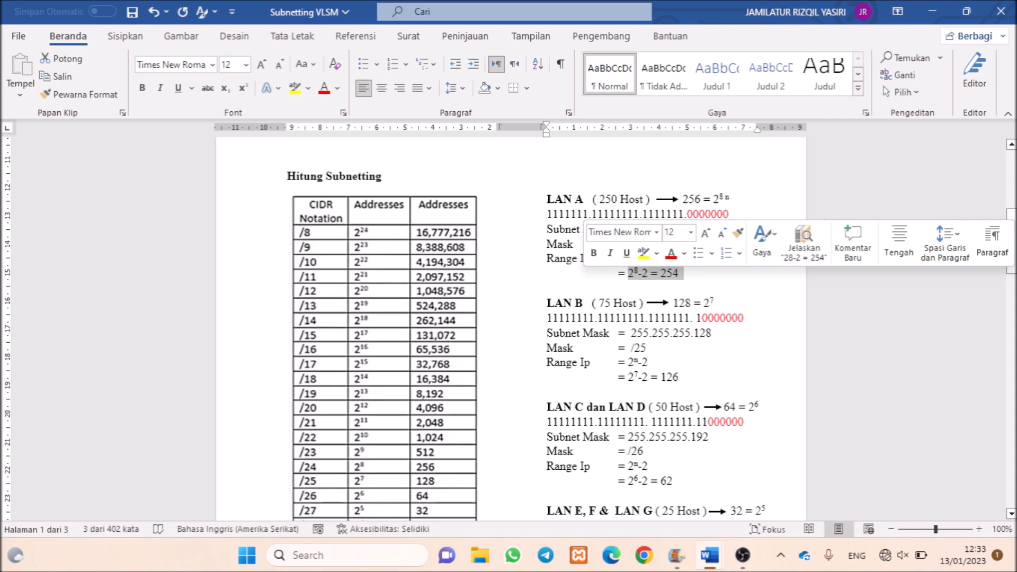
key("Right")
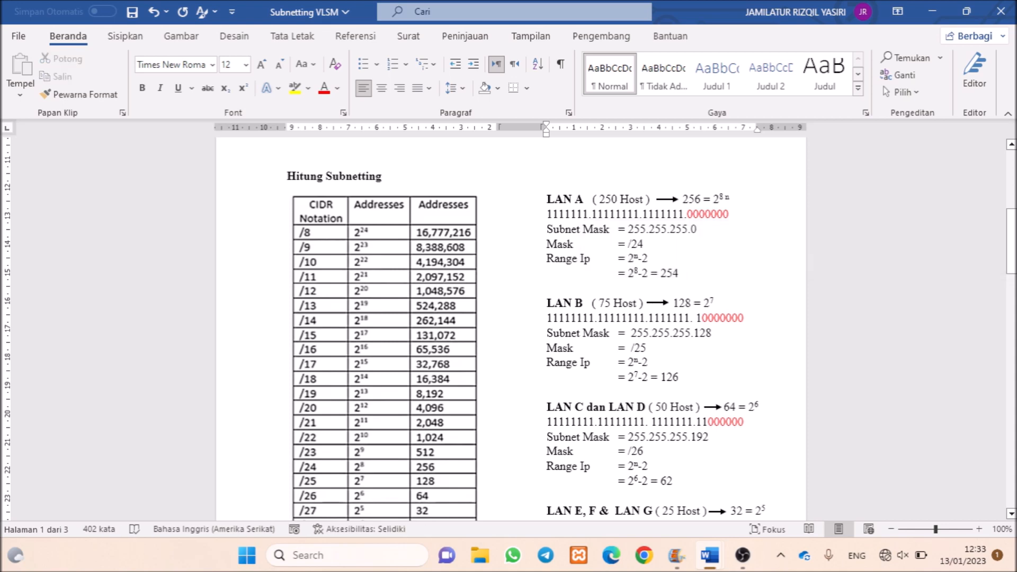
- Review the LAN B calculation, highlighting the power of two, the red zero bits and the full binary mask
scroll(509, 329, "down", 3)
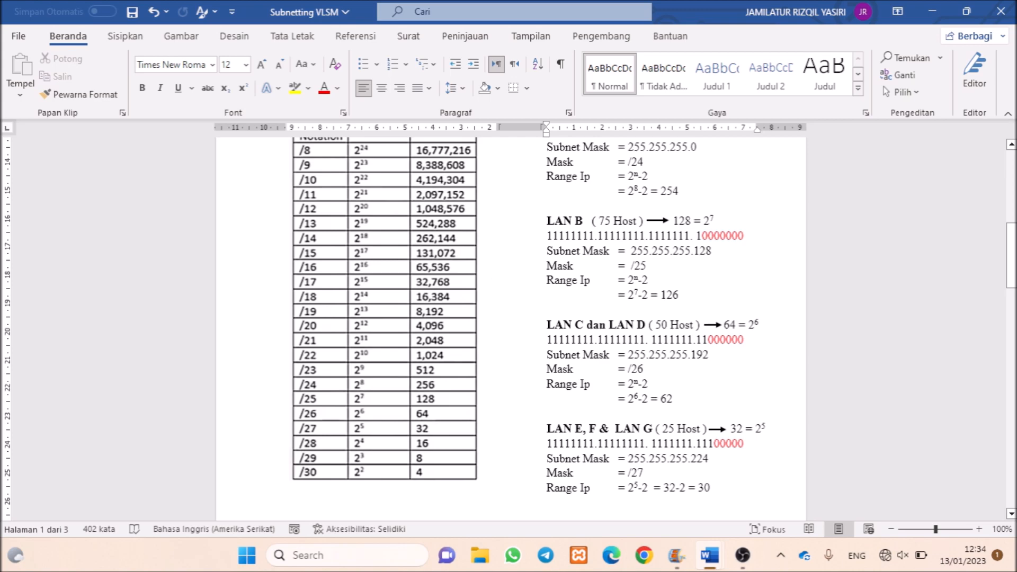
left_click_drag(715, 221, 704, 221)
left_click(714, 219)
left_click_drag(744, 235, 702, 236)
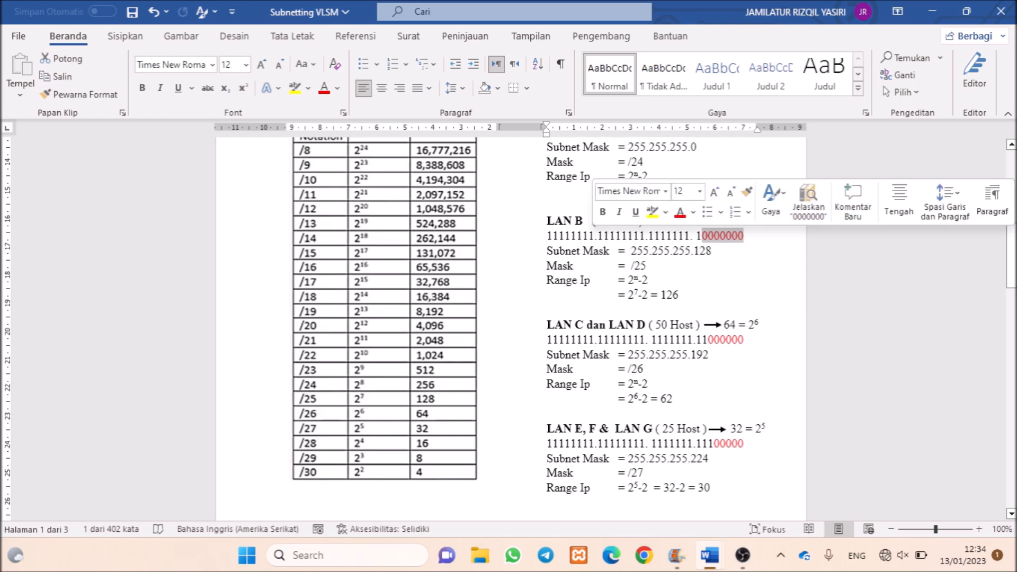
left_click(713, 251)
left_click_drag(547, 235, 748, 235)
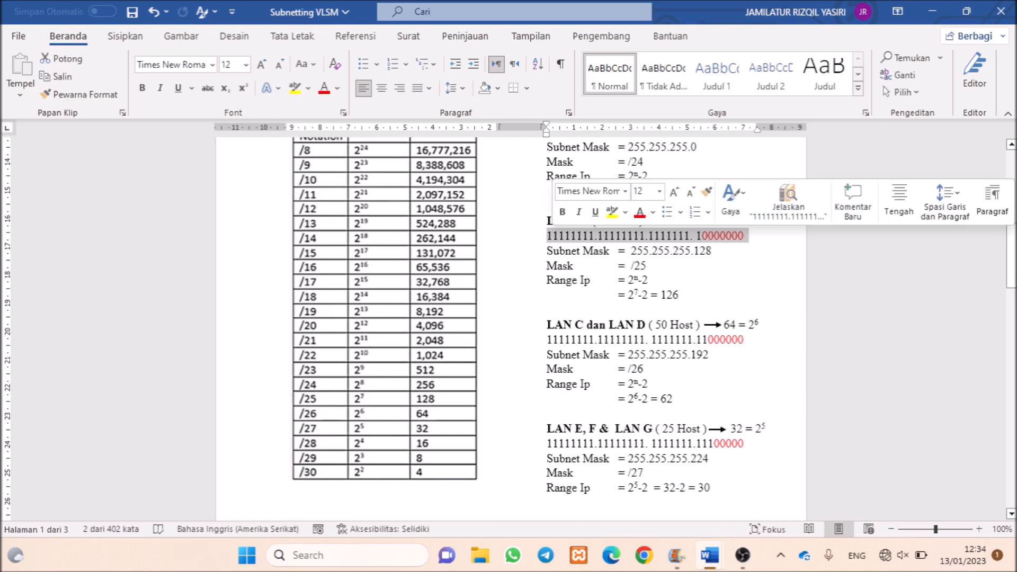
left_click(712, 251)
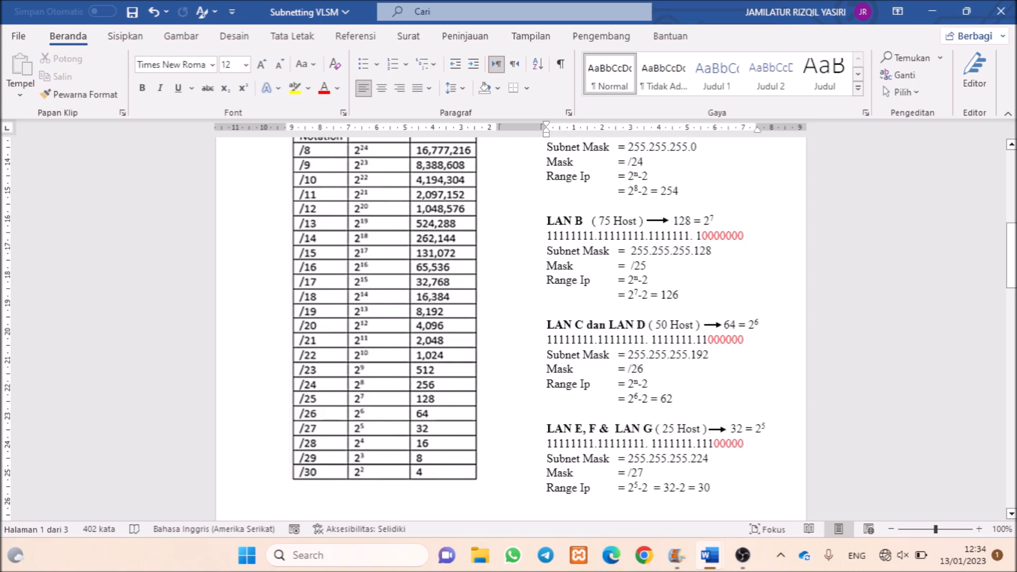
left_click_drag(547, 236, 748, 236)
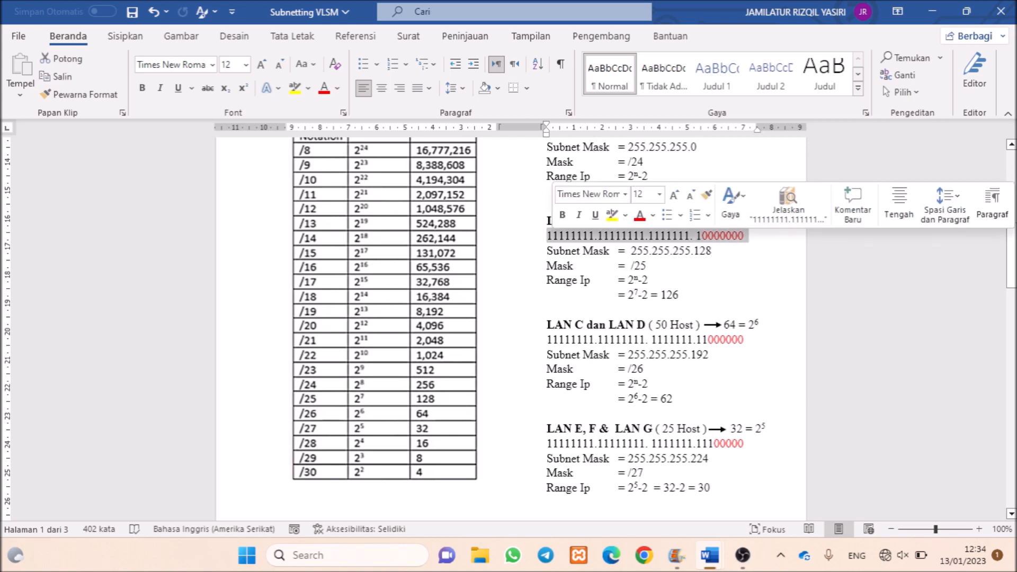
left_click(652, 279)
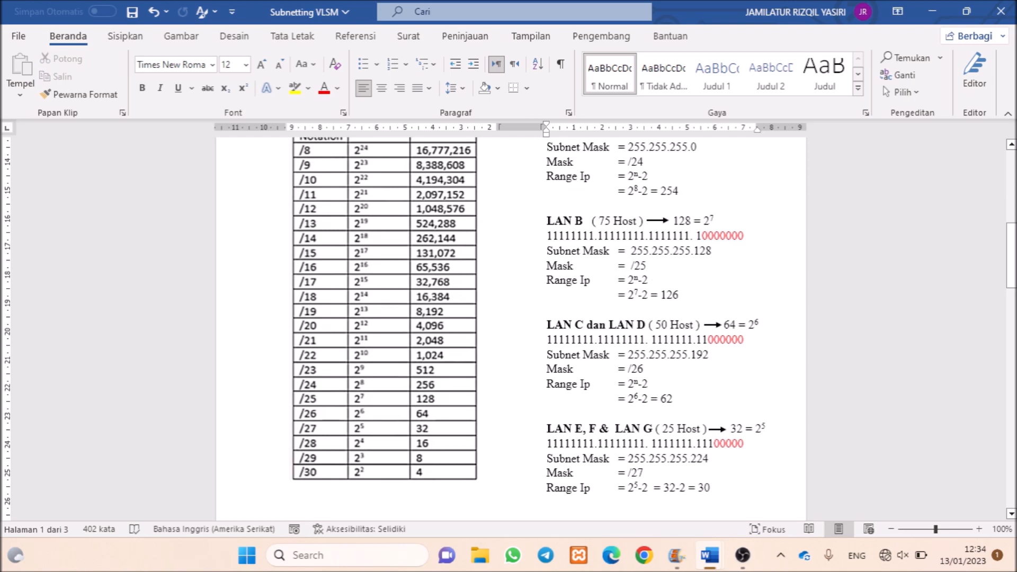
left_click(680, 295)
- Review the LAN C and LAN D binary mask and subnet mask, along with the LAN E, F and G calculation
left_click_drag(1011, 256, 1011, 273)
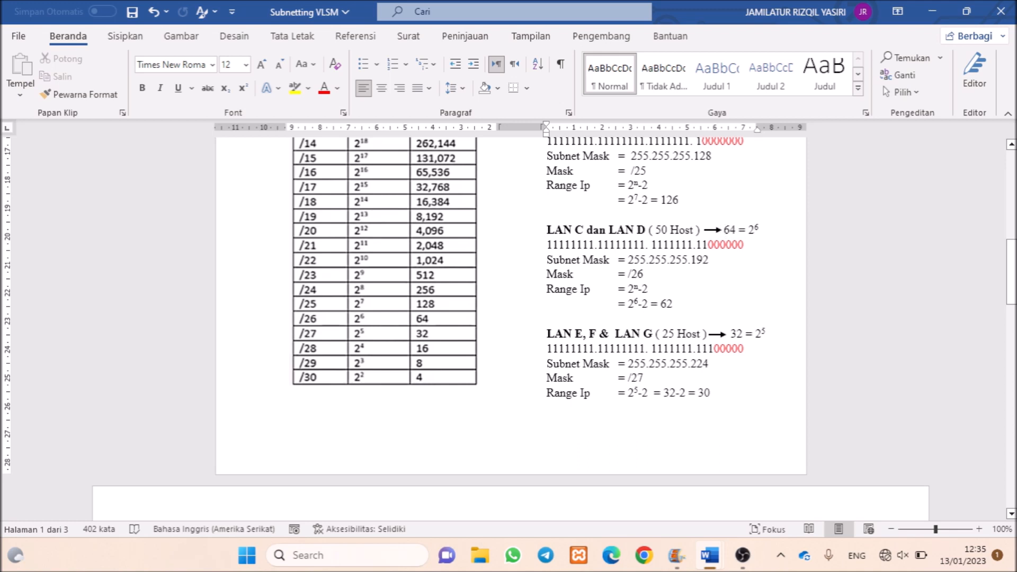
left_click_drag(747, 245, 547, 245)
left_click(709, 260)
scroll(509, 307, "down", 1)
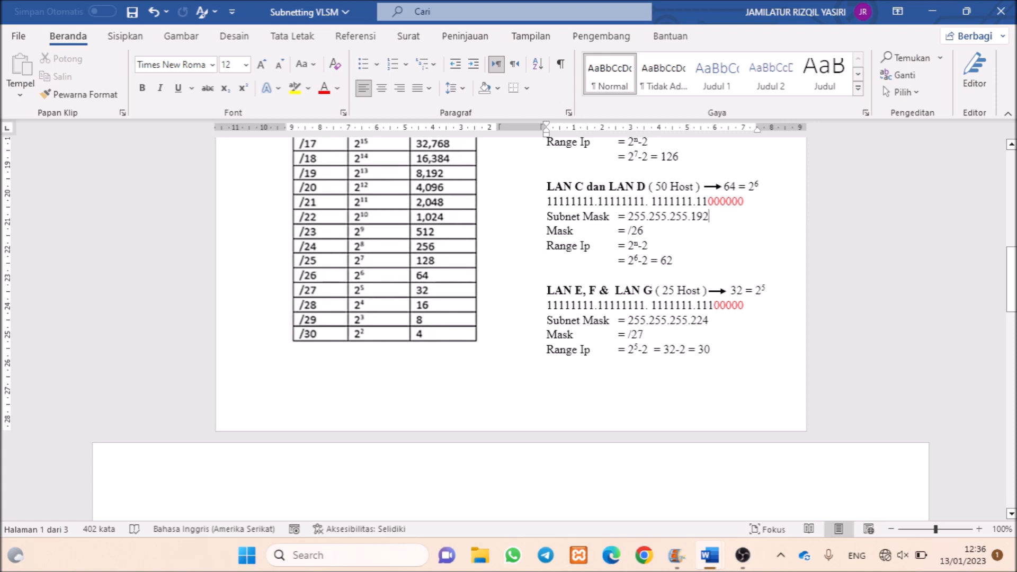
- Append "+ 254" to the LAN A address in the NET IP column of the subnet table
left_click_drag(1012, 280, 1011, 332)
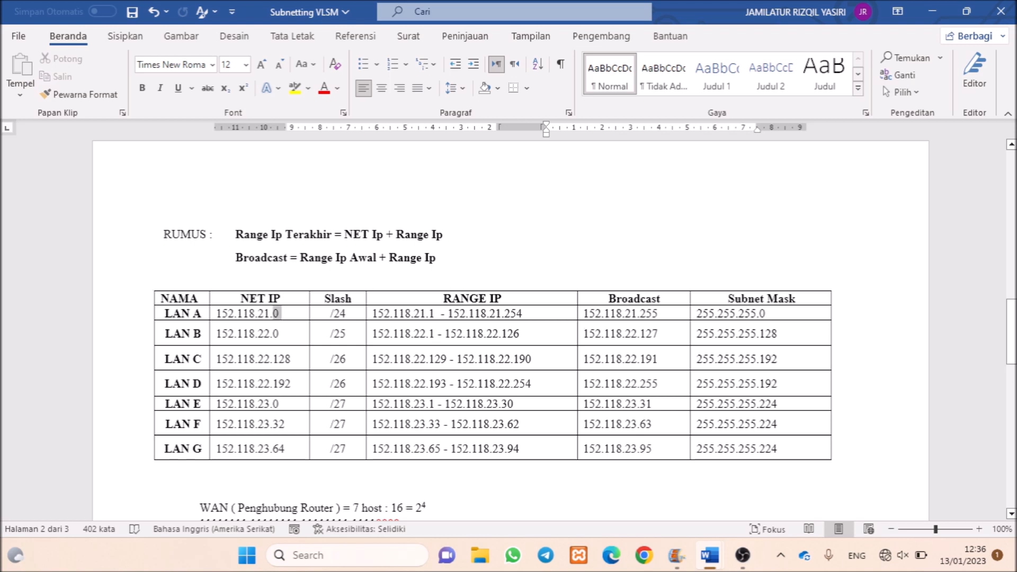
double_click(275, 313)
left_click(283, 314)
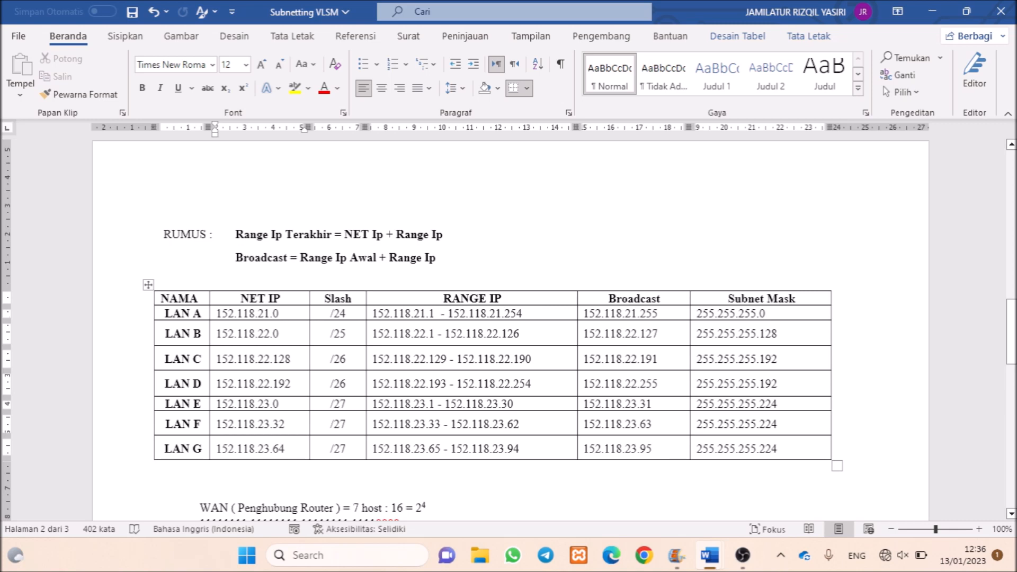
key("Page_Up")
key("Page_Up")
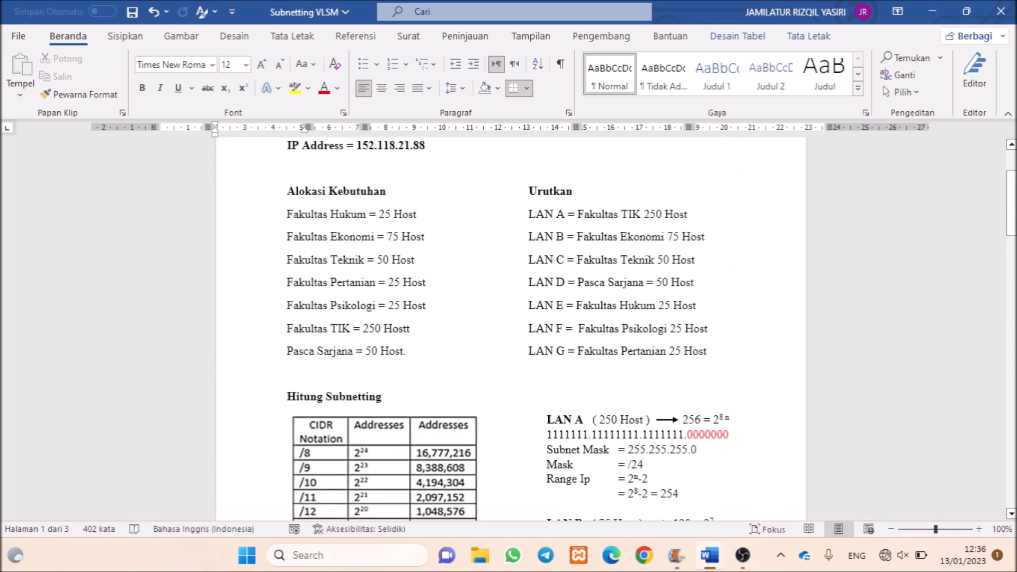
key("ctrl+shift+Left")
left_click_drag(1011, 204, 1012, 344)
left_click(280, 240)
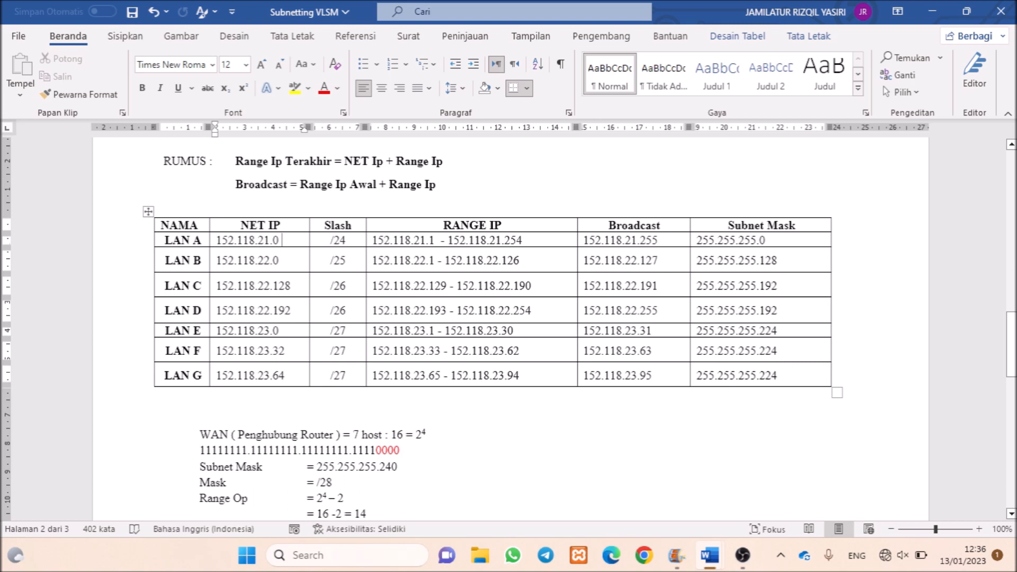
type("+ 254")
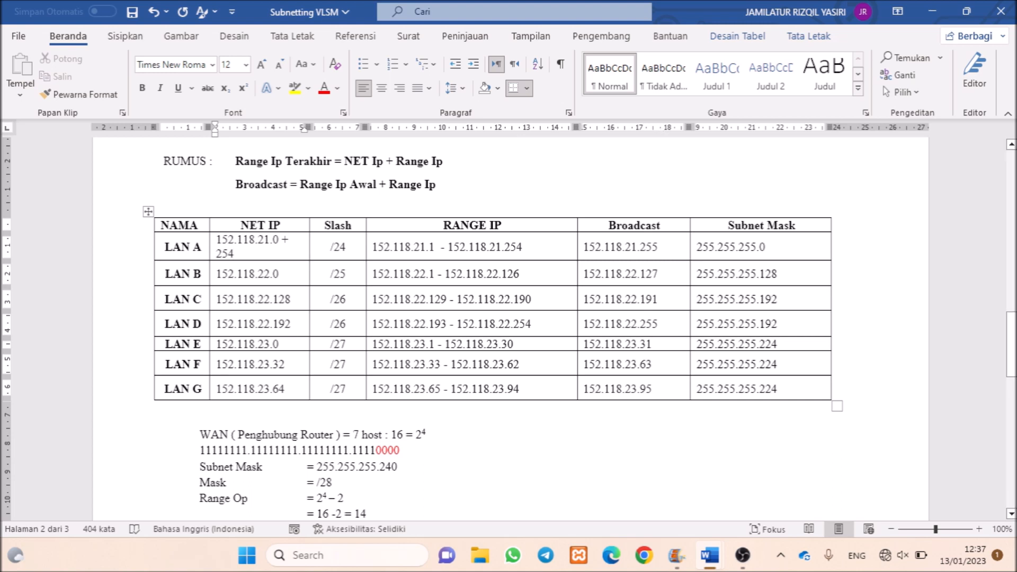
- Highlight the last and the first address of LAN A's RANGE IP entry in the subnet table
left_click_drag(448, 247, 522, 247)
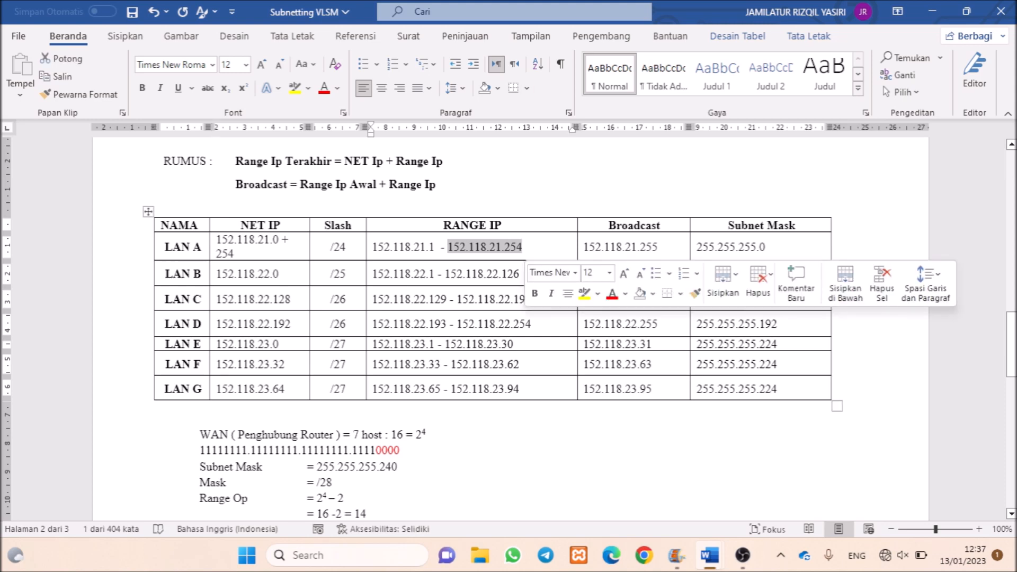
left_click(654, 247)
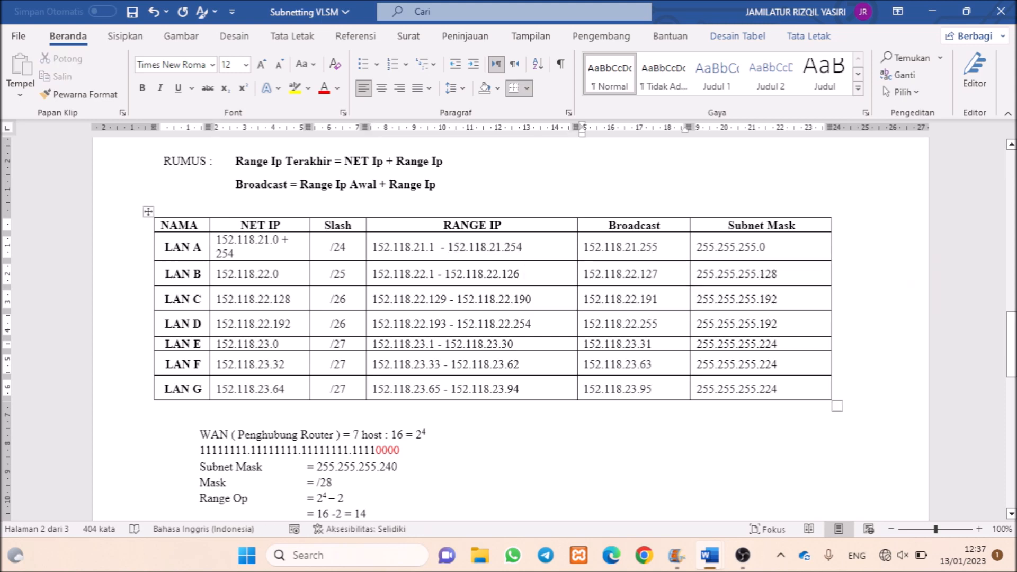
left_click(435, 247)
double_click(431, 247)
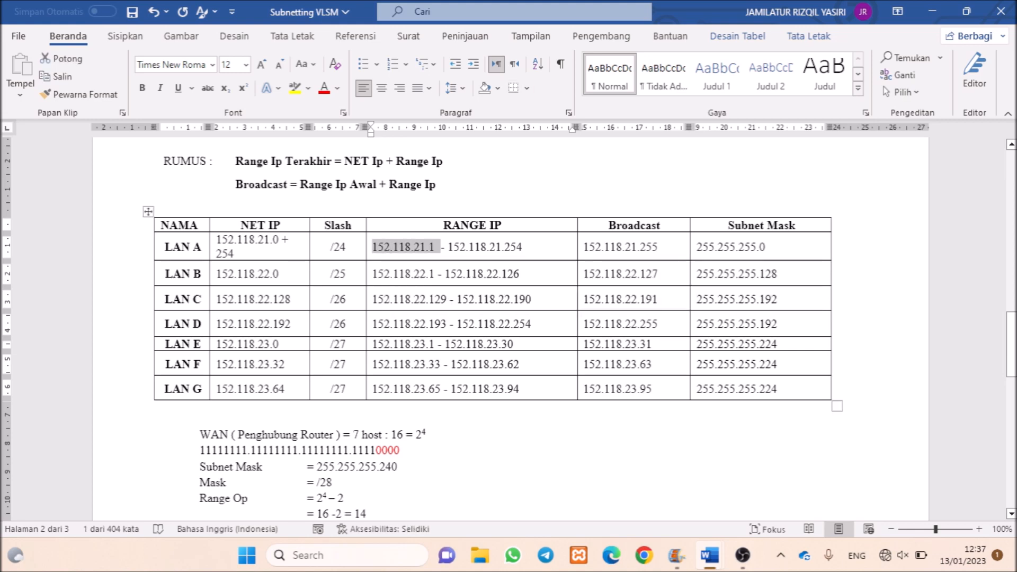
- Insert "+ 254" after the first address of LAN A's RANGE IP entry in the subnet table
left_click(441, 247)
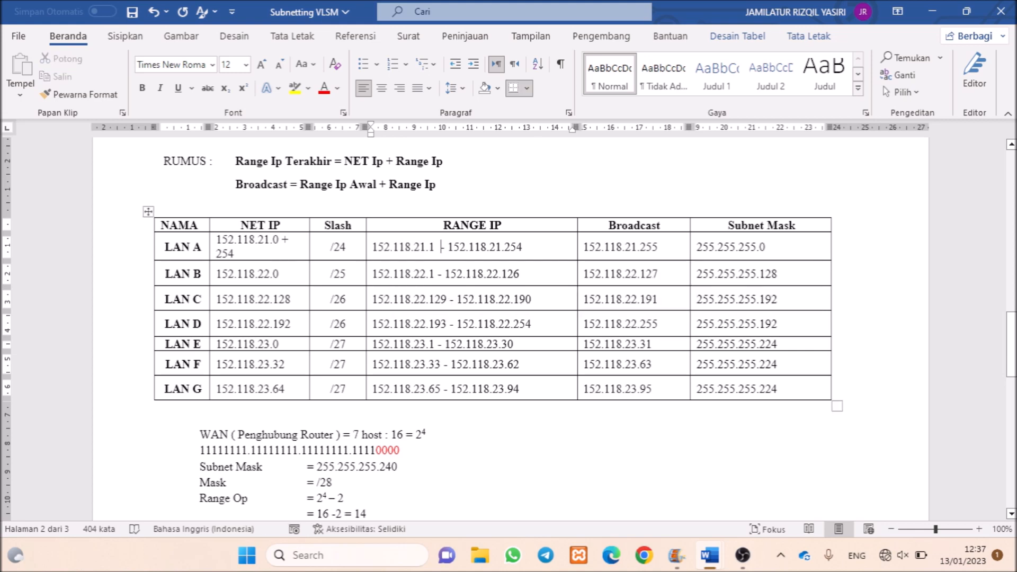
type("+ 254")
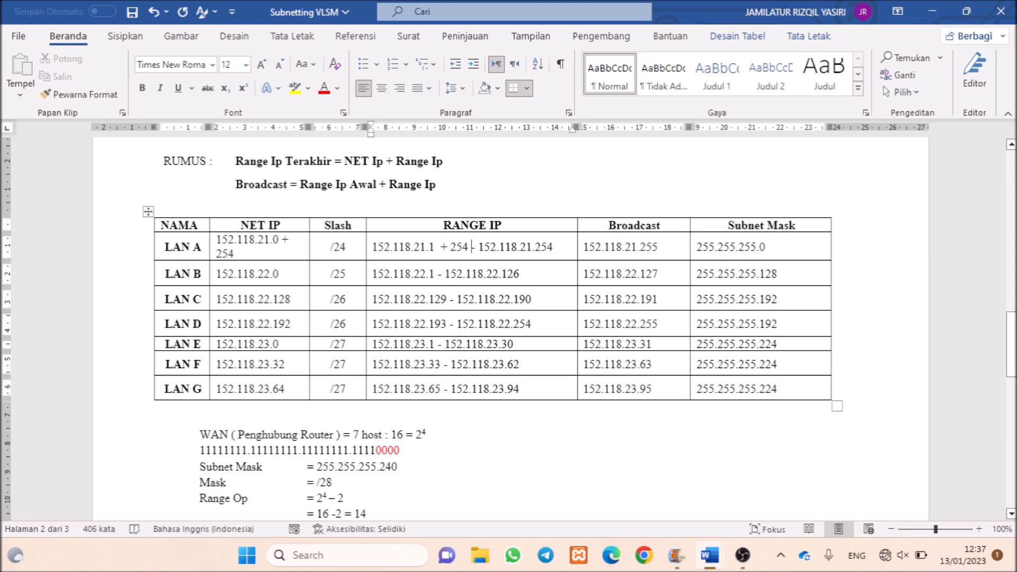
- Highlight LAN A's subnet mask in the table and compare it with the LAN calculations on the previous page
left_click_drag(767, 247, 696, 247)
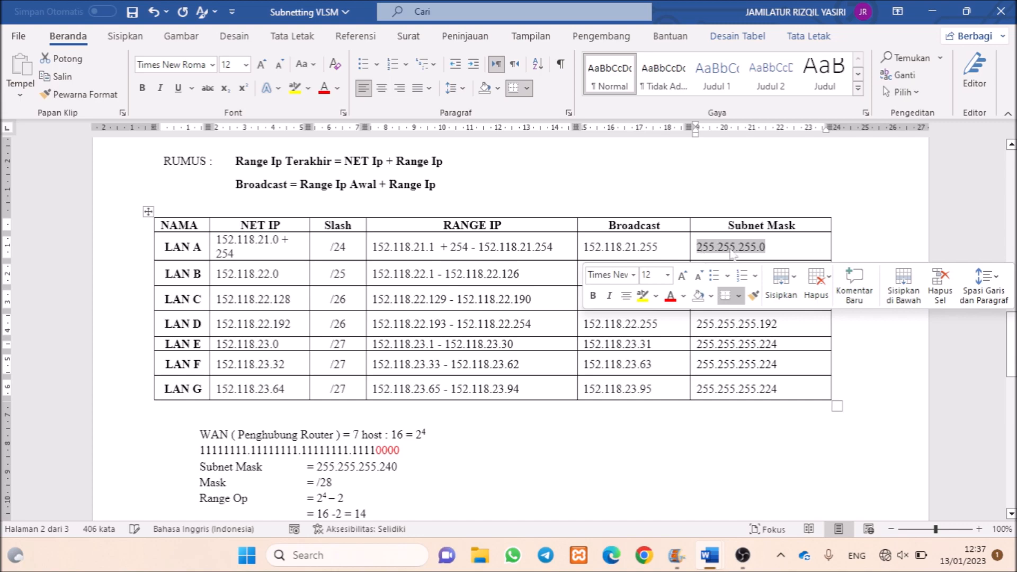
scroll(696, 247, "up", 10)
left_click_drag(698, 376, 628, 376)
left_click_drag(1011, 216, 1011, 335)
- Remove the "+ 254" from LAN A's address in the NET IP column
left_click(233, 305)
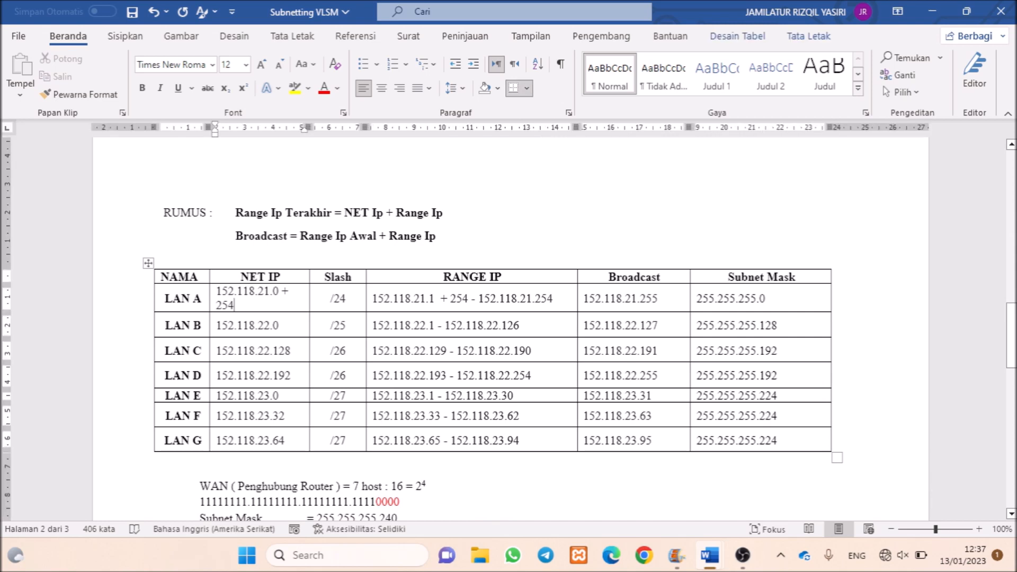
key("BackSpace")
key("BackSpace")
key("BackSpace")
key("BackSpace")
key("BackSpace")
key("BackSpace")
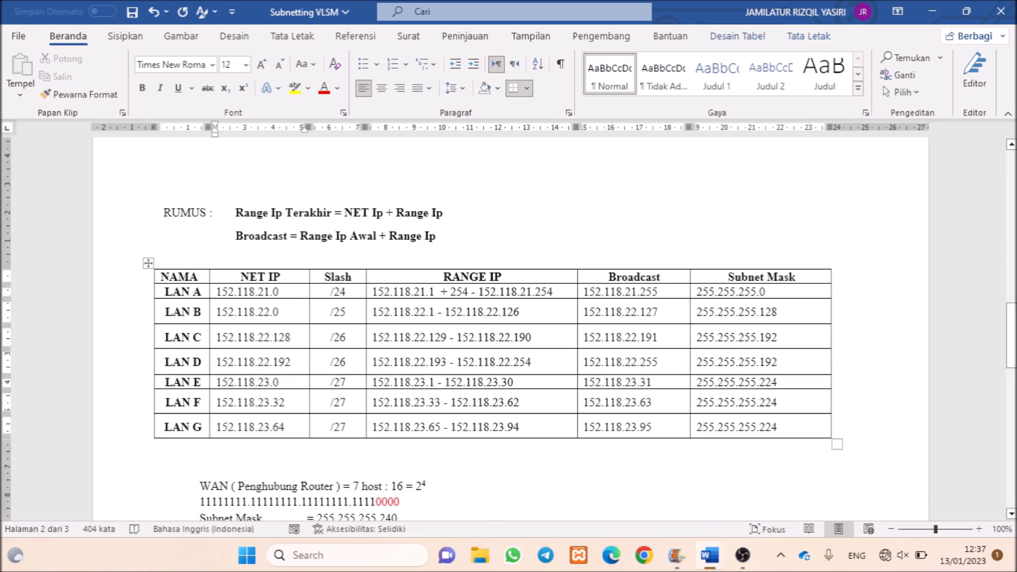
- Remove the "+ 254" from LAN A's RANGE IP entry
left_click(470, 291)
key("BackSpace")
key("BackSpace")
key("BackSpace")
key("BackSpace")
key("BackSpace")
key("BackSpace")
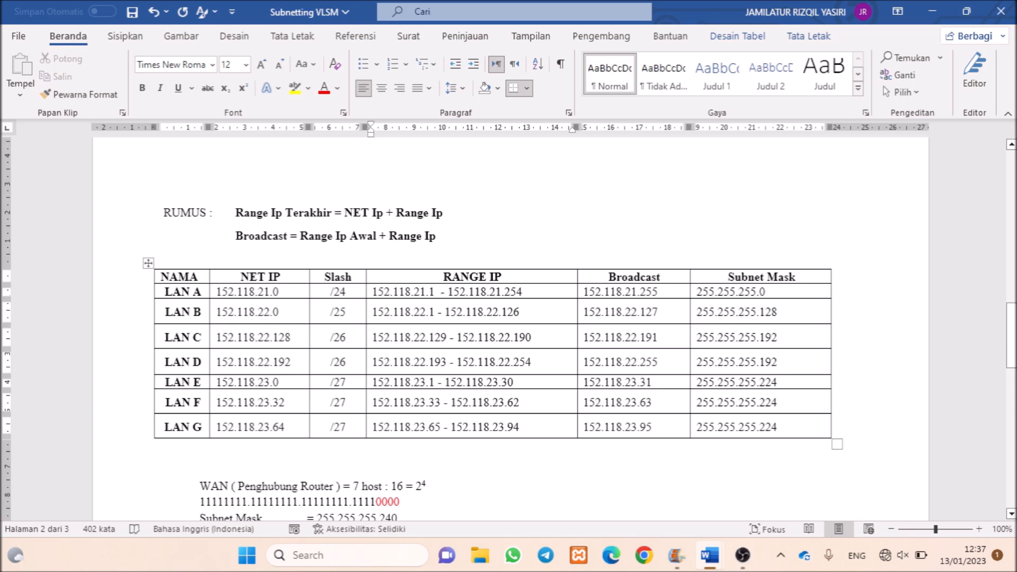
- Try 256 as the last octet of LAN B's NET IP address and restore it to 0
left_click(282, 311)
key("BackSpace")
type("256")
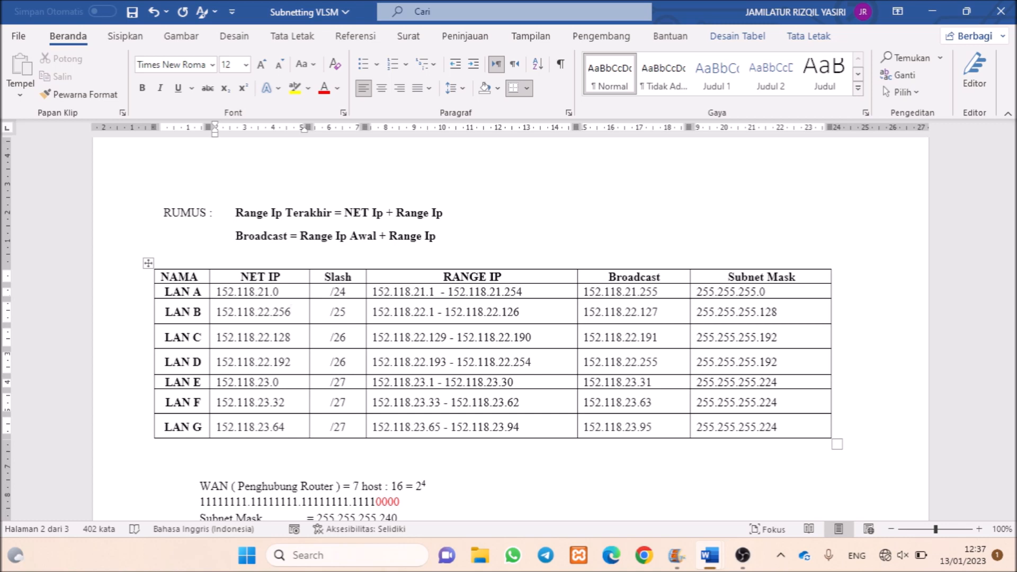
key("BackSpace")
key("BackSpace")
key("BackSpace")
type("0")
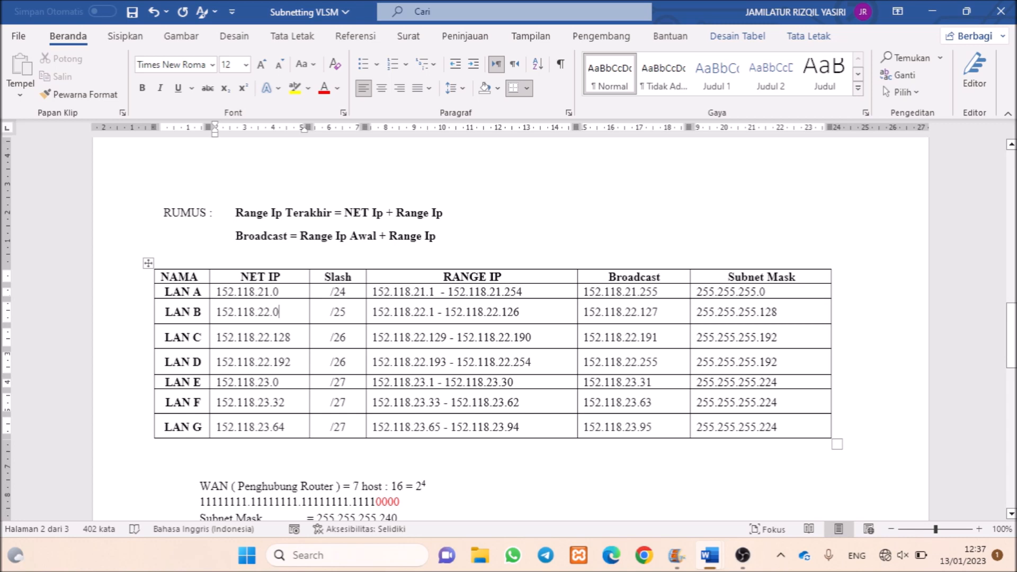
- Check the LAN B calculation and highlight LAN B's last range address and broadcast address in the subnet table
key("Left")
key("Left")
scroll(510, 329, "up", 7)
left_click_drag(681, 204, 657, 204)
left_click_drag(1011, 271, 1011, 340)
left_click(277, 286)
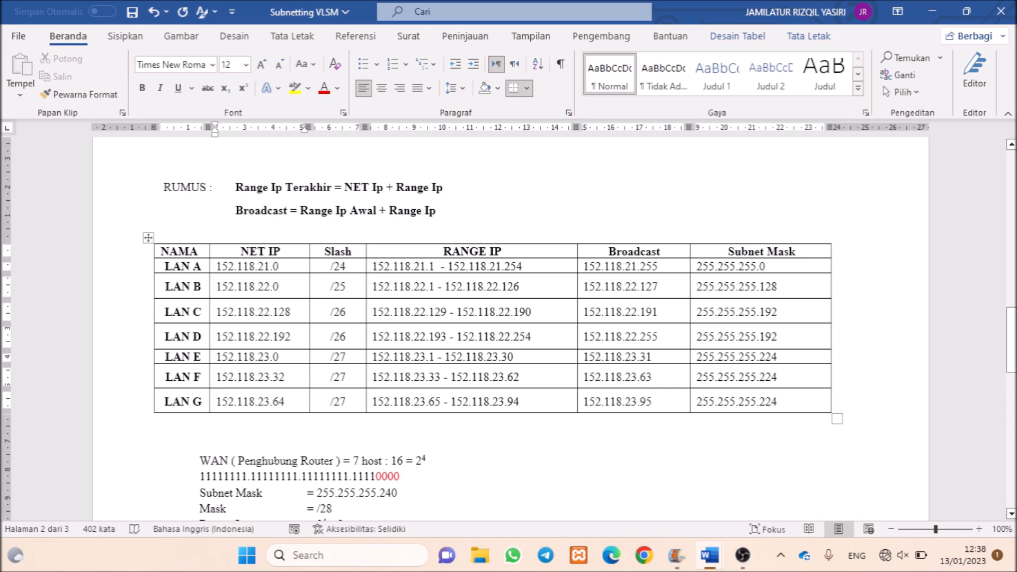
left_click_drag(445, 287, 520, 287)
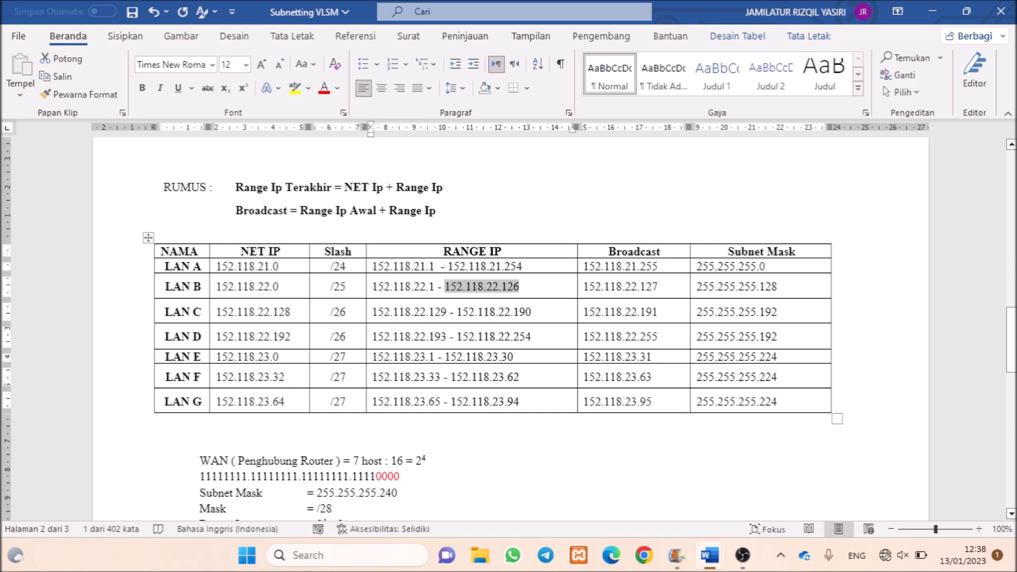
left_click(434, 287)
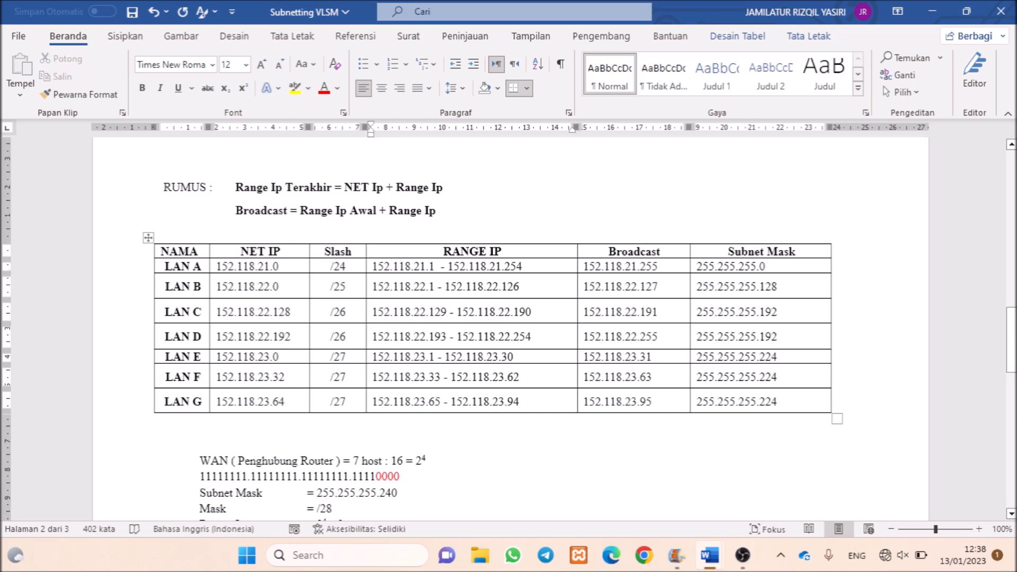
left_click_drag(658, 287, 584, 286)
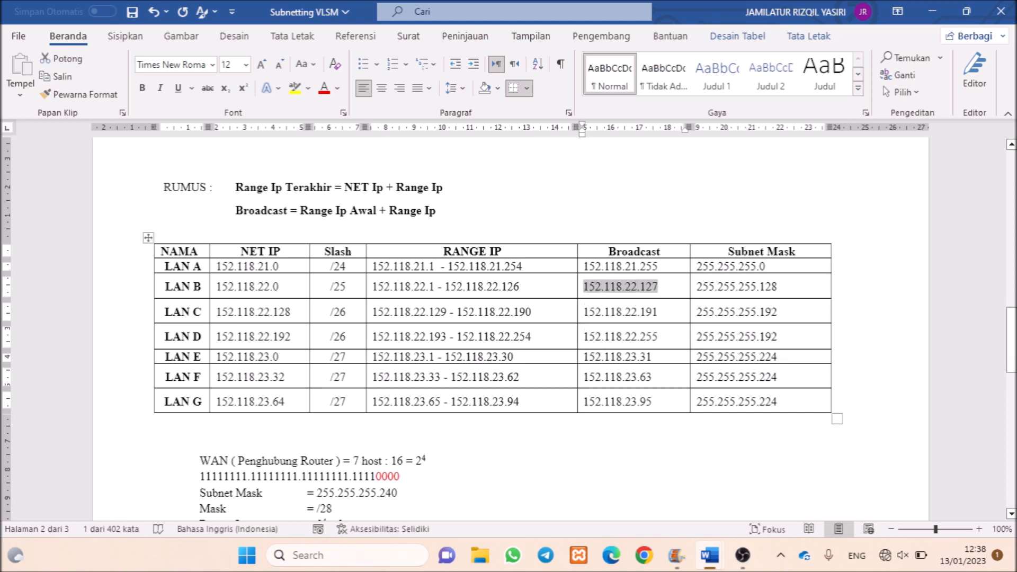
key("Right")
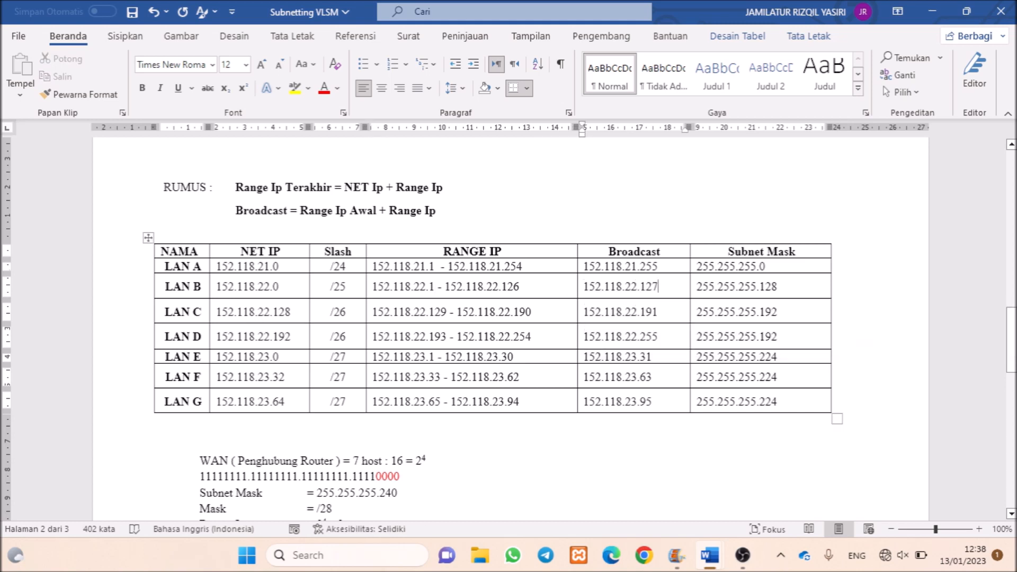
- Highlight the last two octets of LAN C's NET IP and check the LAN C and LAN D calculation
left_click_drag(292, 312, 258, 311)
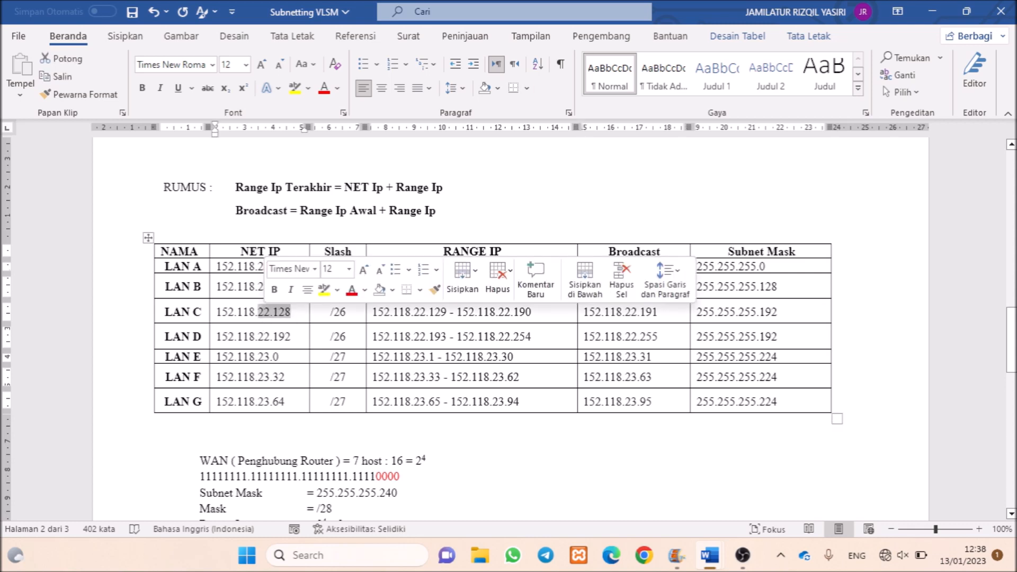
scroll(510, 302, "up", 10)
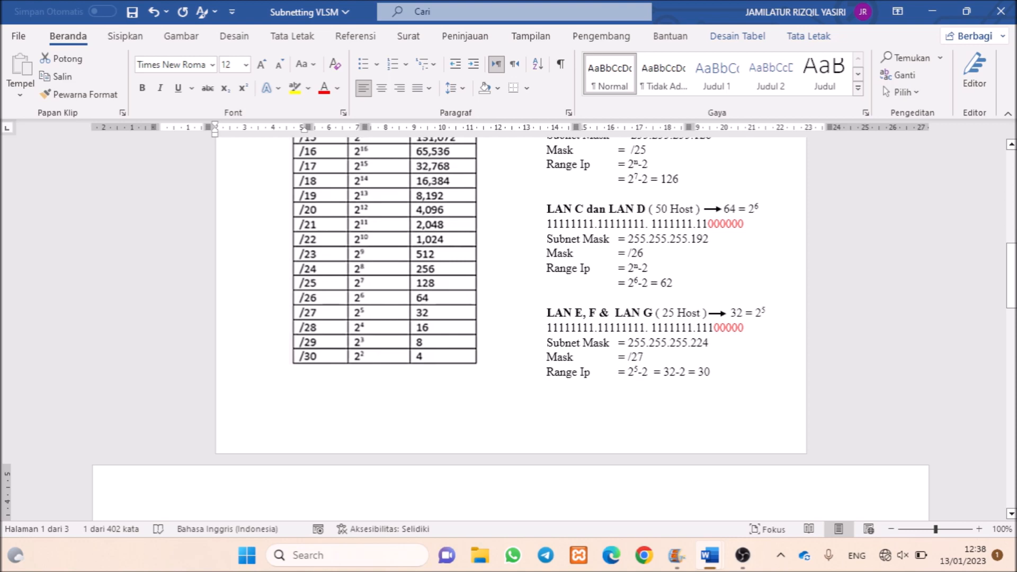
scroll(510, 316, "down", 10)
left_click(292, 312)
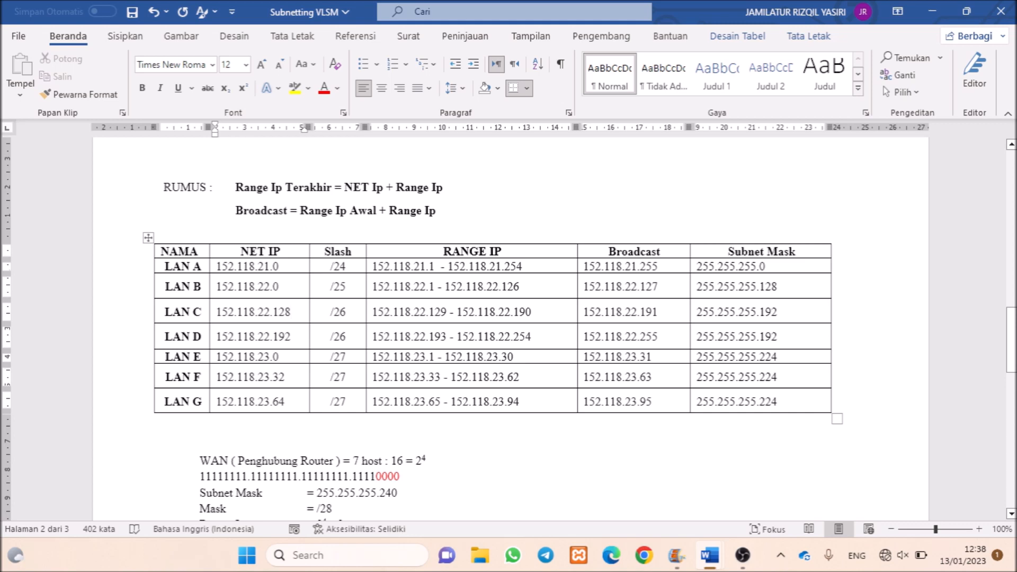
- Search for and open the Calculator app
key("super+s")
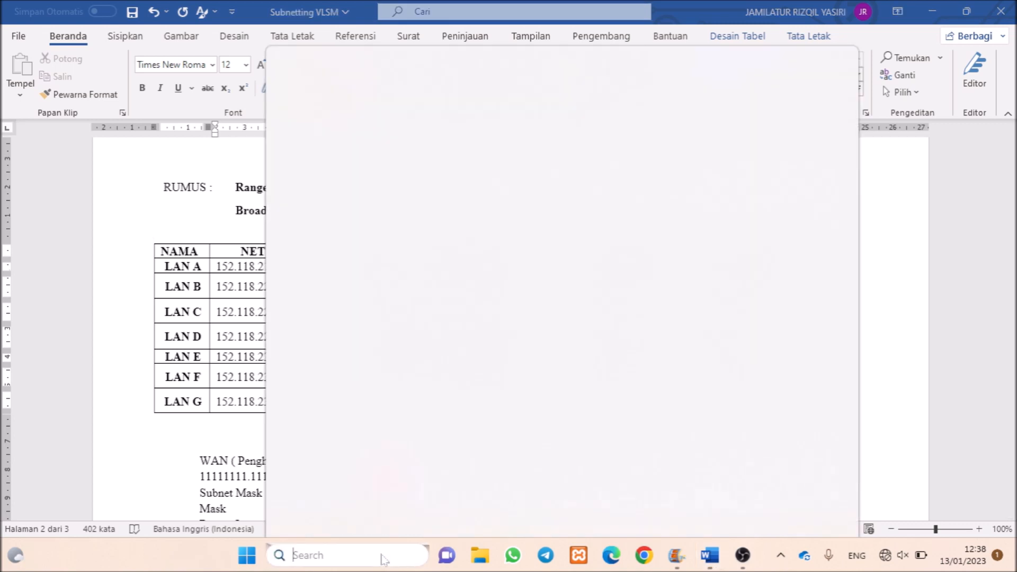
type("k")
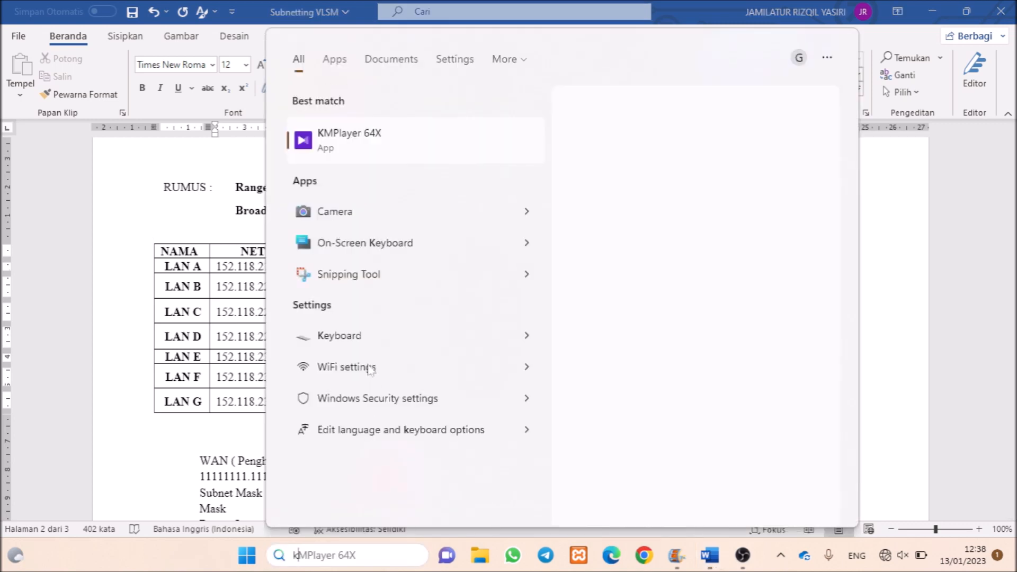
type("al")
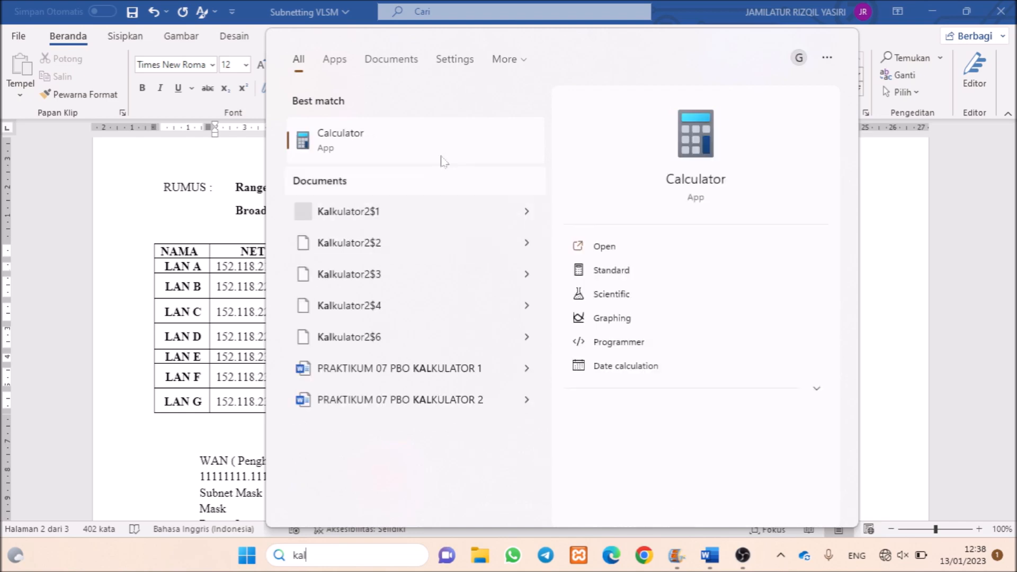
left_click(443, 137)
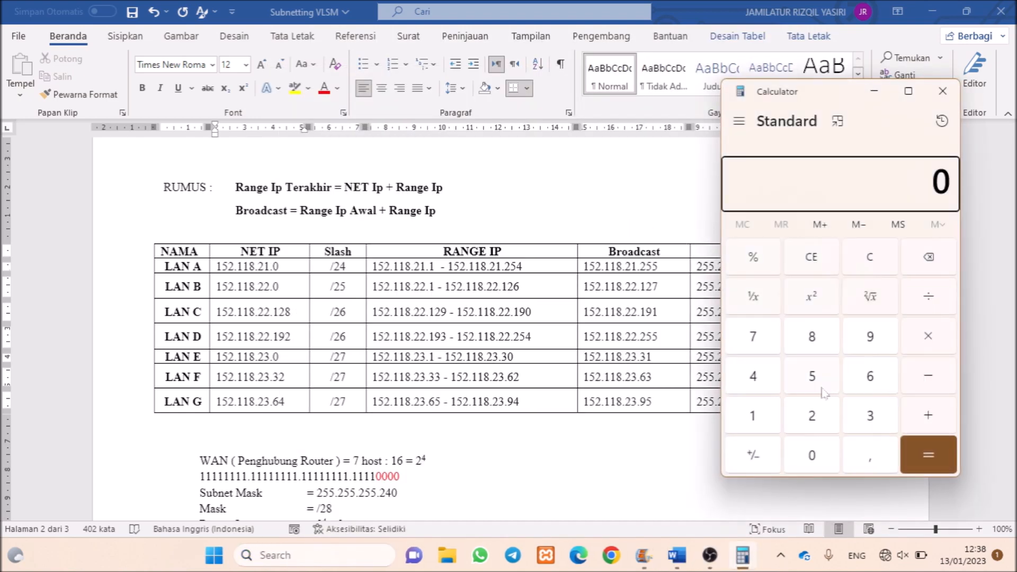
- Calculate 128 + 62 to work out the last address of LAN C's IP range
left_click(753, 419)
left_click(812, 415)
left_click(820, 351)
left_click(929, 416)
left_click(882, 377)
left_click(810, 418)
left_click(929, 455)
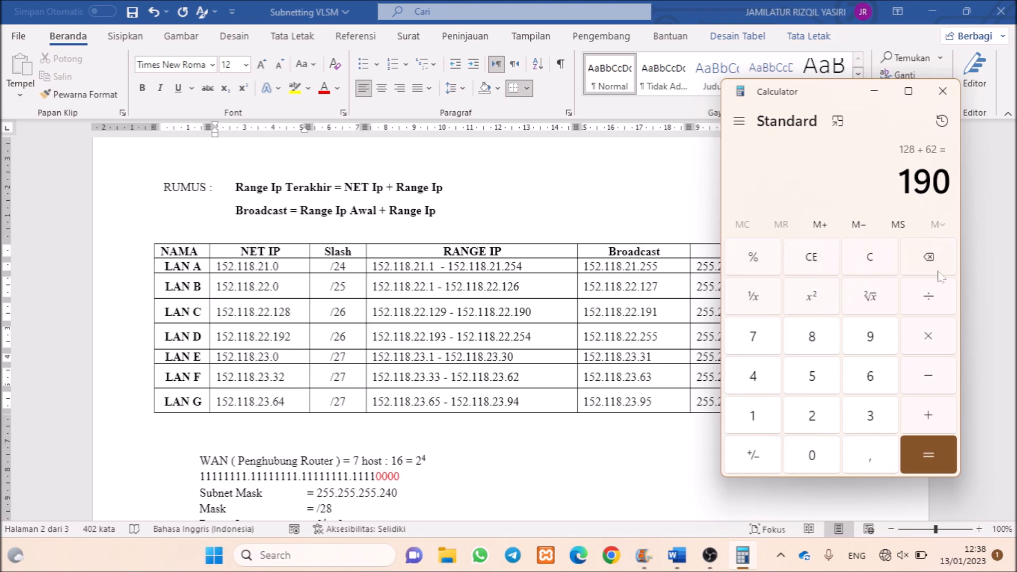
- Clear the calculator and calculate 129 + 62 for LAN C's broadcast address
left_click(875, 258)
left_click(752, 419)
left_click(812, 416)
left_click(871, 333)
left_click(951, 413)
left_click(859, 379)
left_click(837, 418)
left_click(914, 466)
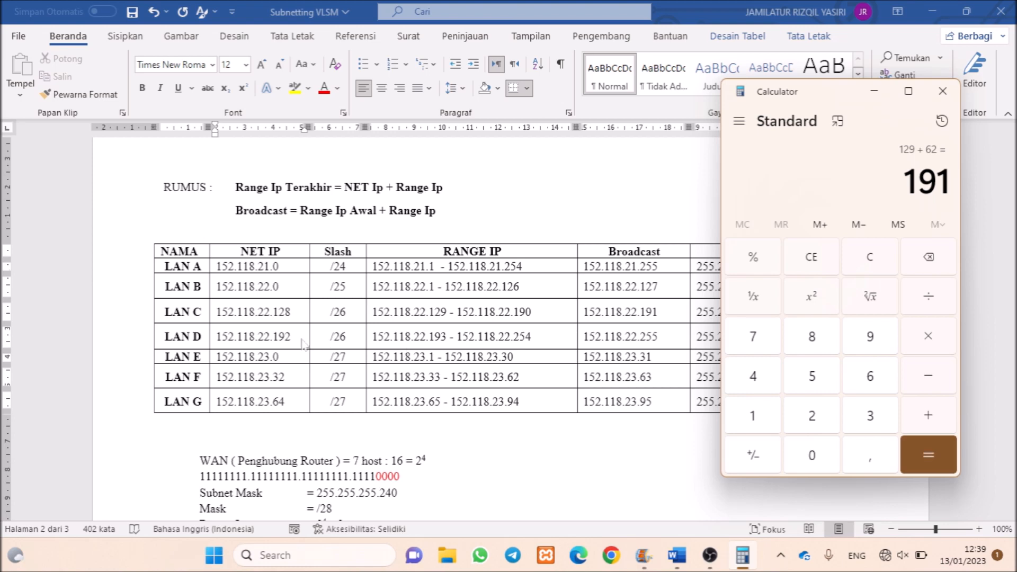
- Clear the calculator and calculate 192 + 62 for the last address of LAN D's IP range
left_click(874, 266)
left_click(776, 419)
left_click(882, 335)
left_click(825, 427)
left_click(938, 412)
left_click(870, 371)
left_click(832, 421)
left_click(929, 455)
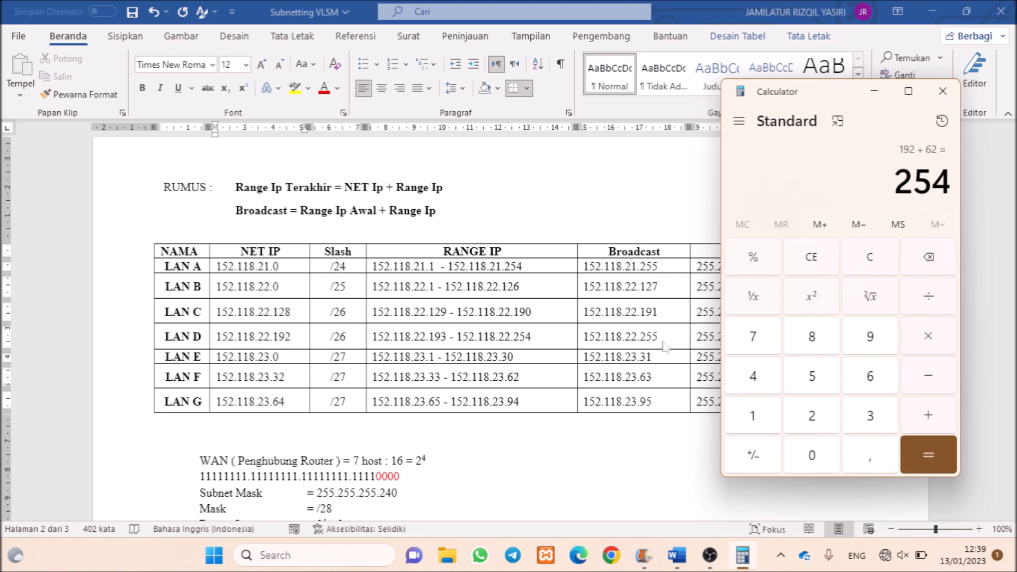
- Return to the Word document, check the LAN E, F and G calculation, and highlight the last octets of LAN E's range and broadcast address
left_click(287, 367)
scroll(401, 306, "up", 8)
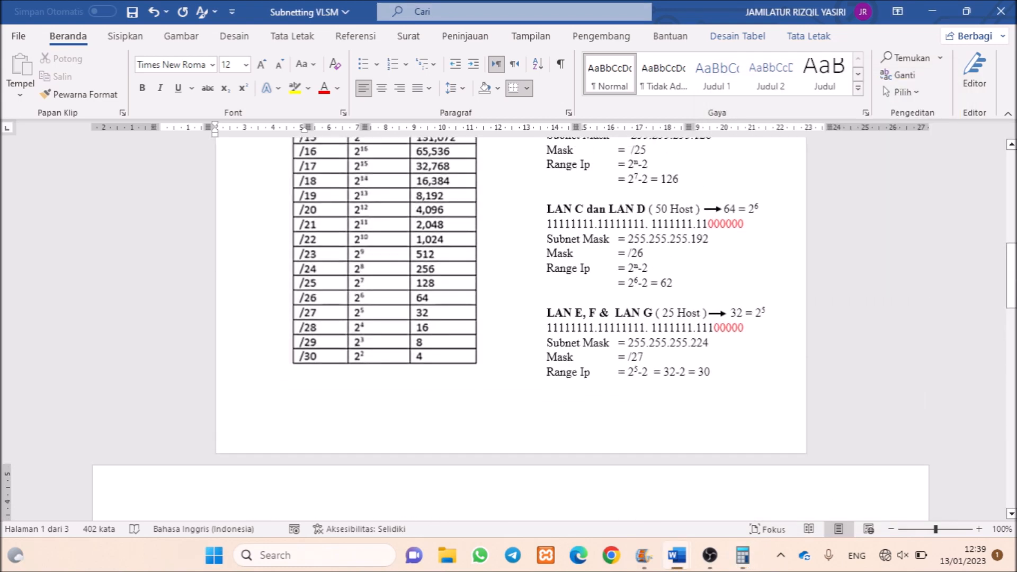
scroll(401, 307, "down", 8)
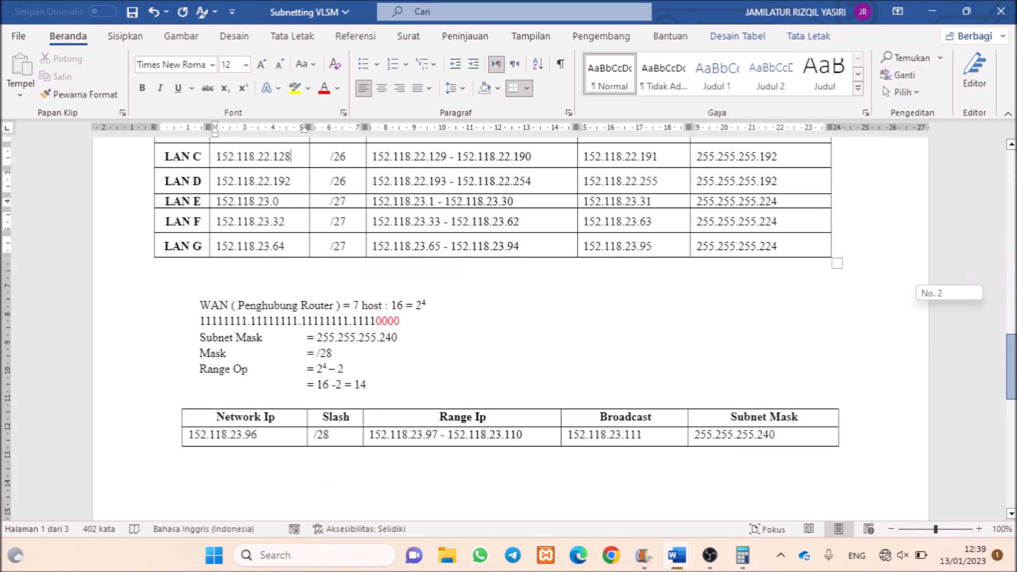
double_click(508, 202)
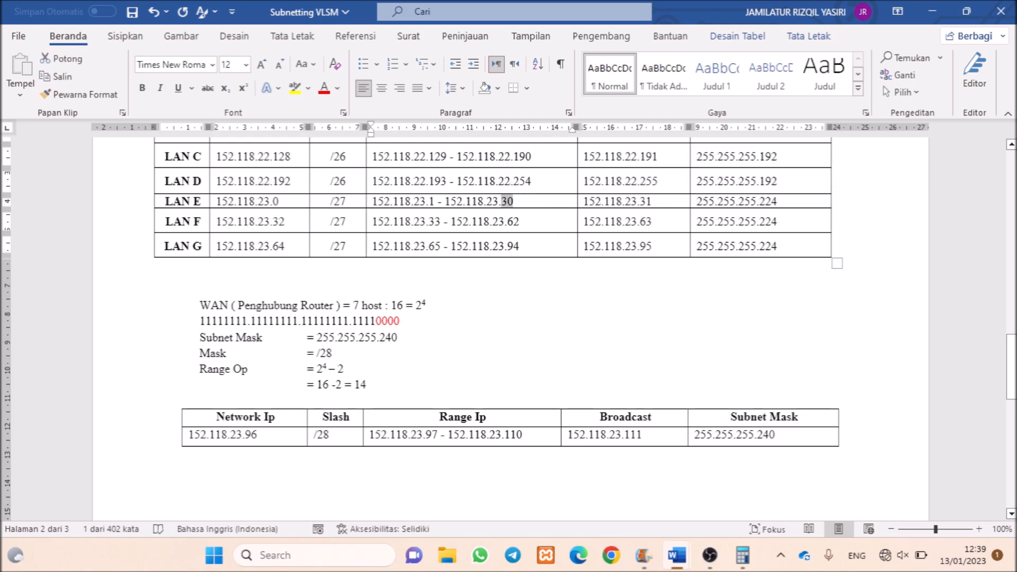
left_click_drag(644, 201, 652, 201)
- Review the powers-of-two table and LAN calculations on the previous page for comparison with the WAN section
left_click(200, 305)
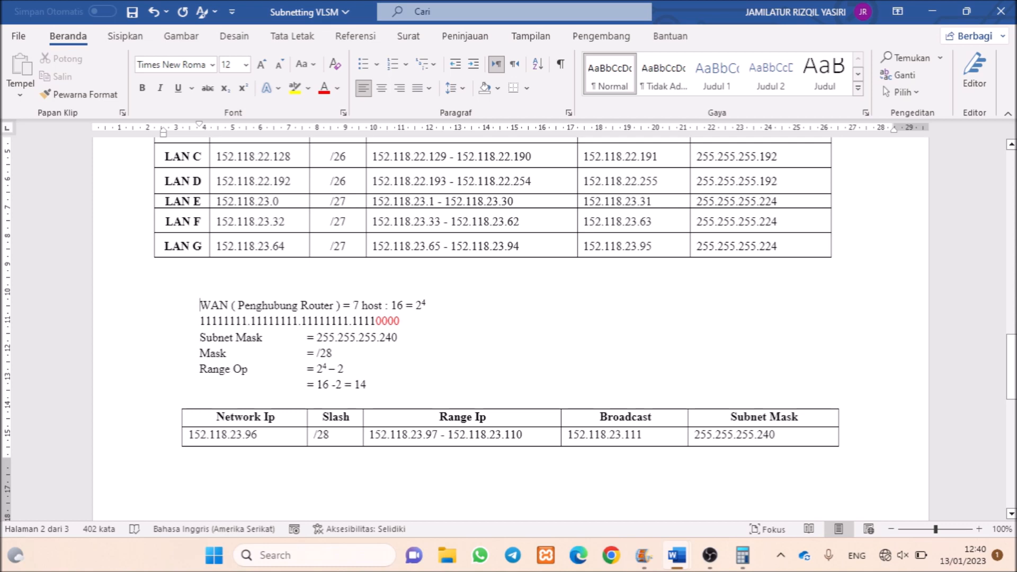
scroll(509, 328, "up", 15)
scroll(508, 328, "down", 5)
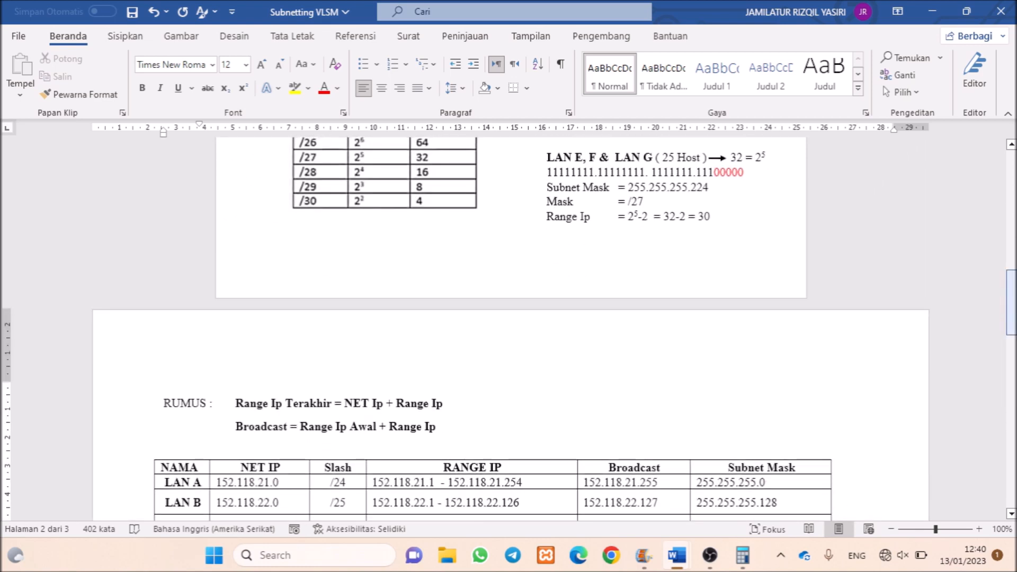
scroll(484, 291, "up", 4)
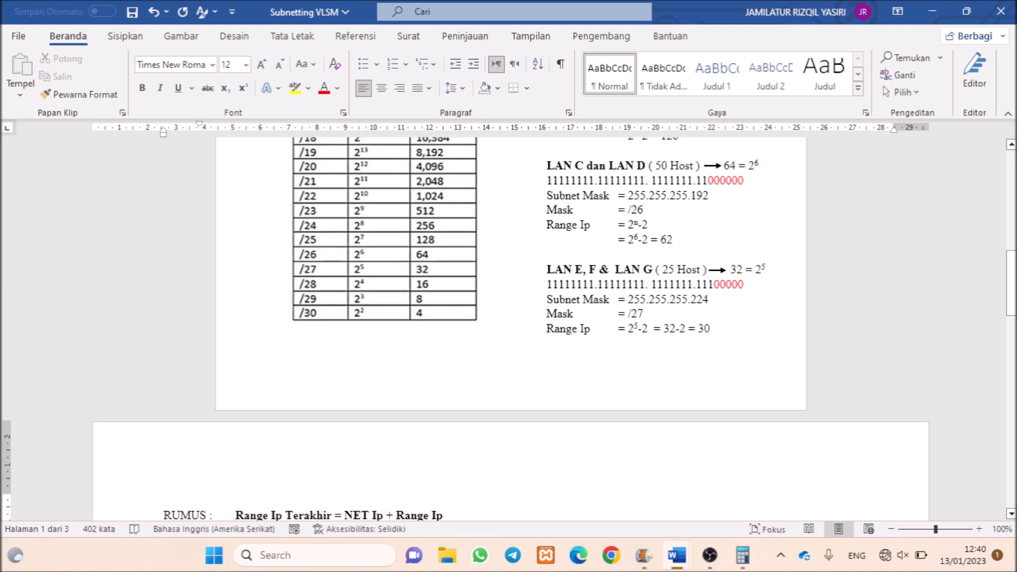
scroll(442, 317, "down", 7)
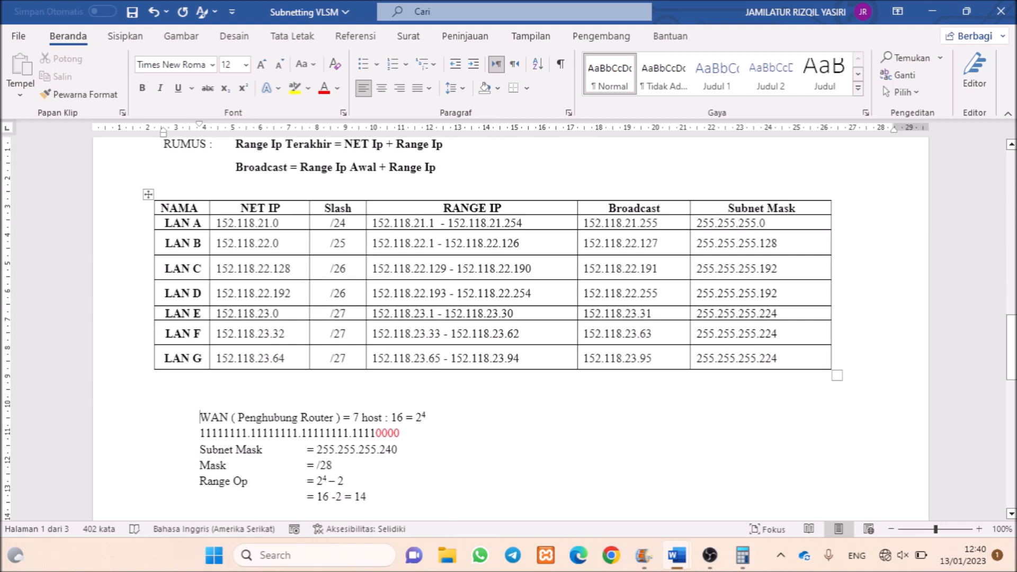
- Highlight the exponent, the red zero bits, the full binary mask and the subnet mask line in the WAN calculation
scroll(442, 317, "down", 1)
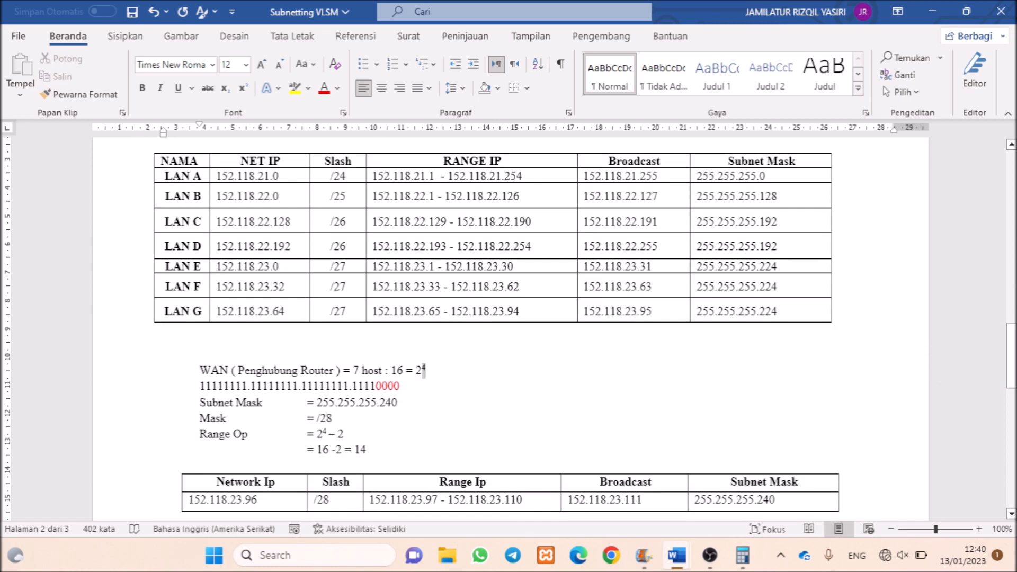
left_click_drag(403, 387, 389, 388)
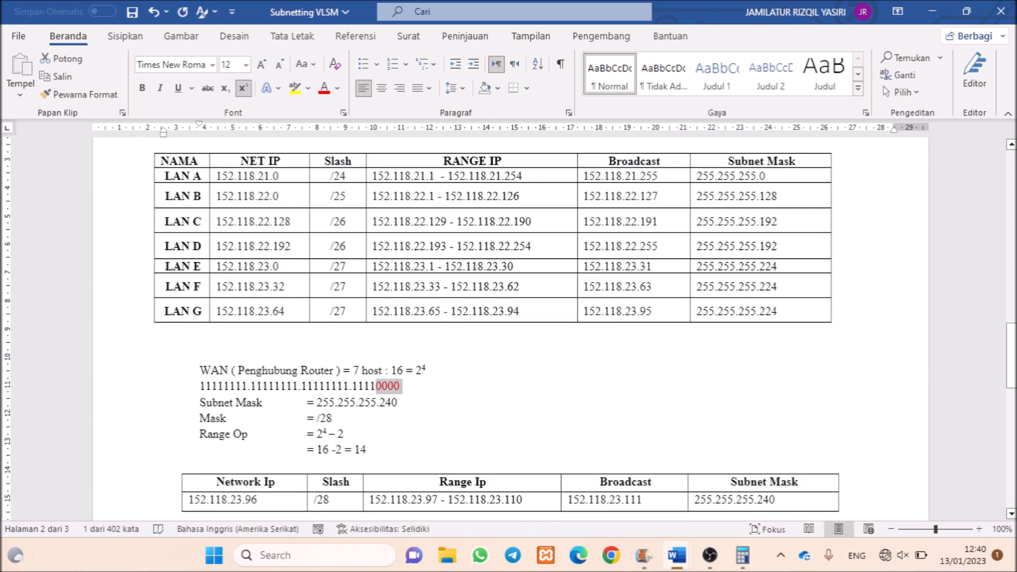
left_click(332, 418)
left_click_drag(200, 386, 401, 387)
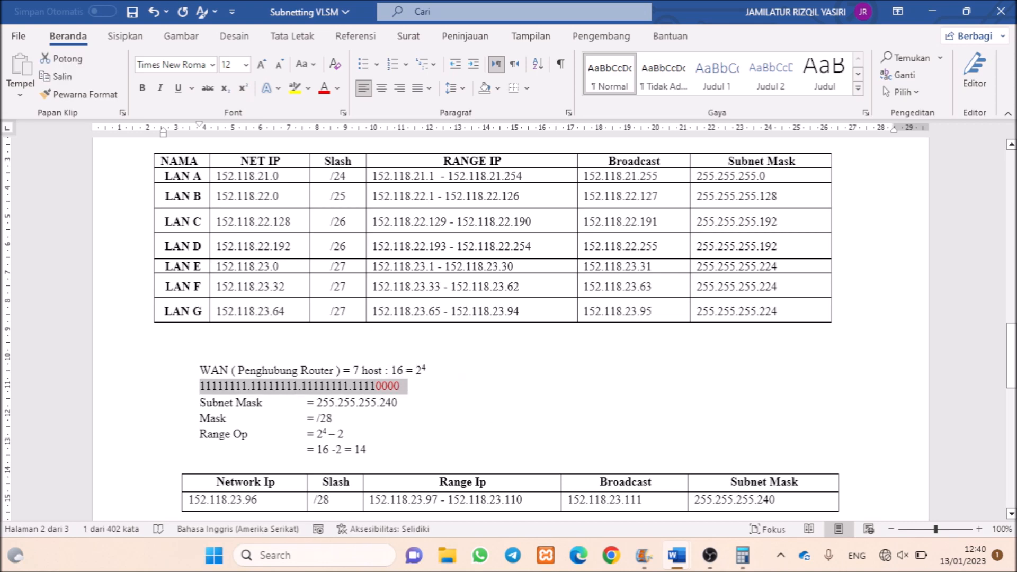
left_click_drag(397, 402, 200, 402)
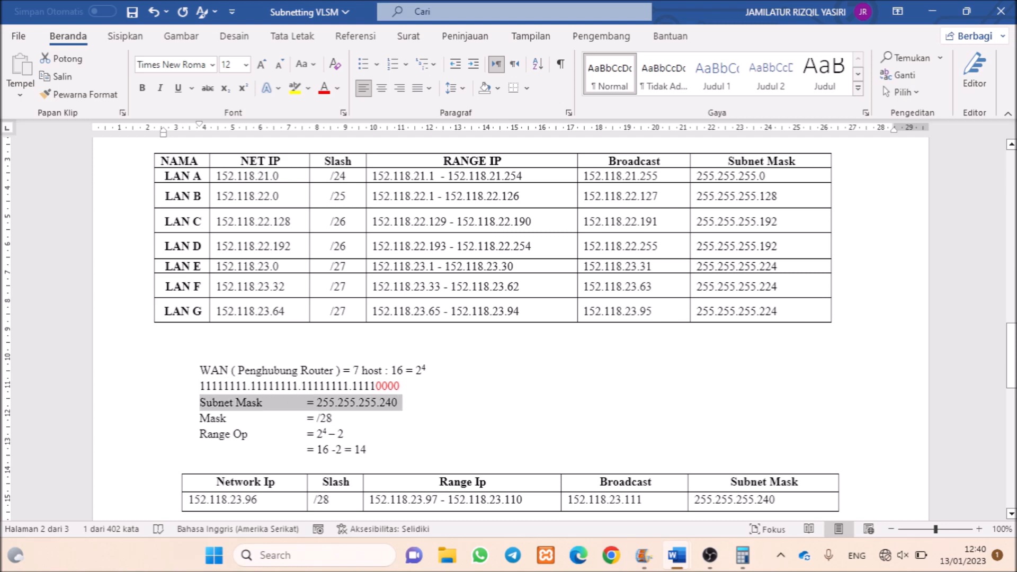
left_click(332, 418)
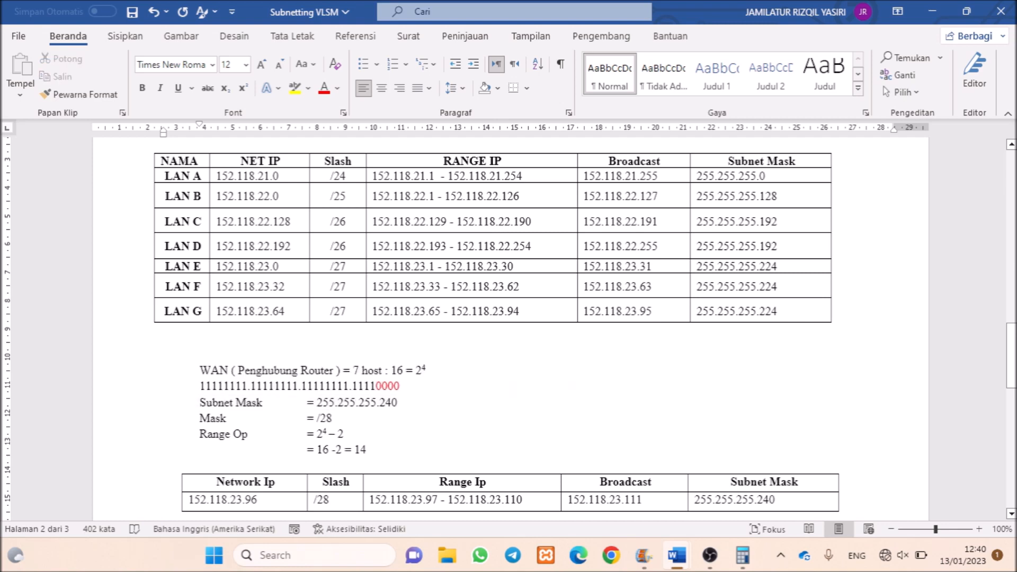
- Review the WAN calculation and its address table, and highlight the last octets of LAN G's broadcast address
left_click_drag(1011, 356, 1011, 367)
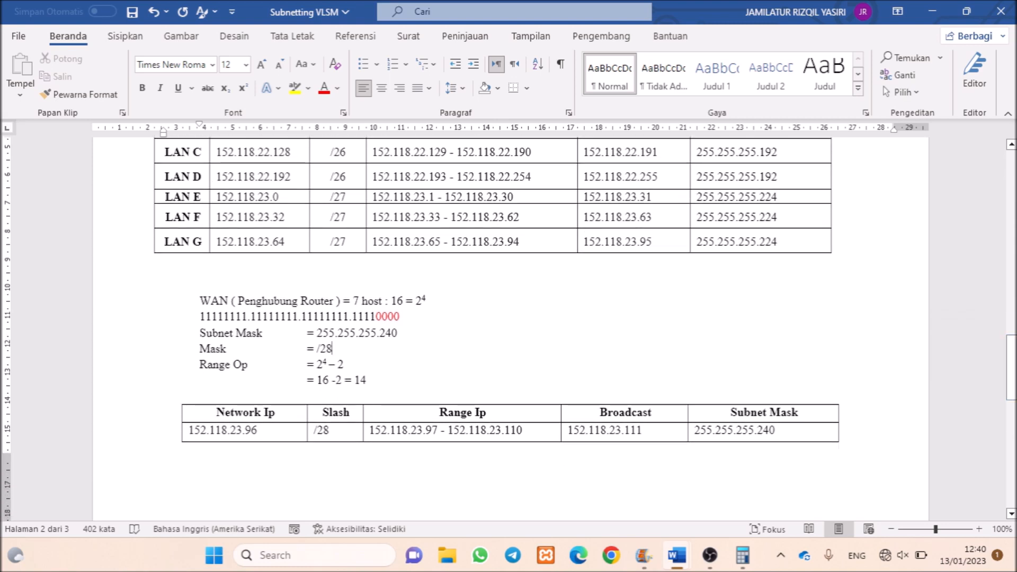
scroll(509, 328, "down", 3)
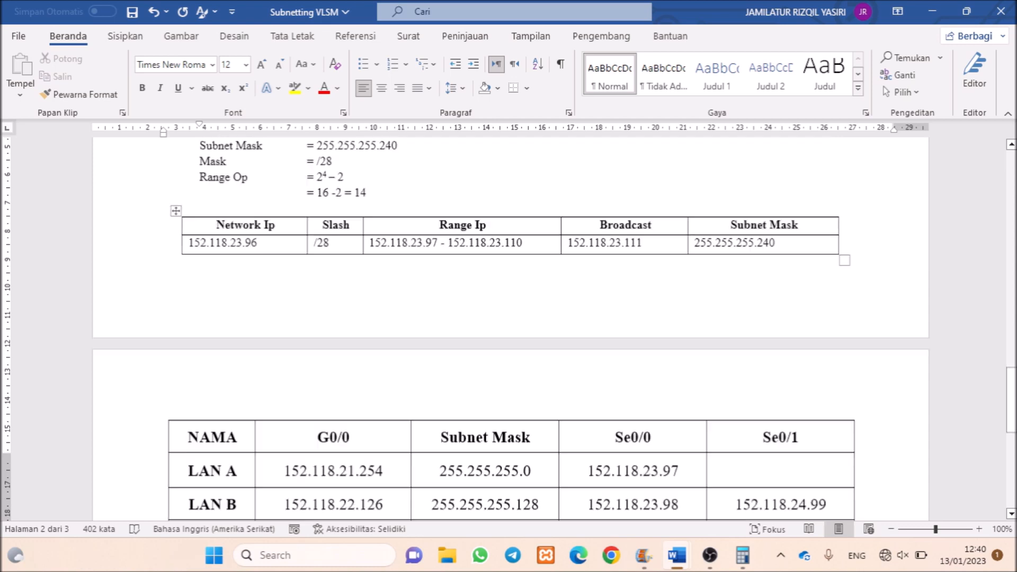
scroll(509, 329, "up", 3)
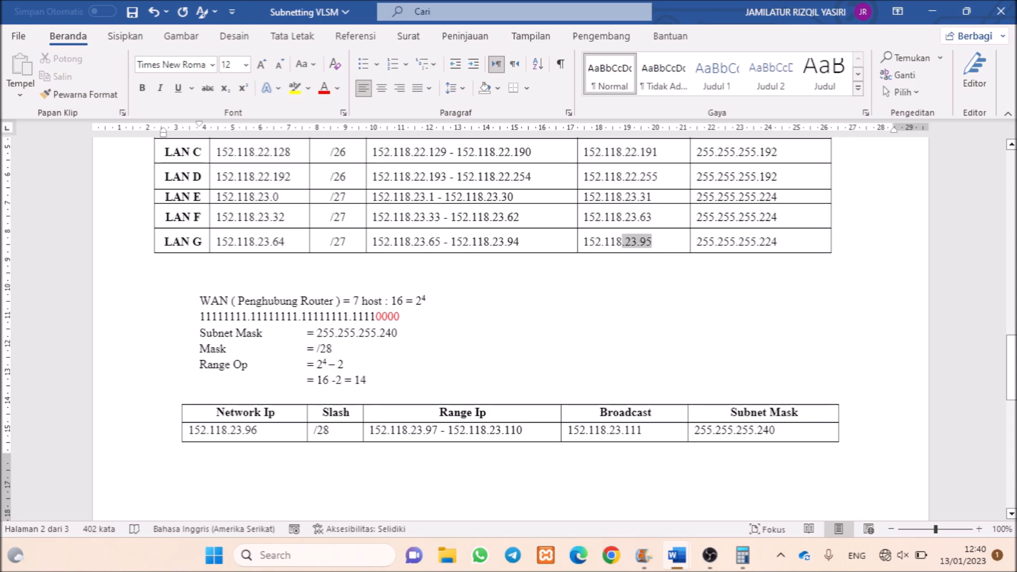
double_click(593, 243)
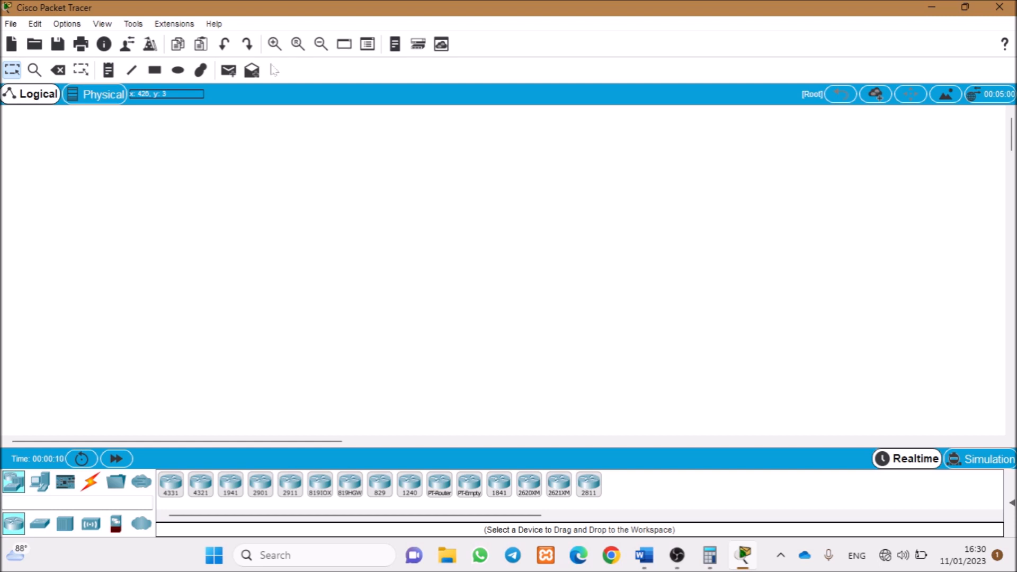
- In Cisco Packet Tracer, place six PCs in a row along the lower part of the empty logical workspace
left_click(40, 482)
left_click(171, 484)
left_click(102, 352)
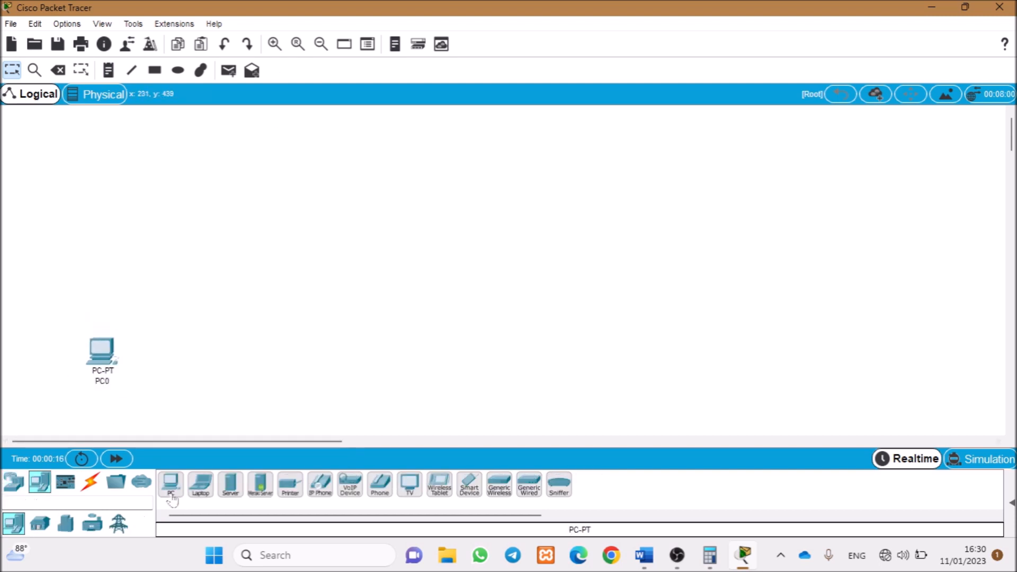
left_click(214, 365)
left_click(330, 378)
left_click(455, 366)
left_click(561, 374)
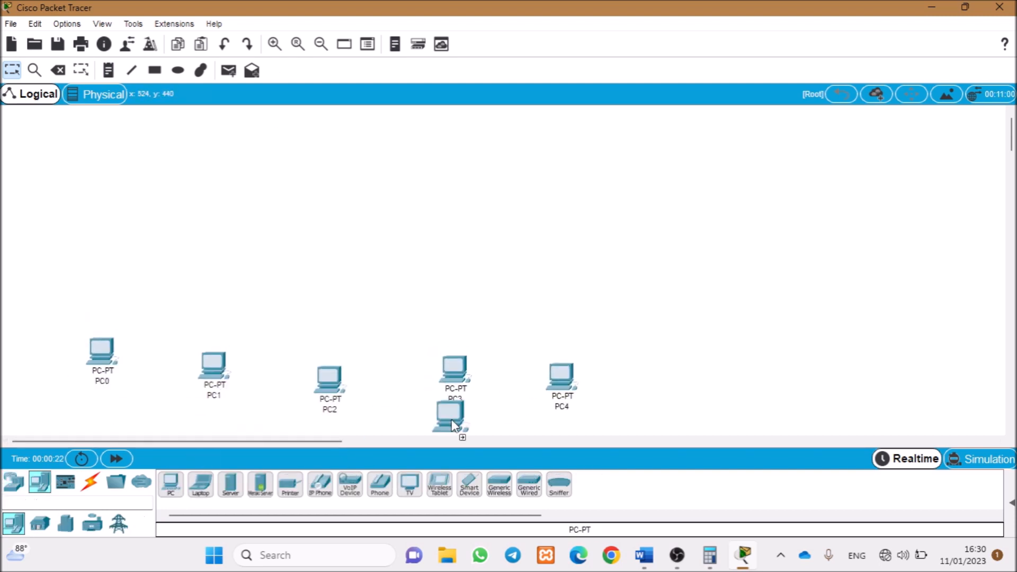
left_click(858, 374)
- Spread the six PCs out across the full width of the workspace
left_click_drag(561, 374, 758, 373)
left_click_drag(858, 374, 889, 373)
left_click_drag(758, 374, 704, 375)
left_click_drag(455, 367, 530, 372)
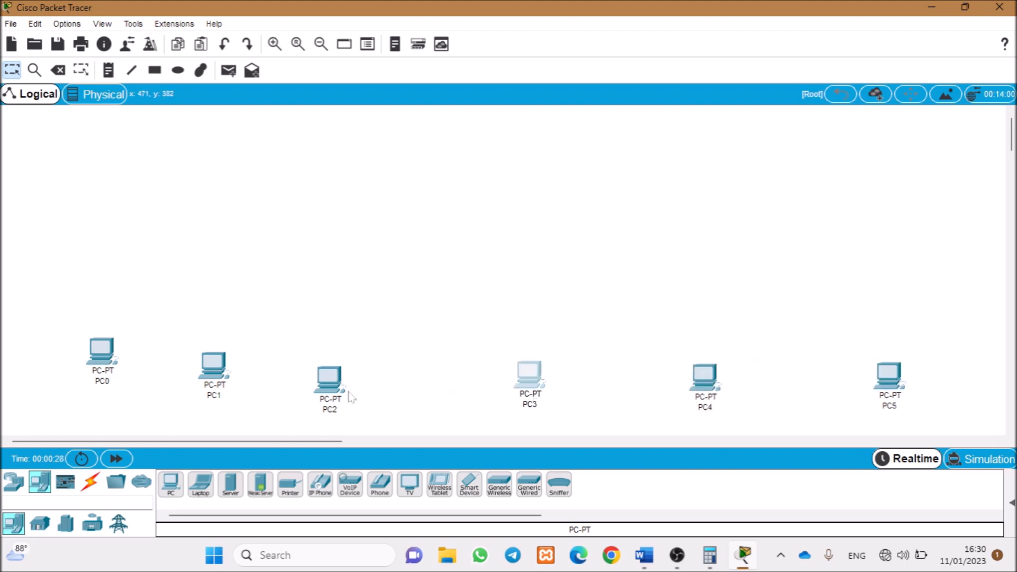
left_click_drag(330, 379, 368, 374)
left_click_drag(213, 366, 223, 363)
left_click_drag(101, 352, 92, 368)
- Place six 2950-24 switches above the PCs and one 2960 switch at the far end of the row
left_click(15, 483)
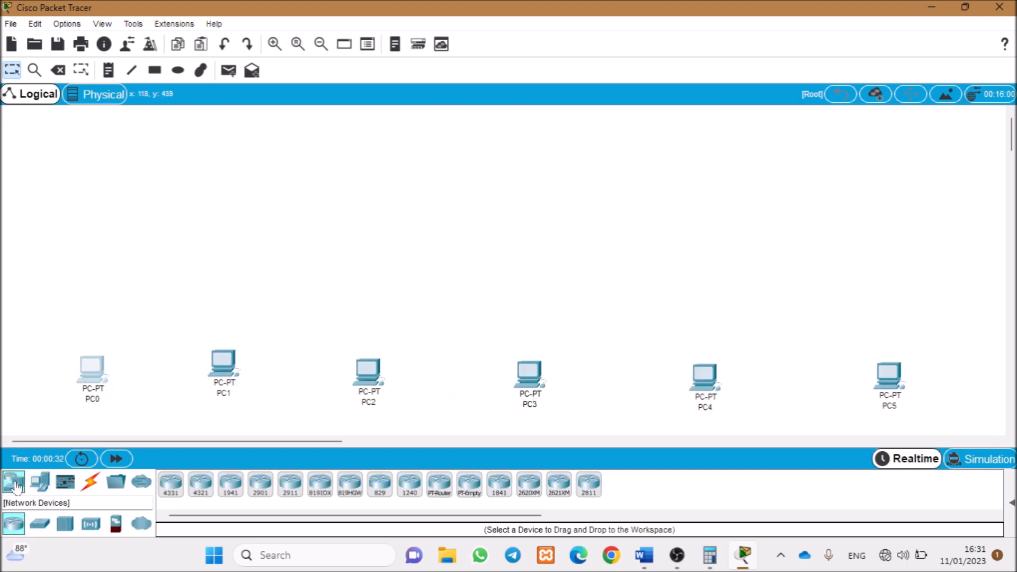
left_click(43, 525)
left_click(380, 483)
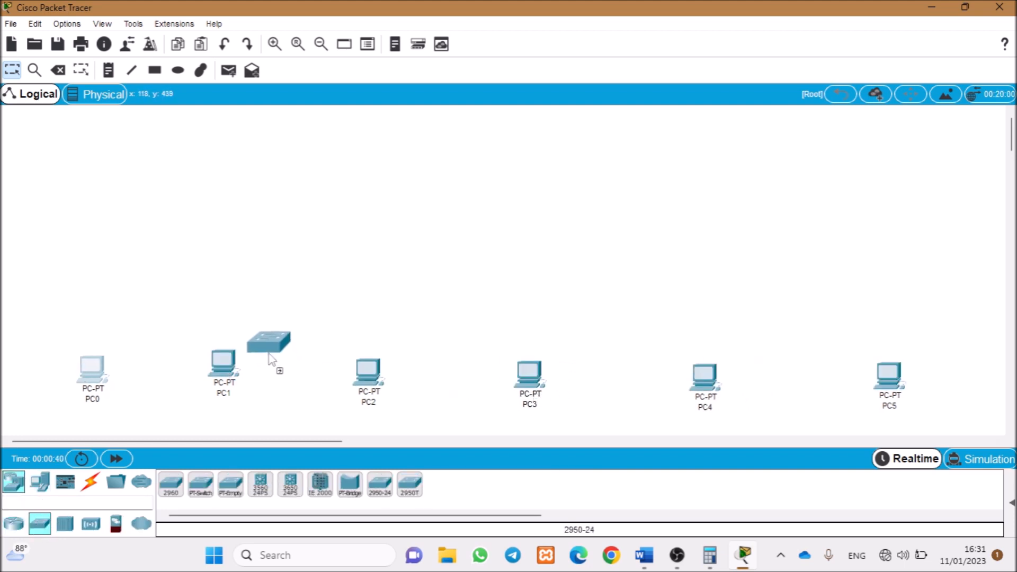
left_click(104, 298)
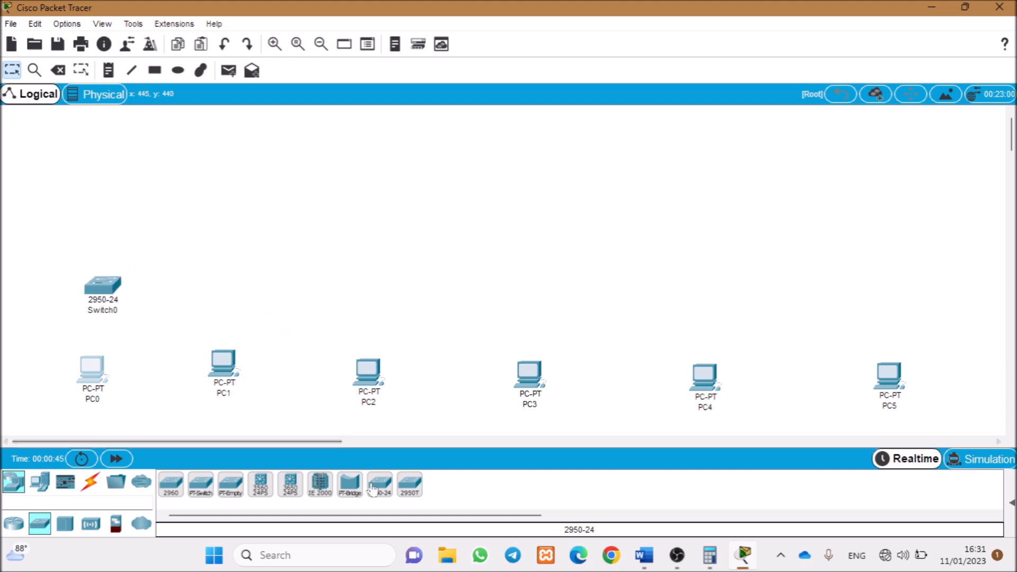
left_click(216, 289)
left_click(363, 301)
left_click(511, 307)
left_click(682, 316)
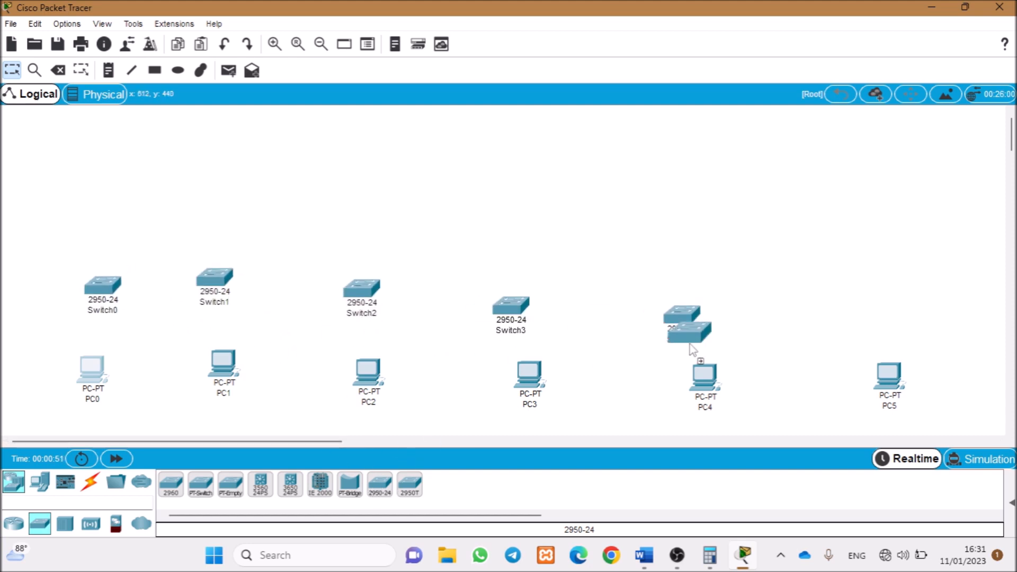
left_click(827, 319)
left_click(170, 483)
left_click(948, 321)
- Shift PC0, PC1 and PC2 with Switch0, Switch1 and Switch2 so each switch sits above its PC
left_click_drag(239, 363, 214, 377)
left_click_drag(94, 370, 77, 370)
left_click_drag(105, 286, 87, 284)
left_click_drag(215, 278, 203, 278)
left_click_drag(368, 371, 333, 377)
left_click_drag(362, 287, 340, 277)
- Shift PC3, PC4 and PC5 closer together and align Switch3 through Switch6 with the first three switches
left_click_drag(529, 373, 486, 375)
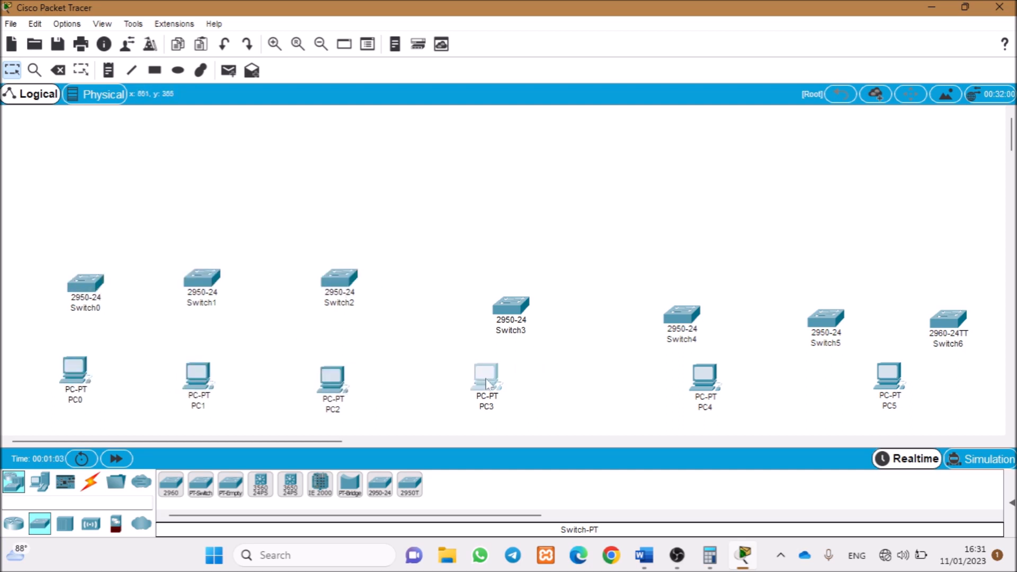
left_click_drag(511, 305, 485, 279)
left_click_drag(705, 375, 654, 381)
left_click(672, 316)
left_click_drag(672, 316, 628, 288)
left_click_drag(889, 377, 826, 377)
left_click_drag(826, 319, 807, 291)
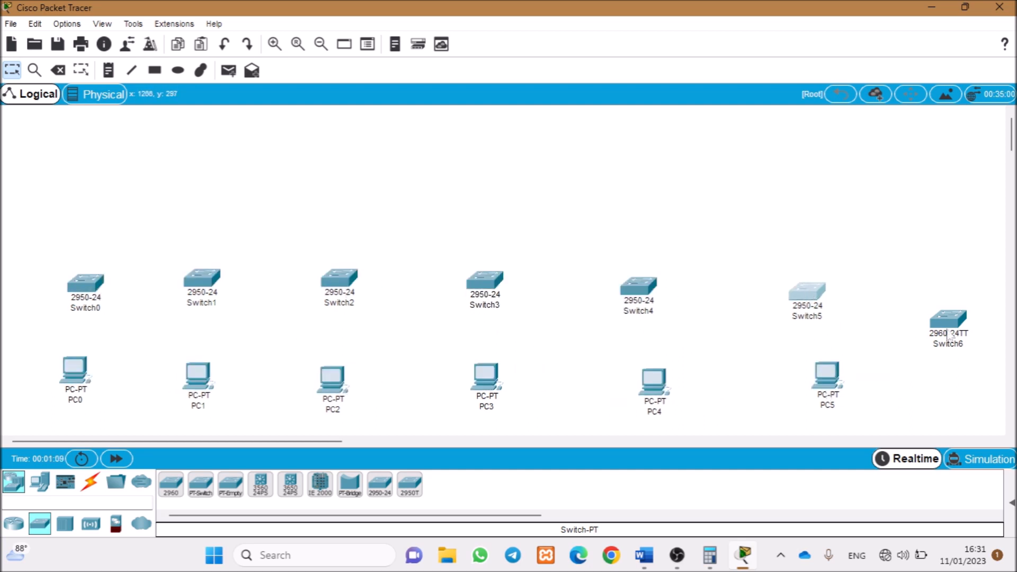
left_click_drag(948, 320, 922, 289)
- Add a seventh PC below Switch6 and nudge PC5 away to even out the spacing
left_click(39, 482)
left_click(171, 483)
left_click(938, 381)
mouse_move(827, 376)
left_mouse_down()
mouse_move(791, 374)
mouse_move(810, 376)
left_mouse_up()
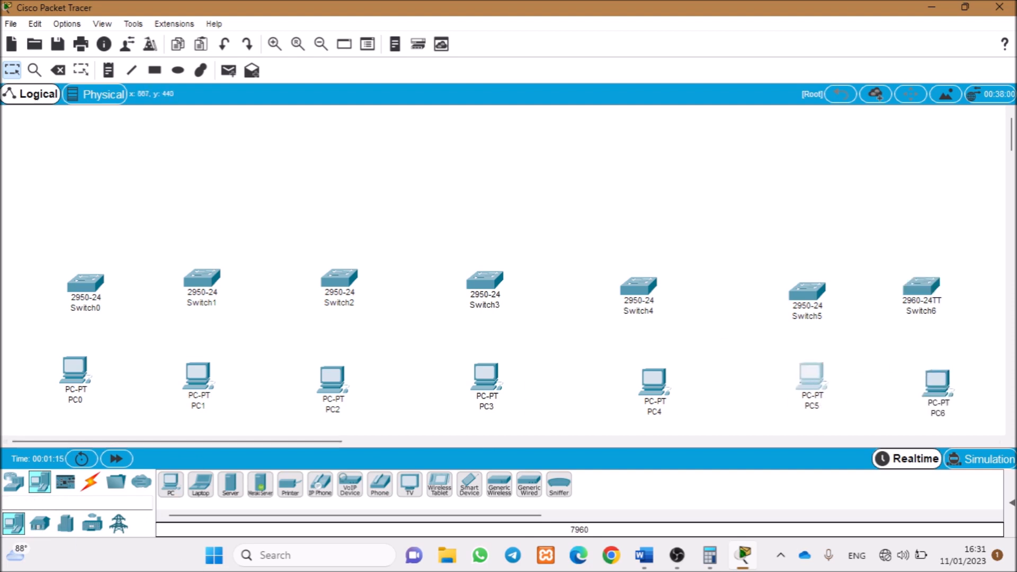
- Place seven 1941 routers above the switches, one for each LAN
left_click(14, 482)
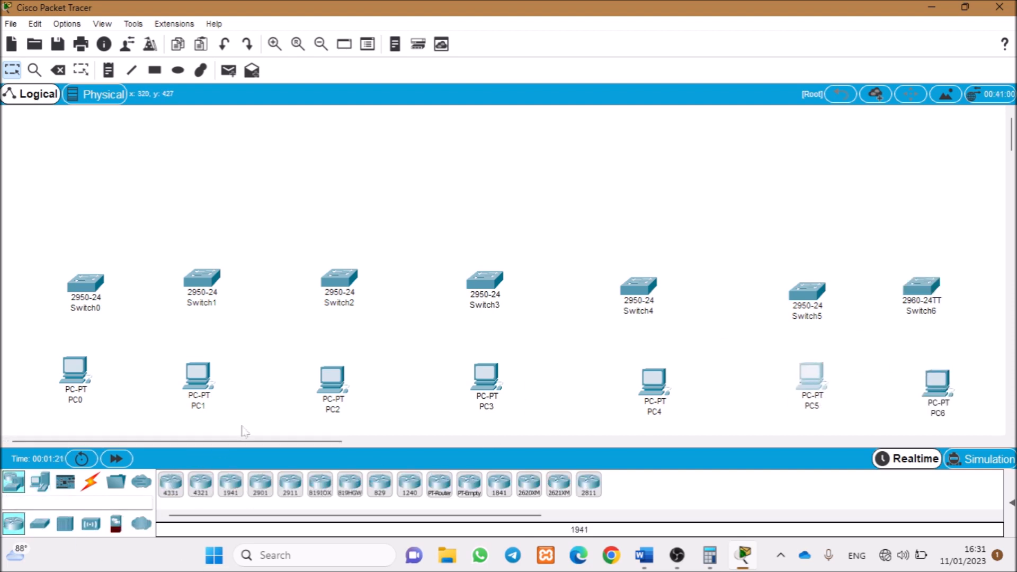
left_click(230, 493)
left_click(105, 208)
left_click(230, 484, "ctrl")
left_click(198, 209)
left_click(331, 215)
left_click(481, 210)
left_click(625, 219)
left_click(754, 217)
left_click(900, 214)
- Move all seven routers higher so they form a level row well above the switches
left_click_drag(105, 209, 112, 181)
left_click_drag(198, 210, 213, 184)
left_click_drag(331, 214, 335, 186)
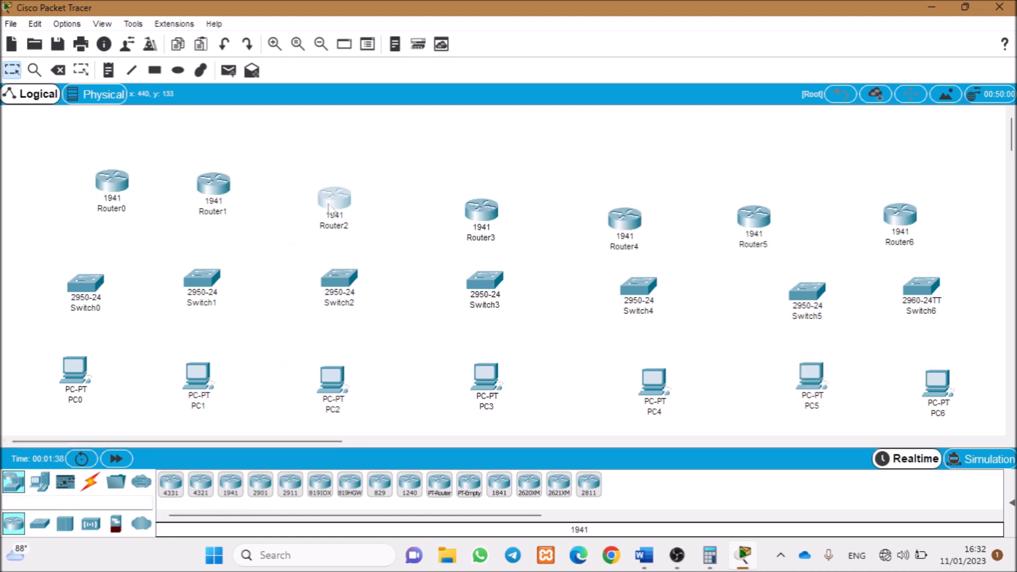
left_click_drag(481, 210, 474, 184)
left_click_drag(626, 218, 624, 191)
left_click_drag(754, 216, 753, 192)
left_click_drag(900, 214, 882, 190)
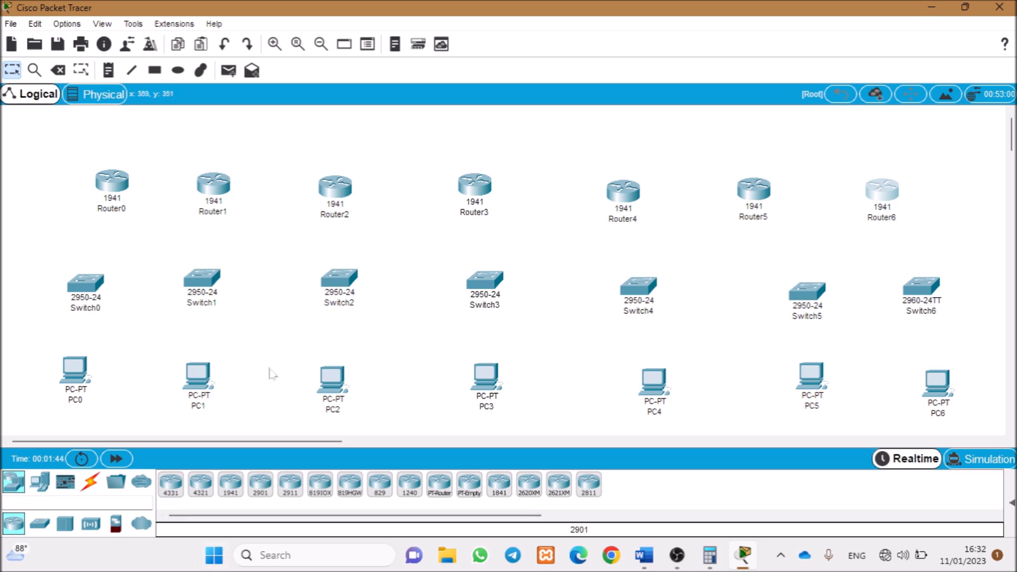
- Rename PC0, PC1 and PC2 as LAN A, LAN B and LAN C
left_click(75, 400)
left_click(198, 407)
type("LAN B")
left_click(333, 409)
type("LAN ")
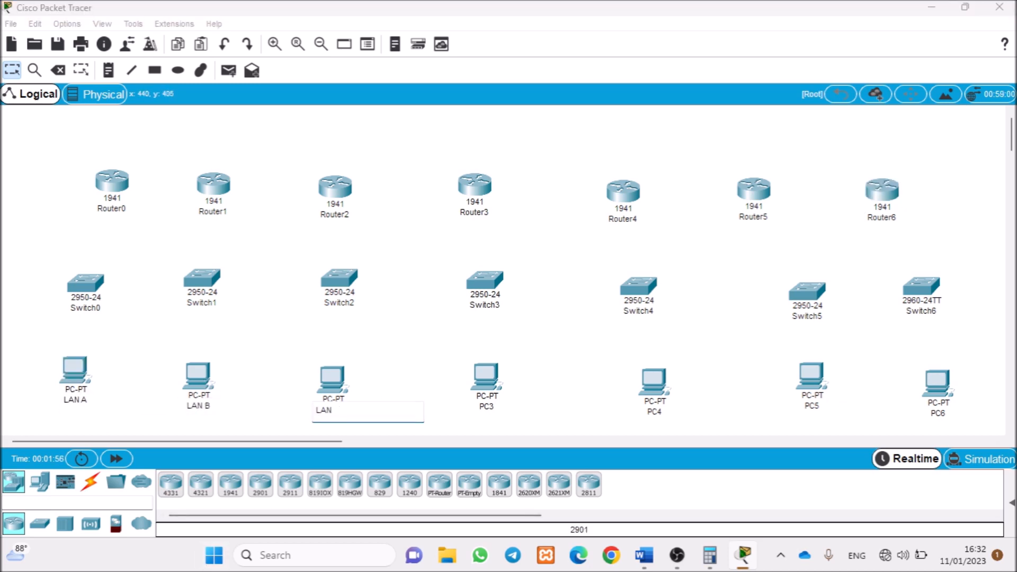
type("C")
- Rename PC3, PC4, PC5 and PC6 as LAN D, LAN E, LAN F and LAN G
left_click(487, 407)
left_click(654, 413)
type("LAN E")
left_click(812, 405)
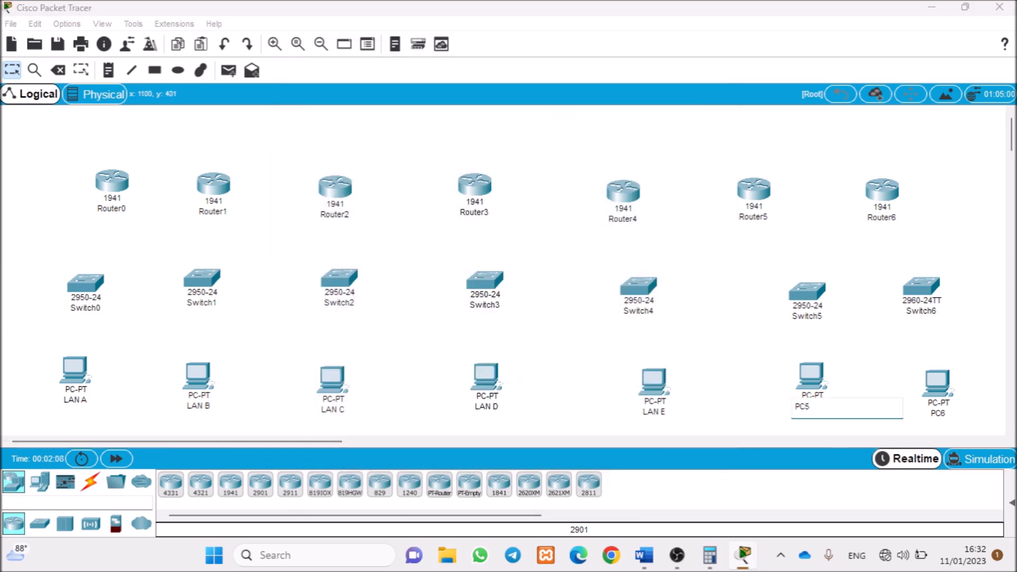
left_click(929, 414)
key("Return")
- Rename Router0, Router1 and Router2 as RLAN A, RLAN B and RLAN C
left_click(85, 308)
left_click(116, 208)
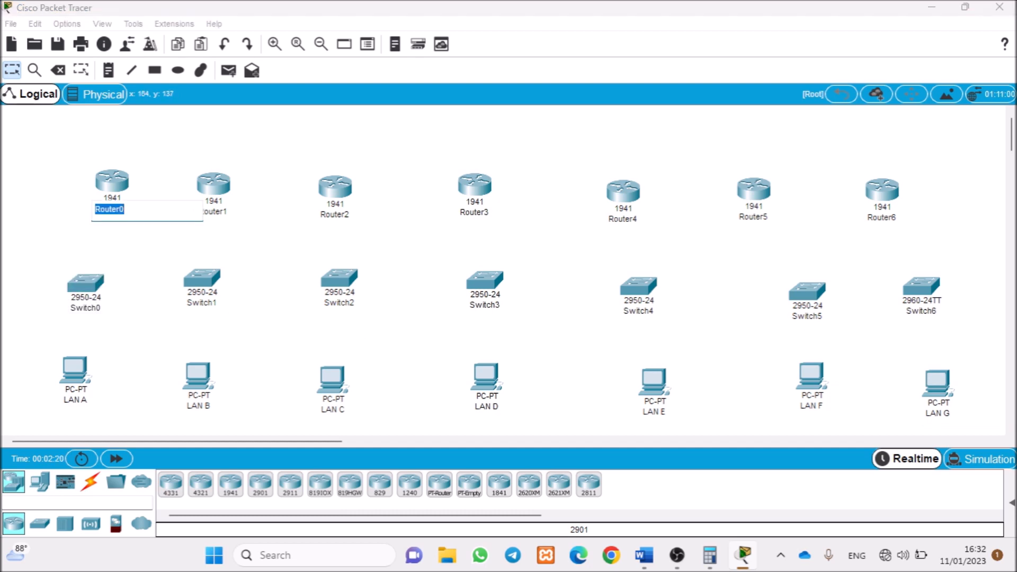
key("BackSpace")
key("BackSpace")
type("LAN")
key("Return")
left_click(214, 211)
key("Tab")
type("R LAN C")
- Rename Router3, Router4, Router5 and Router6 as RLAN D, RLAN E, RLAN F and RLAN G
key("Tab")
type("R")
key("Tab")
type("RLAN E")
key("Tab")
type("RLA")
key("Tab")
type("RLAN G")
key("Return")
- Connect the LAN A, LAN B and LAN C PCs to Switch0, Switch1 and Switch2 with the automatic connection type
left_click(91, 482)
left_click(171, 484)
left_click(85, 283)
left_click(74, 366)
left_click(197, 373)
left_click(202, 278)
left_click(332, 377)
left_click(339, 278)
- Connect the LAN D, LAN E, LAN F and LAN G PCs to Switch3 through Switch6 with automatically chosen cables
left_click(485, 373)
left_click(485, 280)
left_click(653, 378)
left_click(639, 286)
left_click(811, 373)
left_click(807, 290)
left_click(170, 484)
left_click(937, 381)
left_click(922, 286)
- Connect Switch0, Switch1 and Switch2 to routers RLAN A, RLAN B and RLAN C with automatically chosen cables
left_click(170, 484)
left_click(86, 284)
left_click(111, 182)
left_click(170, 484)
left_click(202, 279)
left_click(214, 183)
left_click(171, 484)
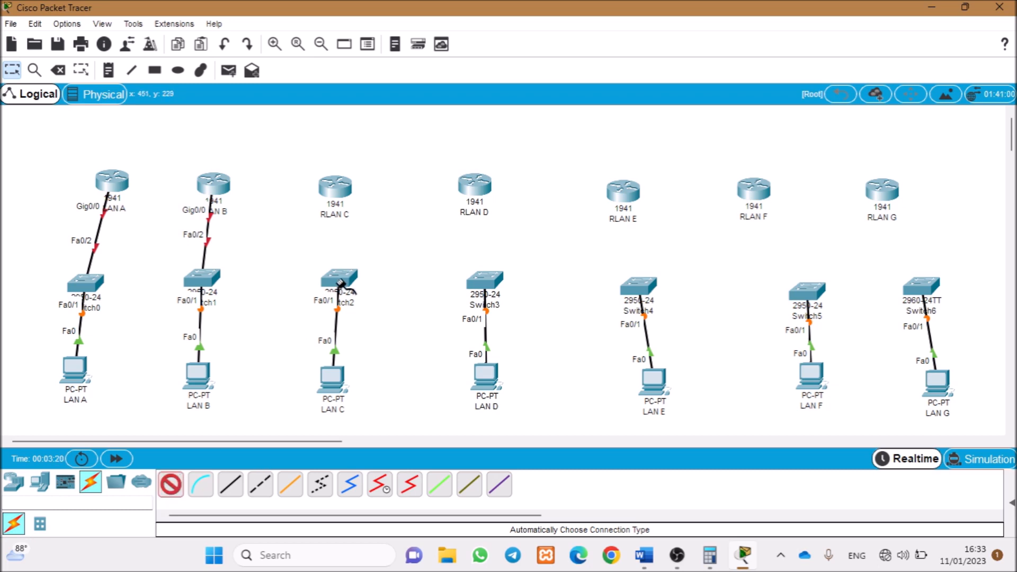
left_click(339, 280)
left_click(335, 186)
- Connect Switch3, Switch4, Switch5 and Switch6 to routers RLAN D, RLAN E, RLAN F and RLAN G with automatically chosen cables
left_click(171, 483)
left_click(485, 280)
left_click(475, 185)
left_click(171, 484)
left_click(639, 286)
left_click(623, 190)
left_click(170, 484)
left_click(807, 290)
left_click(754, 189)
left_click(171, 484)
left_click(922, 286)
left_click(882, 189)
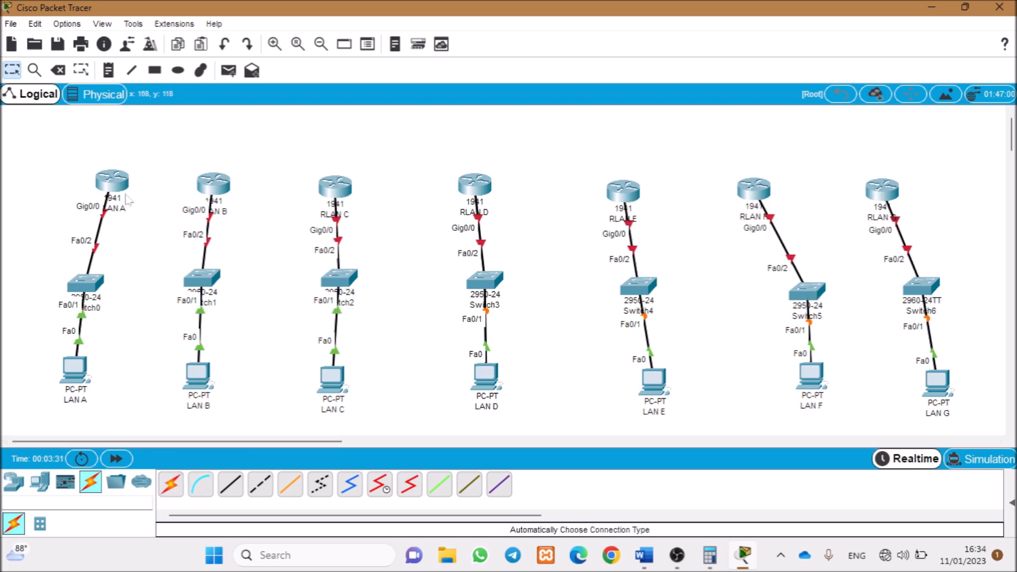
- Install an HWIC-2T serial module in routers RLAN A and RLAN B
left_click(112, 184)
left_click_drag(351, 150, 487, 197)
left_click(700, 65)
left_click(214, 184)
left_click(351, 150)
left_click_drag(641, 379, 579, 207)
left_click(700, 64)
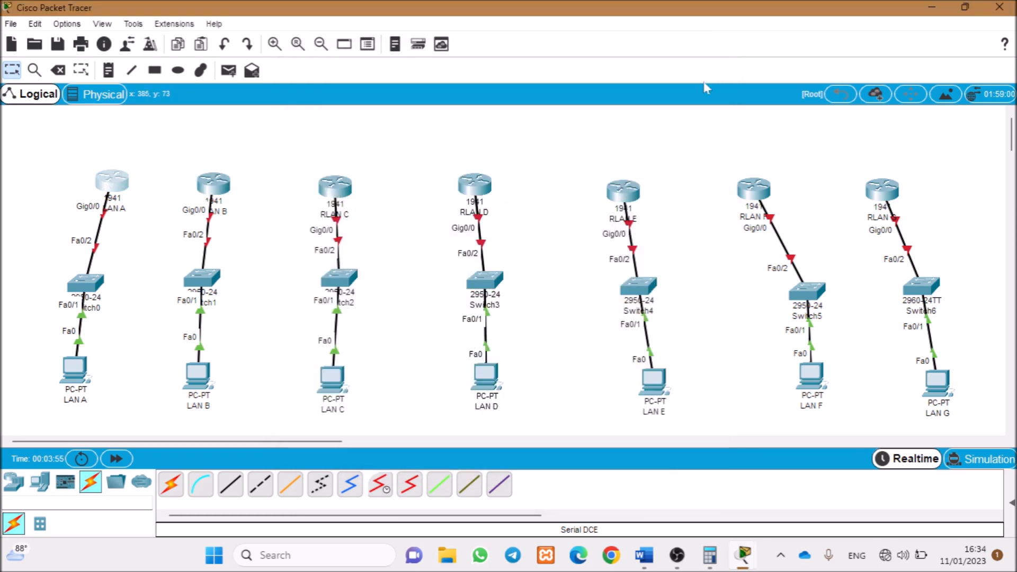
- Install an HWIC-2T serial module in routers RLAN C and RLAN D
left_click(335, 187)
left_click(351, 150)
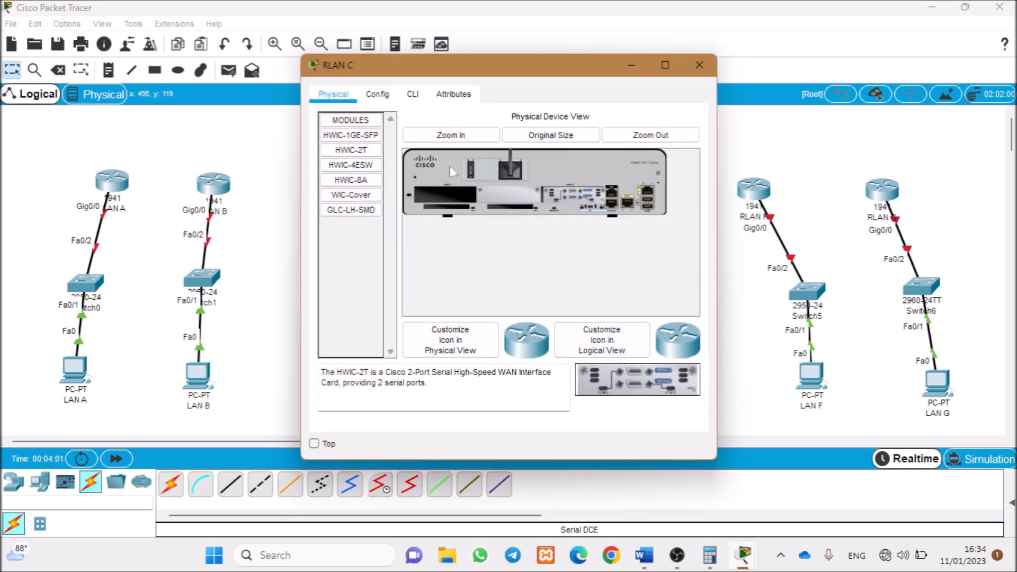
left_click(700, 65)
left_click(476, 186)
left_click(351, 150)
left_click_drag(659, 379, 575, 197)
left_click(700, 65)
- Install an HWIC-2T serial module in routers RLAN E, RLAN F and RLAN G
left_click(618, 185)
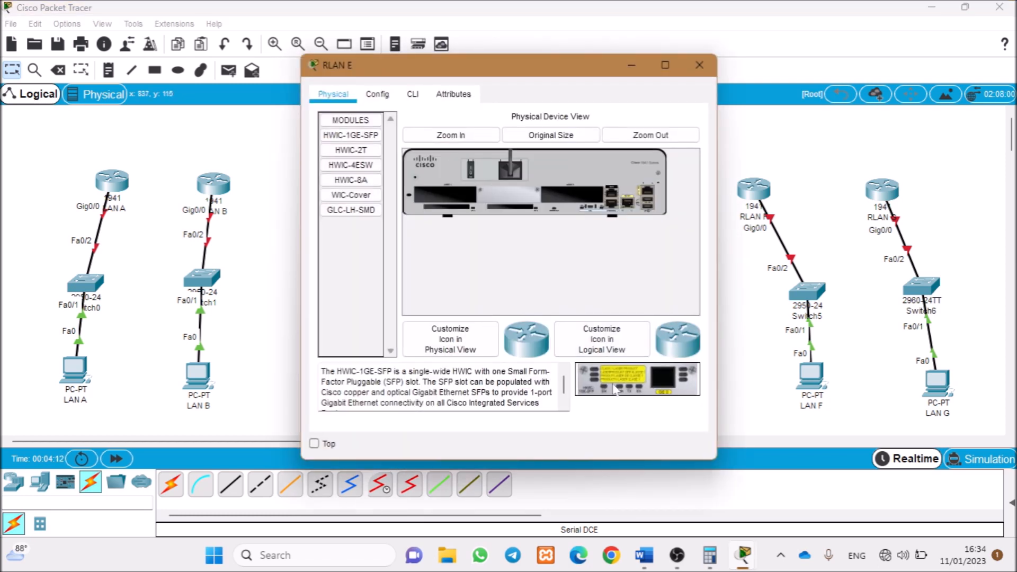
left_click(351, 150)
left_click_drag(659, 379, 575, 197)
left_click(699, 65)
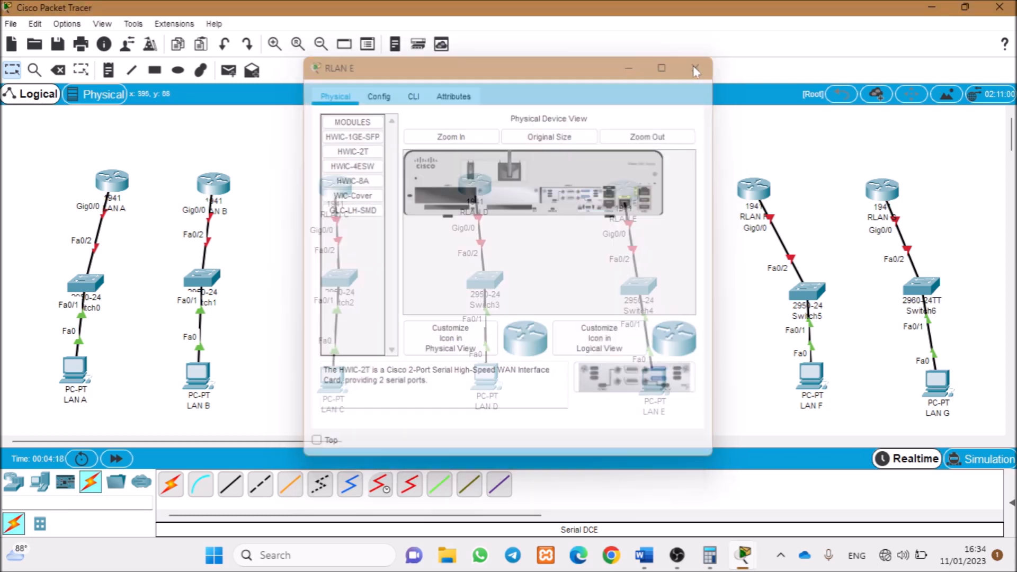
left_click(754, 188)
left_click(351, 150)
left_click_drag(659, 379, 574, 197)
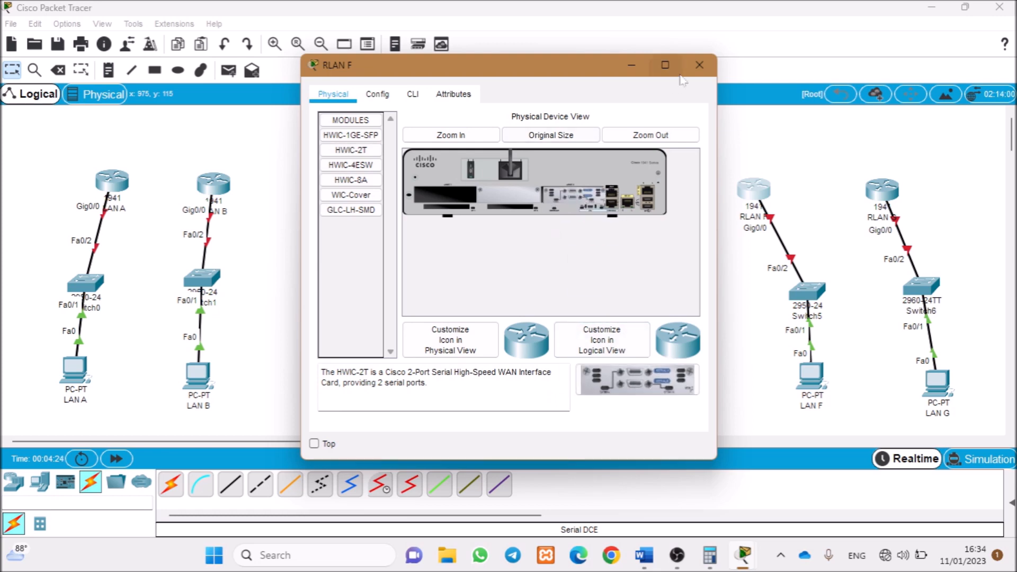
left_click(699, 65)
left_click(882, 189)
left_click(351, 150)
left_click_drag(659, 379, 574, 197)
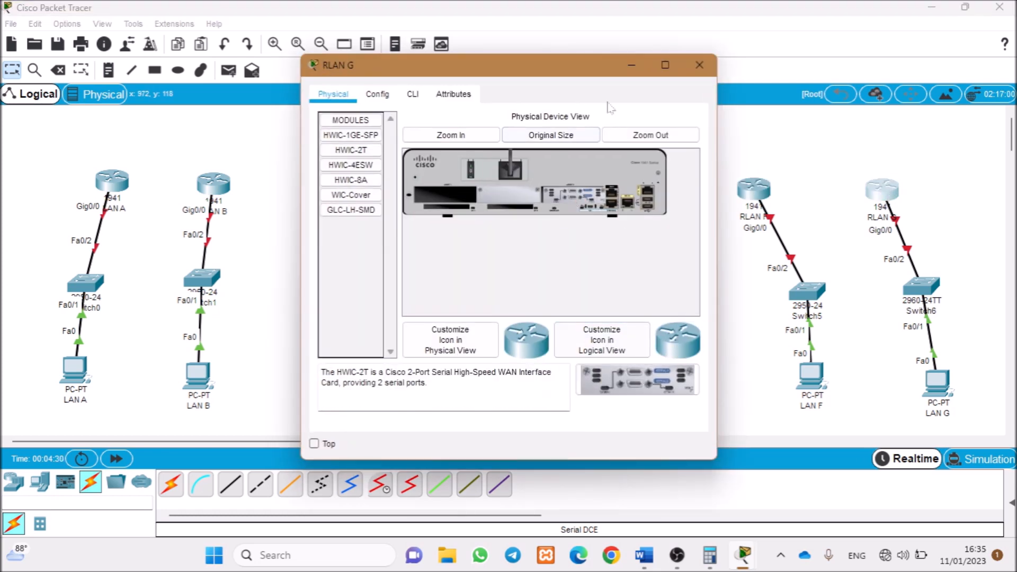
- Link RLAN A Se0/0/0 to RLAN B Se0/0/0, and RLAN B Se0/0/1 to RLAN C Se0/0/1, with Serial DCE cables
left_click(699, 65)
left_click(379, 484)
left_click(110, 185)
left_click(146, 242)
left_click(214, 182)
left_click(251, 242)
left_click(212, 187)
left_click(253, 243)
left_click(336, 187)
left_click(379, 260)
- Link RLAN C Se0/0/0 to RLAN D Se0/0/0, and RLAN D Se0/0/1 to RLAN E Se0/0/1, with Serial DCE cables
left_click(335, 188)
left_click(377, 247)
left_click(475, 185)
left_click(509, 246)
left_click(475, 186)
left_click(509, 245)
left_click(621, 192)
left_click(662, 261)
- Link RLAN E Se0/0/0 to RLAN F Se0/0/0, and RLAN F Se0/0/1 to RLAN G Se0/0/1, with Serial DCE cables
left_click(622, 191)
left_click(662, 245)
left_click(753, 189)
left_click(799, 251)
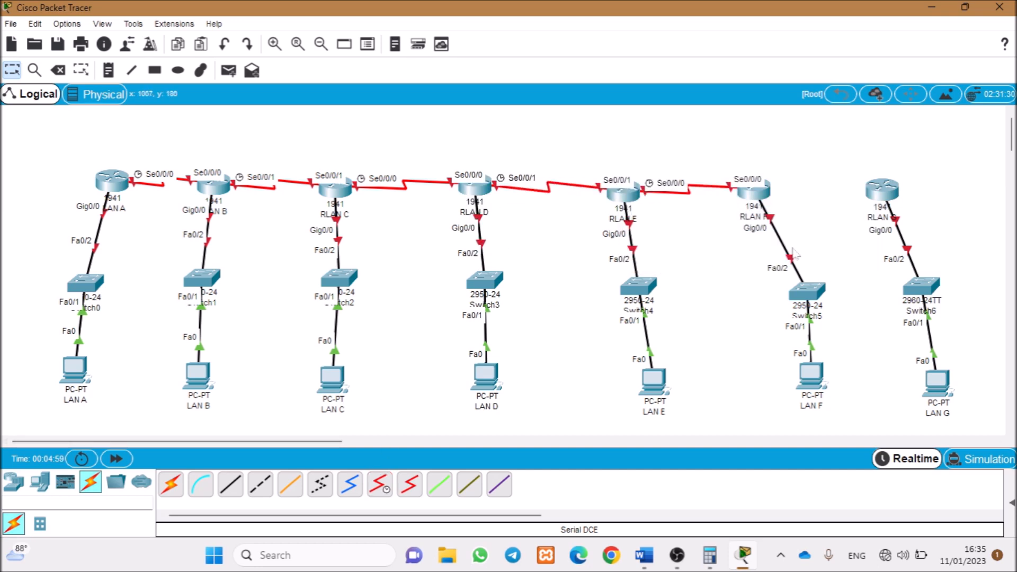
left_click(759, 193)
left_click(800, 261)
left_click(883, 189)
left_click(908, 264)
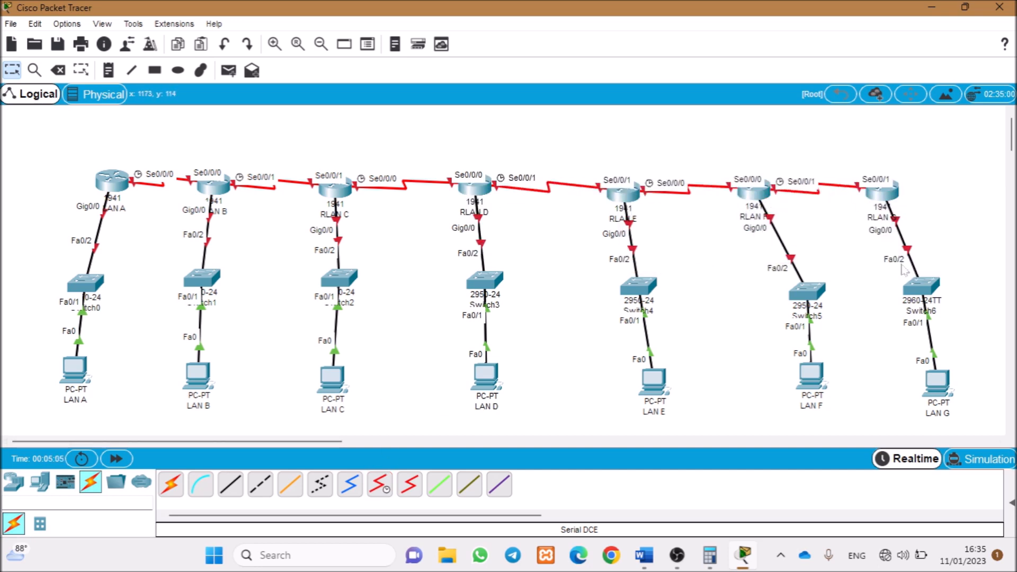
- Reposition routers RLAN A, RLAN B and RLAN C and shift Switch1 and Switch2 away from the labels they overlap
left_click_drag(112, 185, 80, 175)
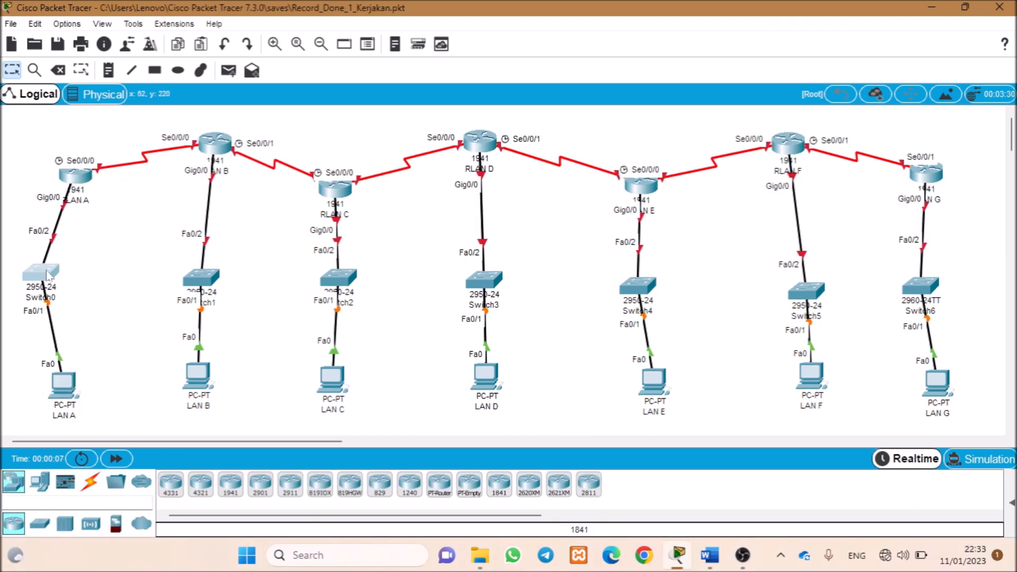
left_click_drag(76, 175, 106, 183)
left_click_drag(202, 276, 165, 272)
left_click_drag(221, 143, 232, 162)
left_click_drag(335, 186, 345, 180)
left_click_drag(339, 276, 310, 272)
left_click_drag(344, 181, 366, 197)
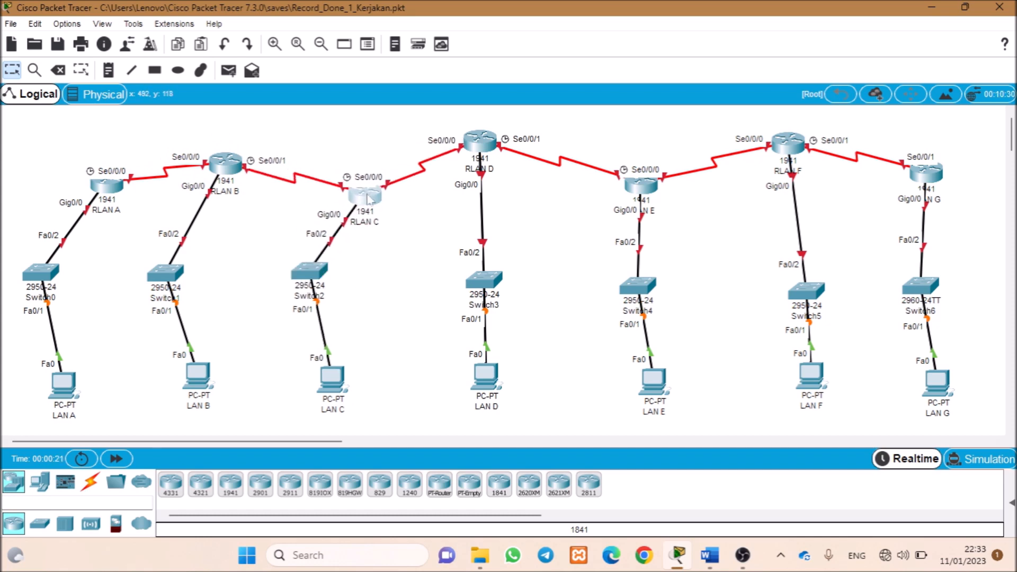
- Shift Switch3, Switch4, Switch5 and Switch6 sideways and nudge router RLAN E to space out the topology
left_click_drag(484, 281, 437, 269)
left_click_drag(636, 285, 598, 266)
left_click_drag(641, 185, 641, 192)
left_click_drag(801, 289, 731, 279)
left_click_drag(921, 287, 900, 275)
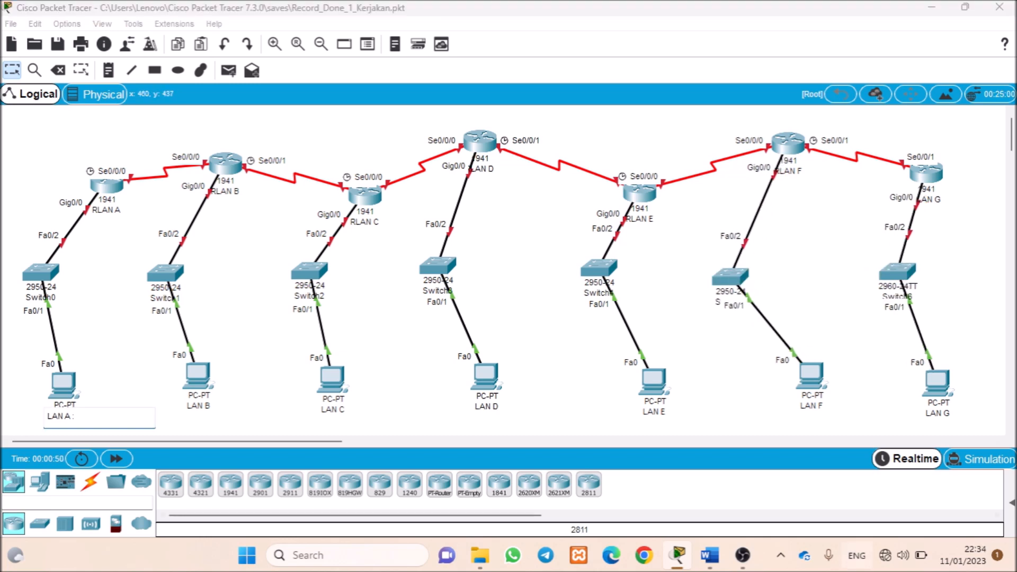
- Copy LAN A's first range address 152.118.21.1 from the Word subnet table and place Word and Packet Tracer side by side
left_click(710, 555)
mouse_move(372, 282)
left_mouse_down()
mouse_move(371, 305)
mouse_move(372, 282)
mouse_move(358, 283)
left_mouse_up()
key("ctrl+c")
left_click(354, 285)
left_click(401, 283)
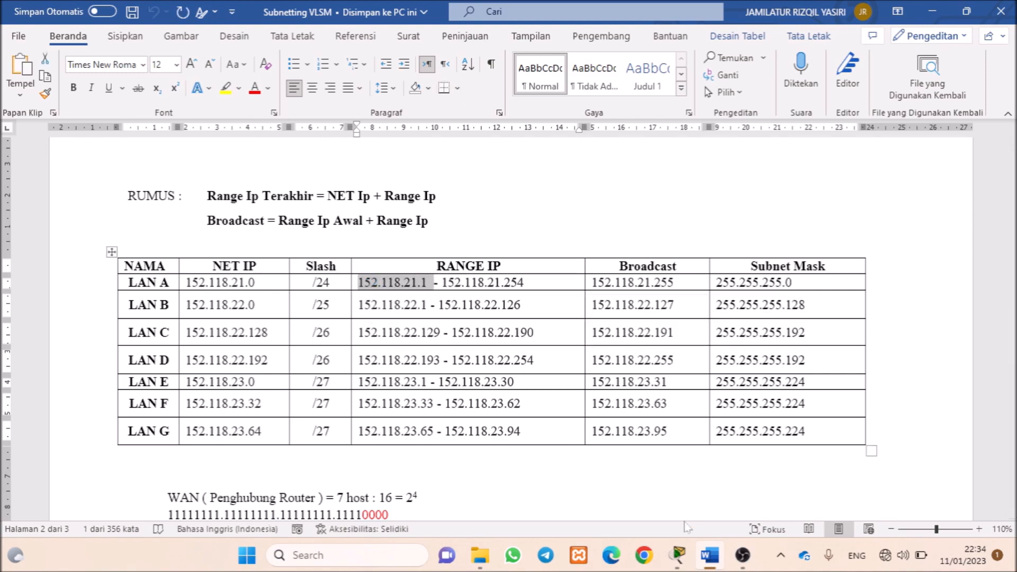
key("super+Right")
key("Return")
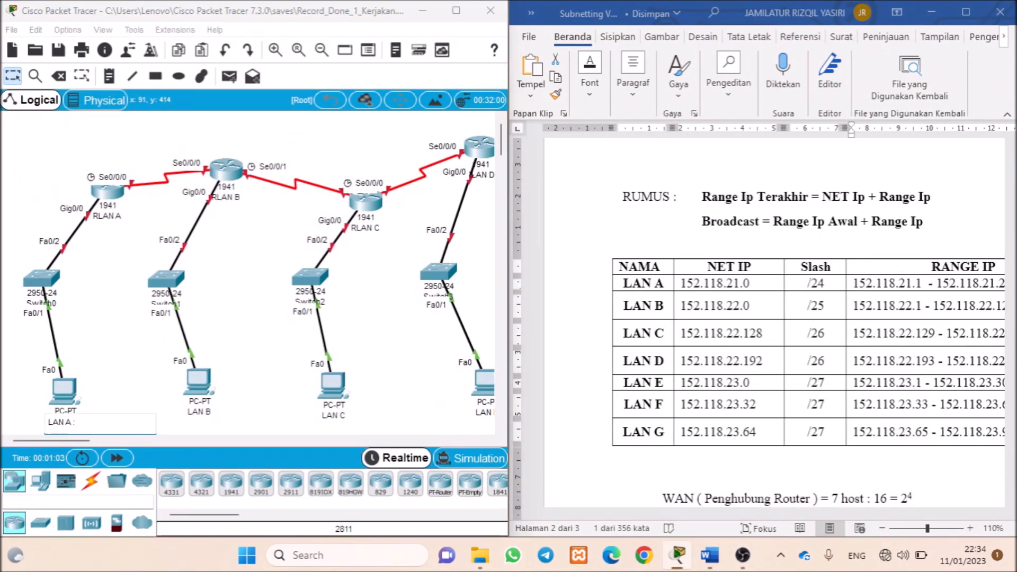
- Add 152.118.21.1 and the interface text "Fa0=Fa0/1=Fa0/2=G0/0 :" to the LAN A PC label
key("ctrl+v")
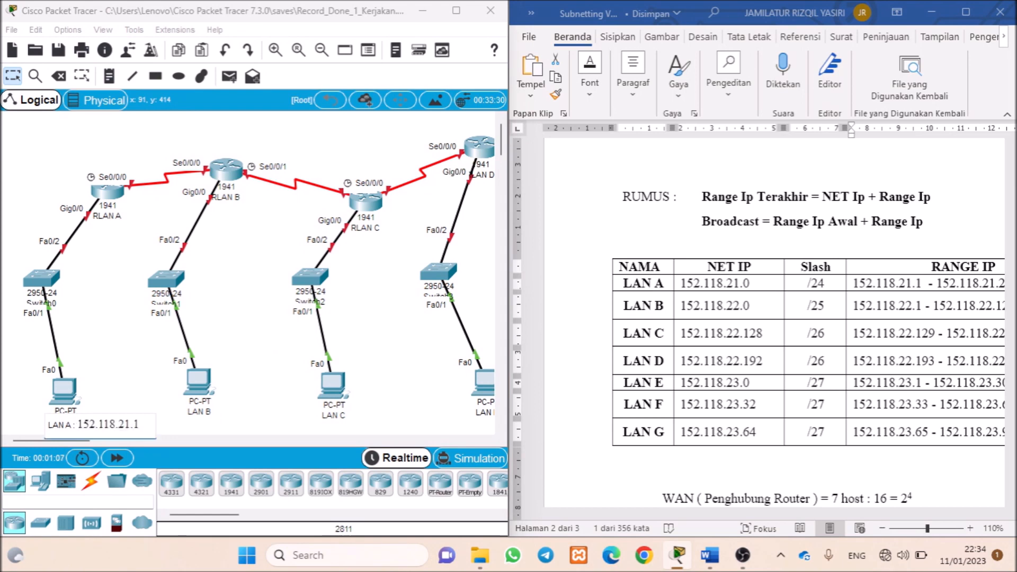
key("Return")
type("Fa0=Fa0/1=Fa0/2")
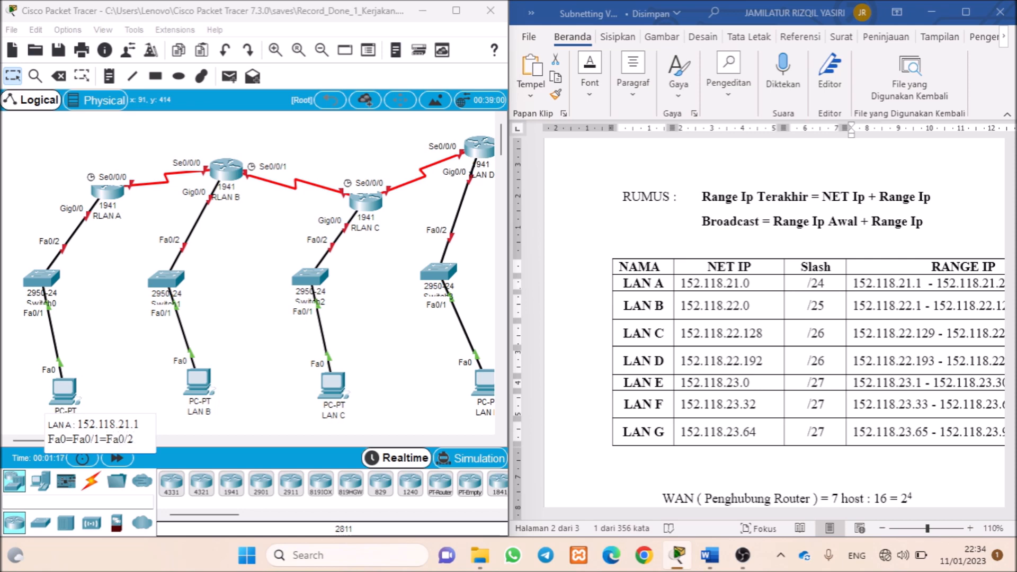
type("=G0/0 :")
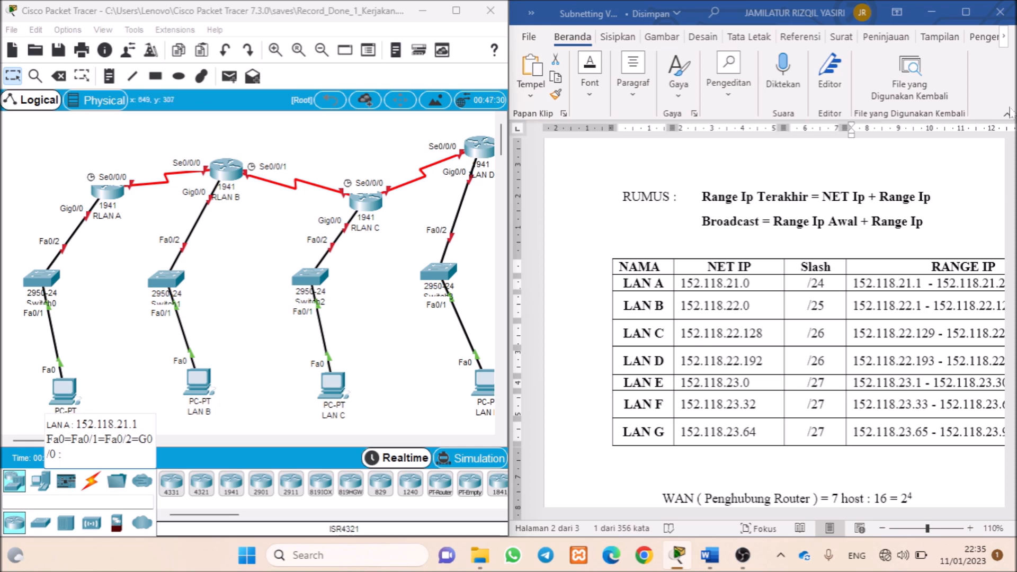
- Complete the LAN A PC label with the last range address 152.118.21.254 from the subnet table
left_click_drag(854, 283, 1007, 283)
left_click_drag(692, 283, 617, 283)
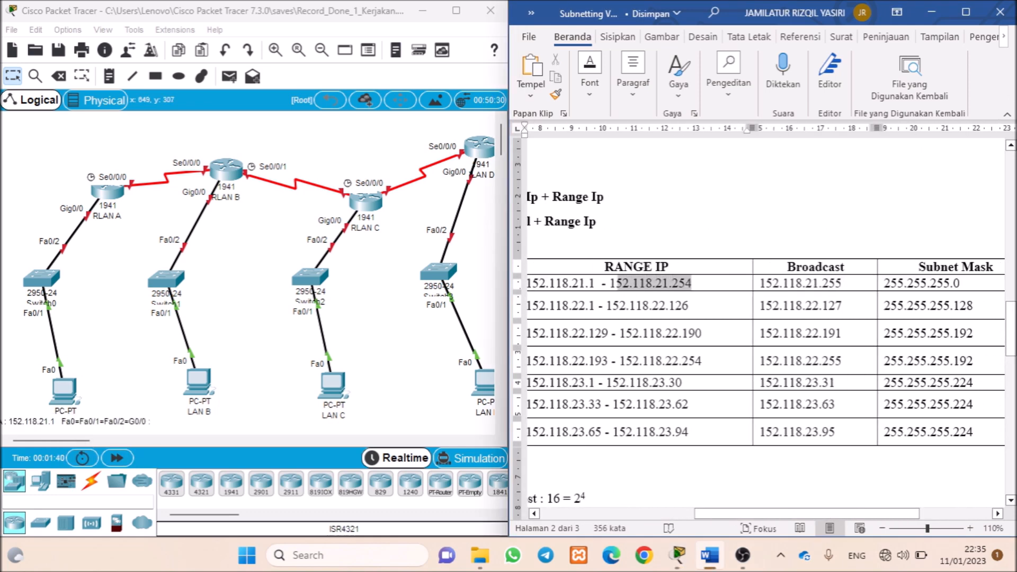
left_click(137, 424)
double_click(73, 423)
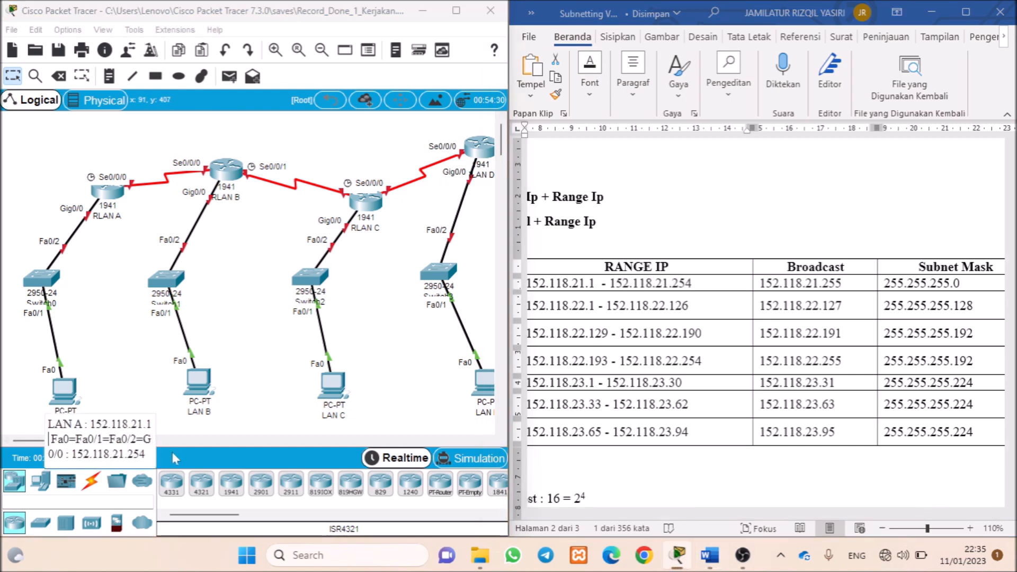
left_click(236, 435)
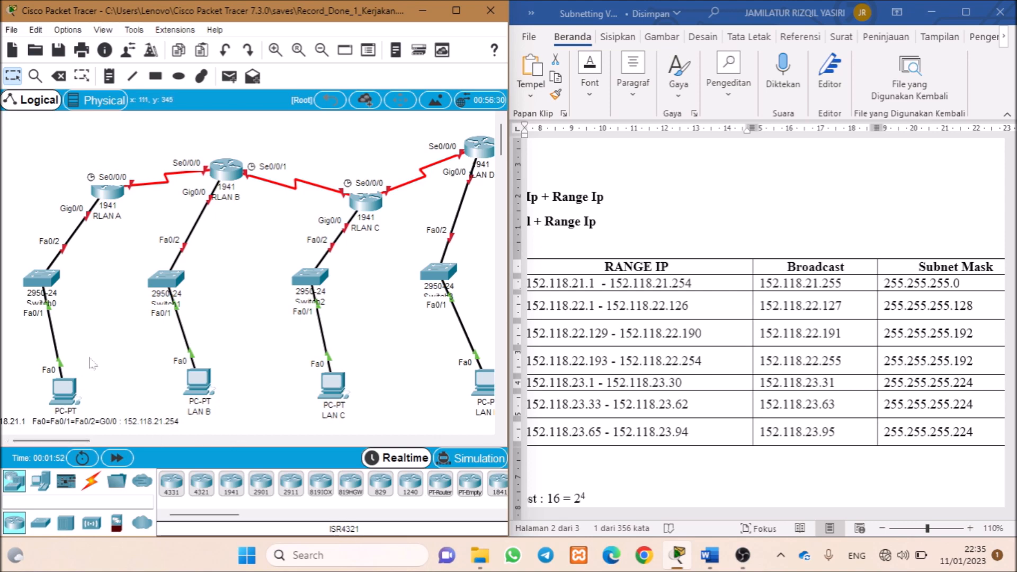
left_click(198, 414)
left_click(668, 64)
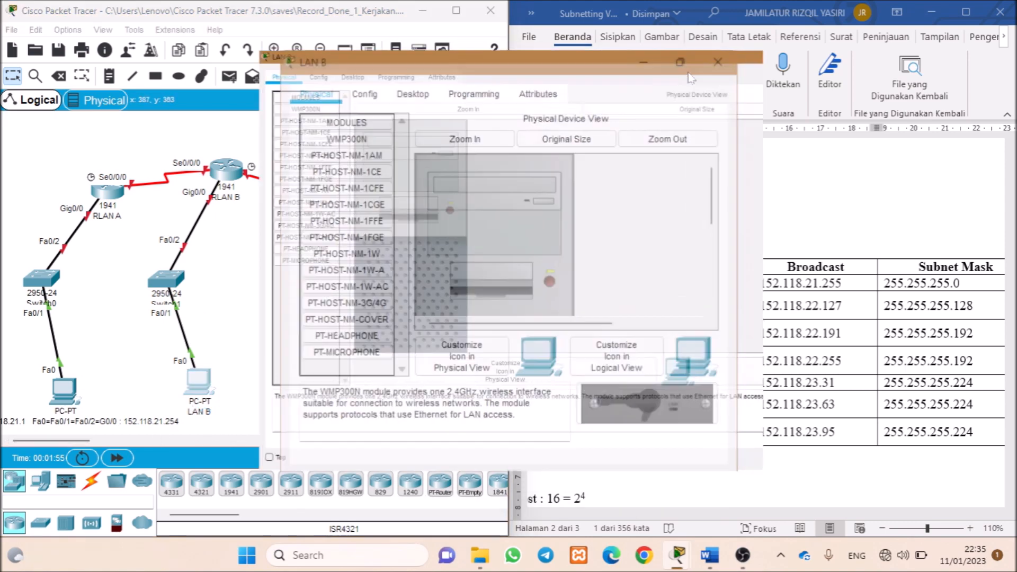
left_click(999, 9)
- Extend the LAN B PC label to "LAN B : 152.118.22.1" using the first range address from the subnet table
left_click(197, 415)
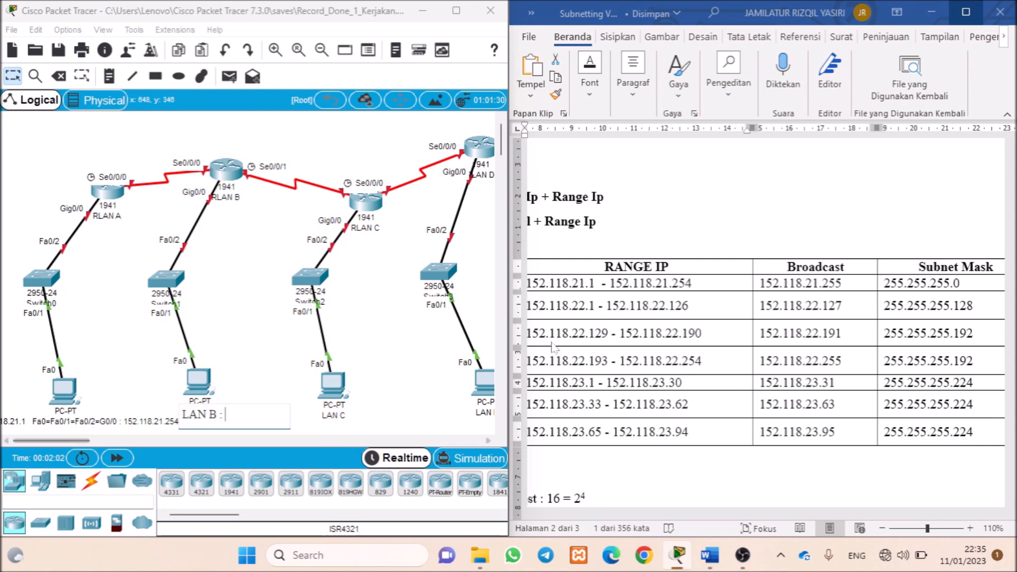
left_click(715, 257)
scroll(715, 257, "down", 6)
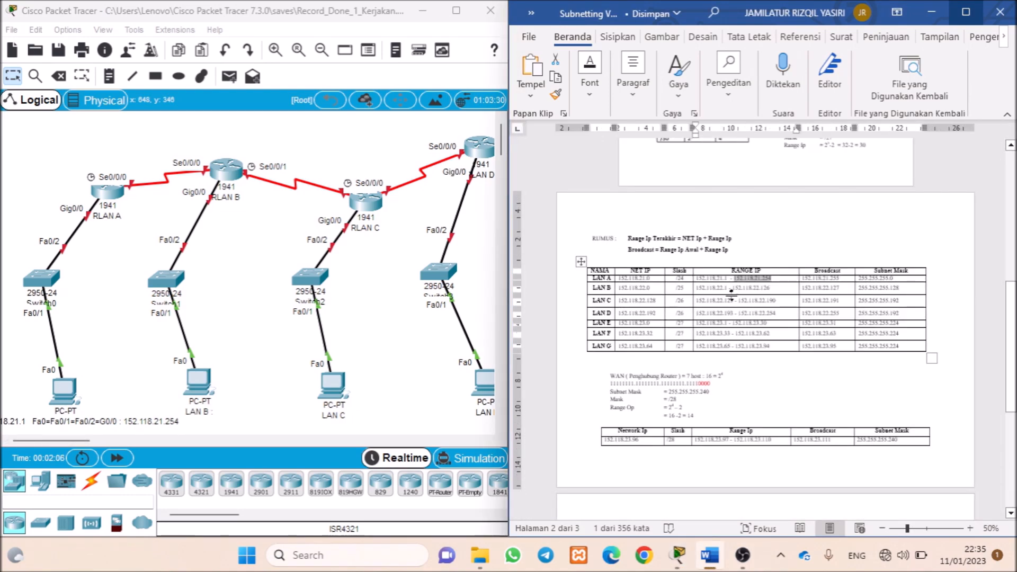
scroll(715, 258, "up", 6)
left_click_drag(724, 306, 651, 305)
key("ctrl+c")
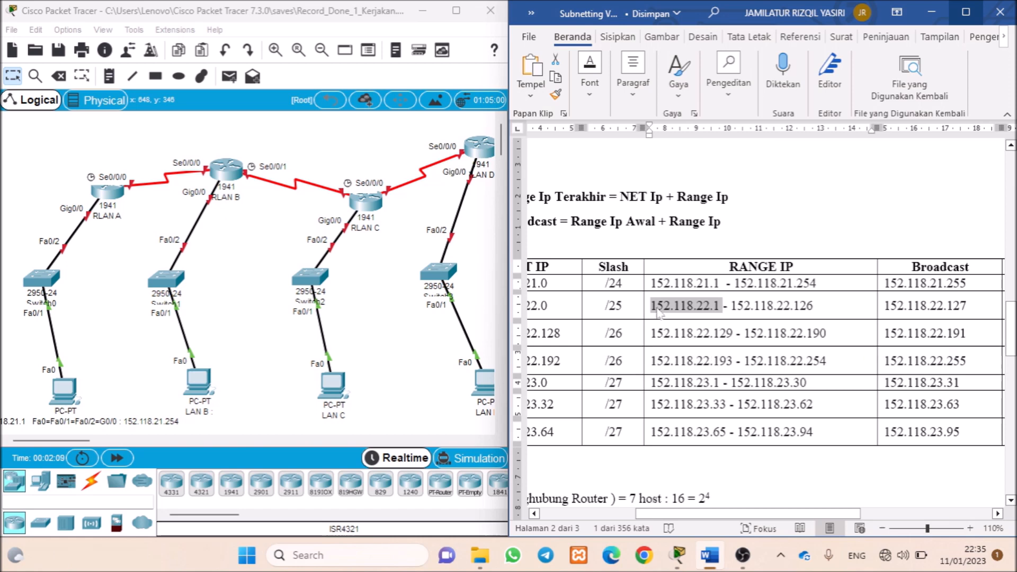
left_click(204, 415)
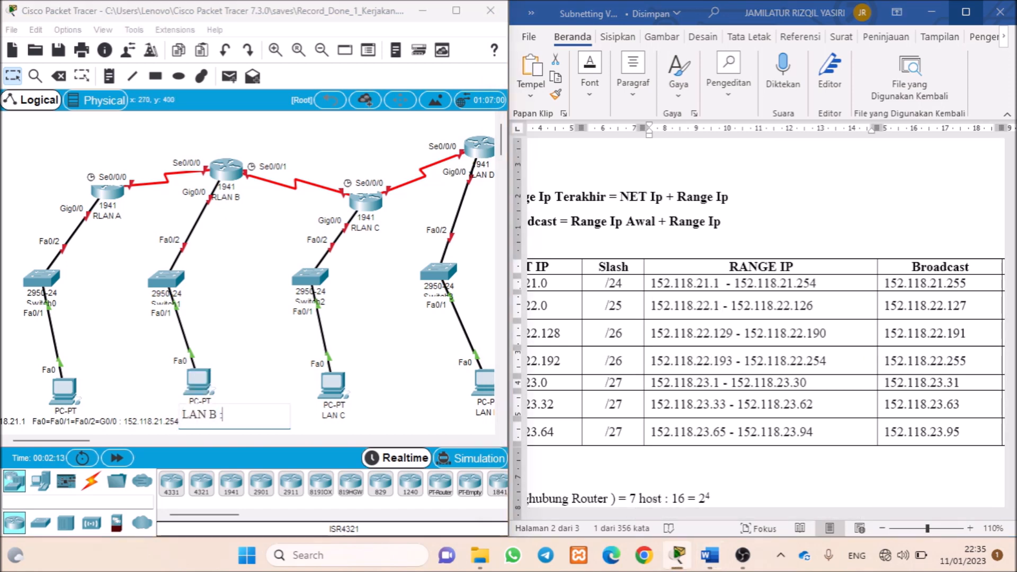
key("ctrl+v")
- Add "Fa0=Fa0/1=Fa0/2=G0/0 : 152.118.22.126" to the LAN B label and move its PC slightly upward
key("Return")
type("Fa0=Fa0")
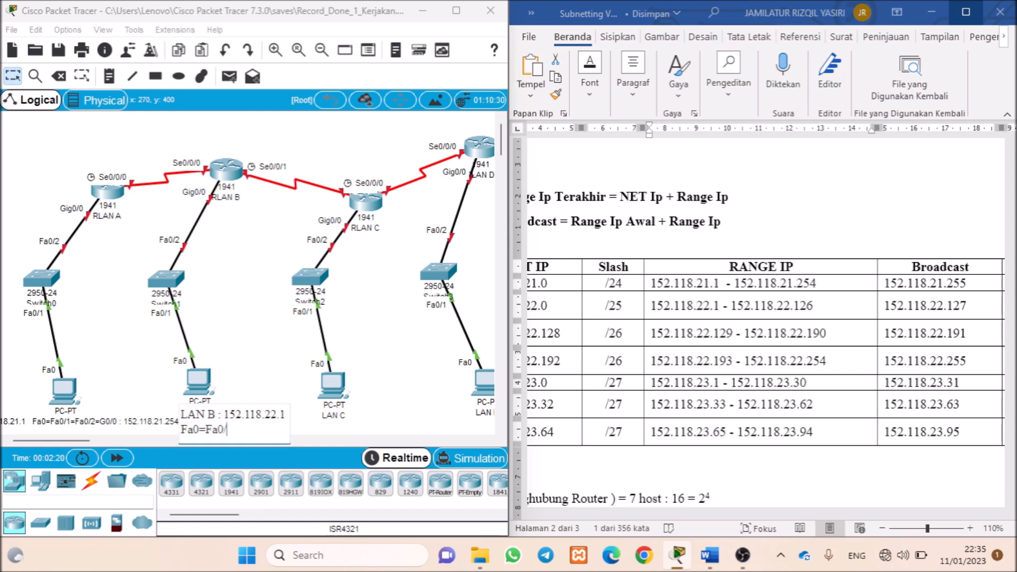
type("/1=Fa0/2=G0/0 : 152.118.22.1 ")
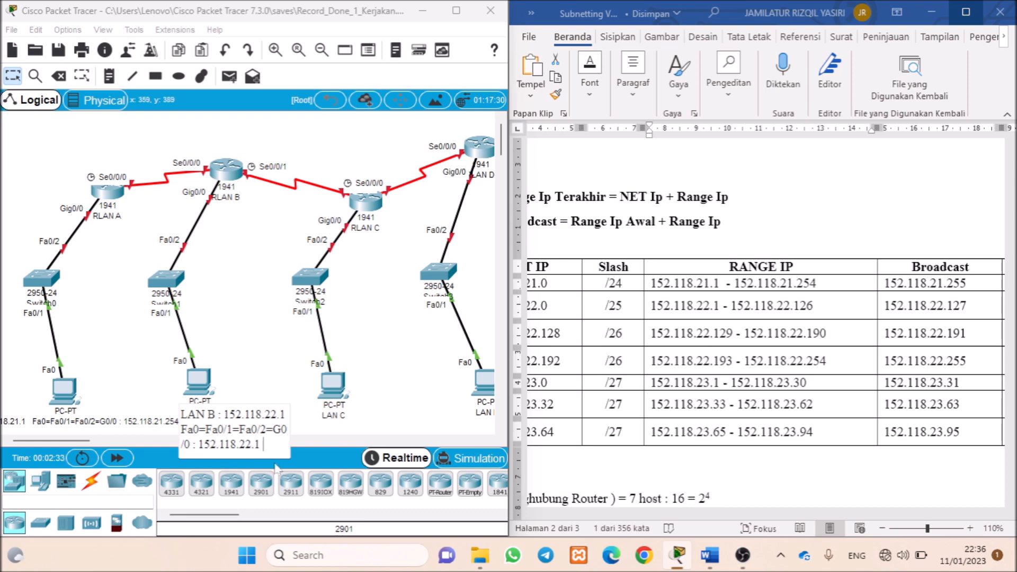
type("26")
left_click_drag(198, 381, 201, 357)
- Extend the LAN C PC label to "LAN C : 152.118.22.129" using the first range address from the subnet table
double_click(711, 312)
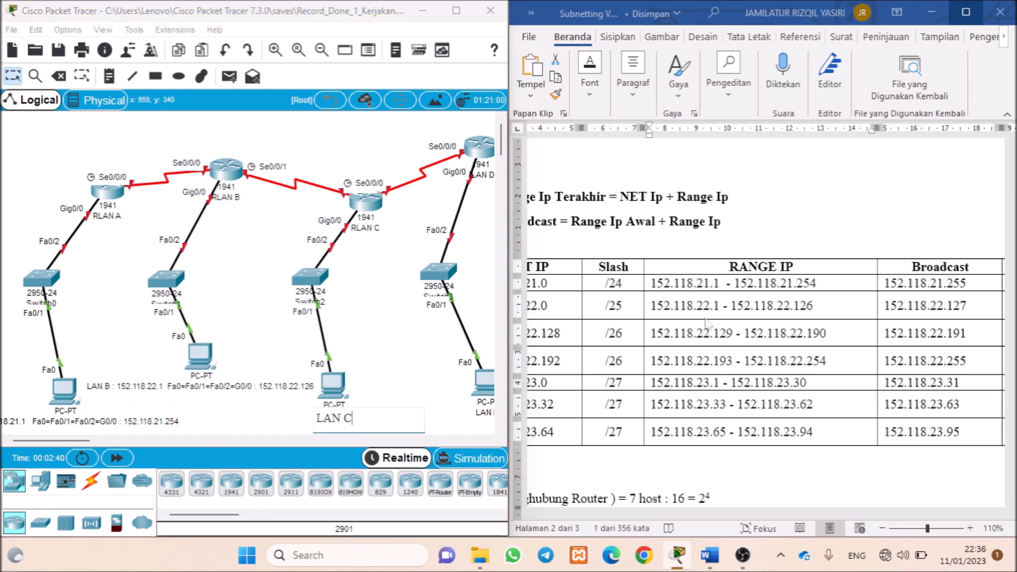
left_click_drag(737, 334, 650, 333)
key("ctrl+c")
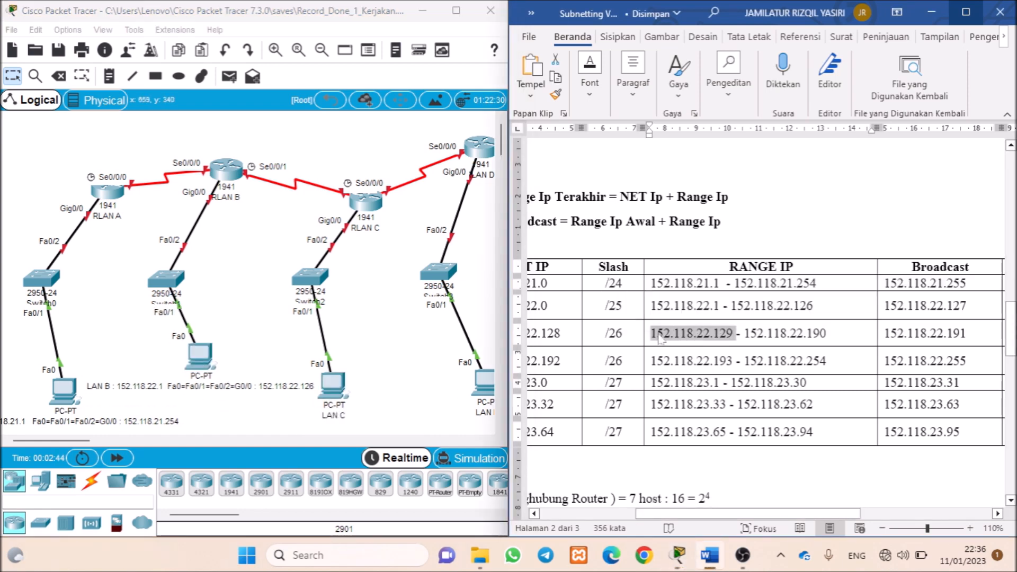
left_click(371, 422)
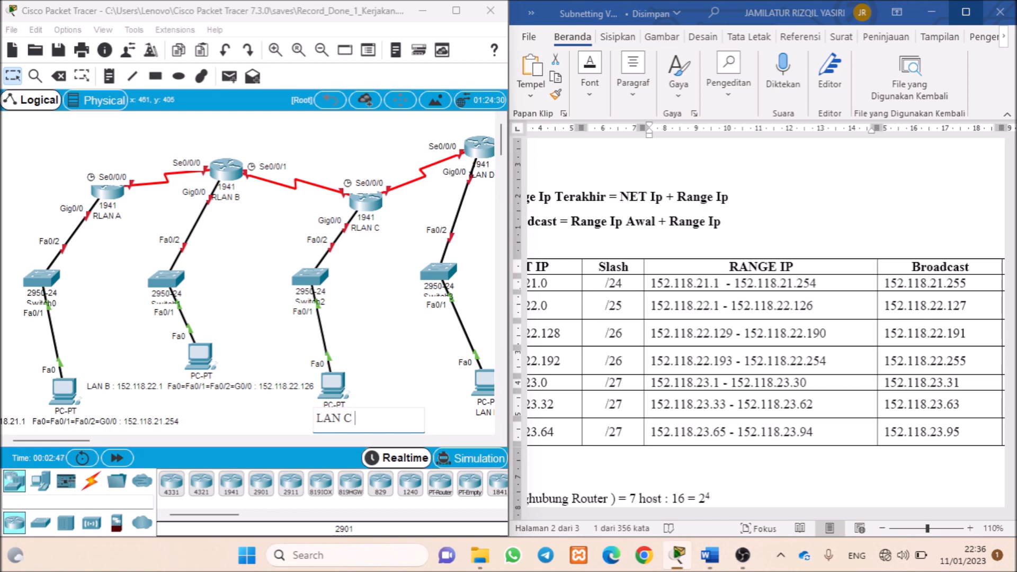
key("Return")
key("ctrl+v")
- Add the interface line "Fa0=Fa0/0=Fa0/1=Fa0/2=G0/0 : 152.118.22.190" to the LAN C PC label
type("Fa0=Fa0/0=Fa0/1=F")
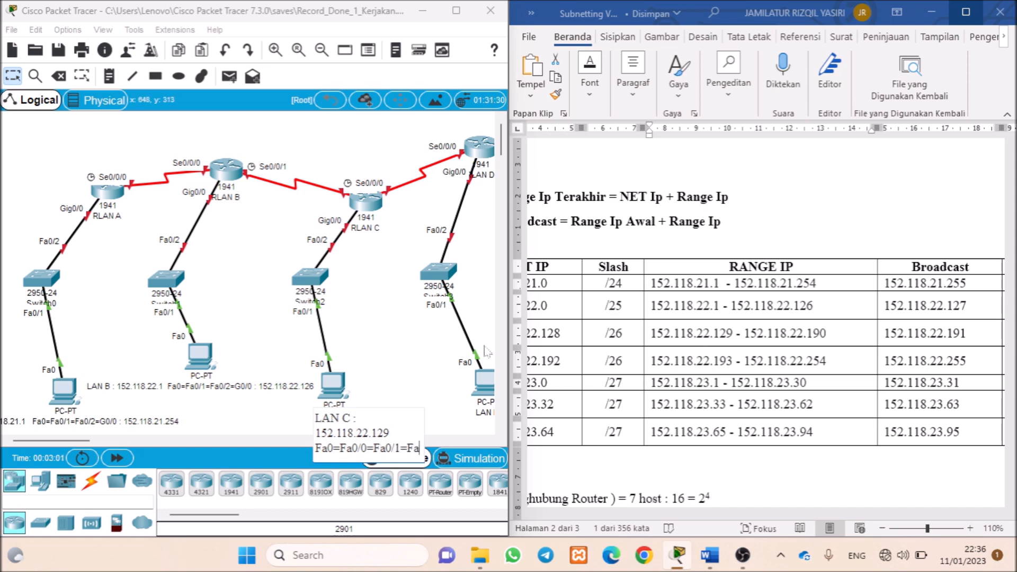
type("a0/1")
type("=G0/0 ")
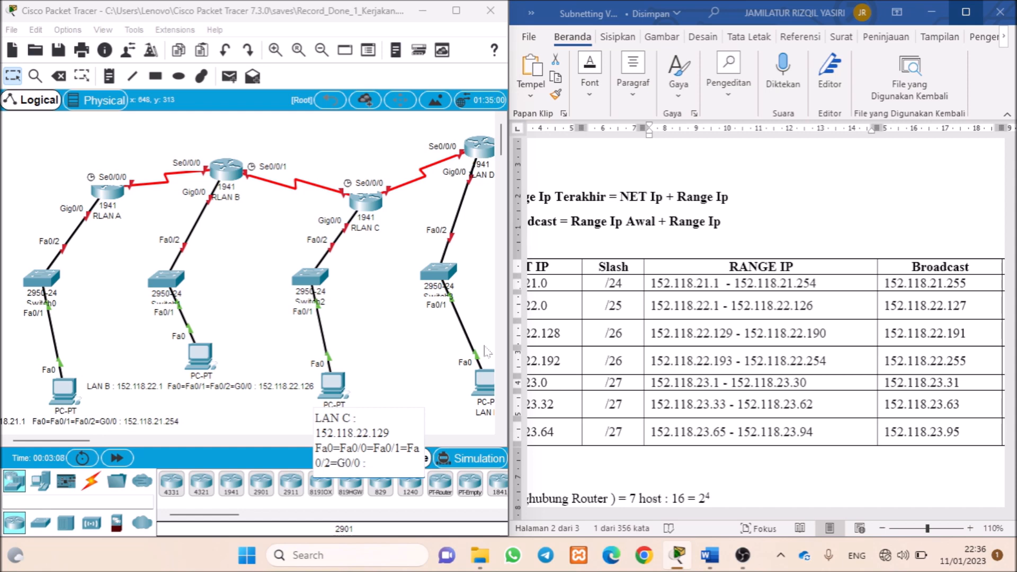
type(":")
key("ctrl+v")
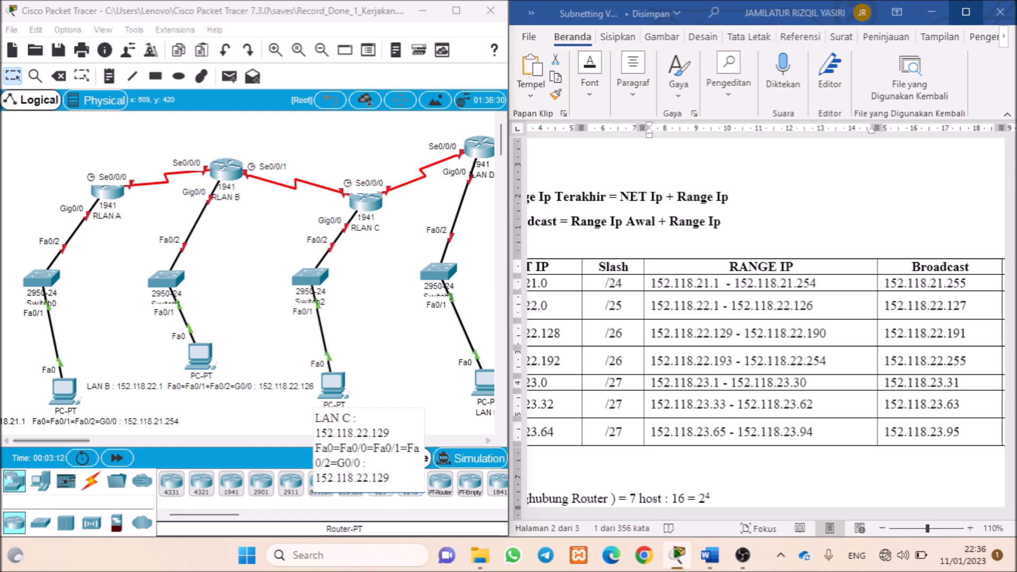
key("BackSpace")
key("BackSpace")
key("BackSpace")
type("190")
left_click(399, 381)
- Extend the LAN D PC label to "LAN D : 152.118.22.193" using the first range address from the subnet table
left_click_drag(84, 440, 131, 442)
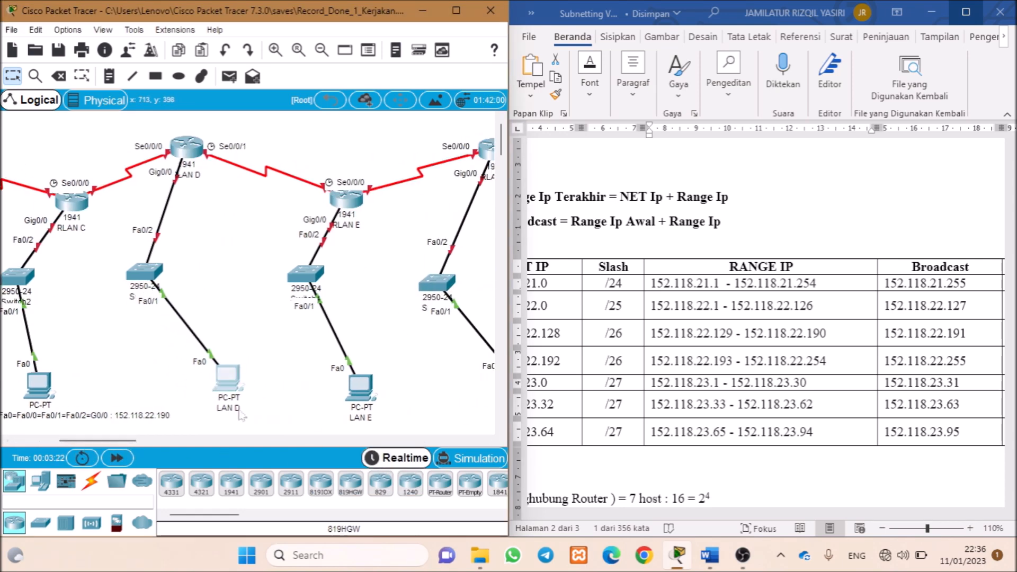
double_click(241, 415)
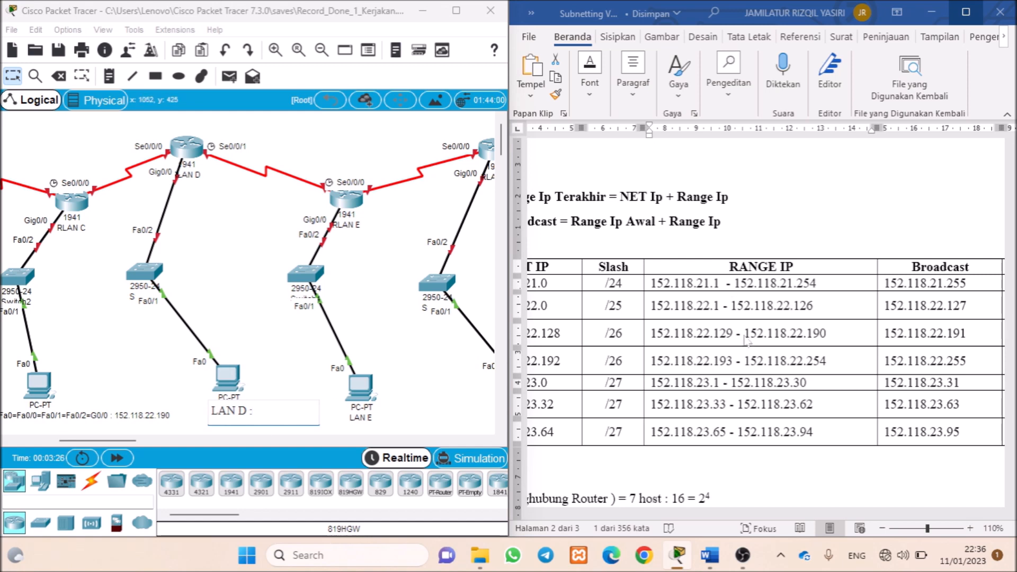
left_click_drag(737, 333, 651, 333)
left_click_drag(737, 361, 650, 361)
key("ctrl+c")
double_click(228, 408)
key("Return")
key("ctrl+v")
- Add "Fa0=Fa0/1=Fa0/2=G0/0 :" followed by the copied address 152.118.22.193 to the LAN D label
type("Fa0=Fa0")
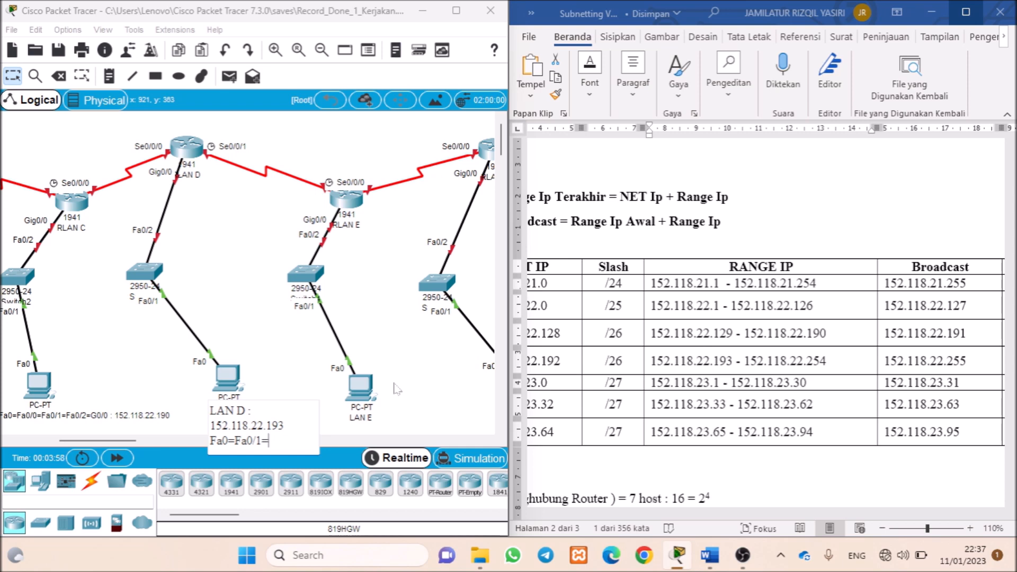
type("Fa0/2=G0/0 ")
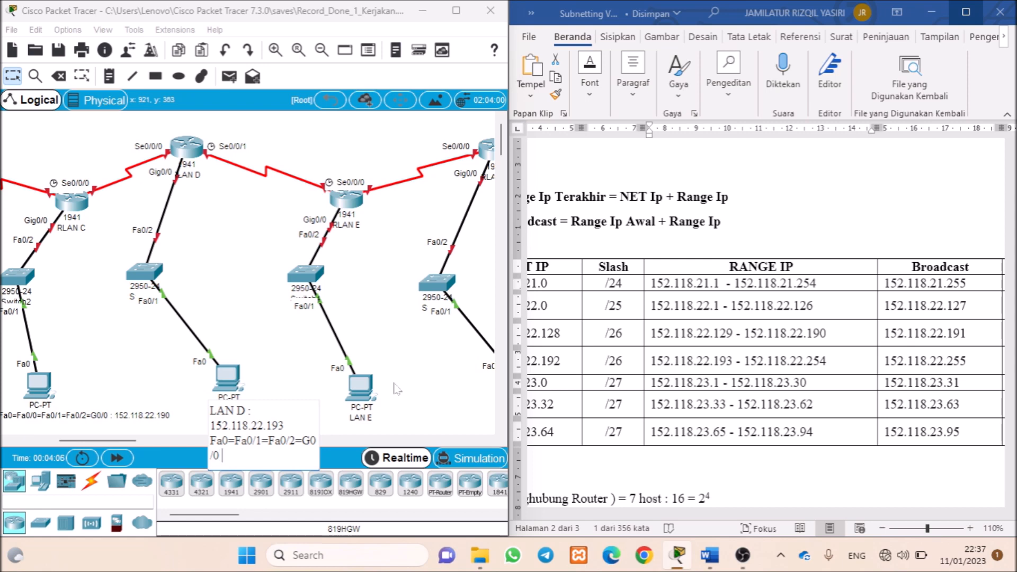
type(":")
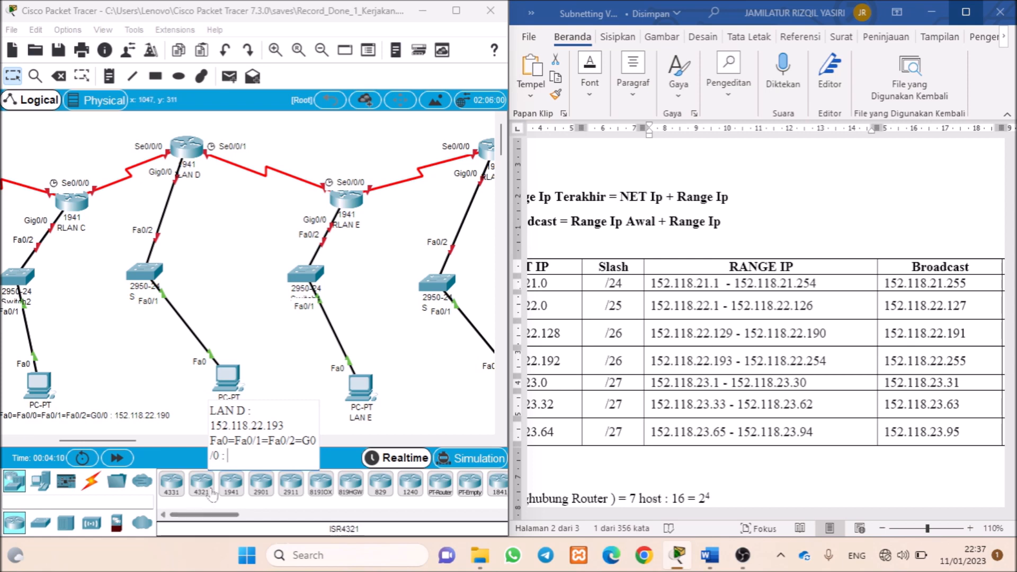
key("ctrl+v")
left_click(712, 360)
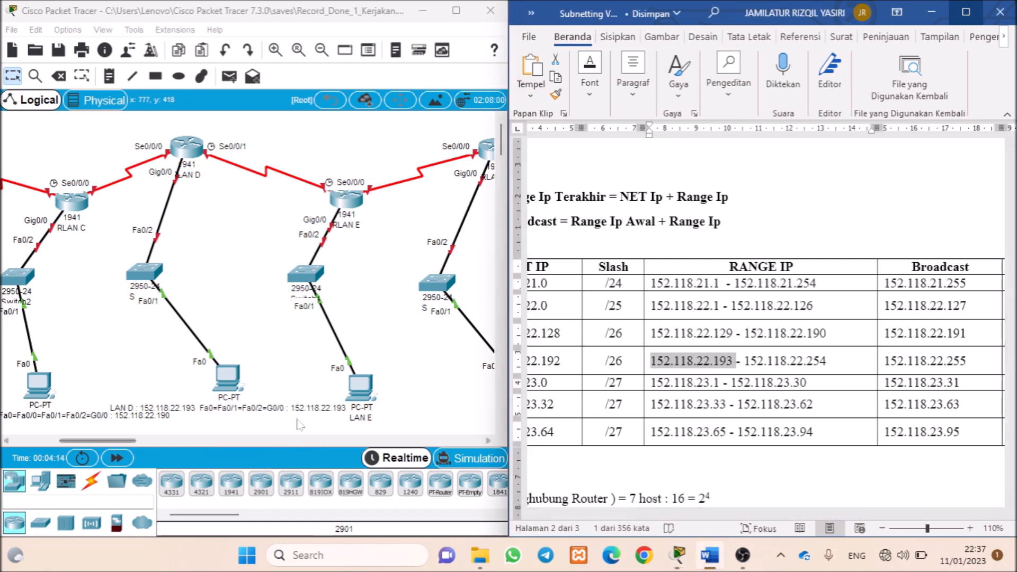
- Move the LAN D PC slightly upward and change the G0/0 address in its label to 152.118.22.254
left_click(318, 416)
left_click_drag(264, 411, 254, 383)
left_click(264, 382)
key("BackSpace")
key("BackSpace")
key("BackSpace")
type("254")
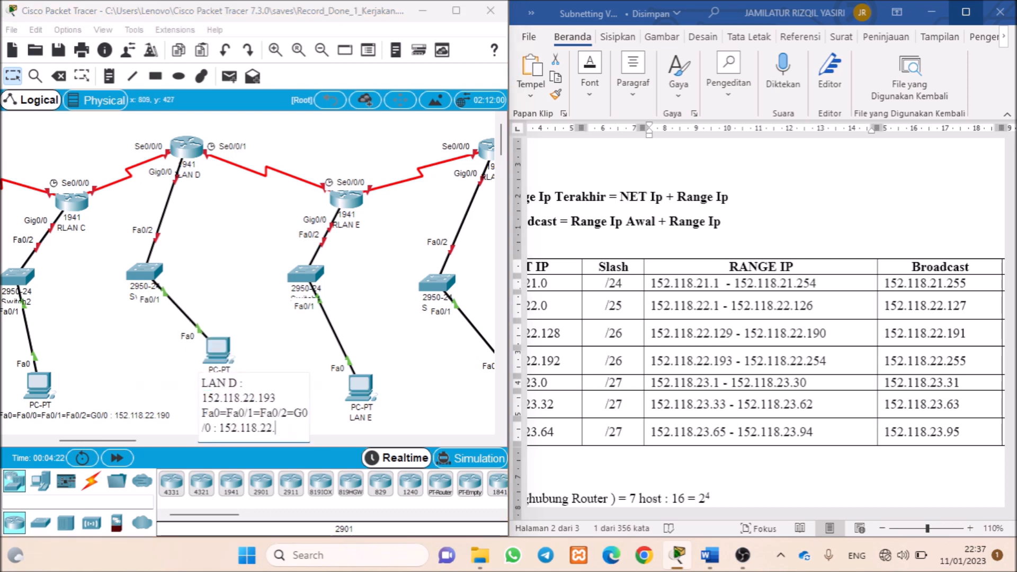
left_click(347, 433)
- Extend the LAN E PC label to "LAN E : 152.118.23.1" using the first range address from the subnet table
double_click(361, 422)
left_click(384, 421)
left_click(689, 356)
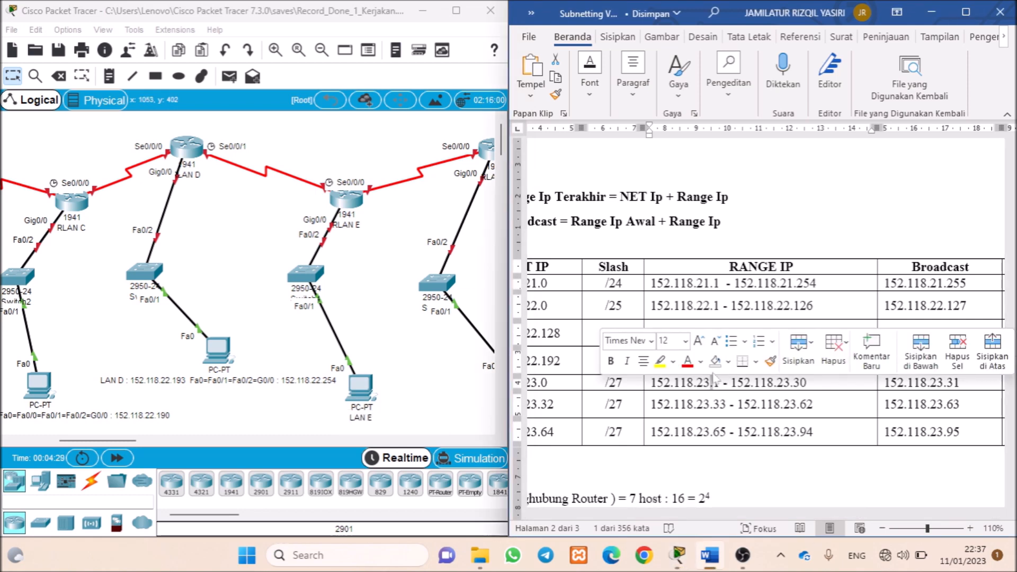
left_click_drag(722, 383, 650, 382)
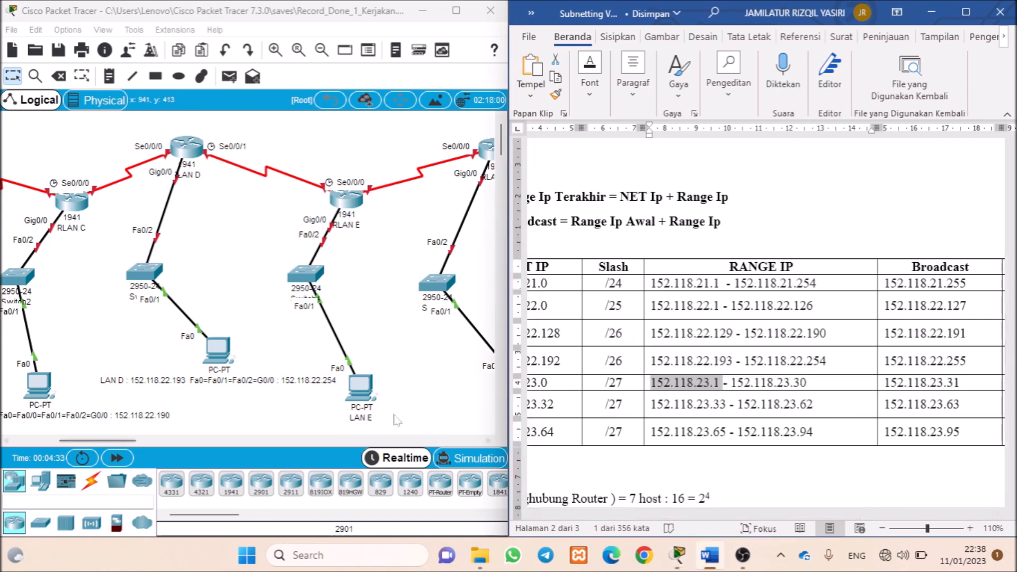
left_click(361, 387)
left_click(698, 75)
left_click(362, 421)
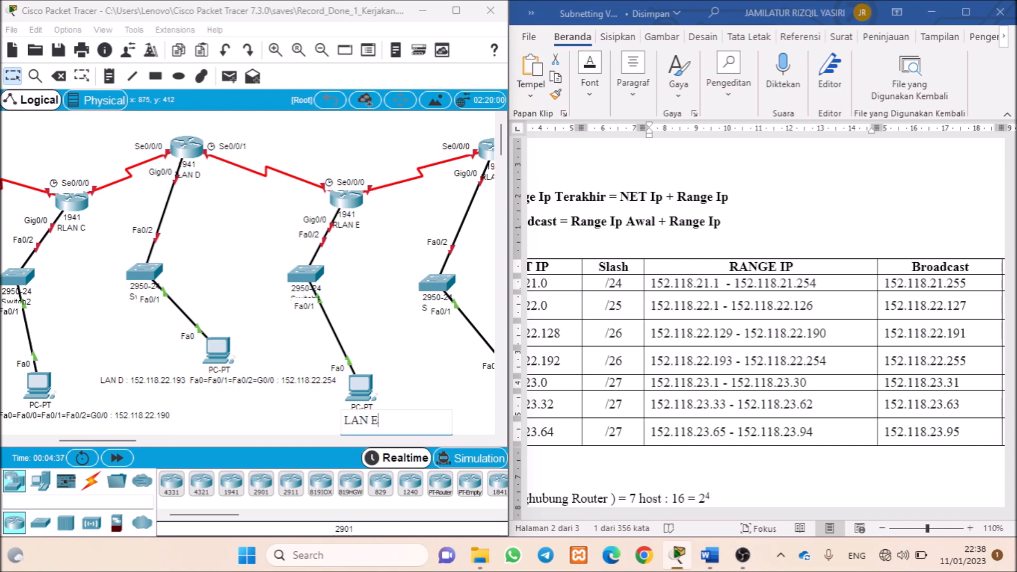
key("ctrl+v")
- Add the interface line "Fa0=Fa0/1=Fa0/2=G0/0 : 152.118.23.30" to the LAN E PC label
key("Return")
type("Fa0=Fa0/")
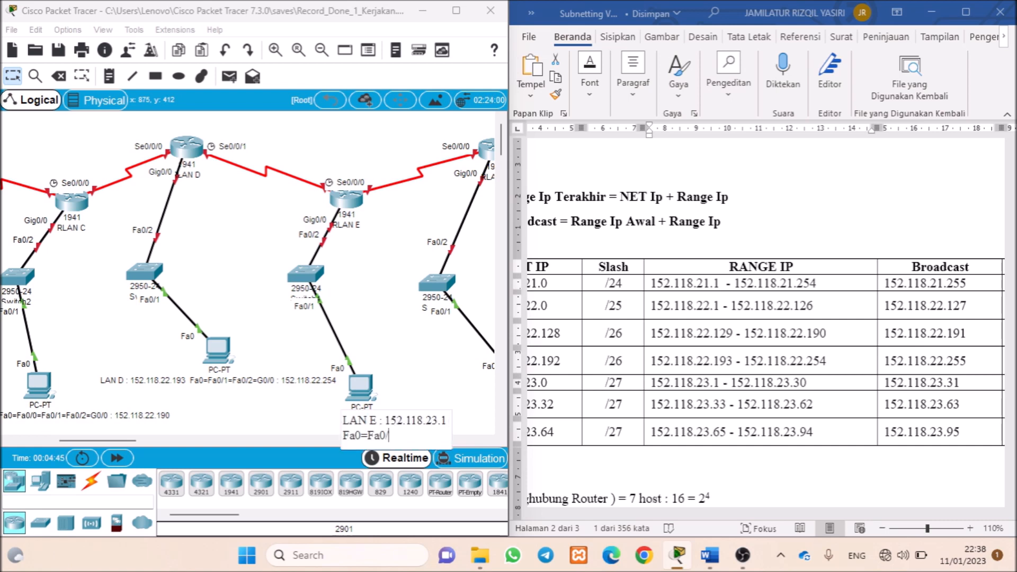
type("1=Fa0/2=G0/0")
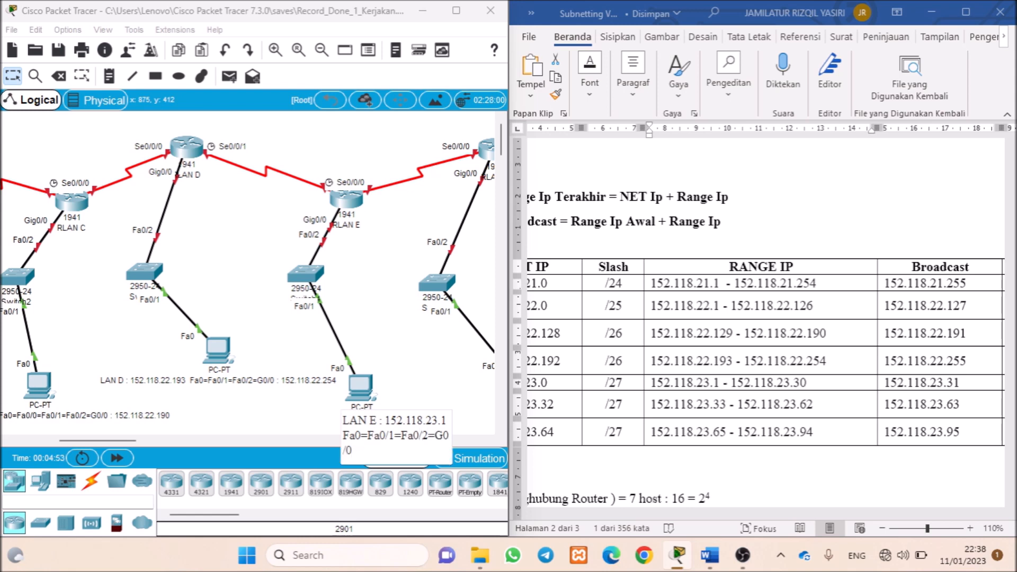
type(" :")
key("ctrl+v")
key("BackSpace")
type("30")
left_click(390, 390)
- Move the LAN F PC slightly upward and extend its label to "LAN F : 152.118.23.33" from the subnet table
left_click_drag(123, 443, 167, 443)
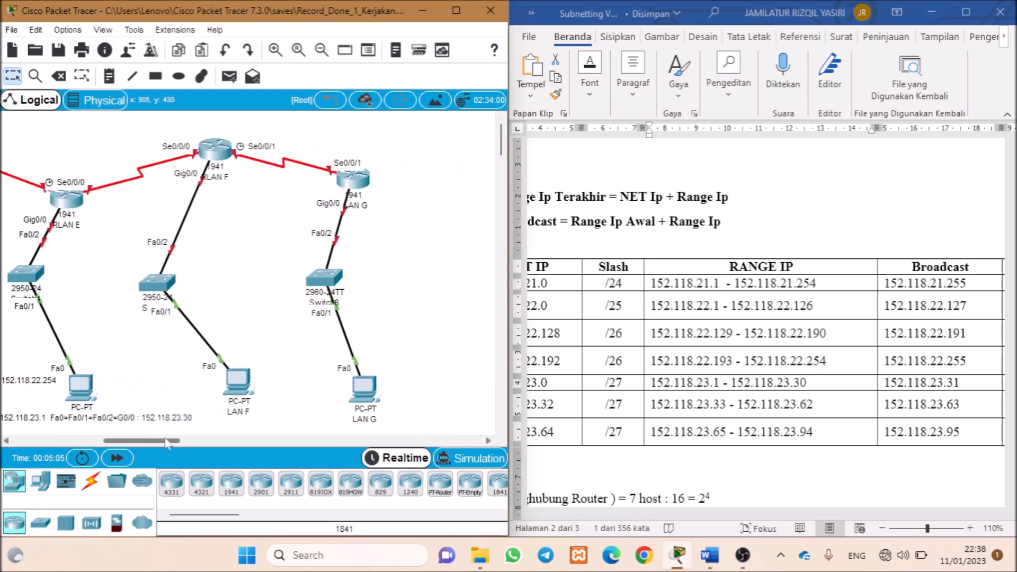
left_click_drag(238, 383, 221, 356)
left_click(689, 383)
left_click_drag(675, 405, 727, 404)
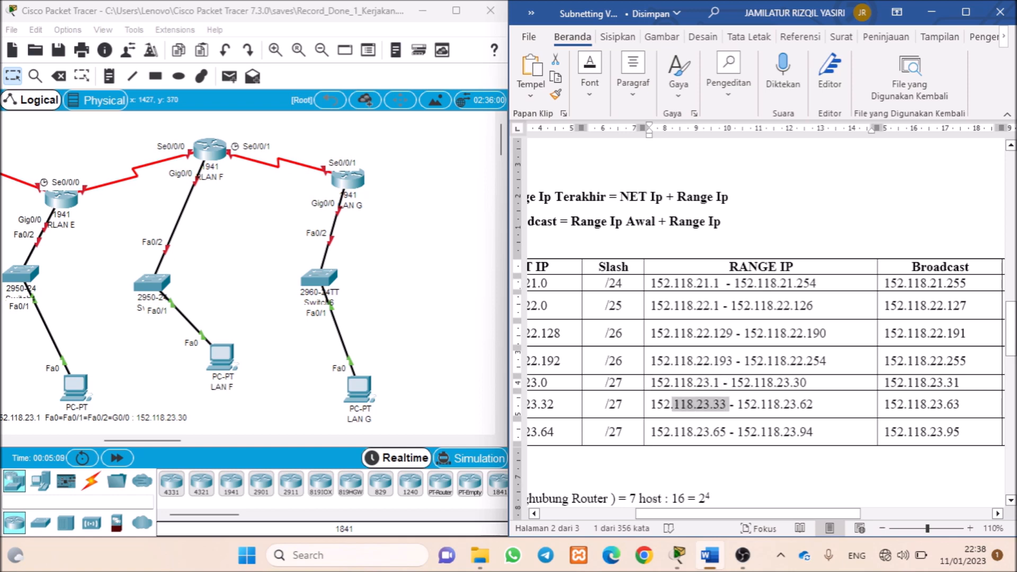
double_click(236, 390)
key("ctrl+v")
- Add the interface line "Fa0=Fa0/1=Fa0/2=G0/0 : 152.118.23.62" to the LAN F PC label
type("Fa0=F")
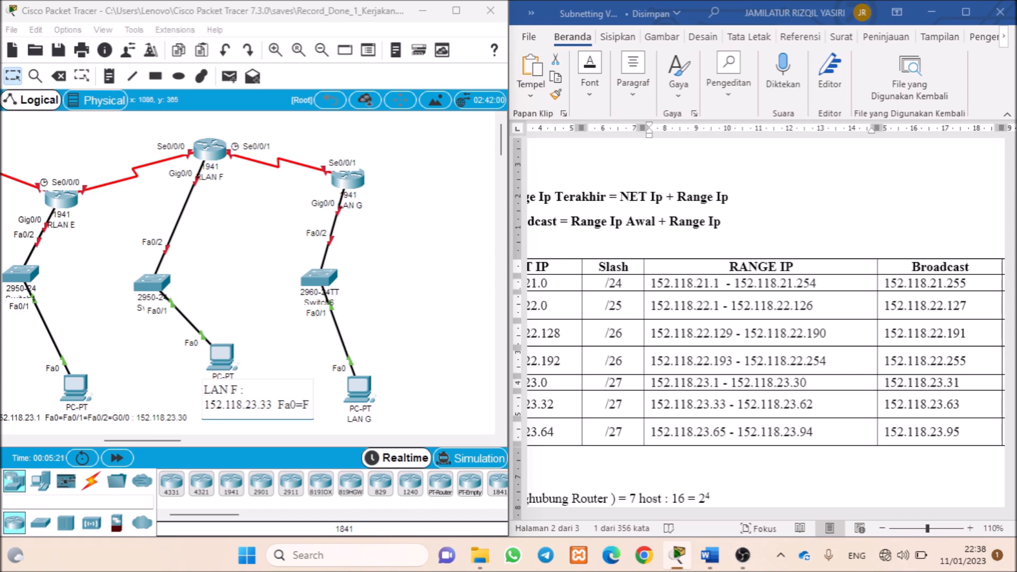
type("a0/")
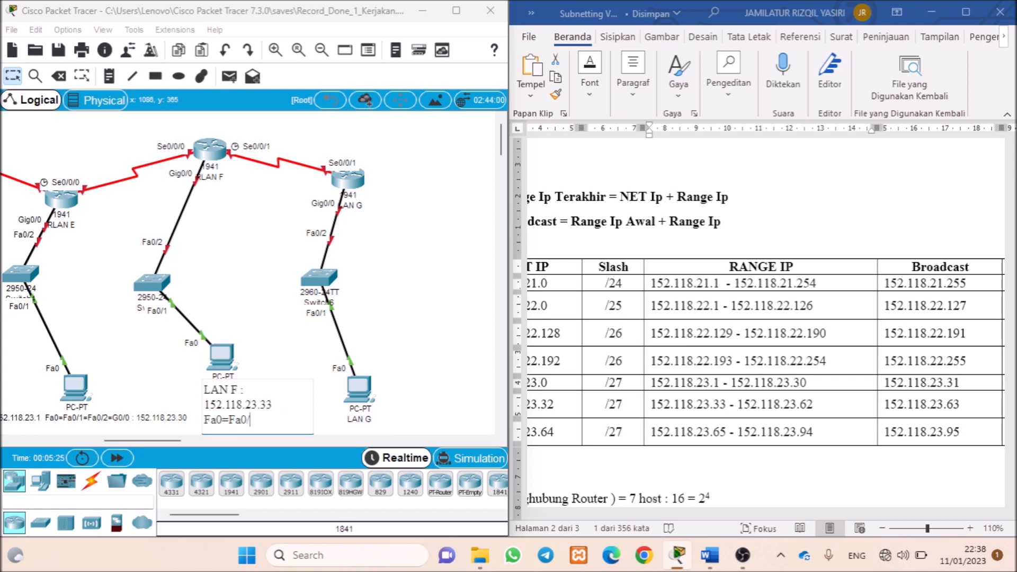
type("1=Fa0/2=G0/0")
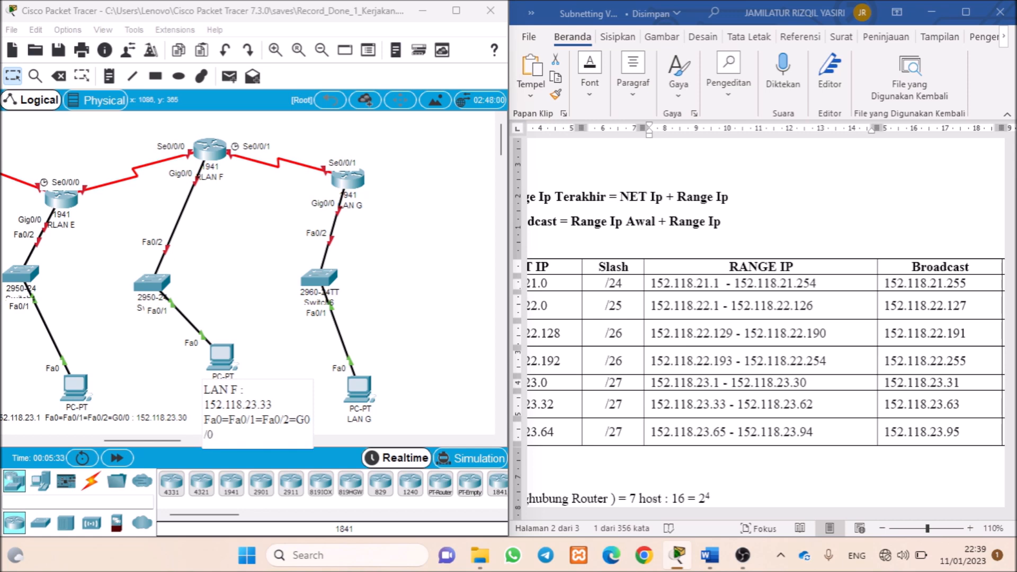
type(" :")
key("ctrl+v")
key("BackSpace")
key("BackSpace")
type("62")
- Copy 152.118.23.65 from the subnet table and extend the LAN G PC label to "LAN G : 152.118.23.65"
key("alt+Tab")
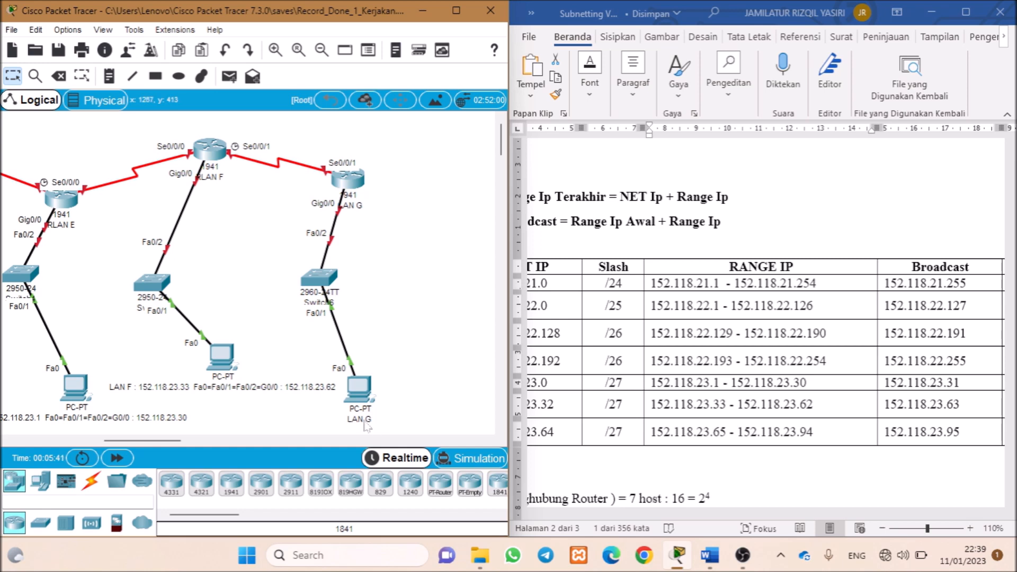
double_click(665, 432)
key("ctrl+c")
key("alt+Tab")
double_click(359, 419)
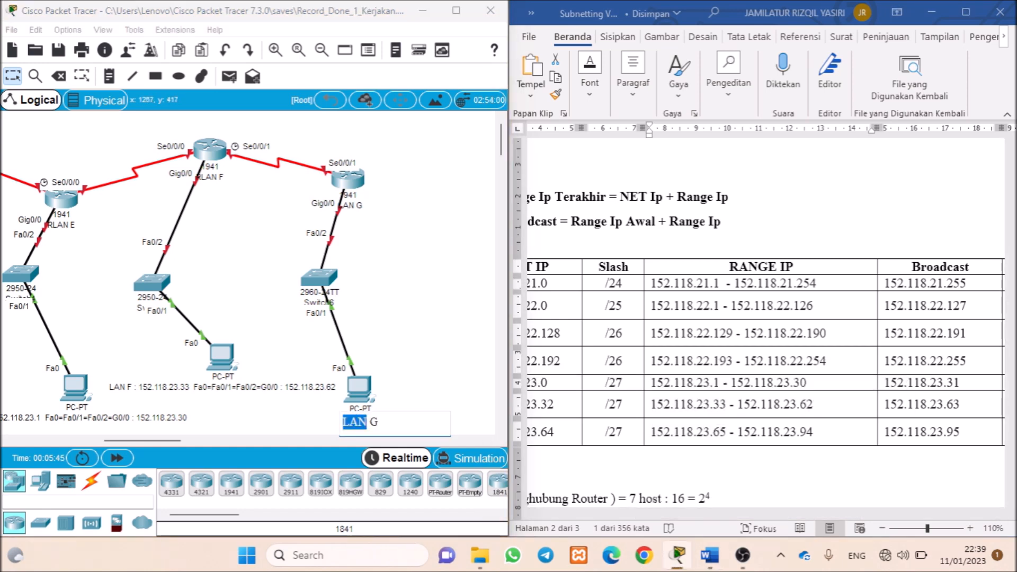
type(":")
key("ctrl+v")
- Add the interface line "Fa0=Fa0/1=Fa0/2=G0/0 : 152.118.23.94" to the LAN G PC label
type("Fa0=Fa")
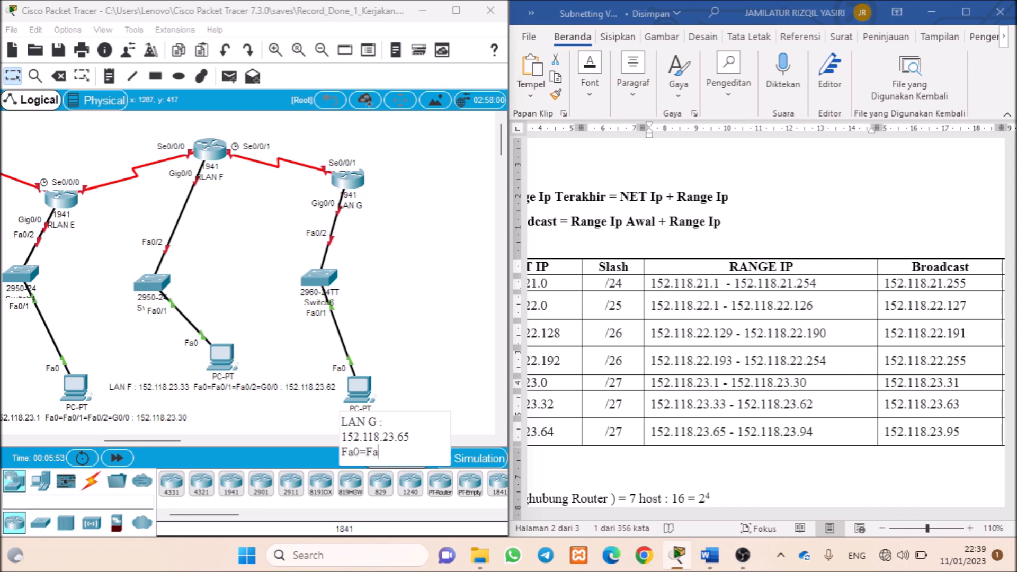
type("0/1=Fa0/2=G0")
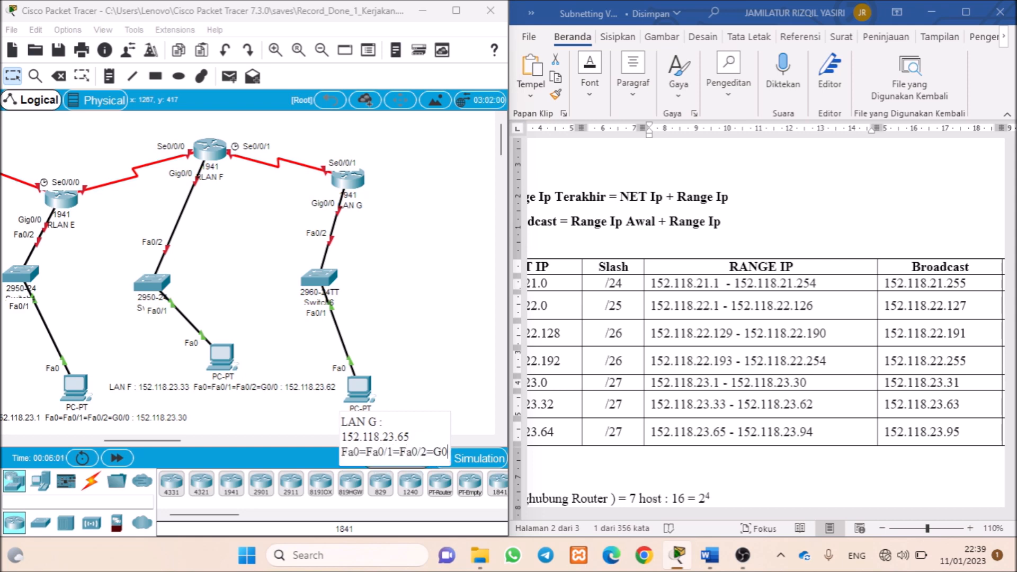
type("/0 :")
key("ctrl+v")
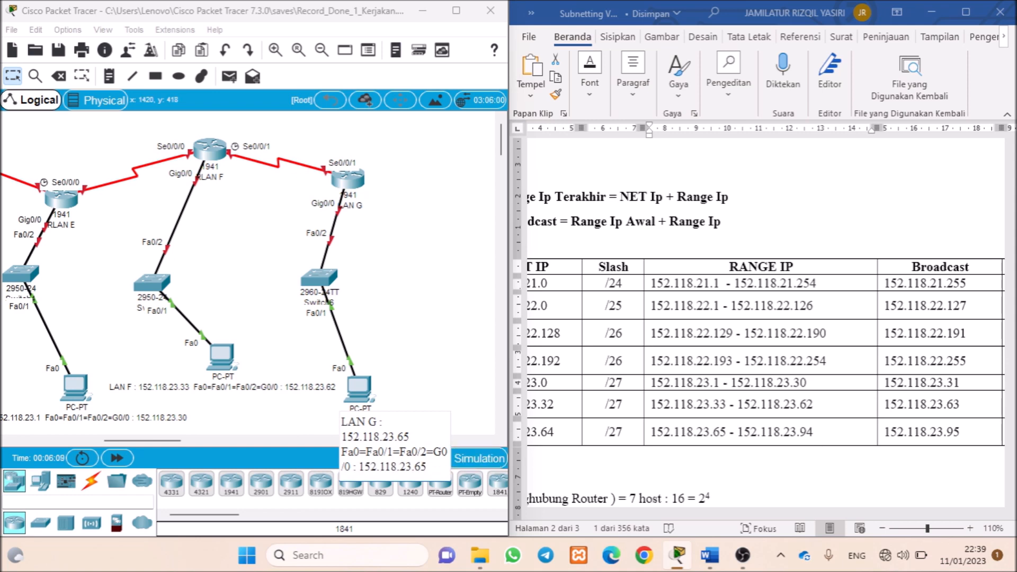
key("BackSpace")
key("BackSpace")
type("94")
left_click(392, 372)
- Maximize the topology window and set the LAN A PC's static IP address to 152.118.21.1
left_click(456, 10)
scroll(620, 356, "left", 10)
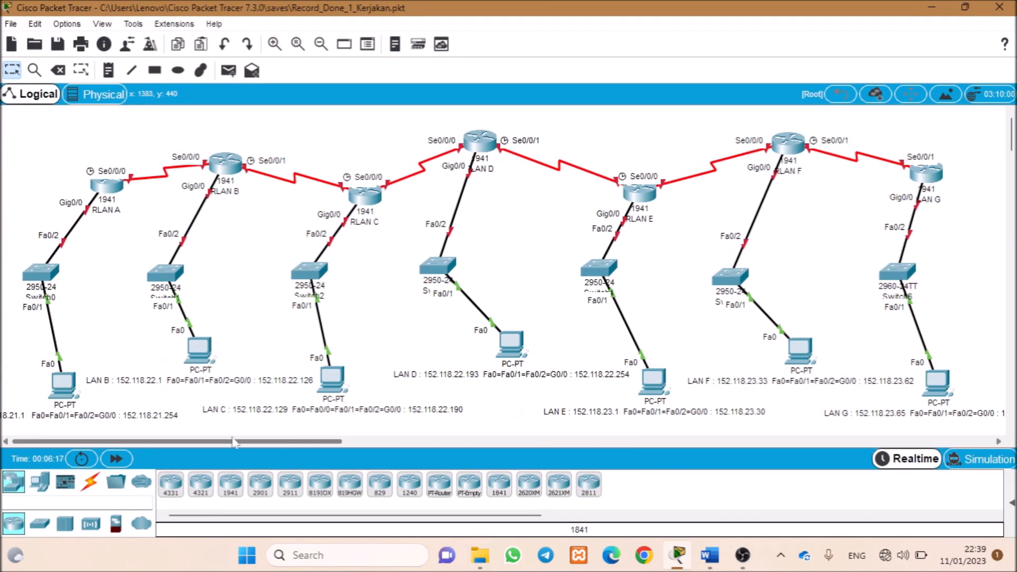
left_click(57, 394)
left_click(378, 93)
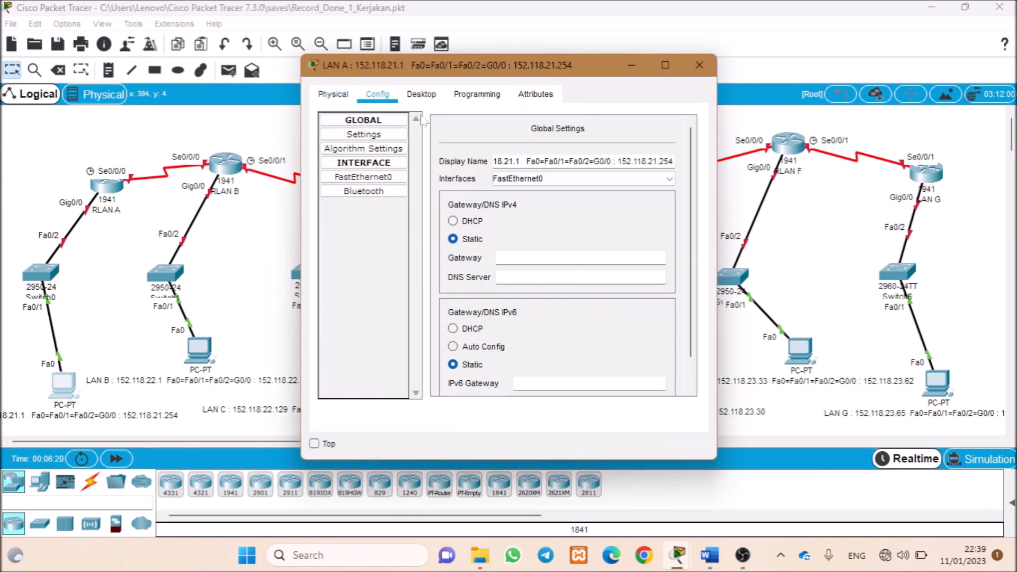
left_click(416, 93)
left_click(368, 157)
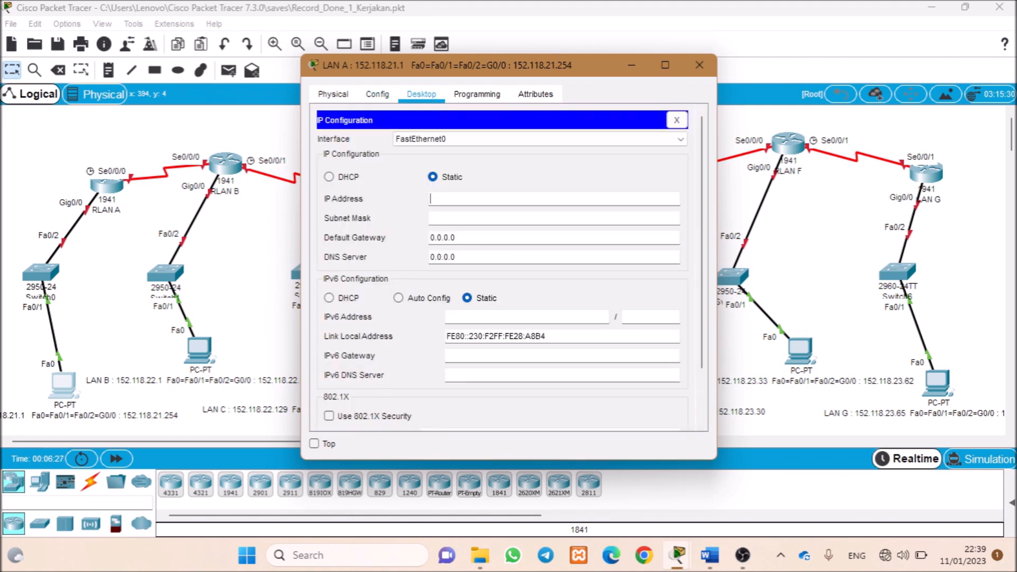
left_click(431, 199)
type("152.118.21.1")
- Replace the LAN A PC's subnet mask with 255.255.255.0 copied from the subnet table
left_click(455, 218)
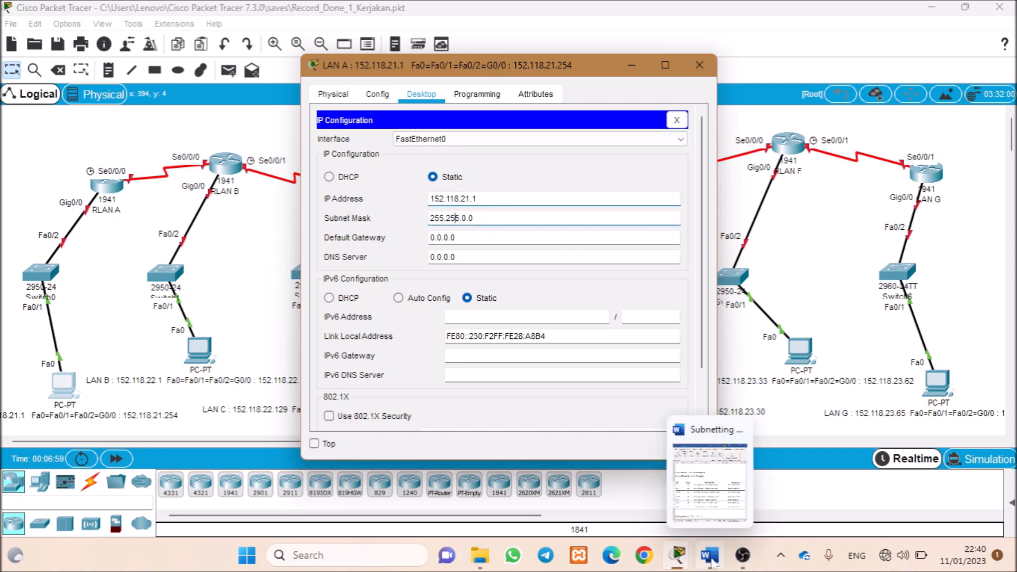
left_click(714, 562)
left_click(448, 79)
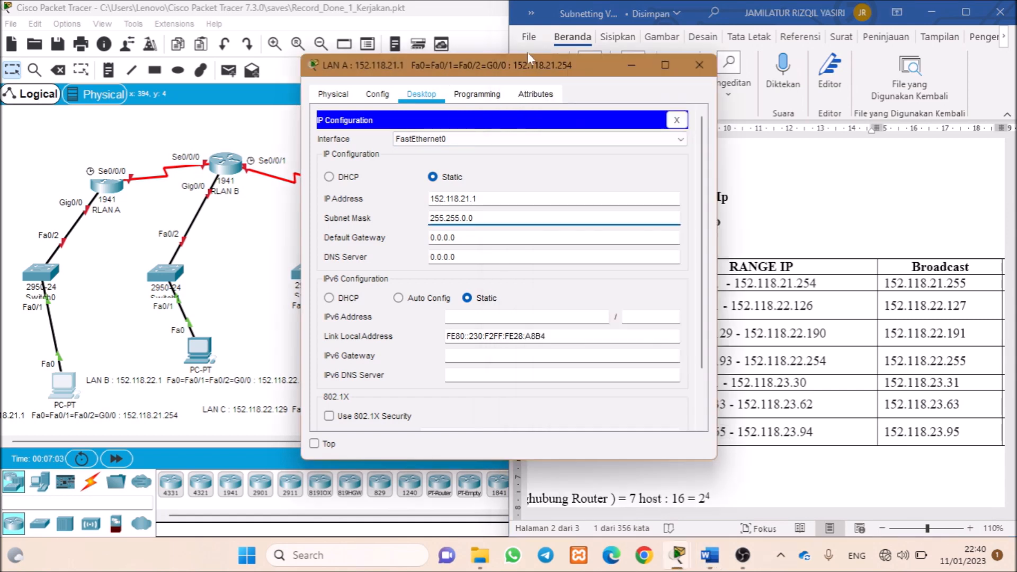
left_click_drag(604, 75, 404, 65)
left_click(951, 343)
scroll(877, 343, "down", 2)
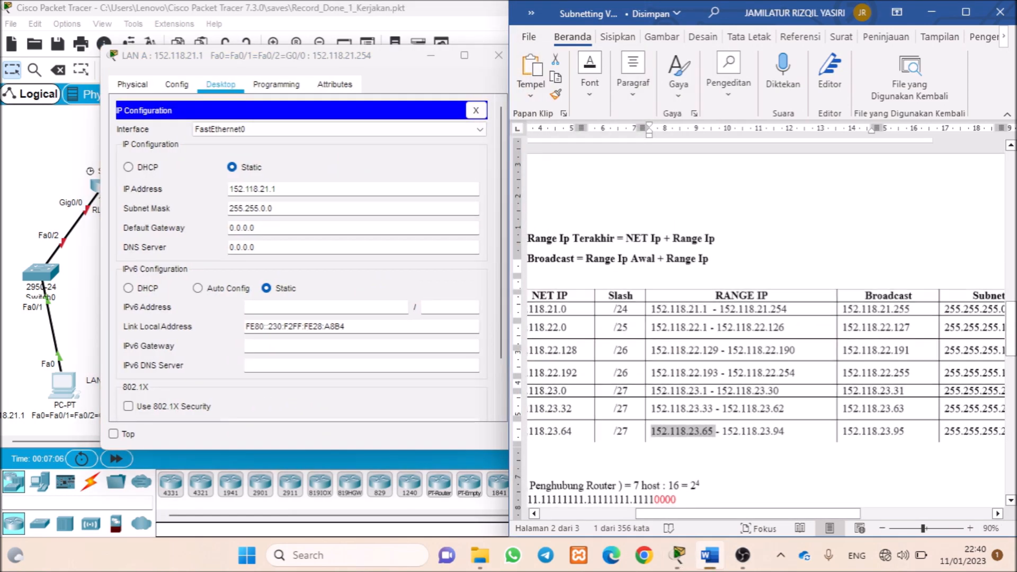
double_click(968, 312)
key("ctrl+c")
left_click(318, 209)
key("ctrl+a")
key("ctrl+v")
- Set the LAN A PC's default gateway to the G0/0 address in its label, 152.118.21.254, and close its configuration
key("Tab")
key("BackSpace")
key("BackSpace")
key("BackSpace")
key("BackSpace")
key("BackSpace")
key("BackSpace")
key("BackSpace")
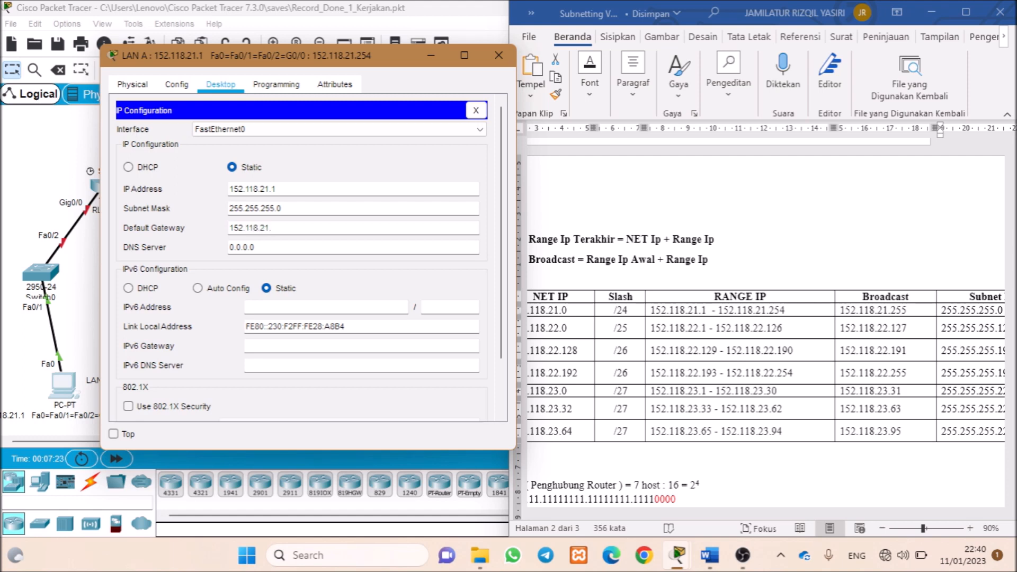
scroll(416, 178, "down", 2)
left_click(498, 56)
- Set the LAN B PC's static IP address to 152.118.22.1 and its default gateway to 152.118.22.126
left_click(199, 349)
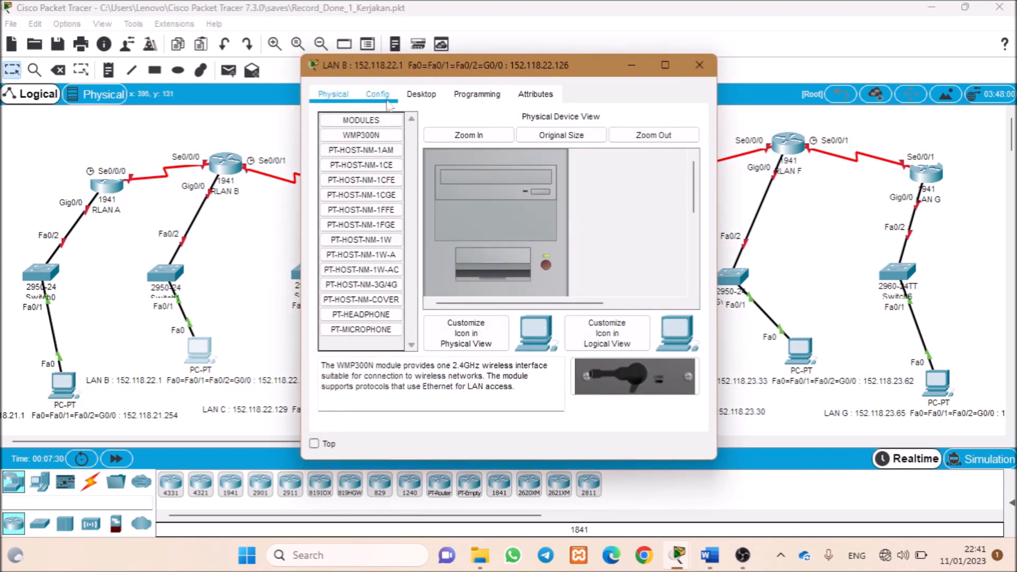
left_click(421, 94)
left_click(369, 167)
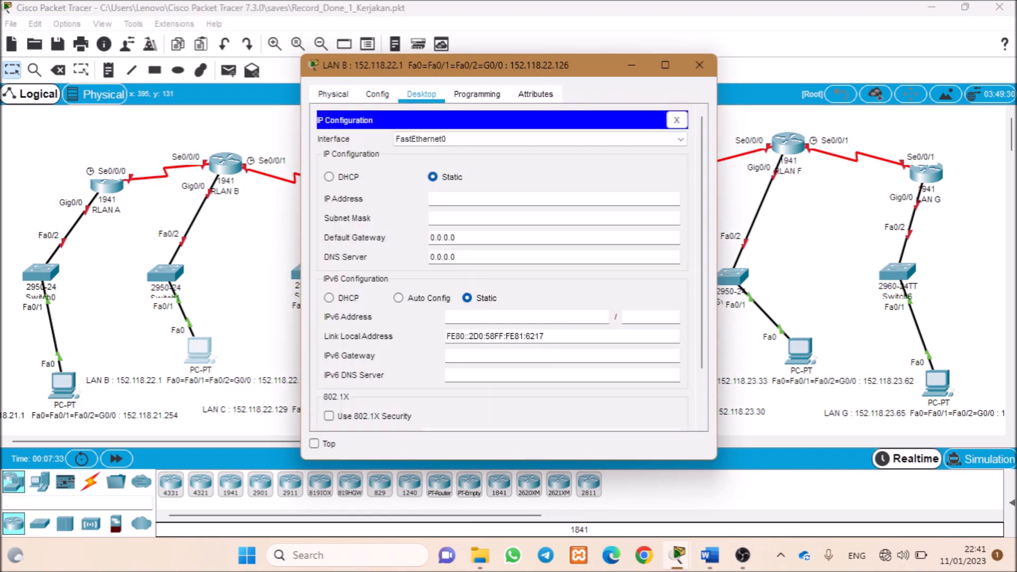
left_click(487, 198)
type("152.11")
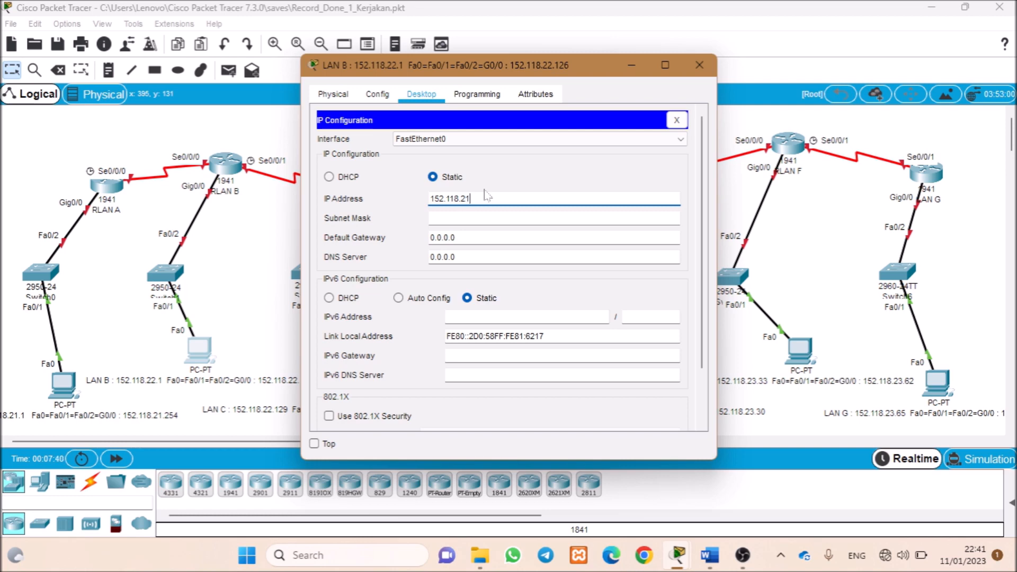
type("8.22.1")
key("Tab")
key("Tab")
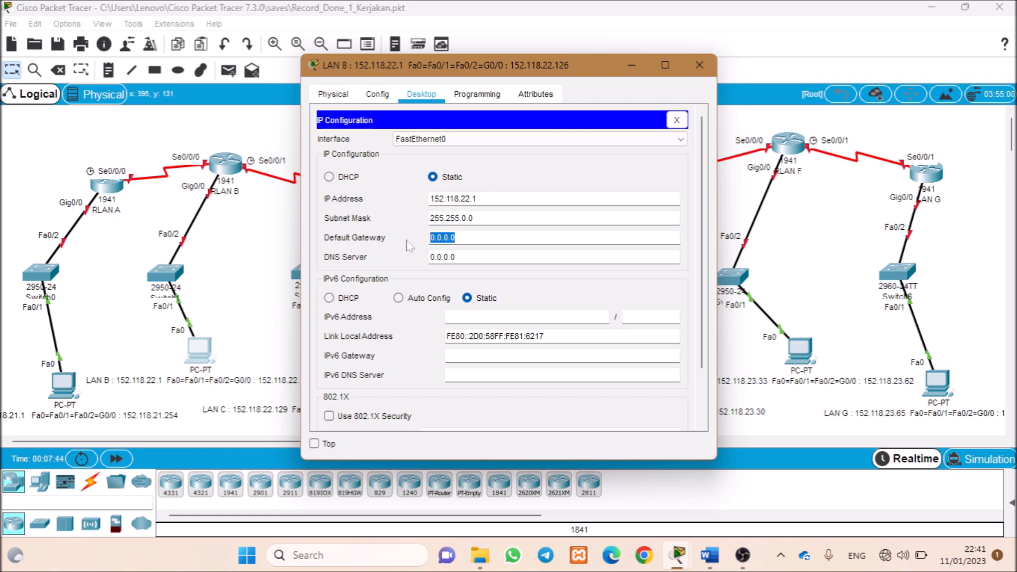
type("152.118.22.126")
- Replace the LAN B PC's subnet mask with 255.255.255.128 from the subnet table and close its configuration
left_click(710, 555)
left_click_drag(942, 329, 955, 337)
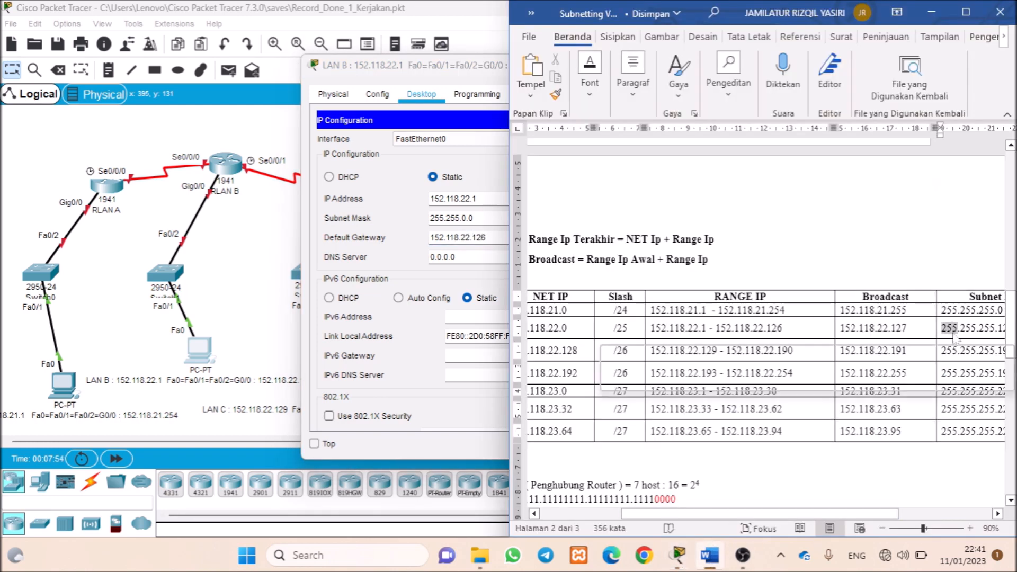
double_click(955, 337)
triple_click(451, 218)
key("ctrl+v")
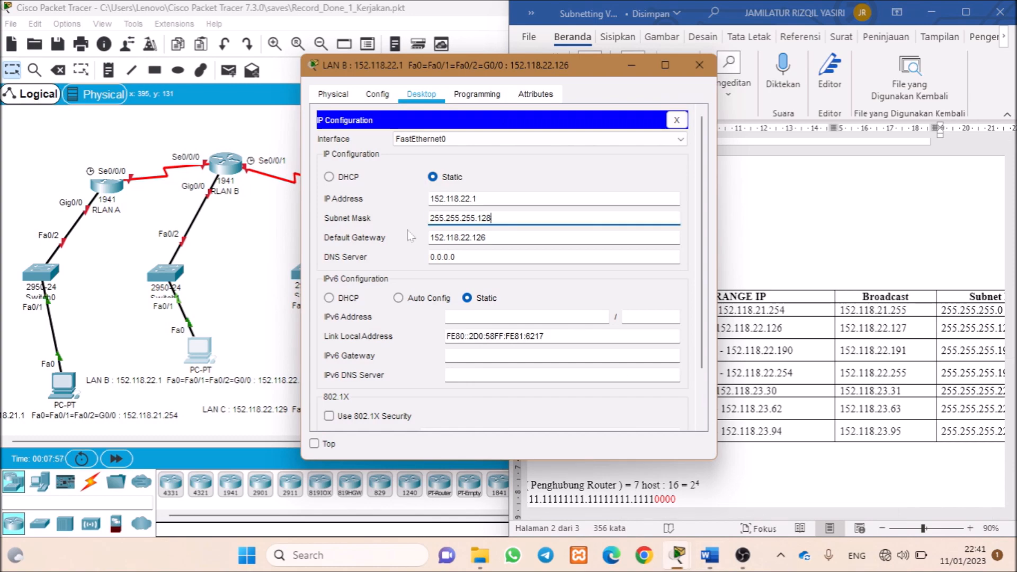
left_click(699, 65)
- Set the LAN C PC's static IP address to 152.118.22.129 and its default gateway to 152.118.22.190
left_click(321, 371)
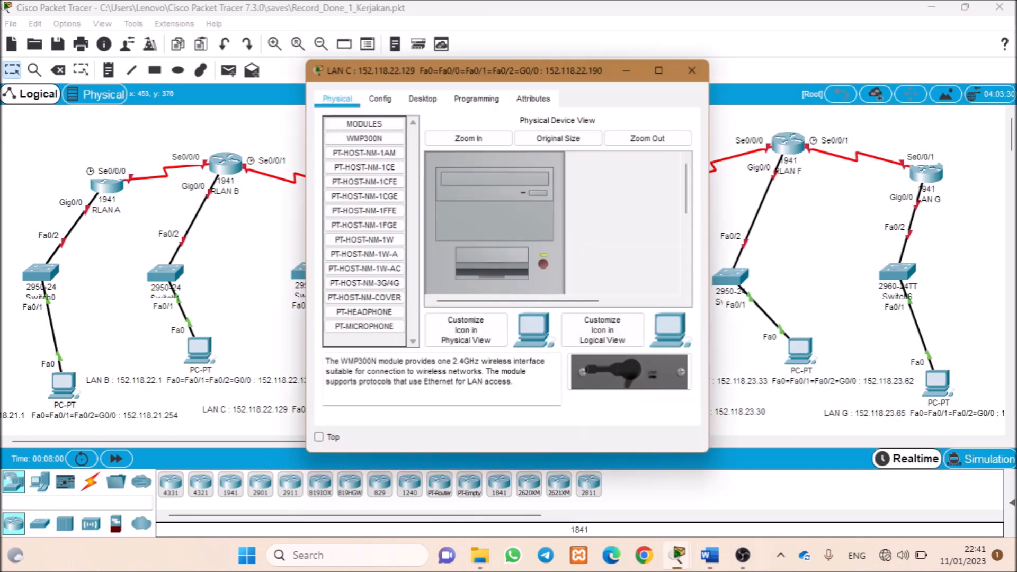
left_click(423, 95)
left_click(343, 174)
left_click(468, 200)
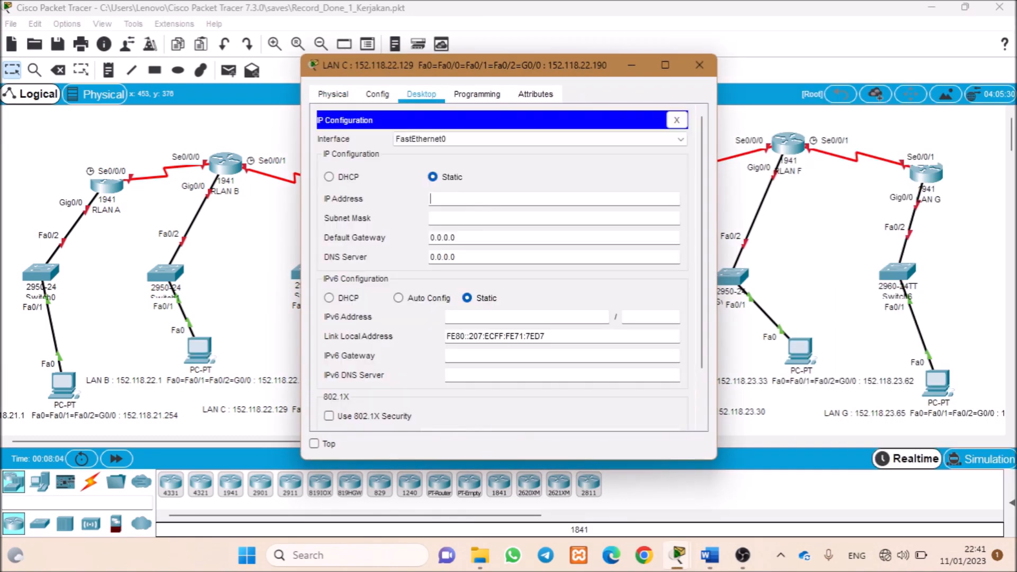
type("152.118")
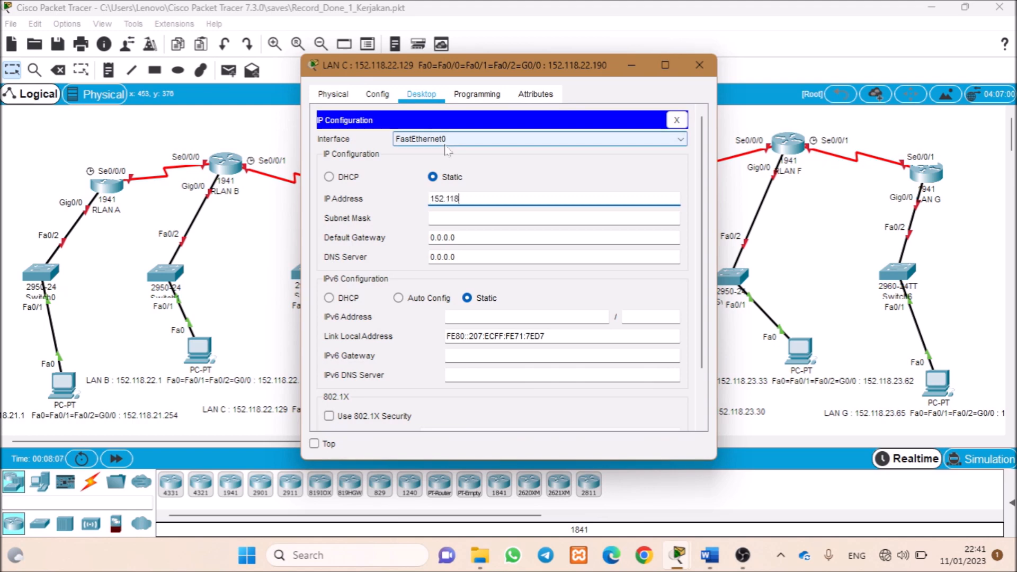
type(".22.129")
left_click(458, 238)
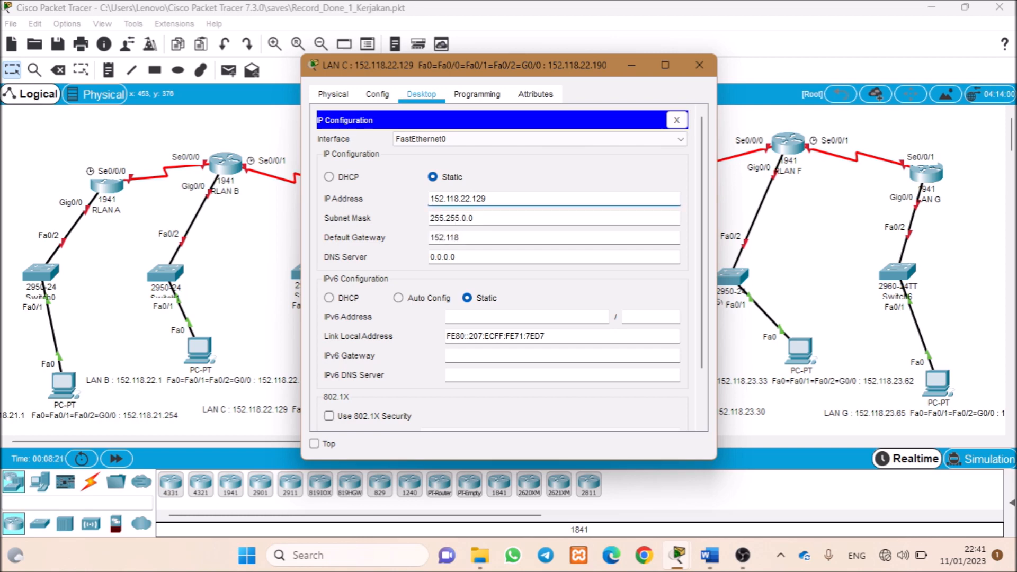
type("2.190")
- Replace the LAN C PC's subnet mask with the one listed for network 152.118.22.128 in the subnet table and close its configuration
key("alt+Tab")
triple_click(964, 352)
key("ctrl+c")
key("alt+Tab")
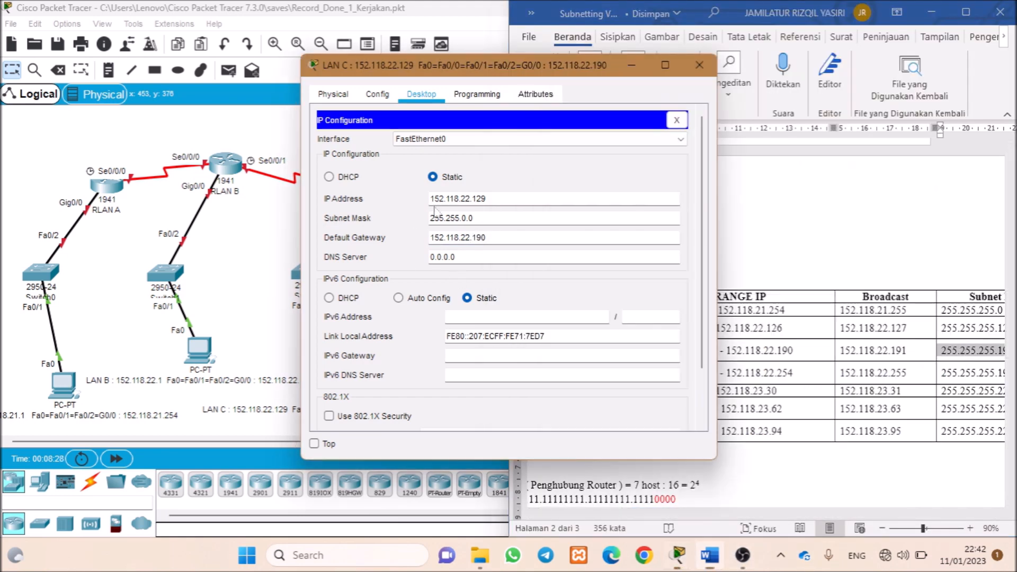
left_click_drag(476, 217, 372, 230)
key("ctrl+v")
left_click(700, 64)
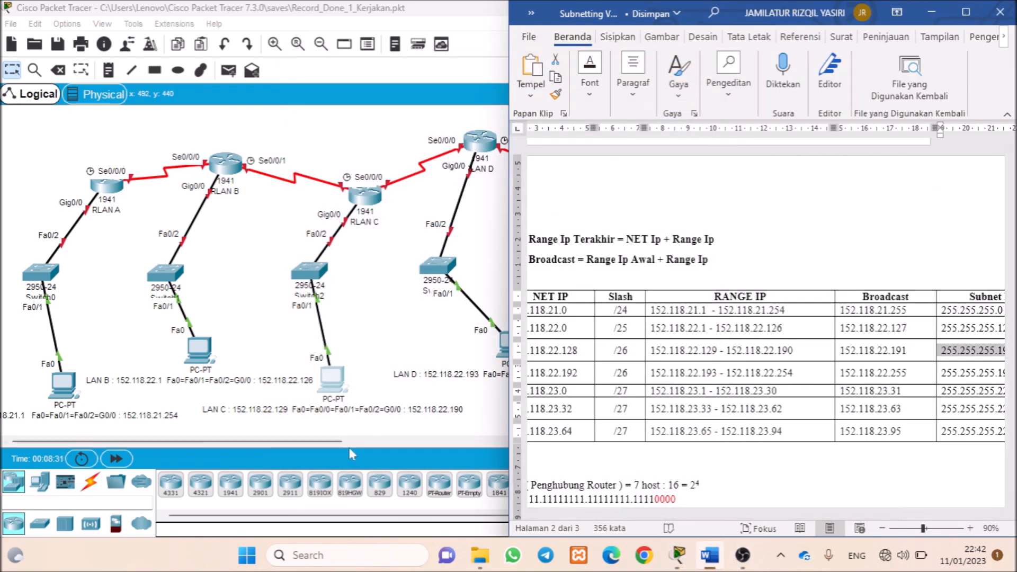
- Set the LAN D PC's static IP address to 152.118.22.193 and its default gateway to 152.118.22.254
left_click_drag(313, 444, 390, 449)
left_click(280, 343)
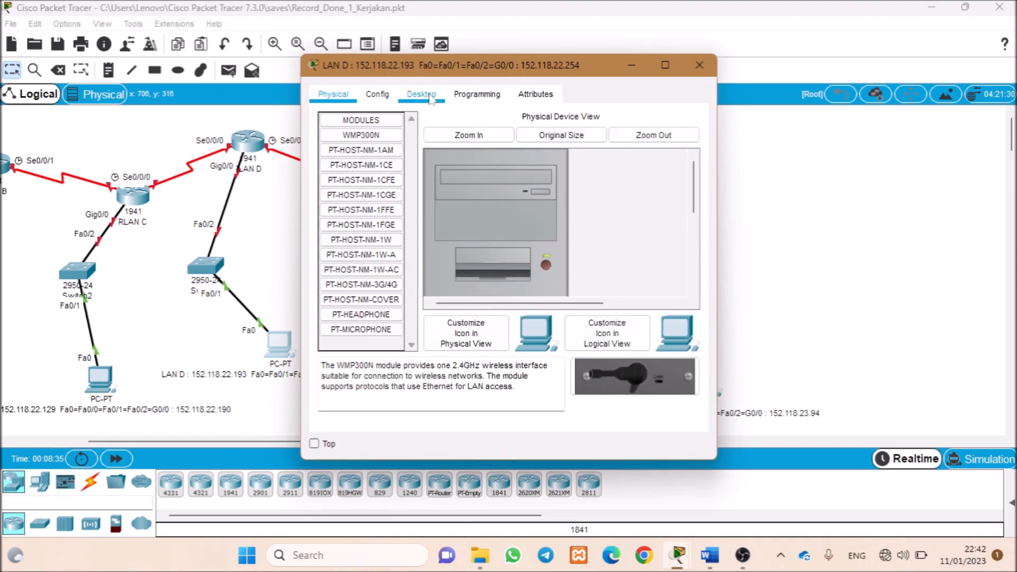
left_click(421, 94)
left_click(371, 146)
type("152.118.22.193")
key("Tab")
key("Tab")
type("052.118.22.254")
- Replace the LAN D PC's subnet mask with 255.255.255.192 from the subnet table and close its configuration
left_click(710, 555)
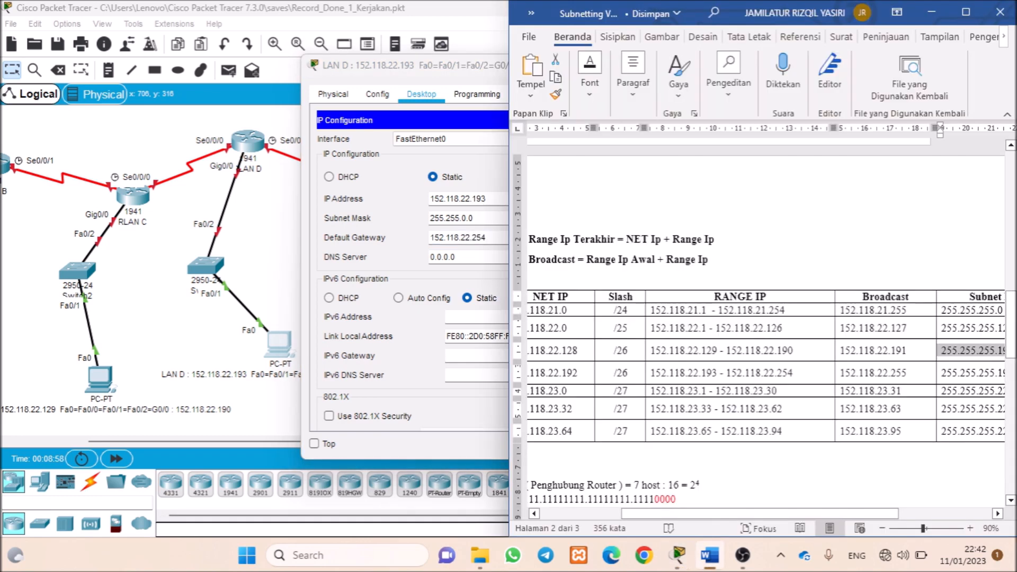
left_click_drag(761, 514, 816, 513)
left_click_drag(922, 373, 849, 372)
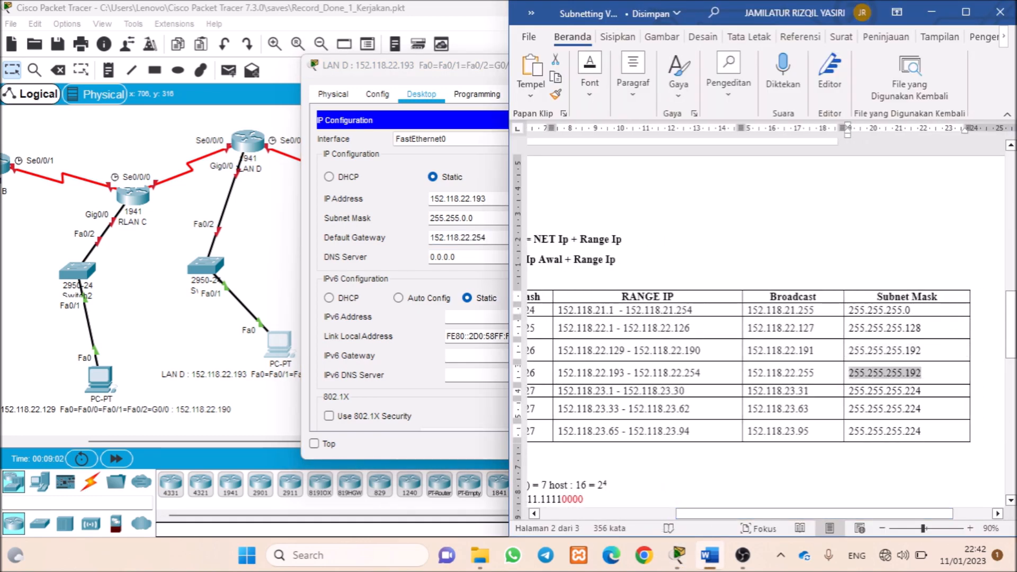
left_click_drag(460, 218, 473, 217)
type("255.192")
left_click(700, 64)
- Open the LAN E PC's IP configuration and set its static IP address to 152.118.23.1
left_click(345, 443)
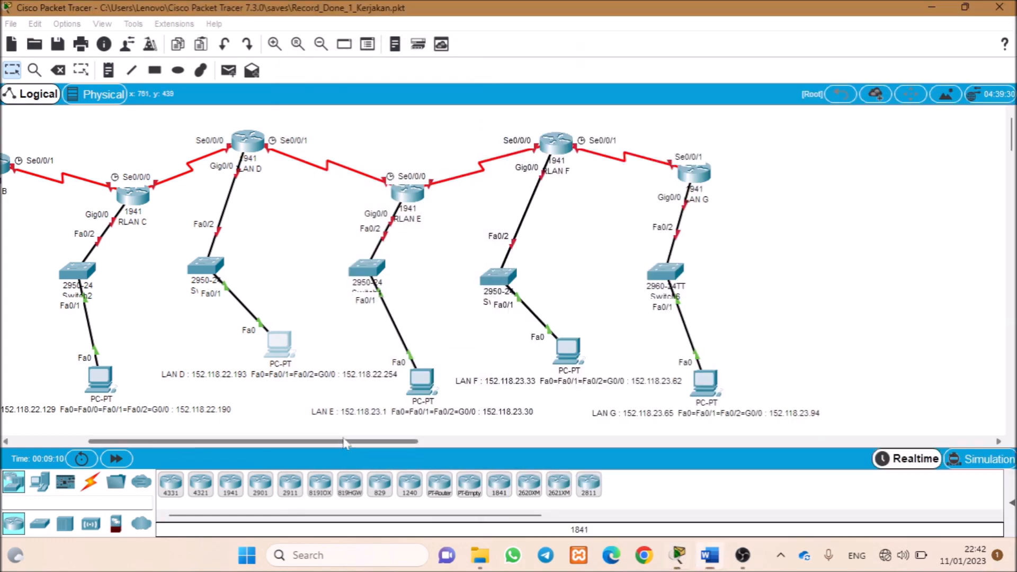
left_click_drag(344, 443, 375, 443)
left_click(328, 380)
key("alt+Tab")
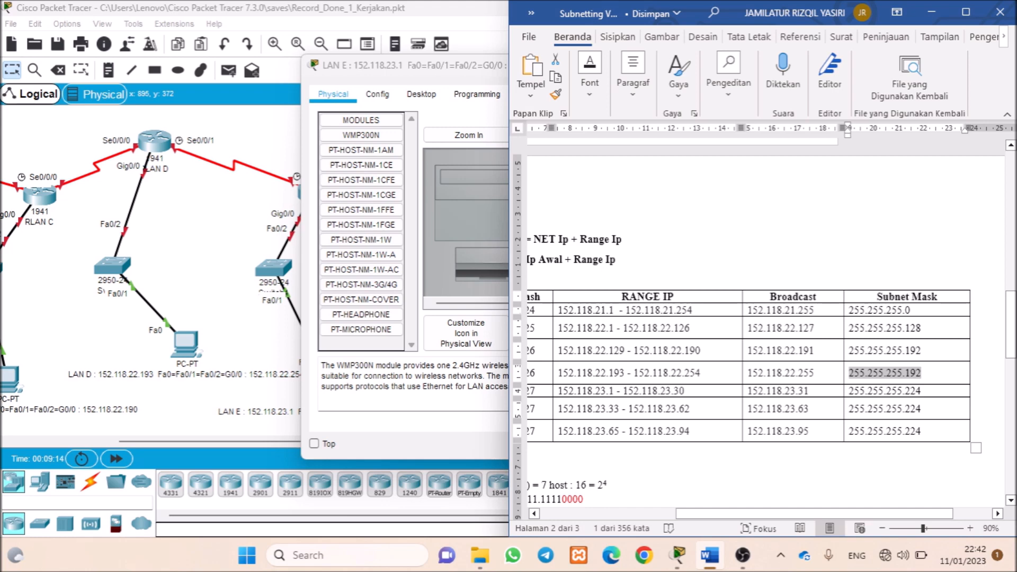
left_click(378, 94)
left_click(421, 94)
left_click(374, 142)
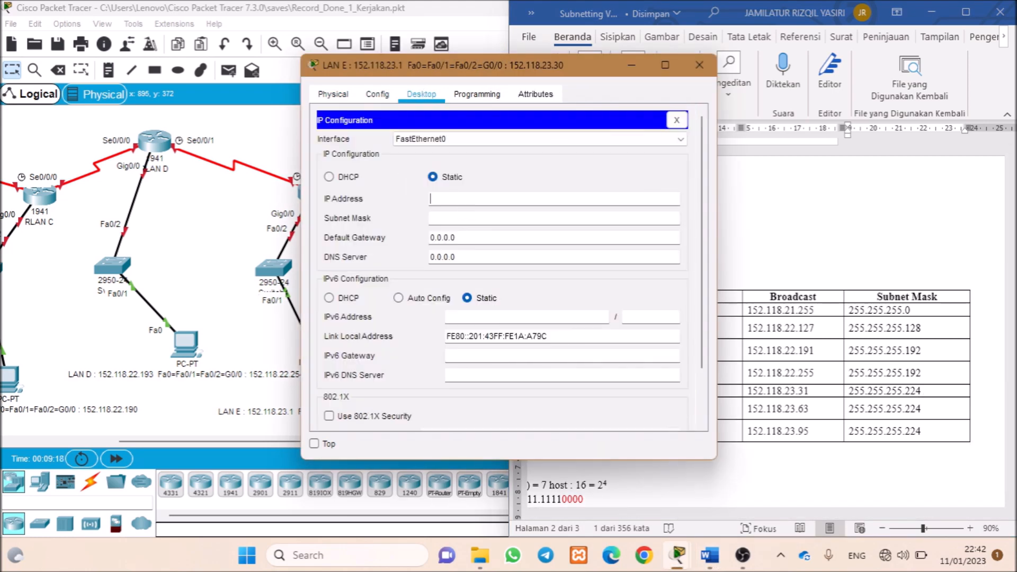
type("152.118.23.1")
- Set the LAN E PC's subnet mask to 255.255.255.224 and default gateway to 152.118.23.30, and close its configuration
key("Tab")
type("255.255.255.22")
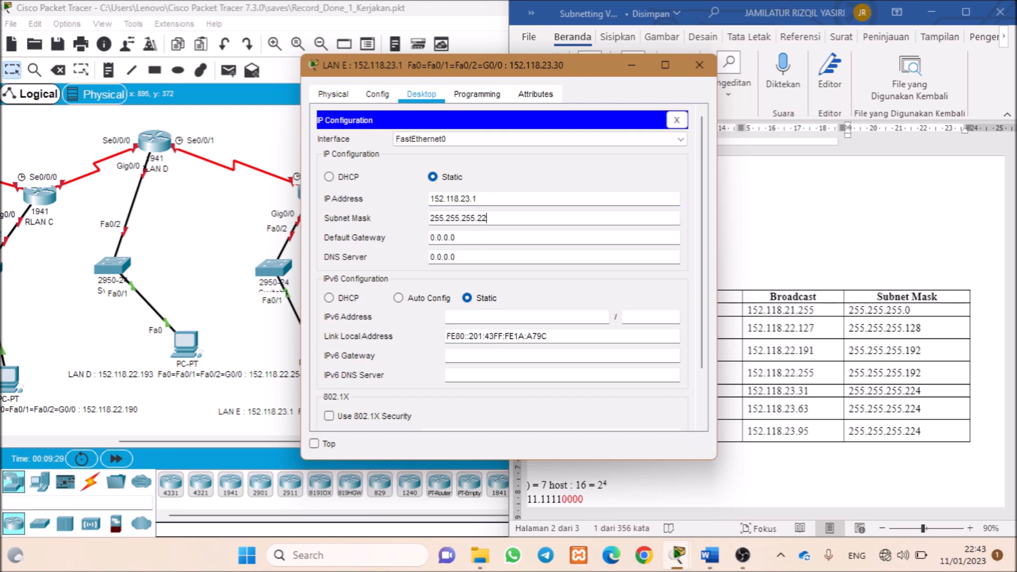
type("4")
key("Tab")
type("1")
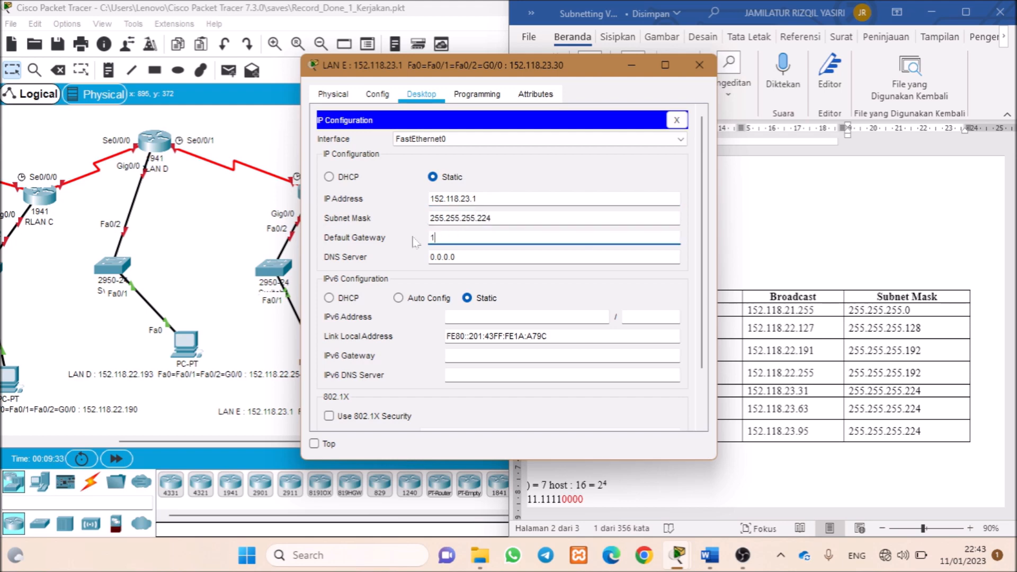
type("52.118.23.30")
left_click(700, 65)
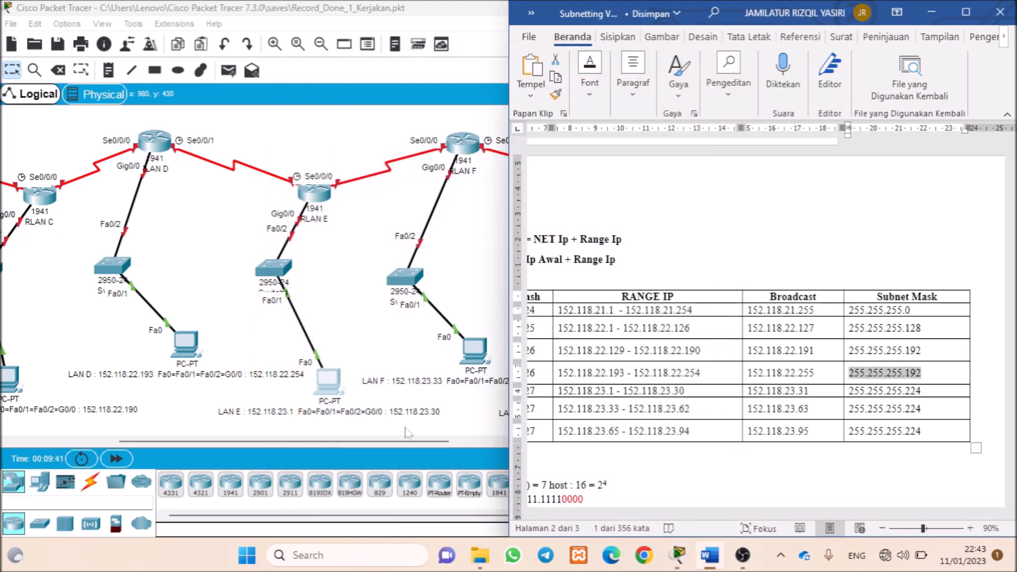
- Set the LAN F PC's static IP address to 152.118.23.33 and its default gateway to 152.118.23.62
key("super+Up")
left_click(393, 350)
left_click(423, 95)
left_click(356, 172)
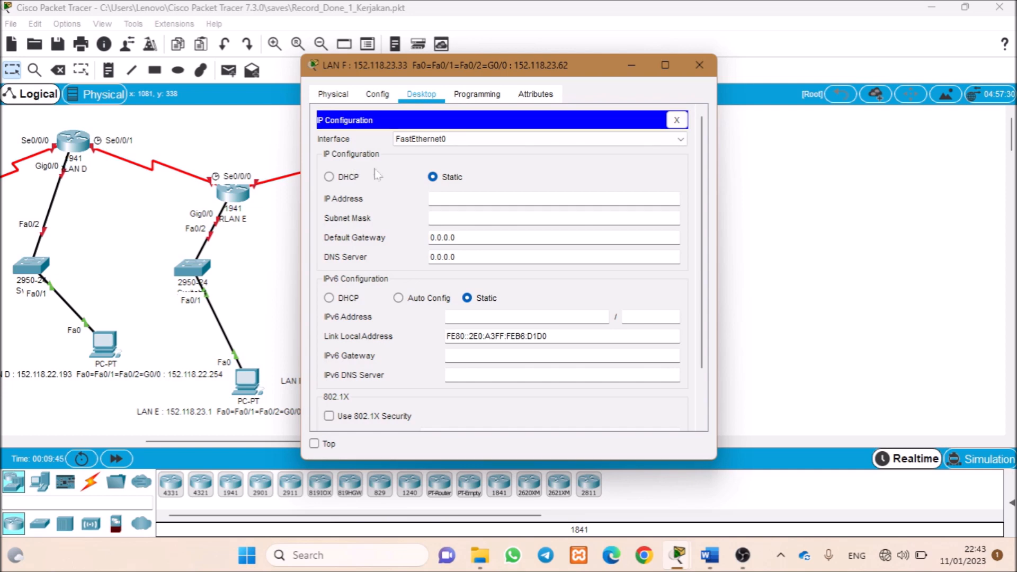
type("152.118.23.2")
key("Tab")
key("Tab")
type("152.118.23.62")
- Replace the LAN F PC's subnet mask with 255.255.255.224 from the subnet table and close its configuration
left_click(709, 555)
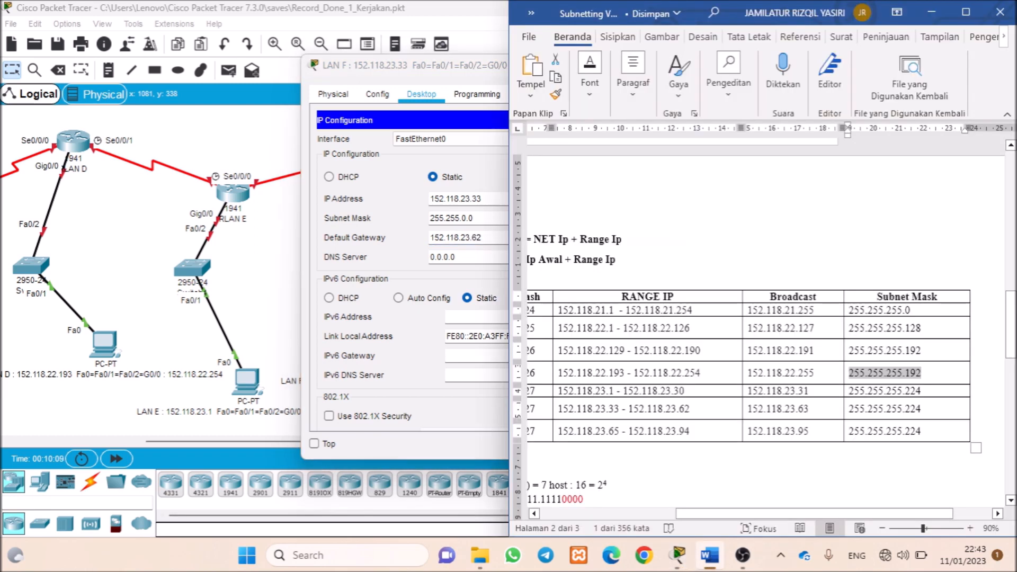
left_click(451, 218)
key("BackSpace")
key("BackSpace")
key("BackSpace")
type("255")
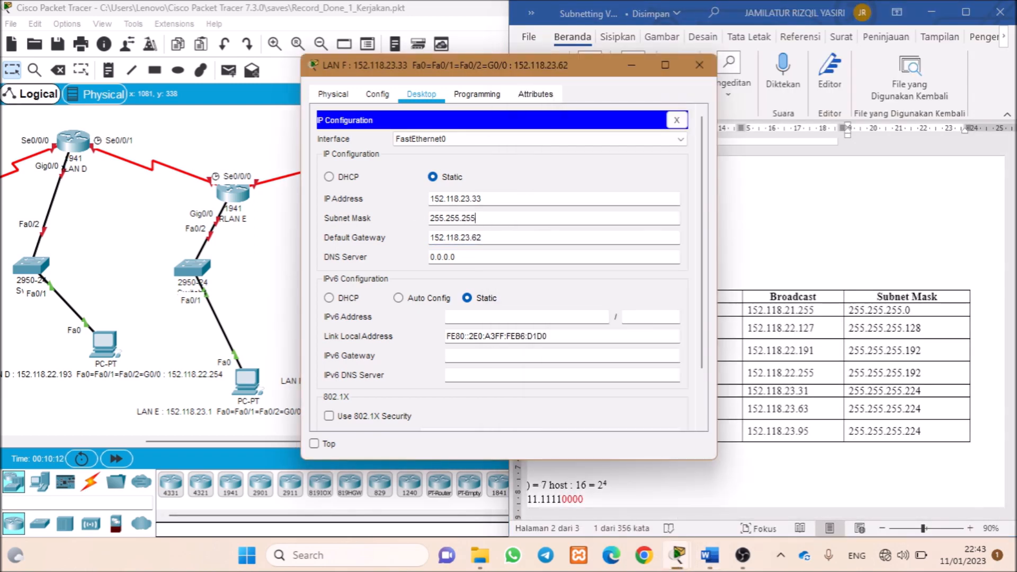
type(".224")
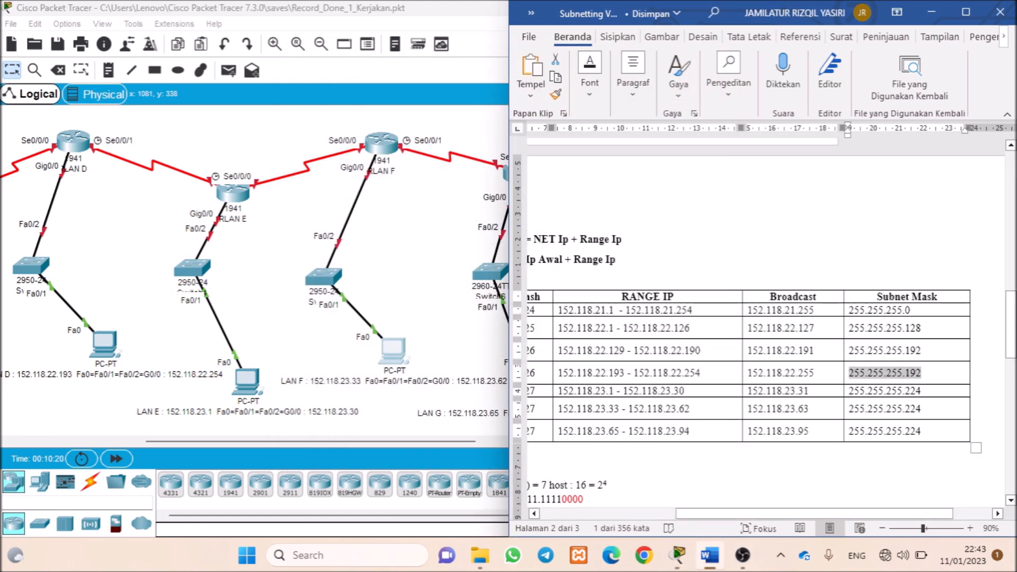
left_click(700, 65)
- Open the LAN G PC's IP configuration and set its static IP address to 152.118.23.65
left_click_drag(415, 440, 461, 441)
left_click(392, 378)
left_click(422, 95)
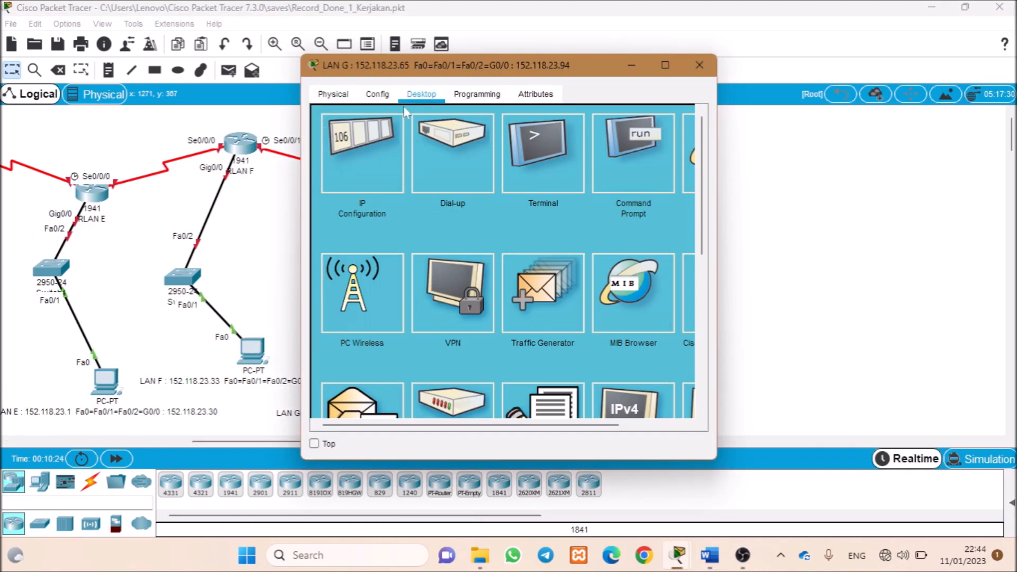
left_click(380, 169)
type("152.11")
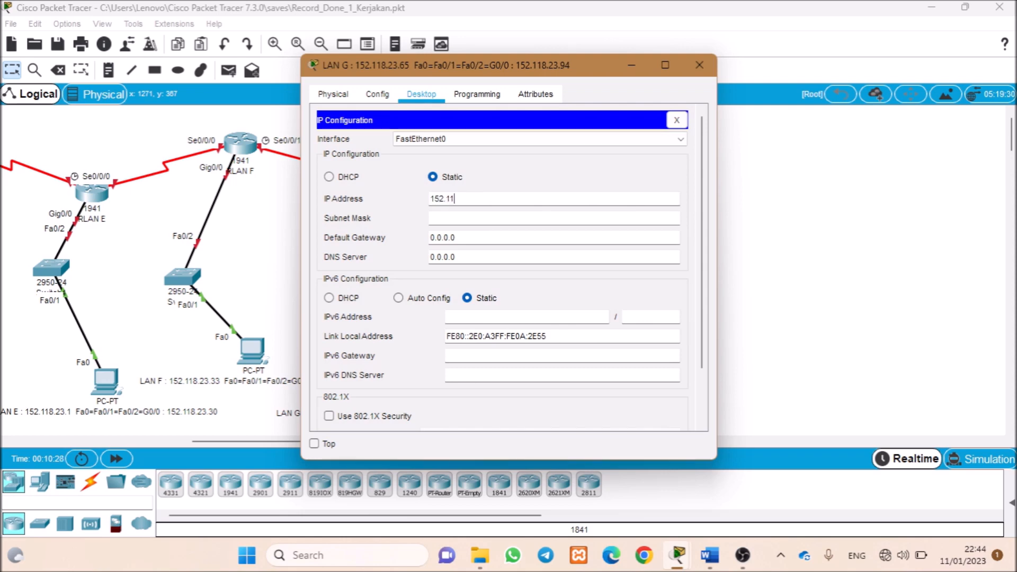
type("8.23.65")
- Replace the LAN G PC's default gateway with 152.118.23.94
key("Tab")
key("Tab")
key("BackSpace")
key("BackSpace")
key("BackSpace")
key("BackSpace")
key("BackSpace")
key("BackSpace")
key("BackSpace")
type("152")
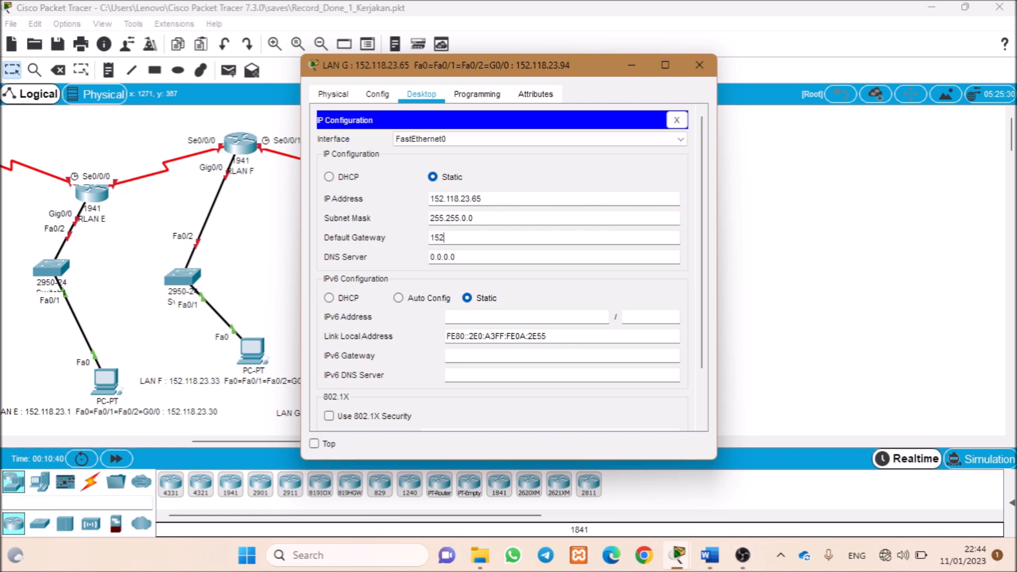
type(".118.23.94")
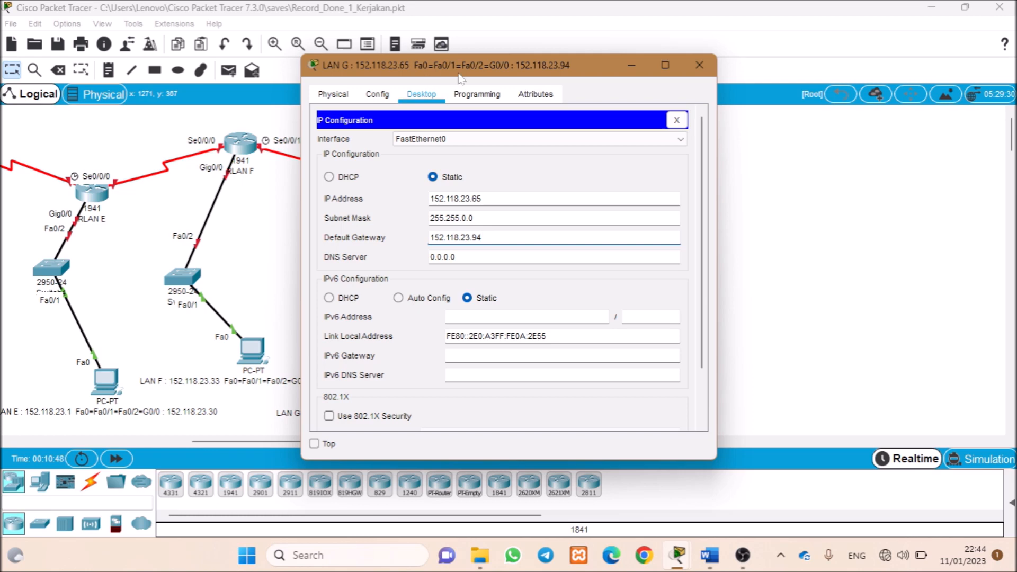
- Set the LAN G PC's subnet mask to 255.255.255.224, check it against the subnet table, and close the configuration
key("shift+Tab")
key("BackSpace")
key("BackSpace")
key("BackSpace")
type("255.224")
left_click(710, 555)
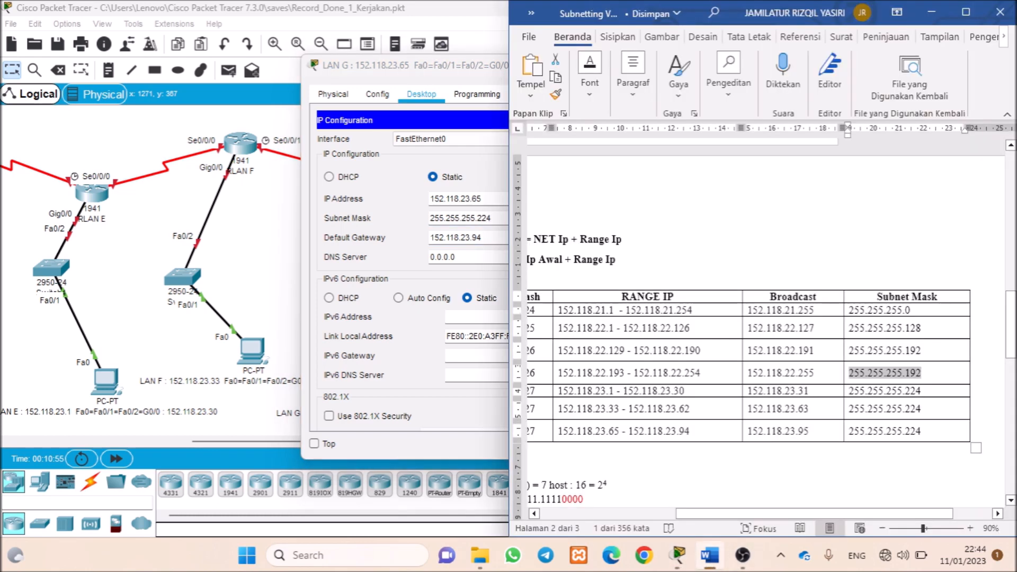
left_click(477, 152)
left_click(698, 66)
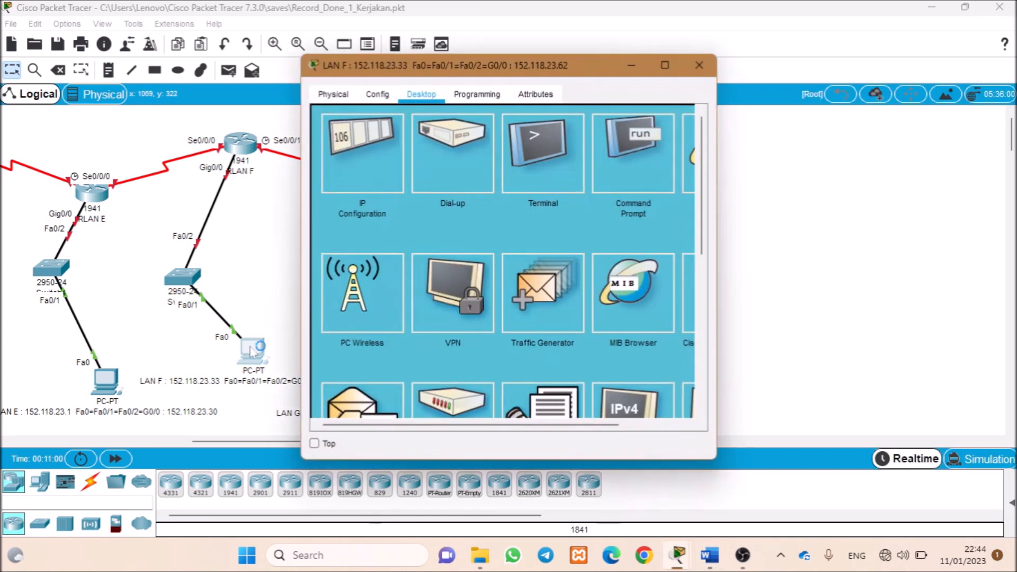
- Review the LAN F PC's IP configuration, close it, and return to the first LANs of the topology
left_click(366, 177)
left_click(688, 68)
left_click_drag(493, 441, 299, 442)
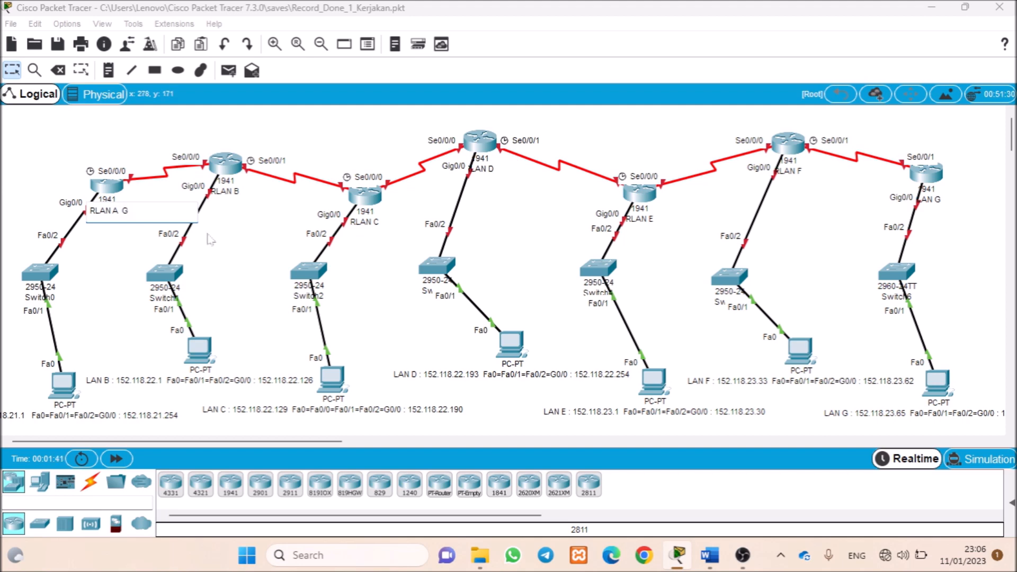
- Extend the RLAN A router label with "G0/0 : 152.118.21.254 Se0/0 :", look up the WAN address range, and move the router slightly up
type("152.118.21.254 Se0/0 :")
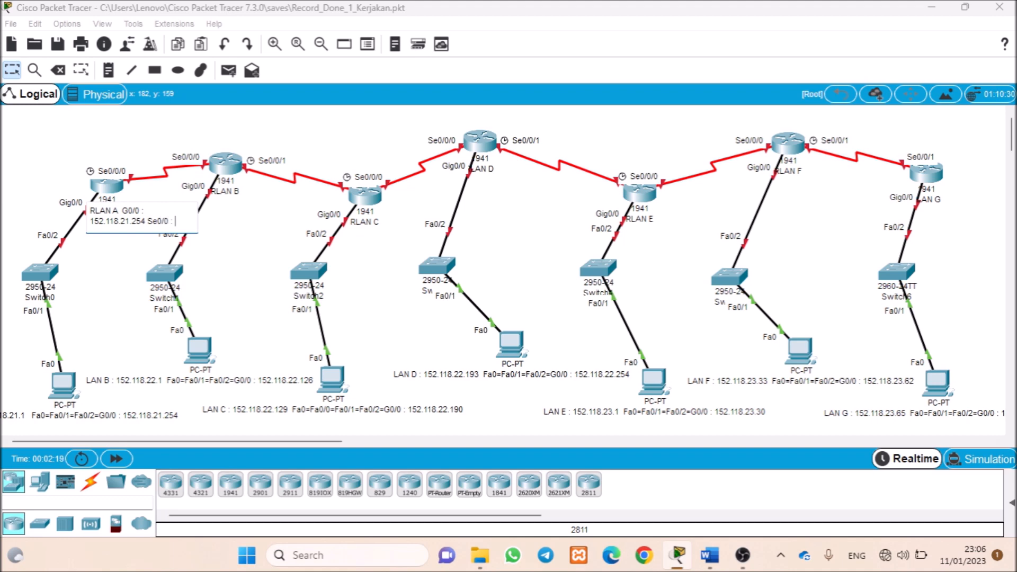
left_click(710, 555)
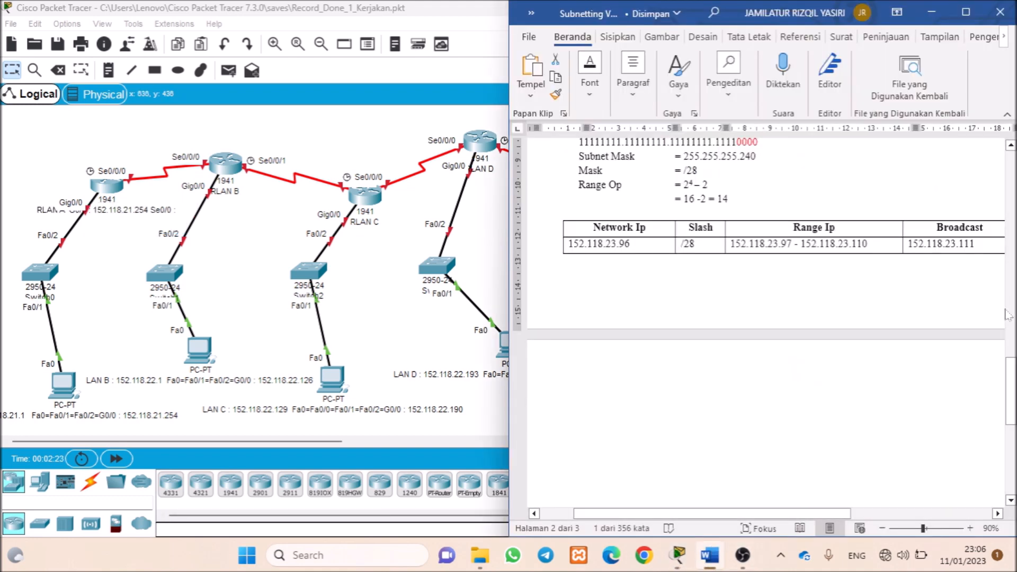
scroll(1009, 301, "up", 3)
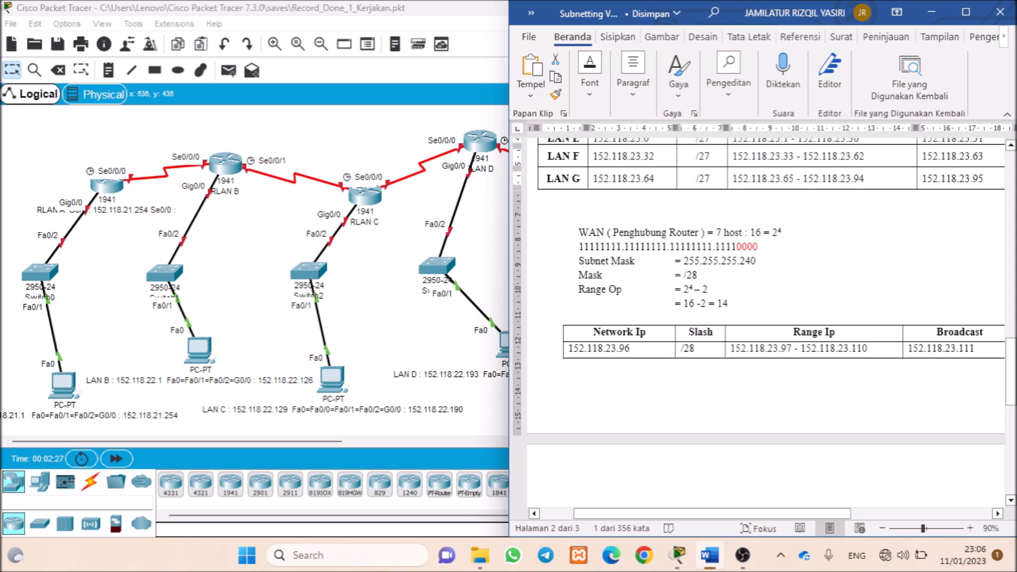
left_click(168, 215)
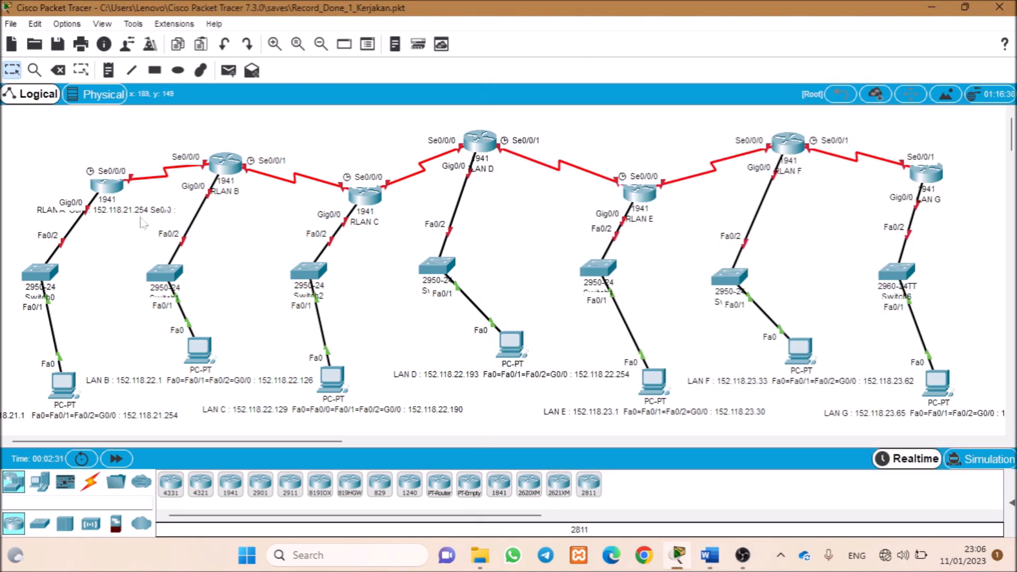
left_click_drag(122, 194, 96, 170)
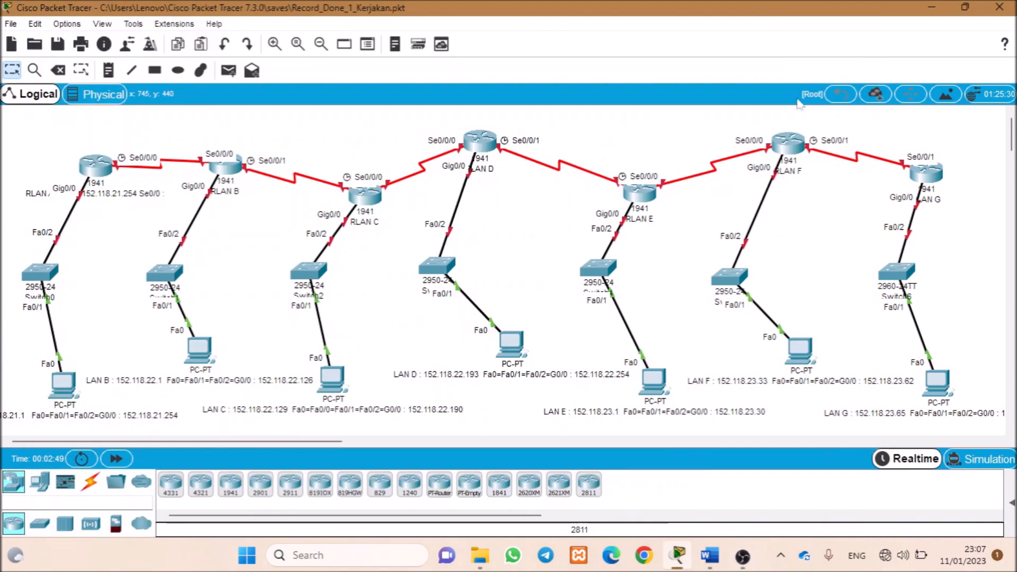
- Complete the RLAN A label with the Se0/0 address 152.118.23.97 from the WAN range and move the router further up
left_click(710, 556)
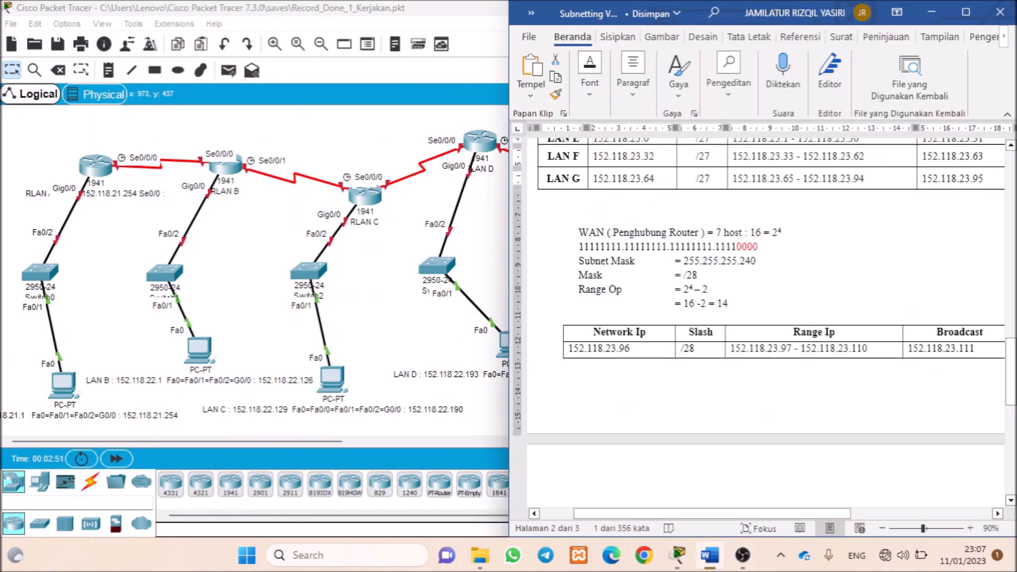
left_click(154, 238)
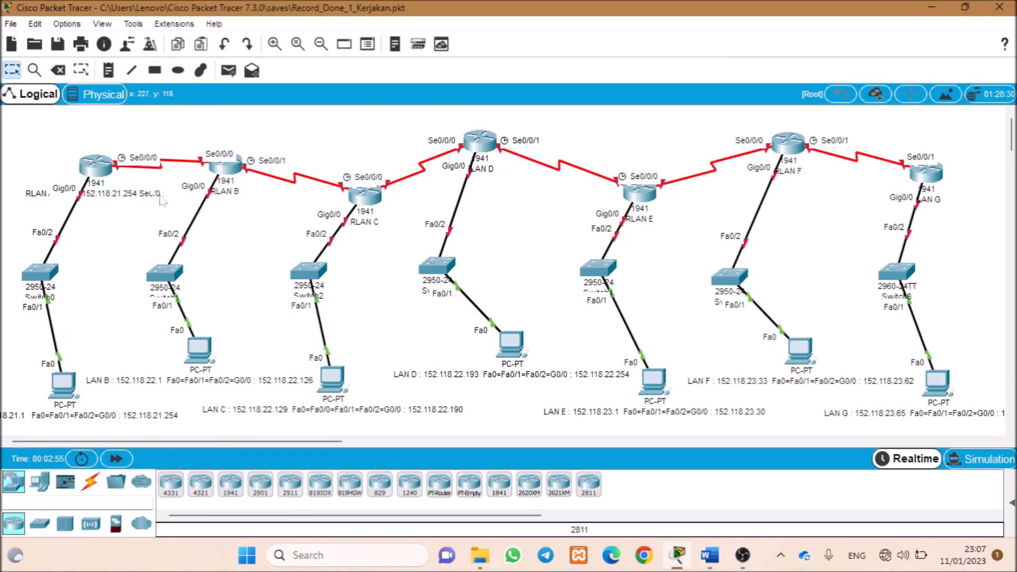
left_click(133, 195)
type("2.118.23.")
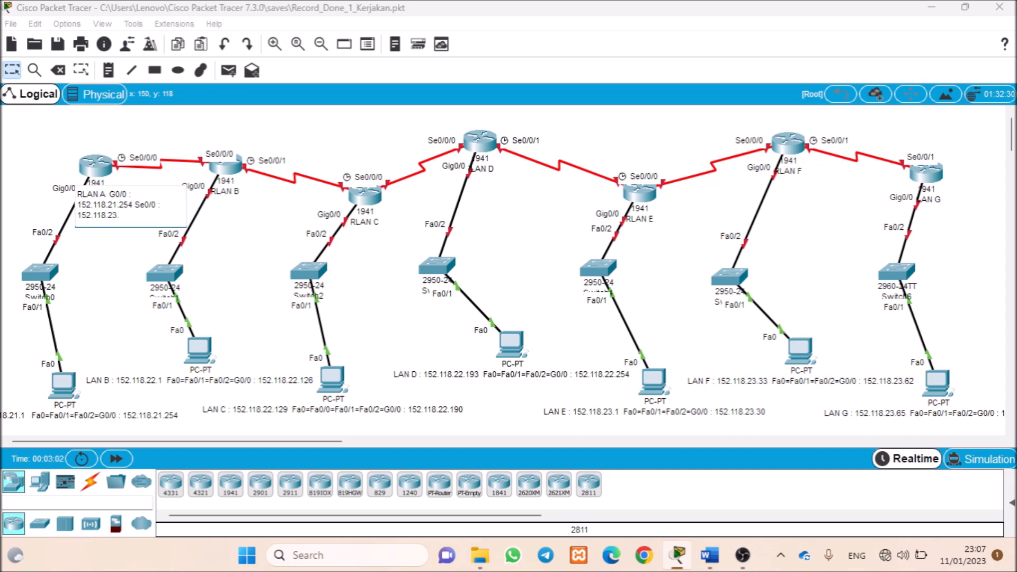
left_click(108, 170)
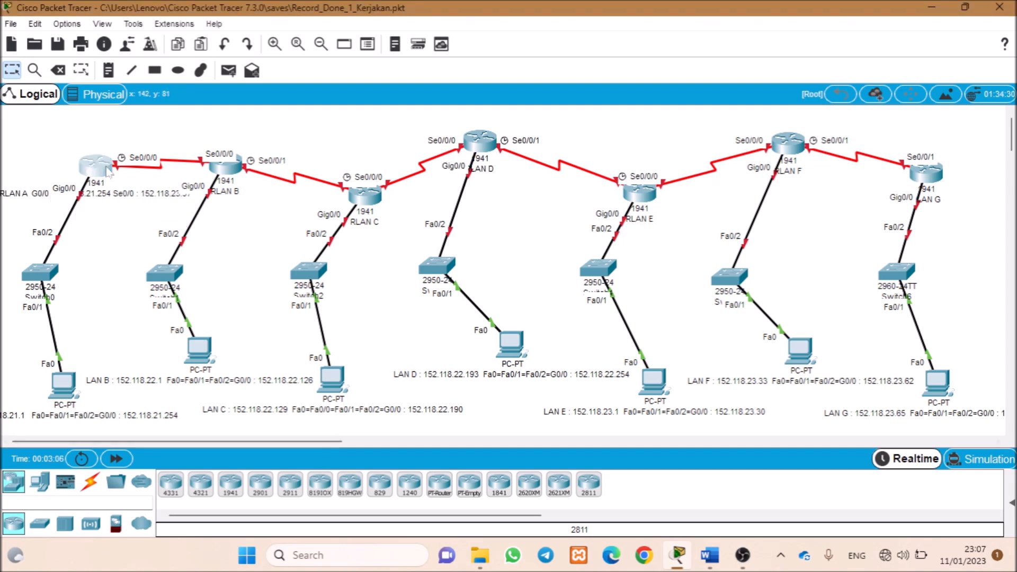
left_click_drag(109, 171, 112, 155)
- Extend the RLAN B router label with "G0/0 : 152.118.22.126 Se0/0 : 152.118.23.98" and move the router up, clear of neighbouring labels
left_click(710, 555)
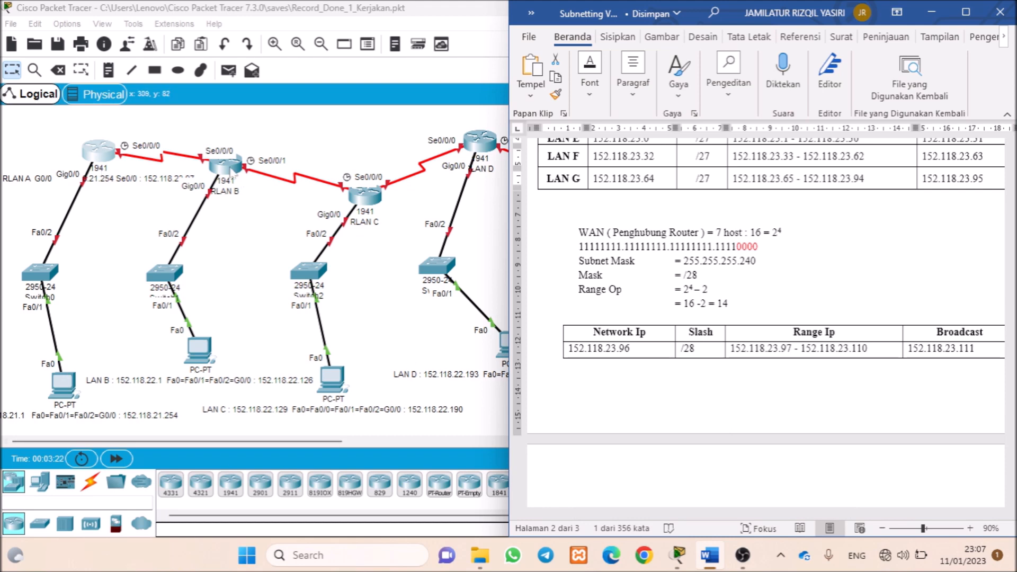
left_click(233, 190)
type("G0/0 :")
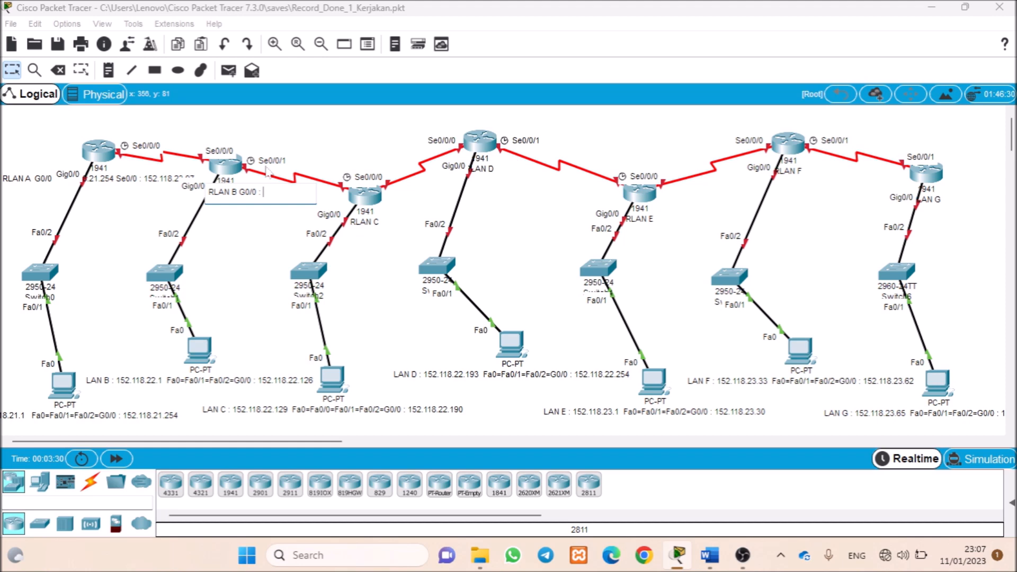
type(" 152.118.22.126")
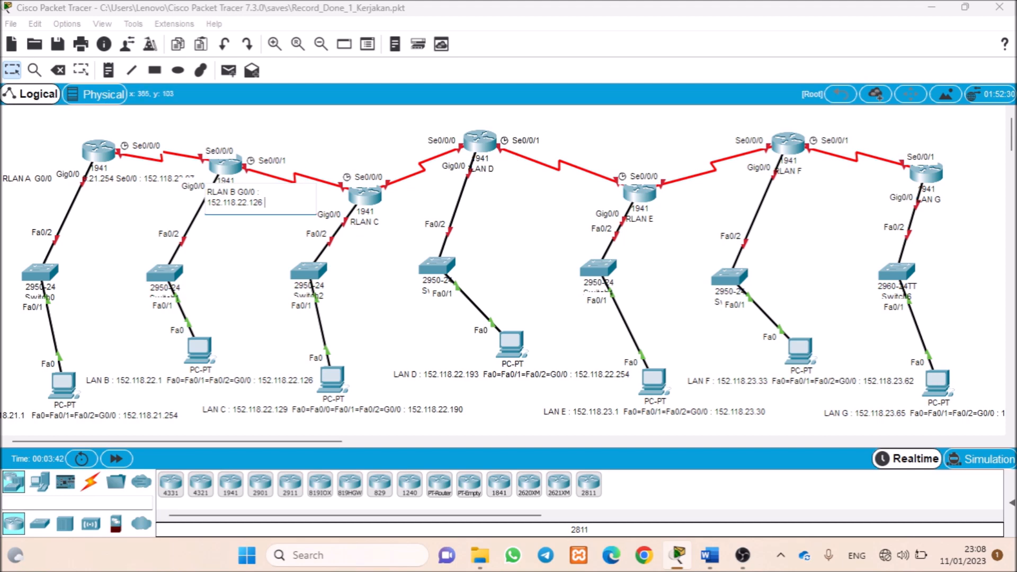
type(" Se0/0 : 152.118")
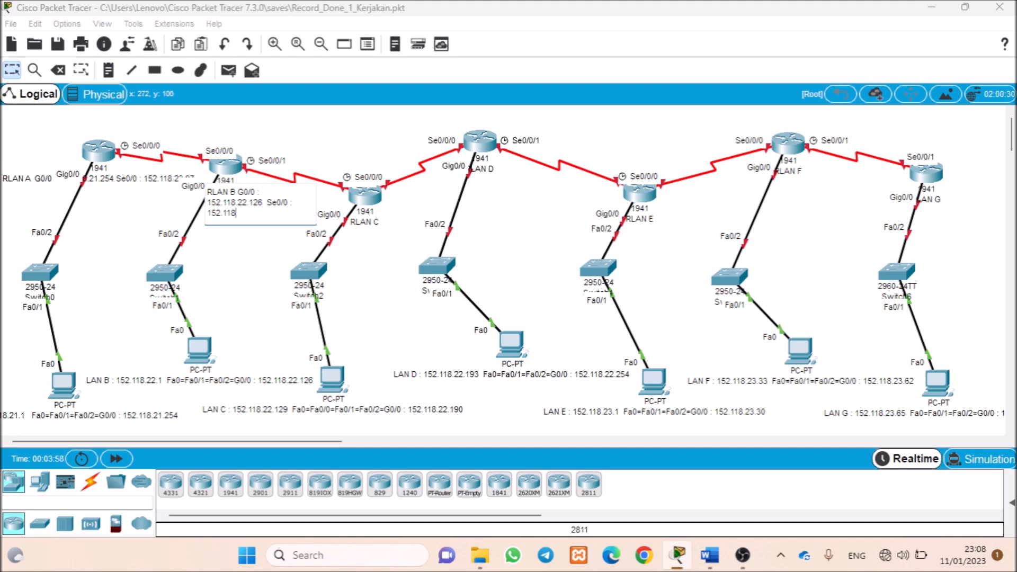
type(".23.98")
left_click(264, 293)
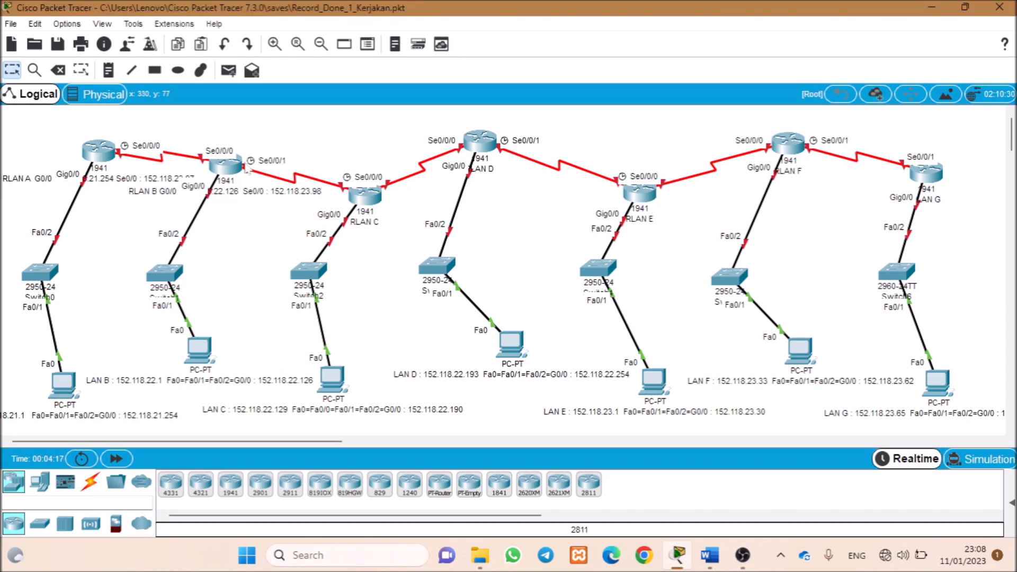
left_click_drag(227, 166, 246, 136)
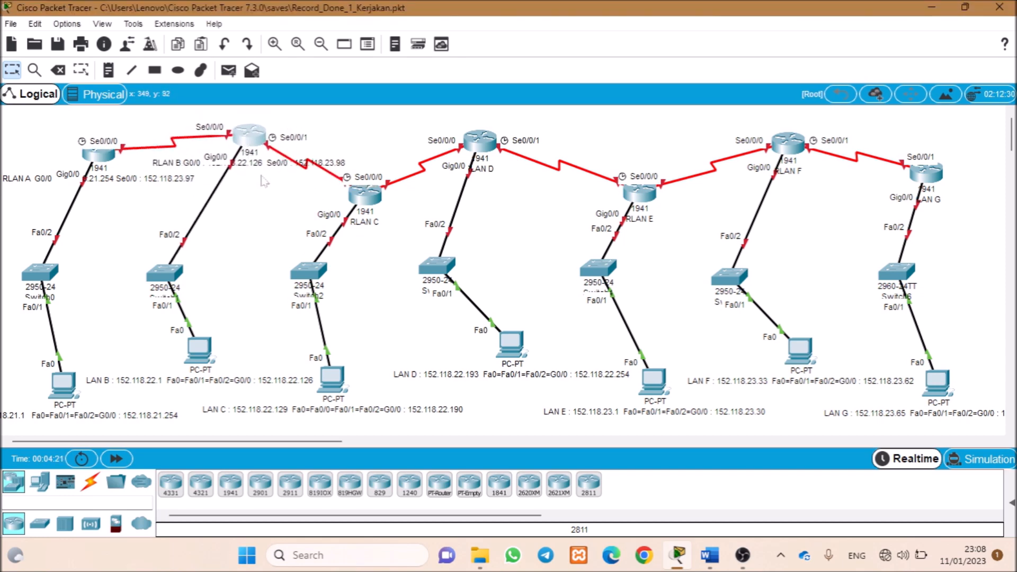
- Reposition the LAN A switch, the RLAN A, B and C routers and the LAN C switch to spread out the overlapping labels
left_click_drag(50, 281, 55, 300)
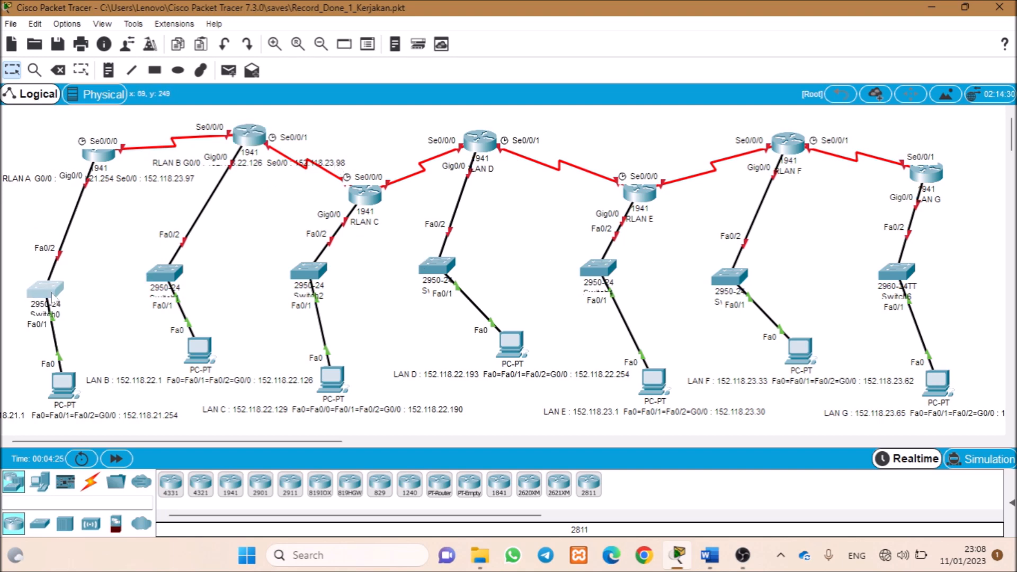
left_click_drag(106, 157, 104, 186)
left_click_drag(261, 136, 233, 120)
left_click(320, 44)
left_click_drag(329, 186, 309, 194)
left_click_drag(288, 260, 271, 279)
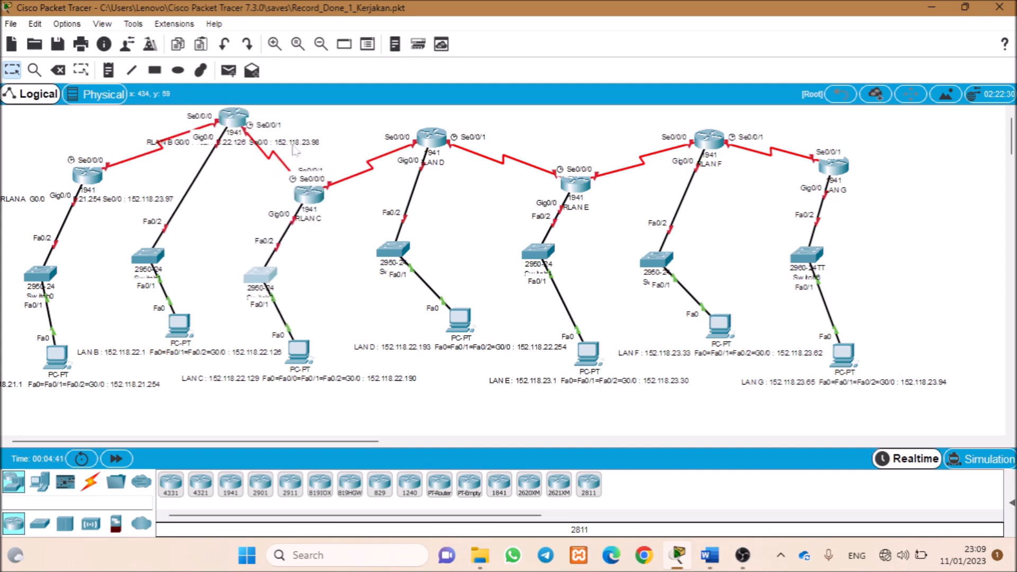
- Append the second serial entry "Se0/0 : 152.118.24.99" to the RLAN B router label
double_click(252, 146)
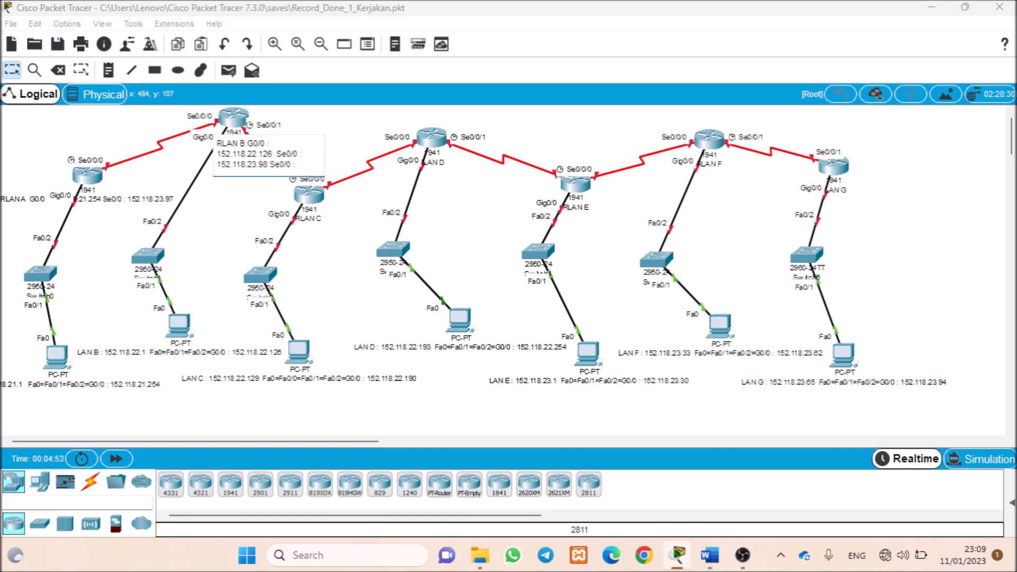
type("152.118.24.99")
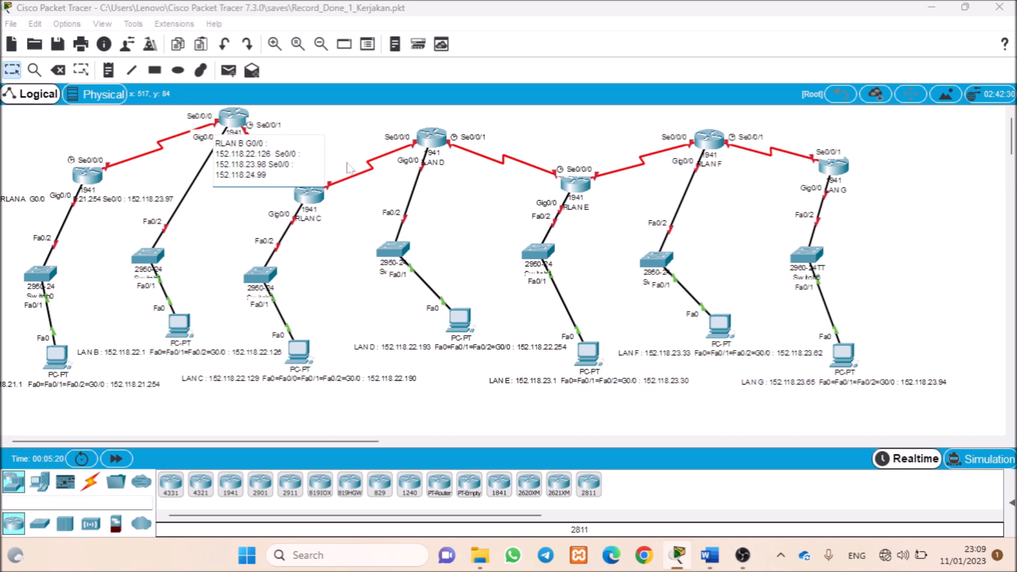
left_click(345, 170)
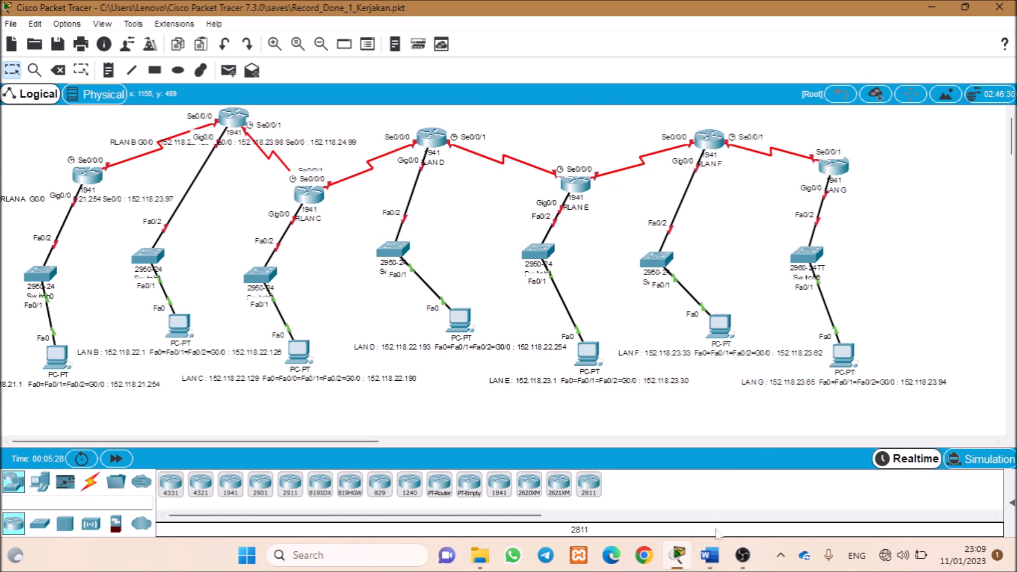
- Extend the RLAN C router label with "G0/0 :152.118.22.190 Se0/0 : 152." and move the LAN C PC slightly down
left_click(710, 556)
left_click(348, 244)
double_click(312, 221)
double_click(318, 221)
left_click(322, 221)
type("G0/0 :")
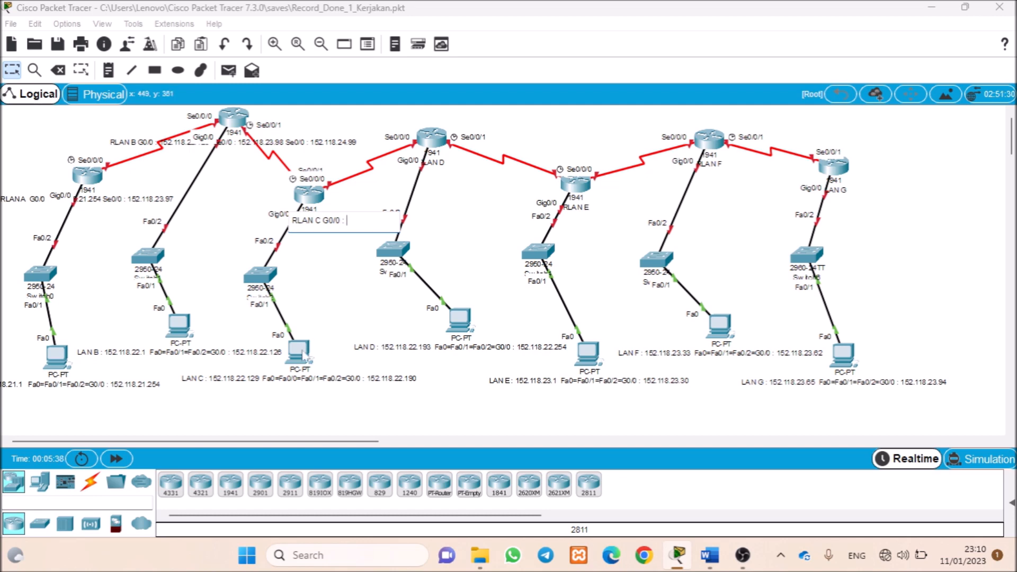
left_click_drag(303, 354, 306, 376)
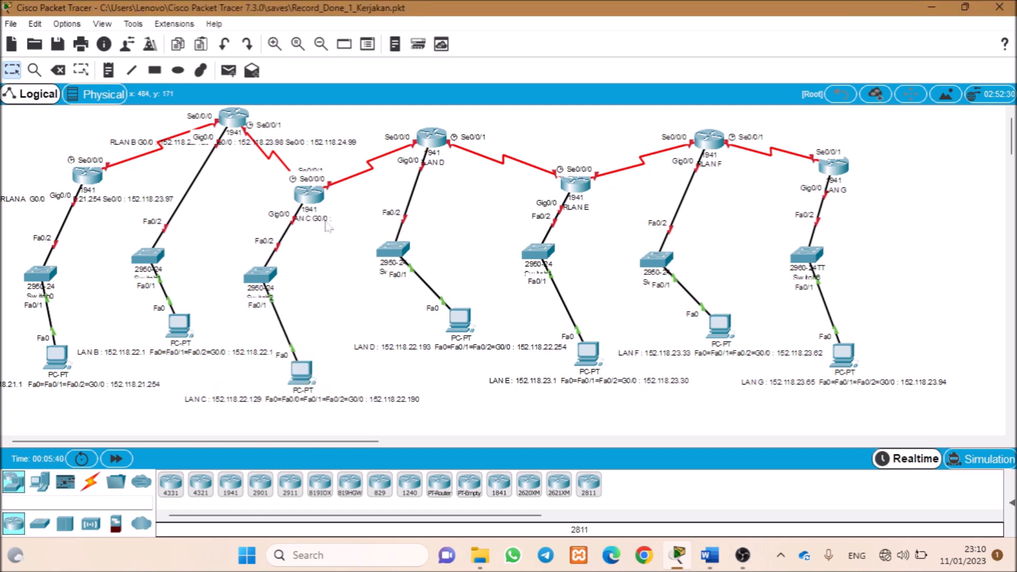
type("152.")
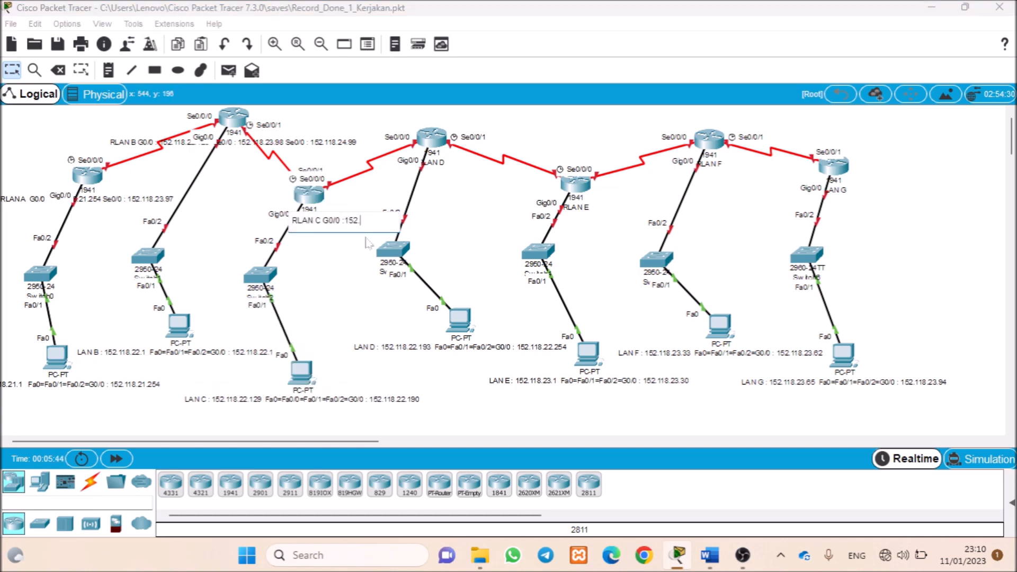
type("118.22.190")
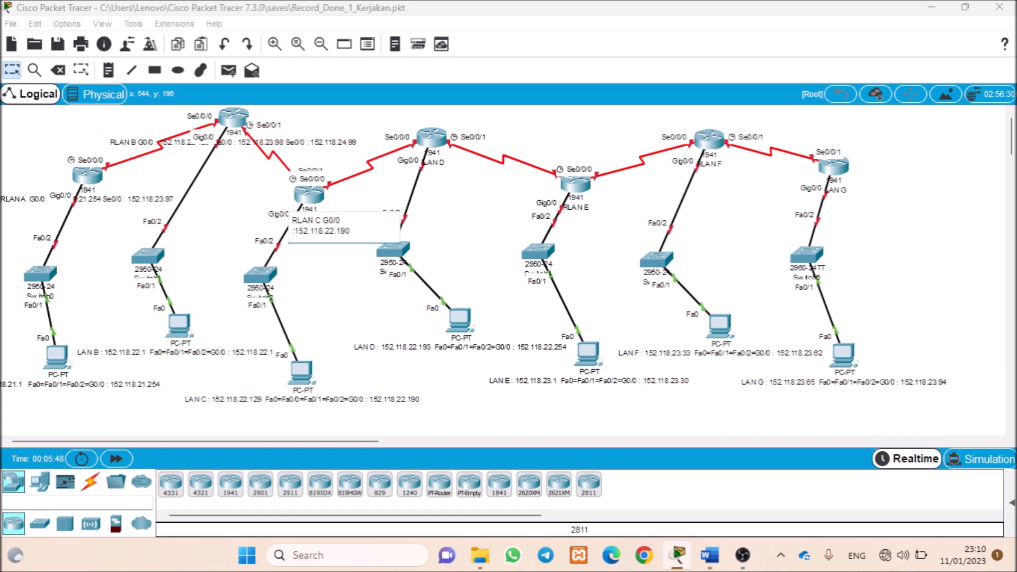
type(" Se0/0 : 152.")
- Correct the second serial interface name in the RLAN B router label to Se0/1
left_click(296, 153)
double_click(343, 144)
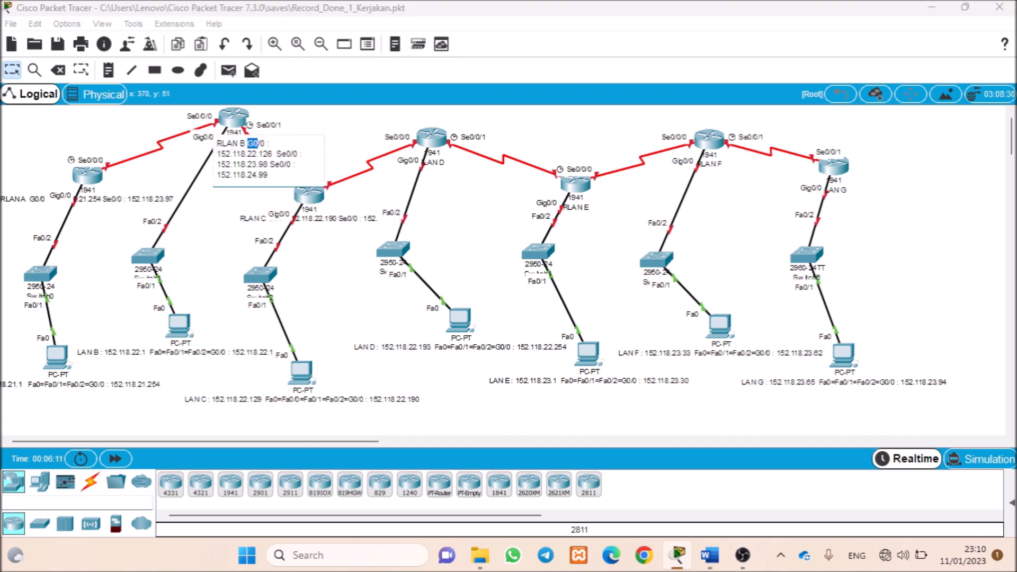
left_click(292, 165)
type("1")
left_click(336, 236)
- Complete the RLAN C router label with the Se0/0 address 152.118.23.100 and "Se0/1 : 152.118.24.101"
double_click(303, 220)
key("End")
type("118.")
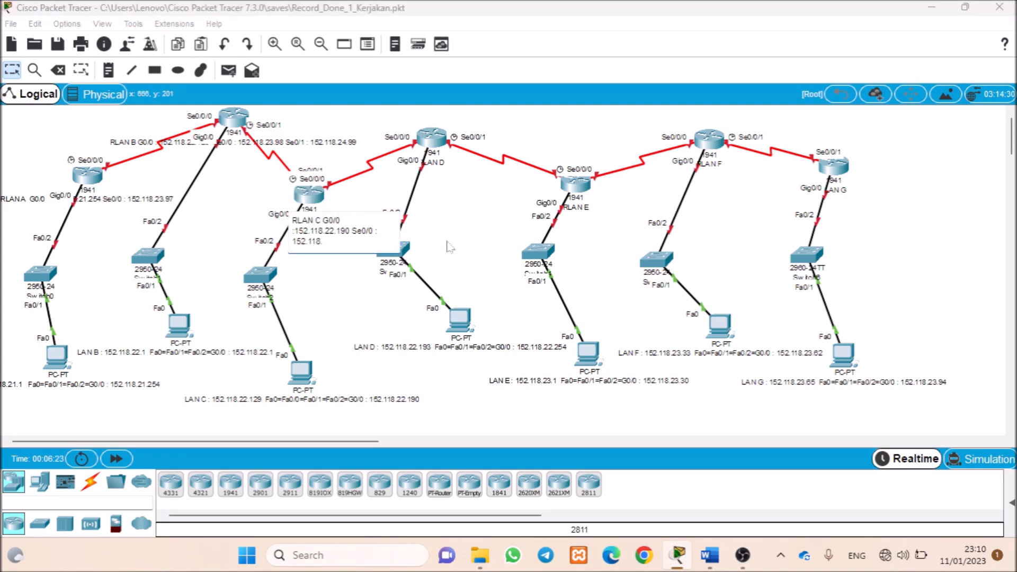
type("23.100 Se0/1 : 152.118.")
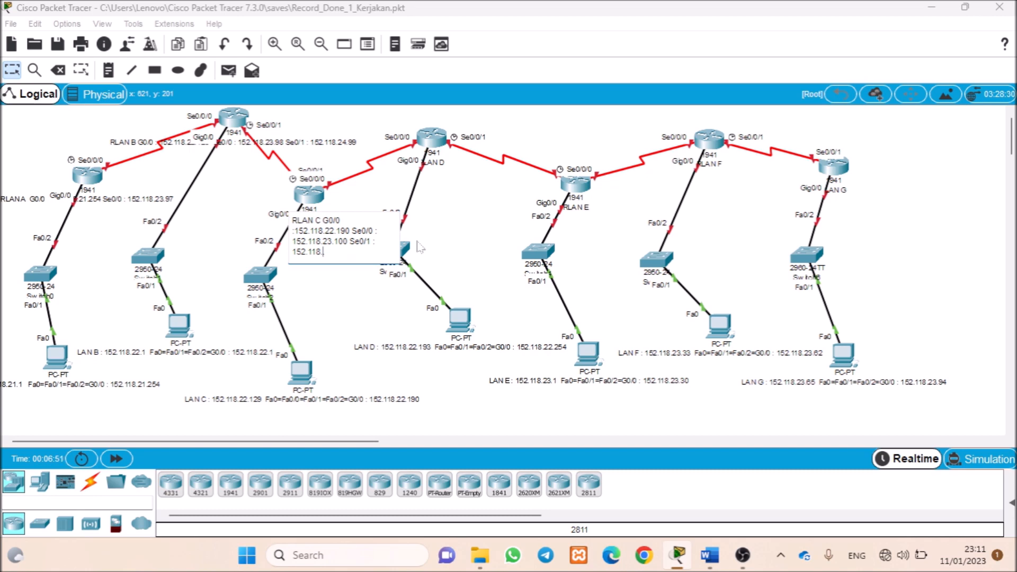
type("24.101")
left_click(487, 280)
- Extend the RLAN D router label with "G0/0 : 152.118.22.254 Se0/0 : 152.118.23.102 Se0/1 : 152.118.24.102"
double_click(424, 163)
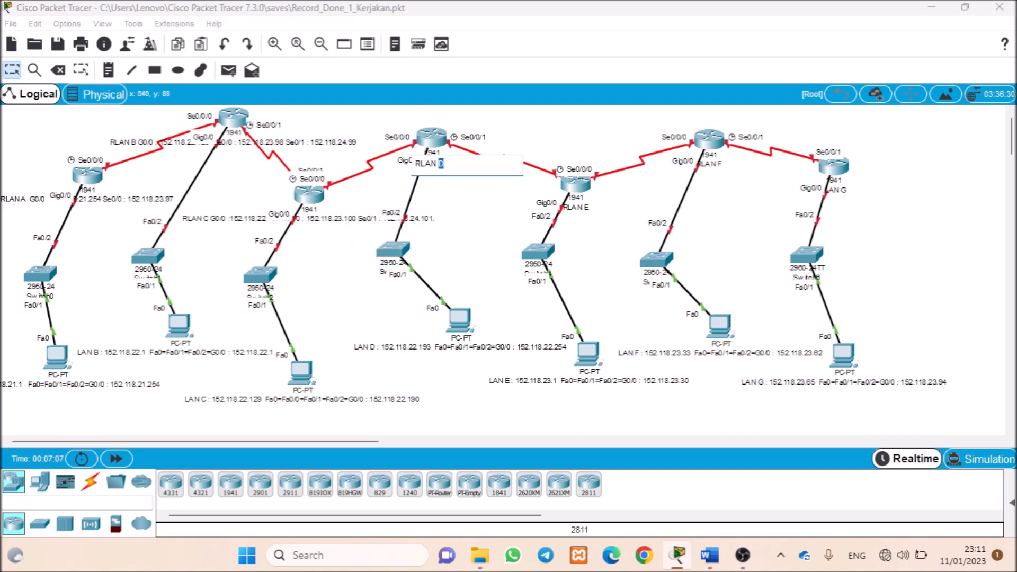
type("152.118.22.254")
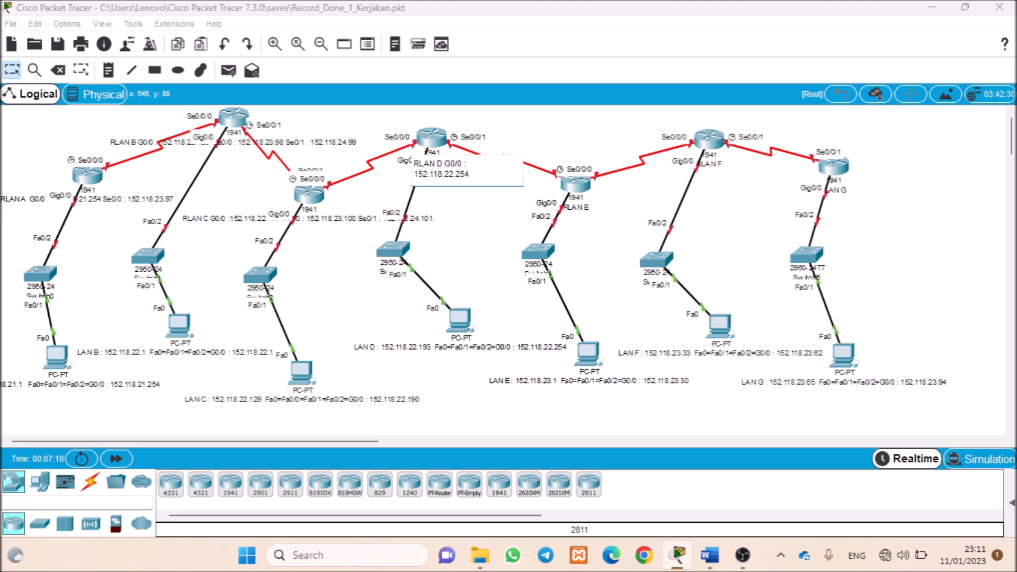
type(" Se0/0 : 152.118.")
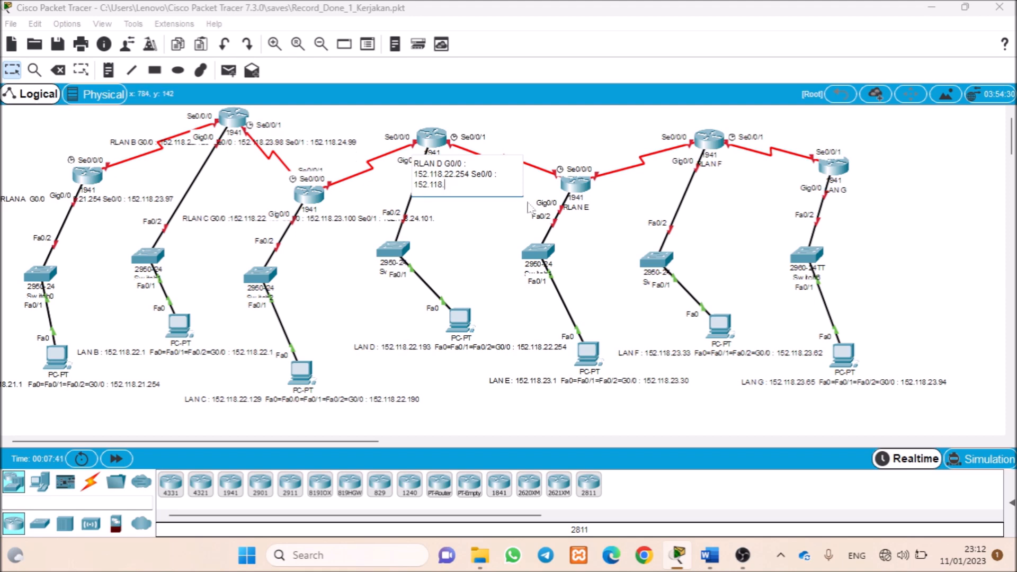
type("23.102 Se0/1 : 152.118.24.102")
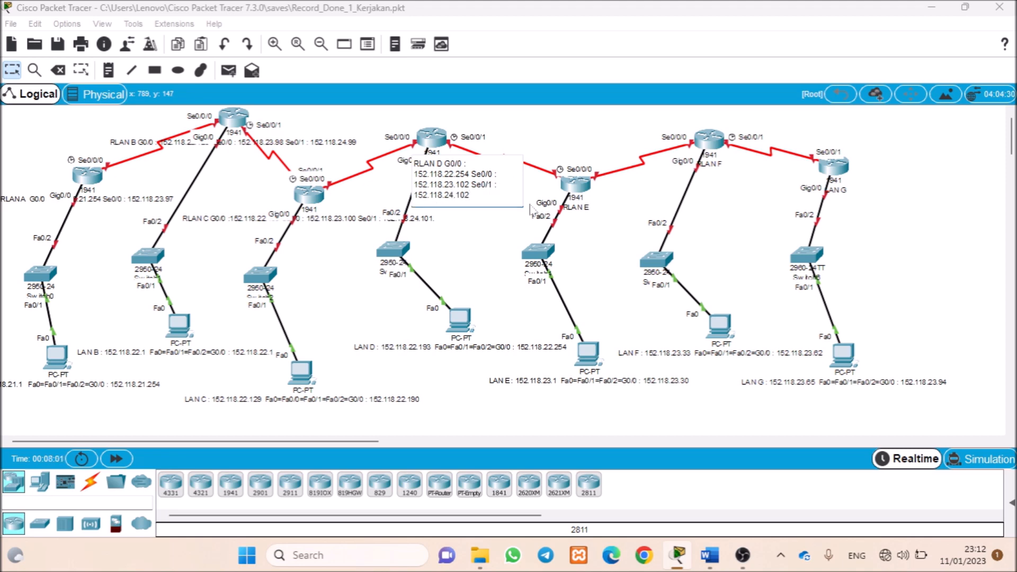
left_click(556, 346)
- Move the RLAN D router slightly up and shift the LAN D PC and switch down towards LAN C
left_click_drag(431, 139, 439, 132)
left_click_drag(465, 320, 440, 333)
left_click_drag(395, 250, 366, 274)
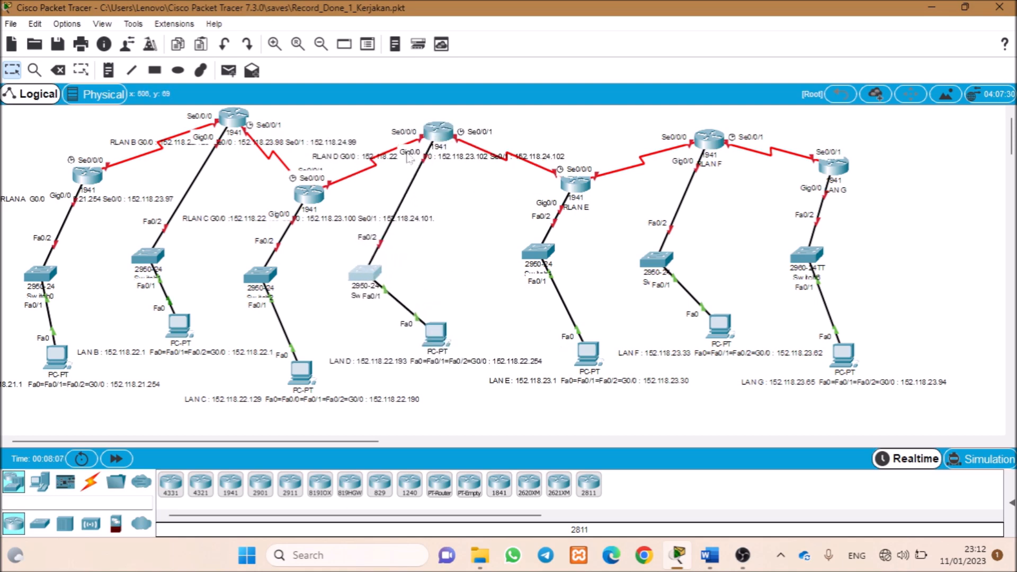
- Extend the RLAN E router label with "G0/0 : 152.118.23.30" and move the router up, closer to RLAN F
double_click(583, 210)
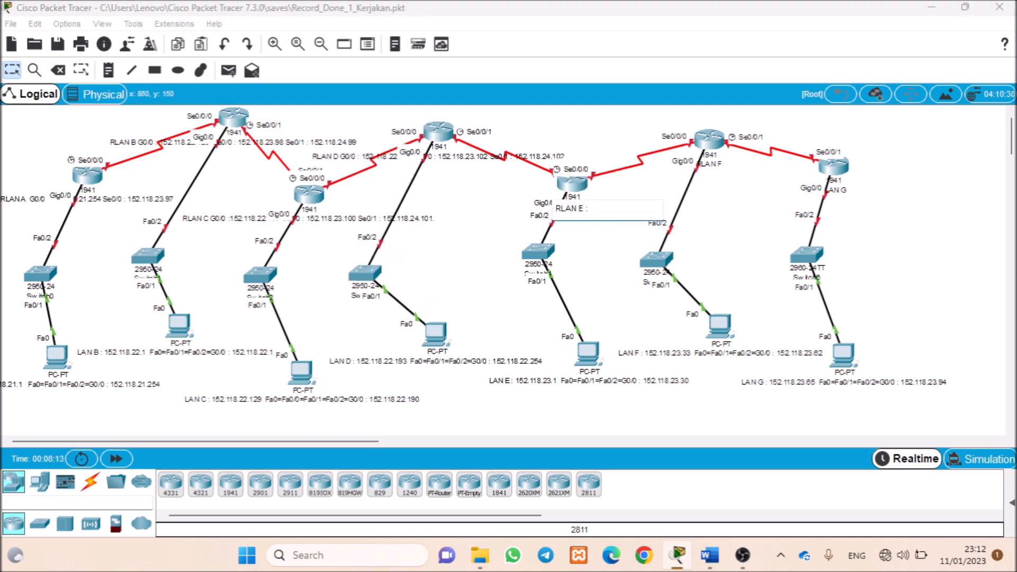
type(": 152.118")
key("Left")
key("Left")
key("Left")
key("Left")
key("Left")
key("Left")
key("Left")
key("Left")
key("Left")
key("Left")
key("Left")
key("Left")
key("Left")
key("Left")
key("Left")
type("G0/0")
key("End")
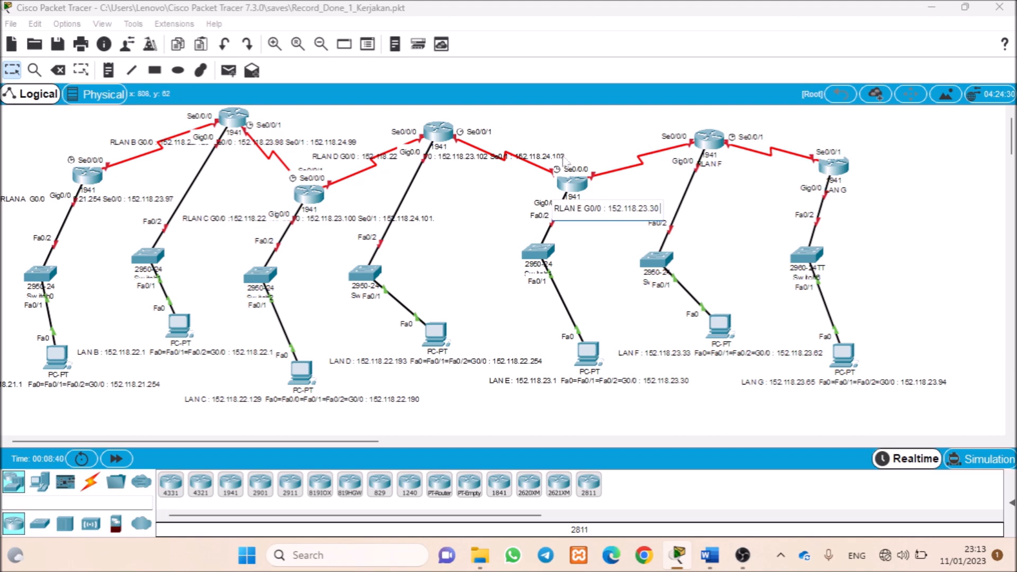
left_click(591, 191)
left_click_drag(579, 182, 614, 142)
- Append "Se0/0 : 152.118.23.104 Se0/0 : 152.118.24.106" to the RLAN E label and correct RLAN D's Se0/1 address to 152.118.24.103
double_click(645, 169)
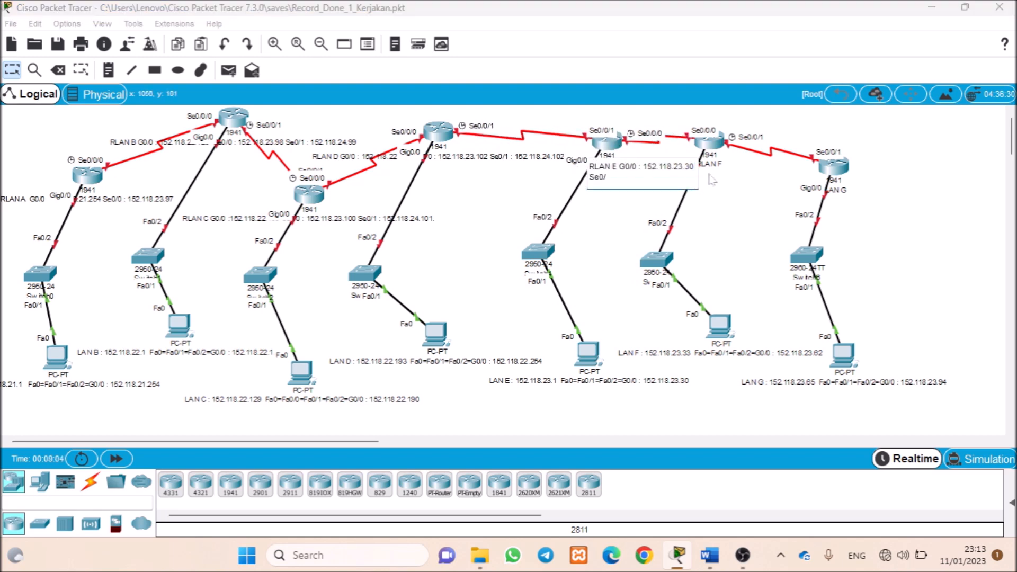
type("52.118.23.104 ")
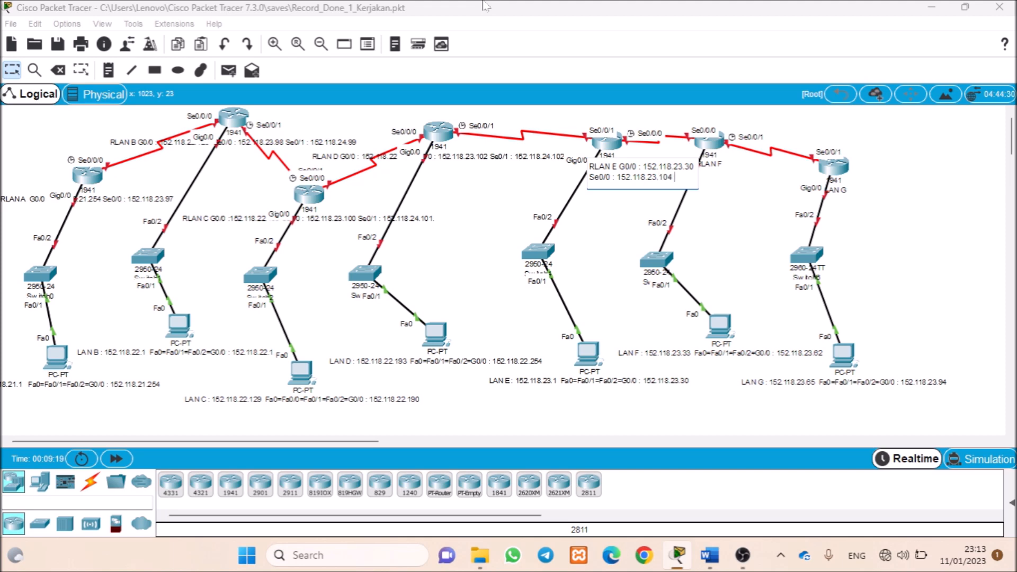
type("Se0/0 : 152.118.24")
type(".106")
left_click(507, 160)
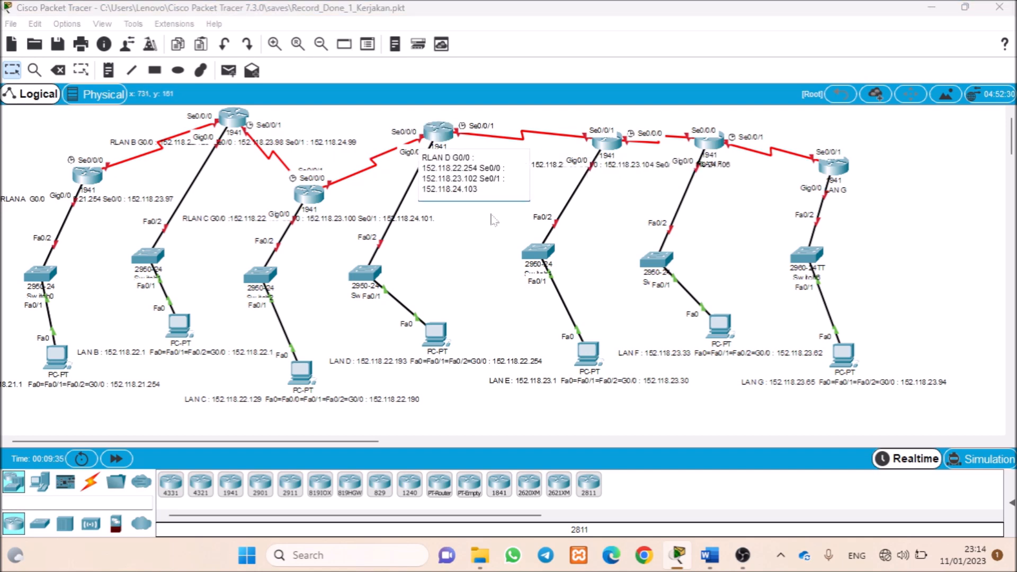
- Extend the RLAN F router label with "G0/0 : 152.118.23.62 Se0/0 : 152.118.23.107 Se0/1 : 152.118.24.108"
left_click(705, 164)
type("G0")
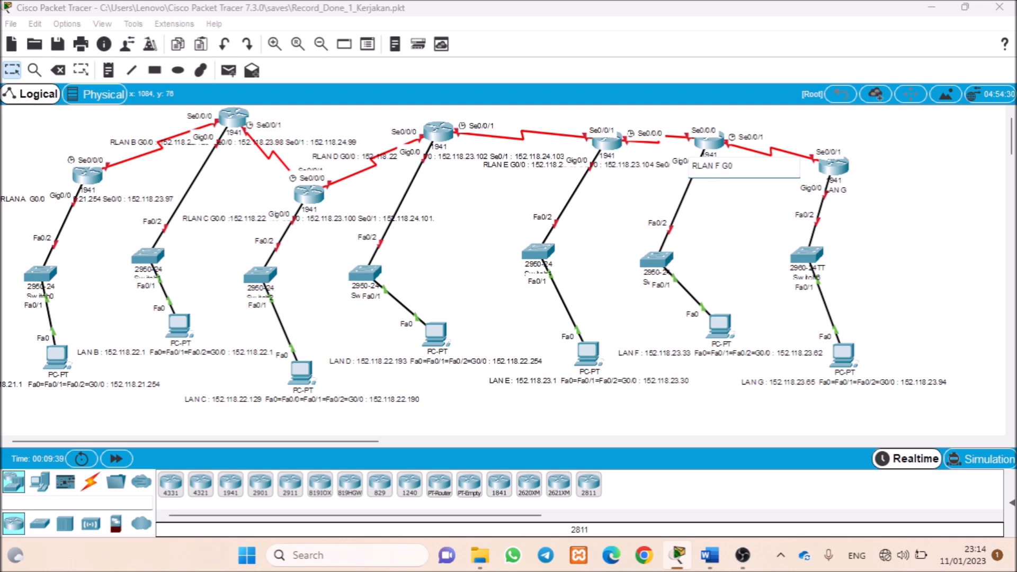
type("/0 : 152.118.23.62")
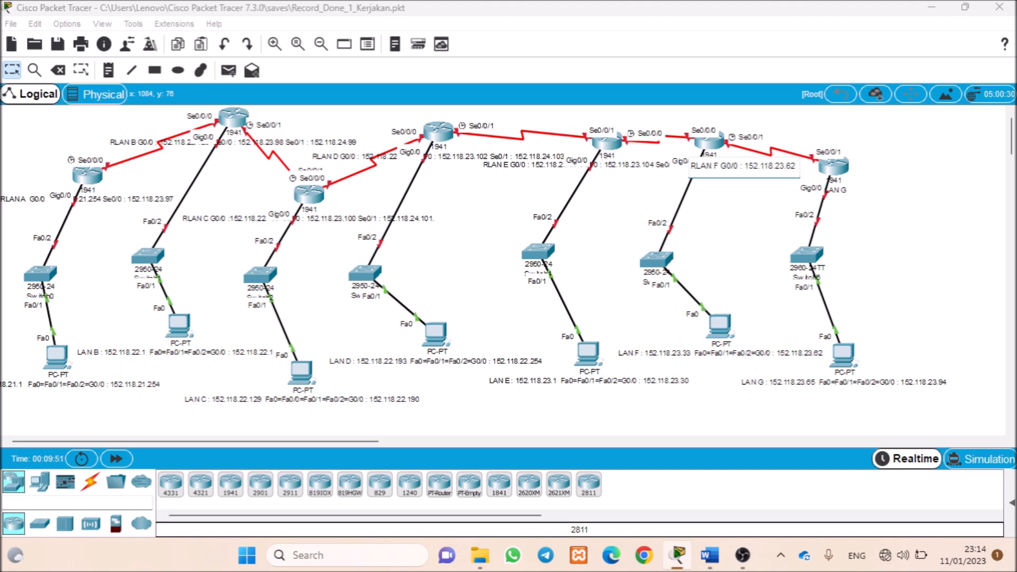
key("Return")
type("Se0/0")
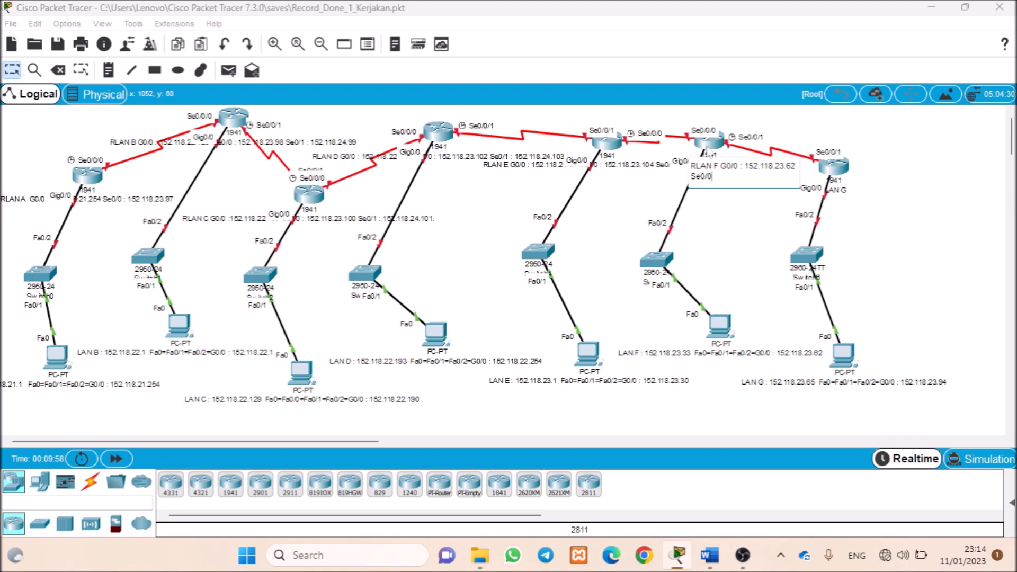
type(" : 152.118.23.107 Se0/1 : 1")
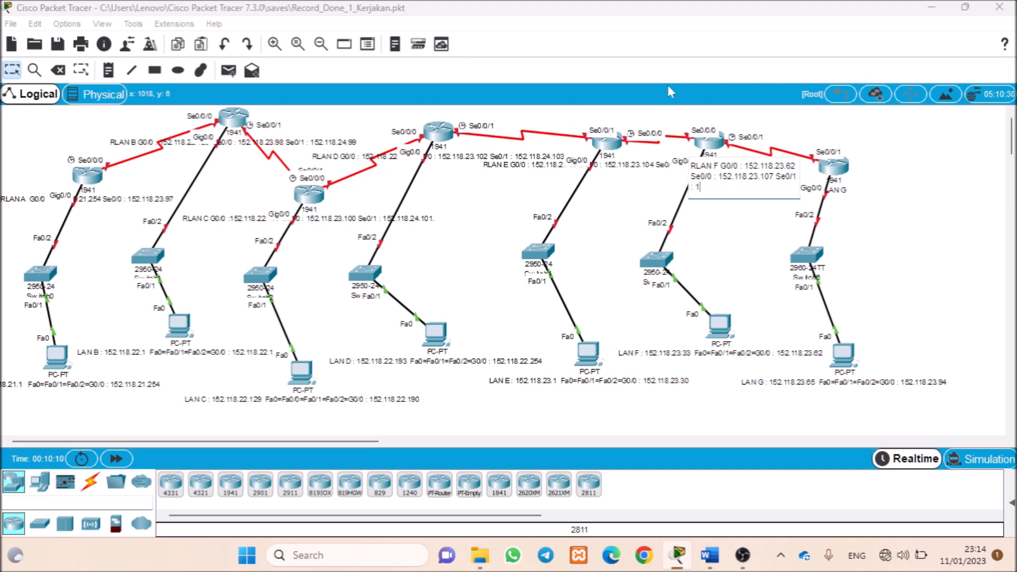
type("52.118.2")
type("4")
type(".")
type("108")
left_click(573, 164)
- Move the RLAN F router down, clear of the RLAN E label, and check the addresses in the RLAN E label
left_click_drag(709, 142, 691, 188)
double_click(601, 165)
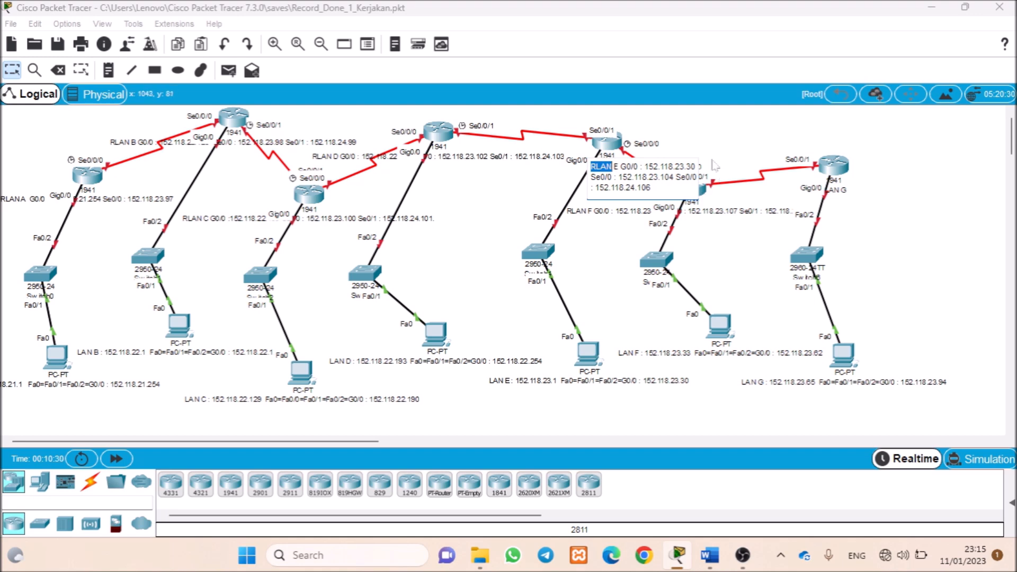
left_click(672, 138)
- Extend the RLAN G router label with "G0/0 : 152.118.23.94 Se0/1 : 152.118.24.109"
double_click(828, 191)
type("G0/0 : 152.118.23.96")
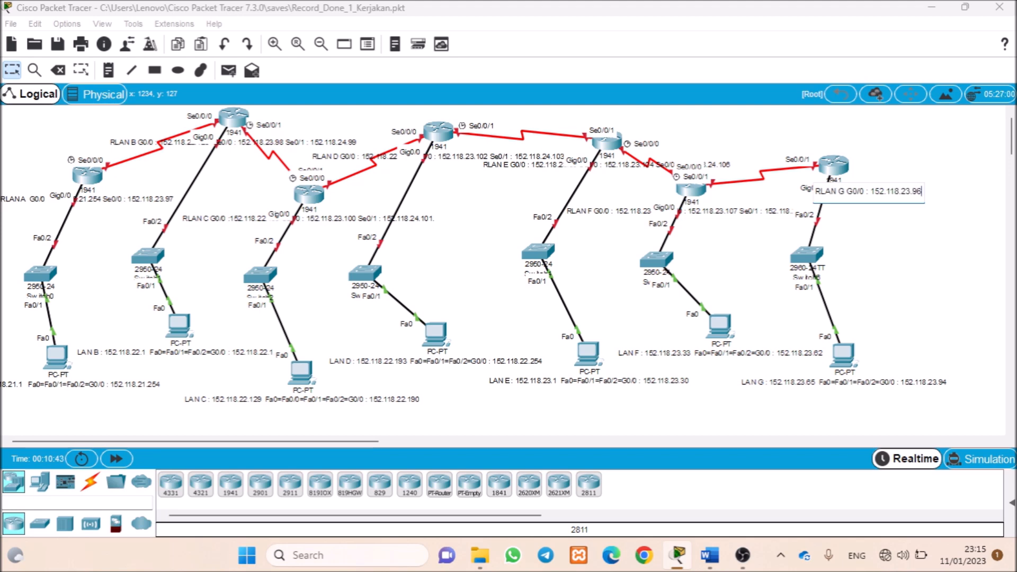
key("BackSpace")
type("4")
key("Return")
type("Se0/1")
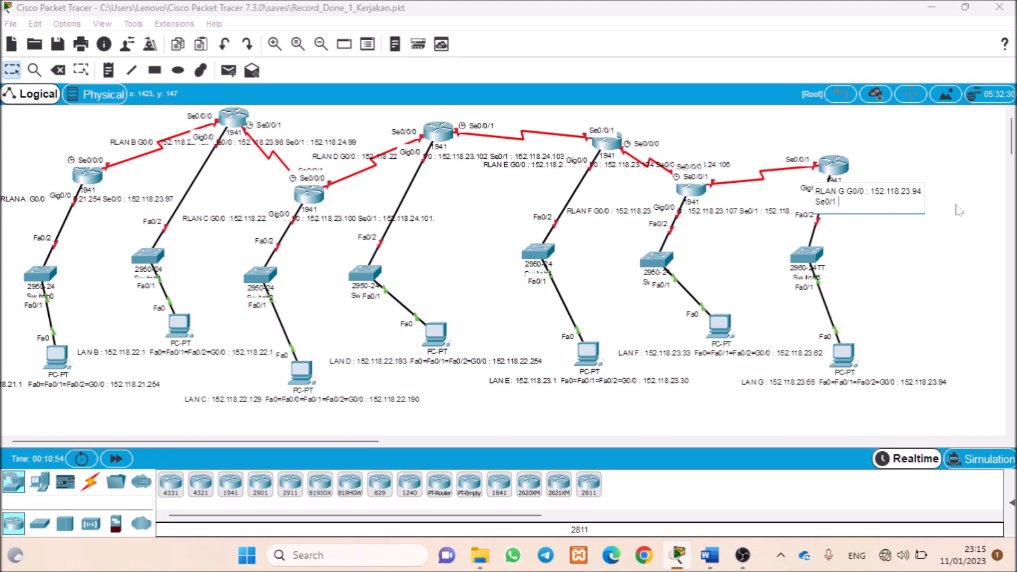
type(" : 152.118.24.109")
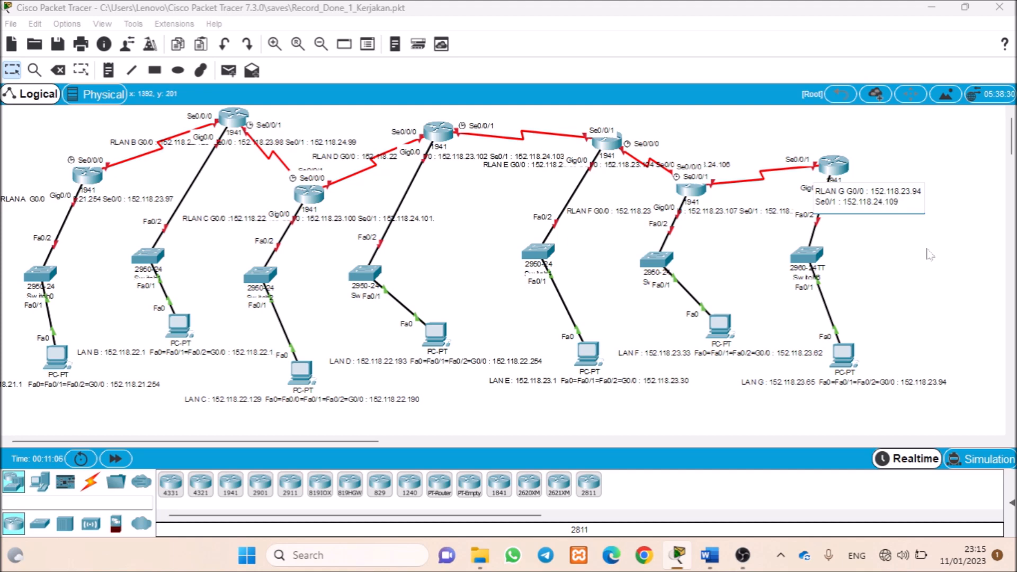
left_click(942, 242)
- Stagger the routers from RLAN G back to RLAN A at alternating heights so their address labels no longer overlap
left_click_drag(834, 165, 891, 146)
left_click_drag(702, 204, 700, 212)
left_click_drag(607, 141, 618, 135)
left_click_drag(349, 158, 349, 120)
left_click_drag(233, 118, 225, 150)
left_click_drag(94, 180, 103, 128)
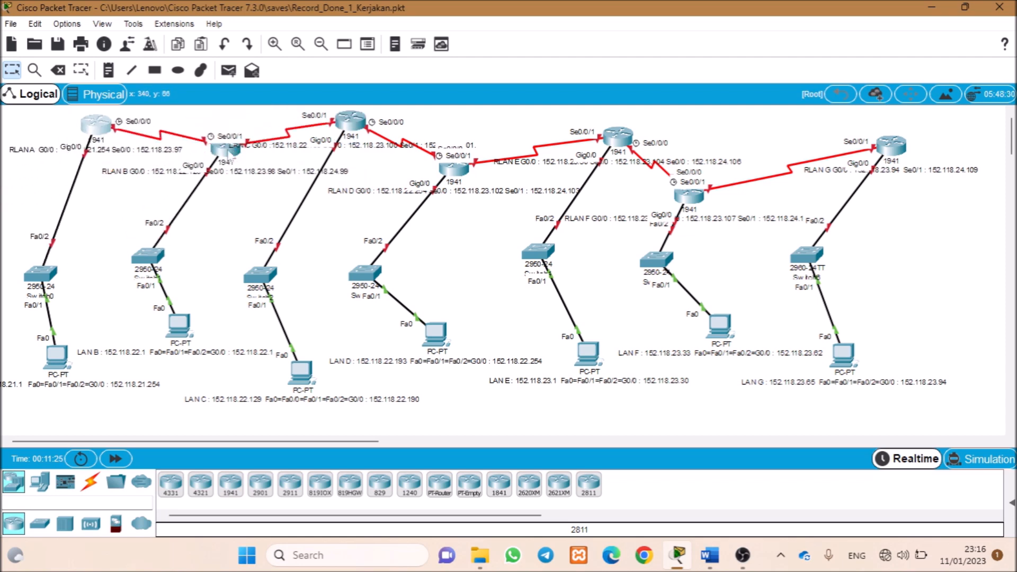
- Fine-tune the positions of the RLAN B, C, D, E and F routers and the LAN G switch to clear the remaining label overlaps
left_click_drag(228, 152, 196, 168)
left_click_drag(350, 126, 323, 119)
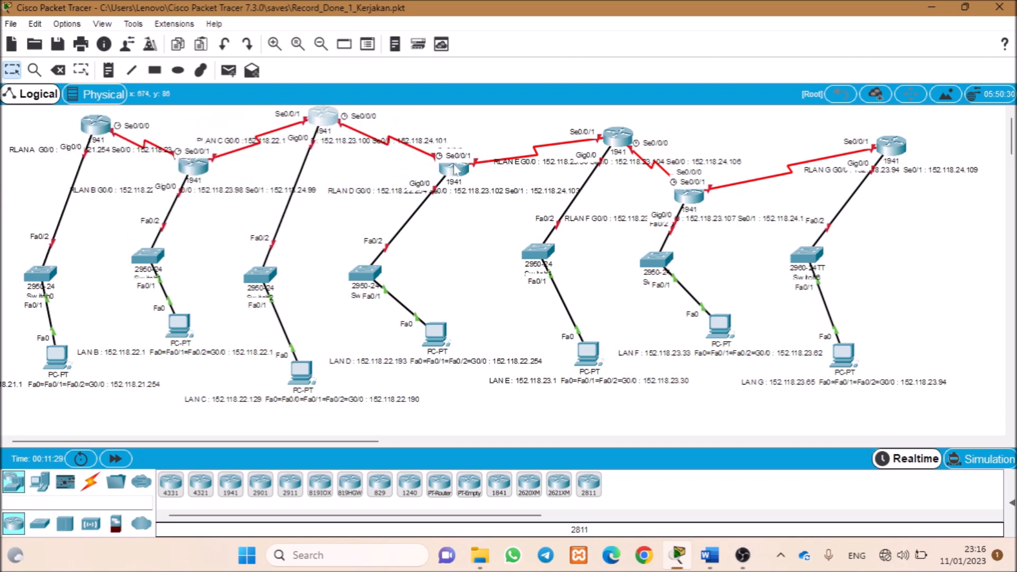
left_click_drag(454, 169, 446, 176)
left_click_drag(613, 141, 594, 136)
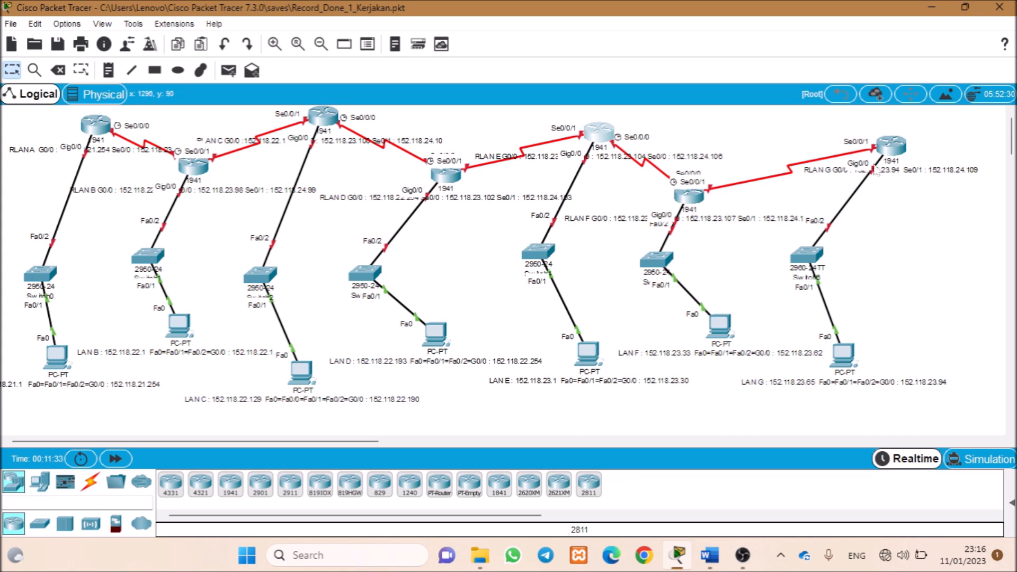
left_click_drag(818, 267, 860, 274)
left_click_drag(689, 196, 712, 205)
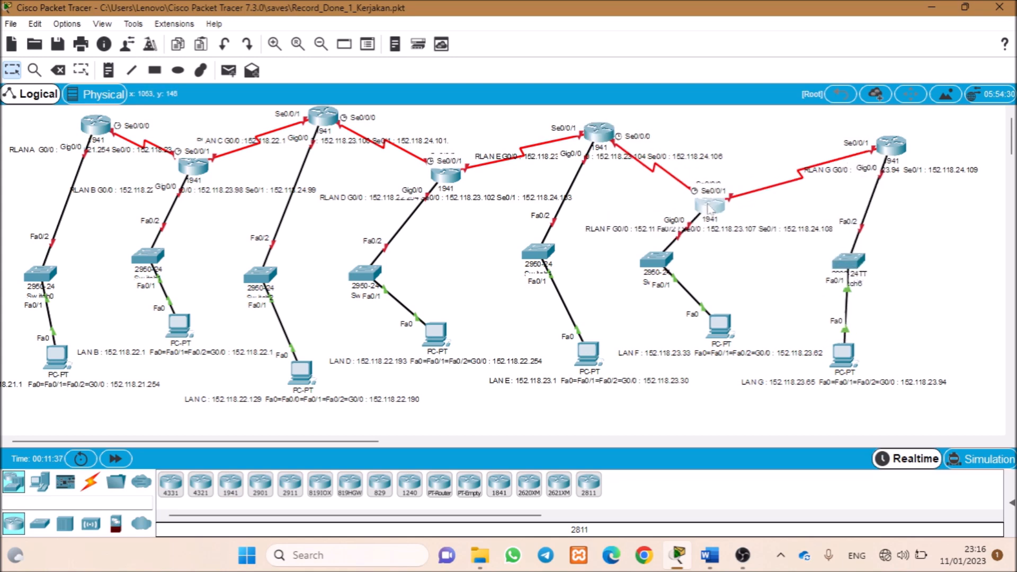
- Set the IP address of the RLAN A router's GigabitEthernet0/0 interface to 152.118.21.254
double_click(94, 127)
left_click(378, 95)
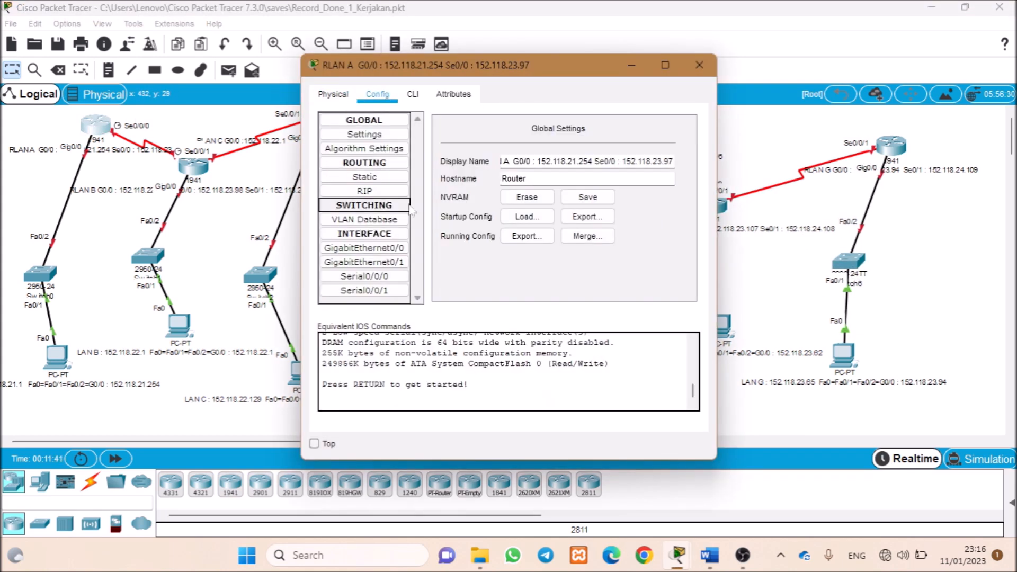
left_click(400, 253)
left_click(592, 207)
type("152.118.21.254")
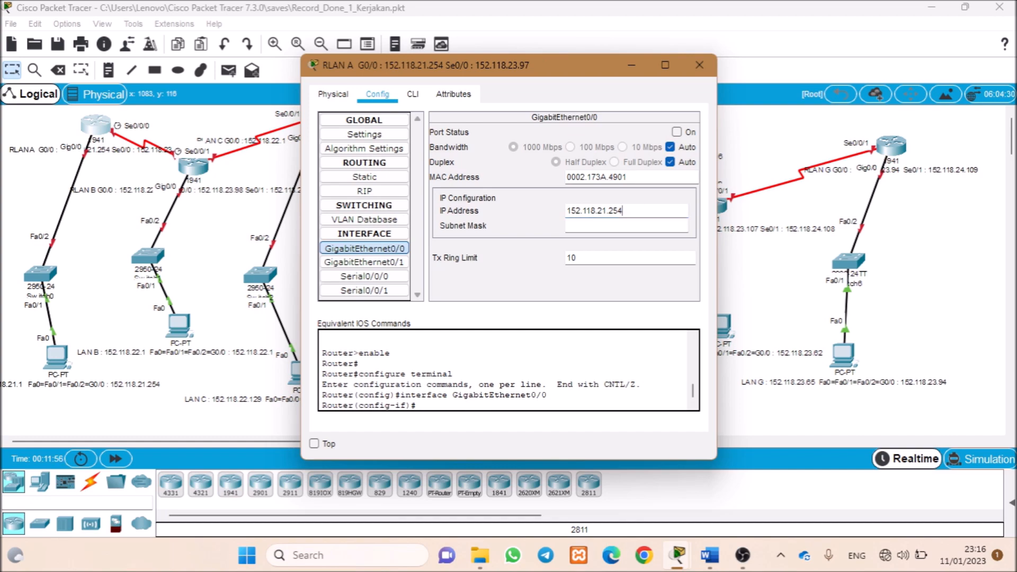
- Copy LAN A's mask 255.255.255.0 from the Word subnet table into RLAN A's GigabitEthernet0/0 interface and turn the port on
key("Tab")
key("alt+Tab")
scroll(769, 318, "up", 10)
scroll(768, 318, "down", 3)
left_click_drag(737, 514, 833, 517)
double_click(893, 287)
key("ctrl+c")
key("alt+Tab")
left_click_drag(612, 226, 530, 230)
key("ctrl+v")
left_click(676, 132)
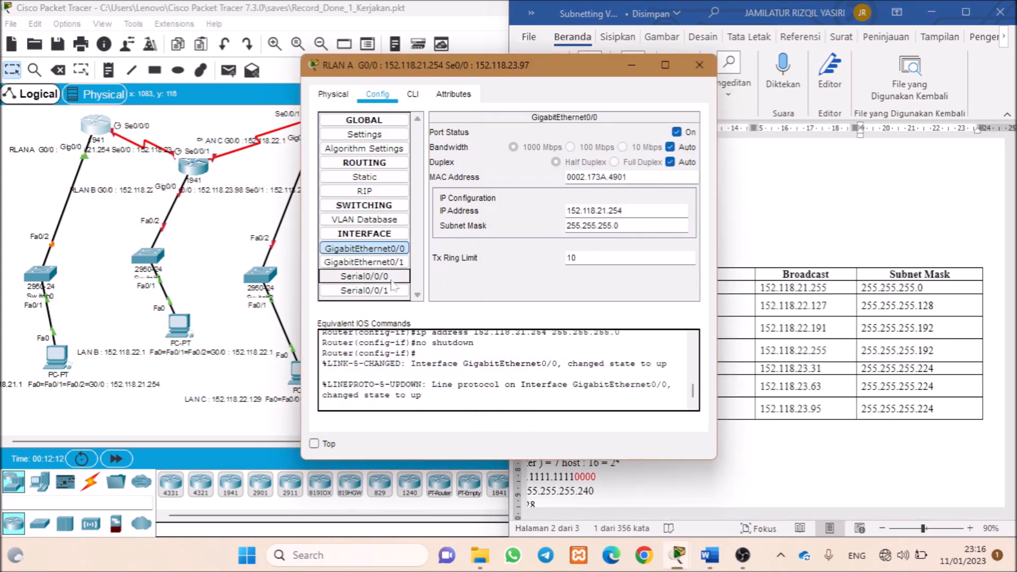
- Set the IP address of the RLAN A router's Serial0/0/0 interface to 152.118.23.97
left_click(365, 276)
left_click(625, 194)
type("15")
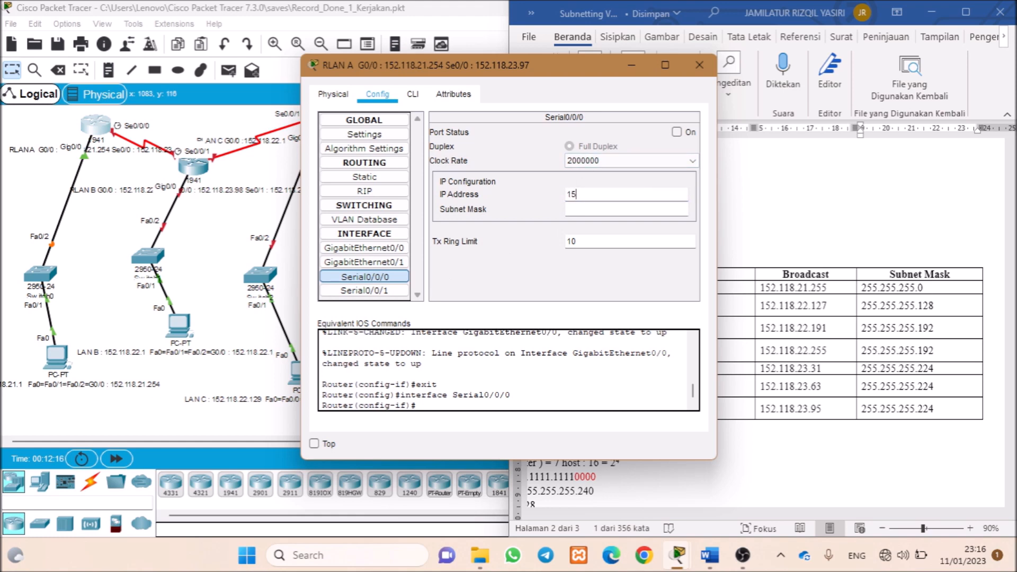
type("2.118.23")
- Copy the WAN mask 255.255.255.240 from the Word document into RLAN A's Serial0/0/0 interface and turn the port on
key("alt+Tab")
scroll(763, 323, "down", 10)
scroll(763, 323, "up", 4)
left_click_drag(762, 515, 688, 524)
scroll(763, 318, "up", 3)
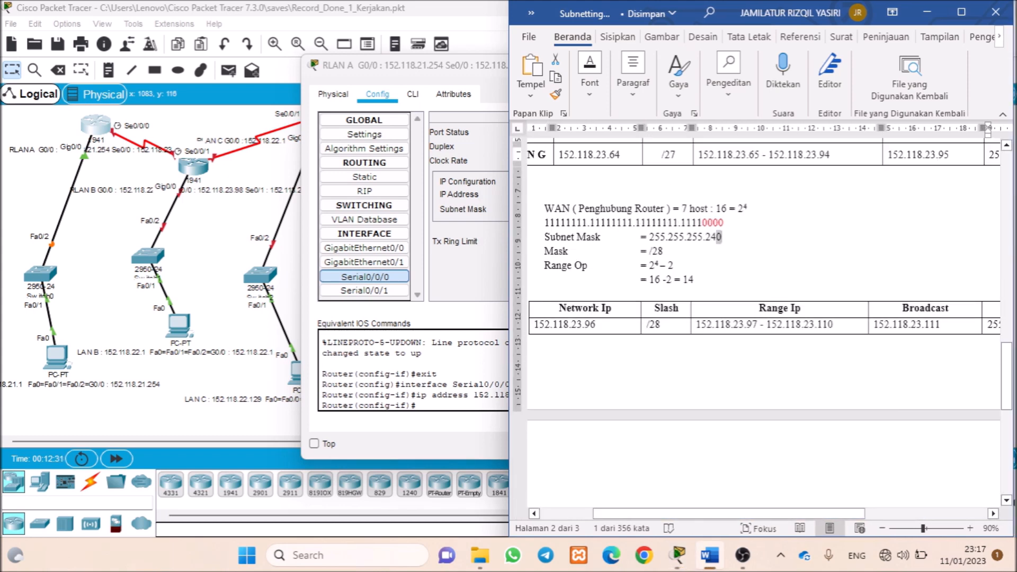
left_click_drag(720, 237, 651, 239)
key("ctrl+c")
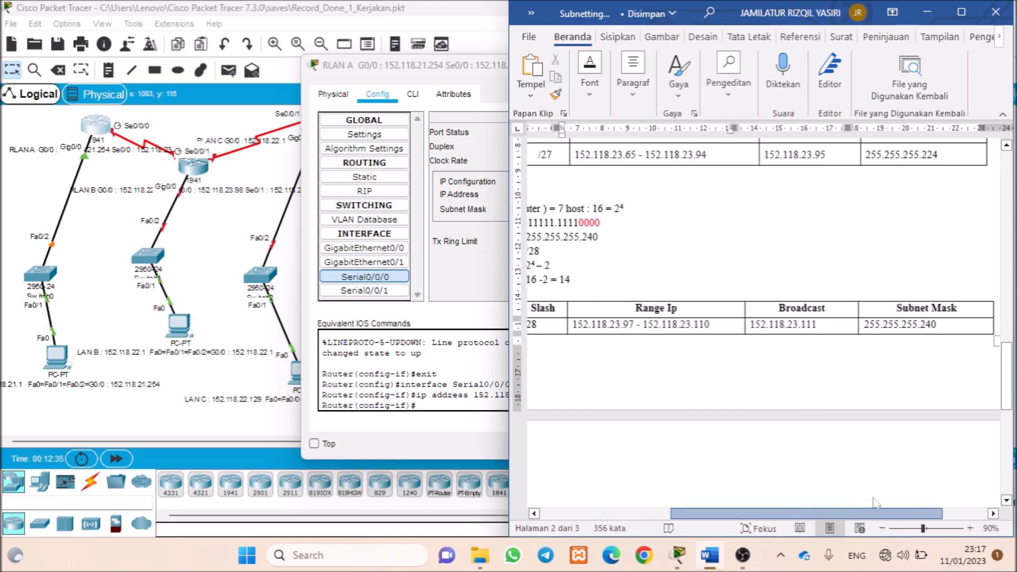
key("alt+Tab")
left_click_drag(621, 210, 553, 217)
key("ctrl+v")
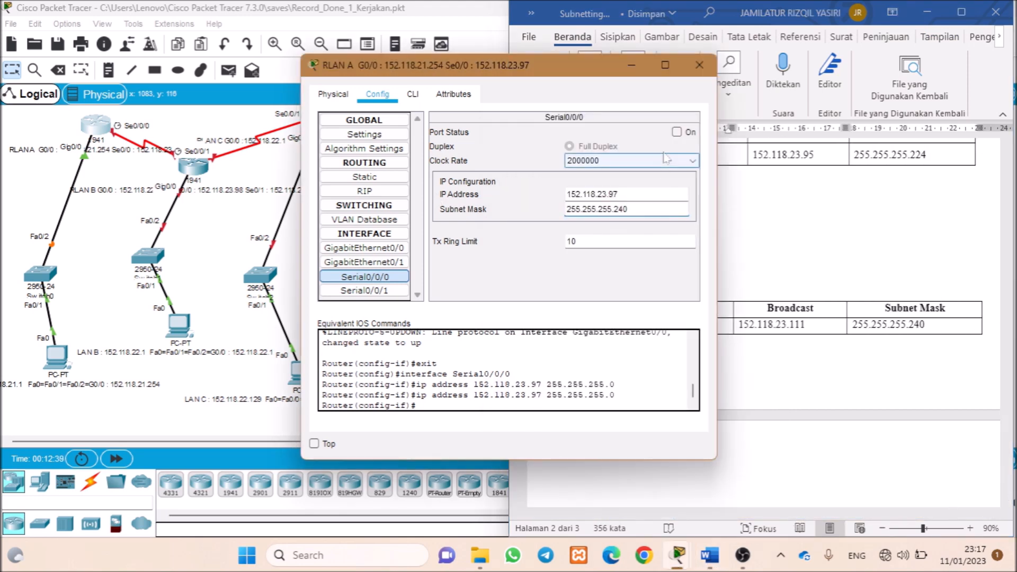
left_click(677, 132)
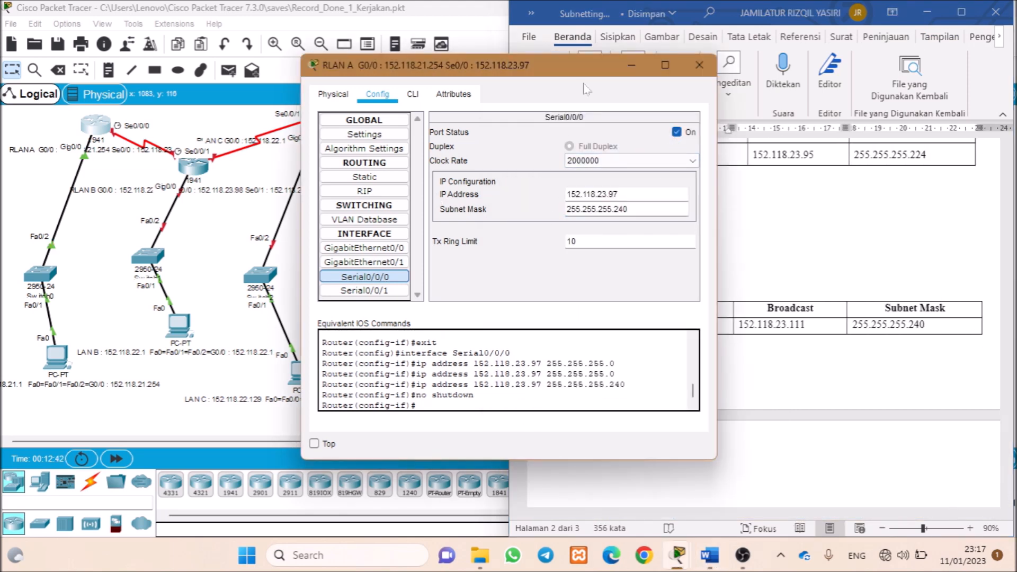
- Set the IP address of the RLAN B router's GigabitEthernet0/0 interface to 152.118.22.126
left_click(700, 64)
left_click(204, 170)
left_click(378, 94)
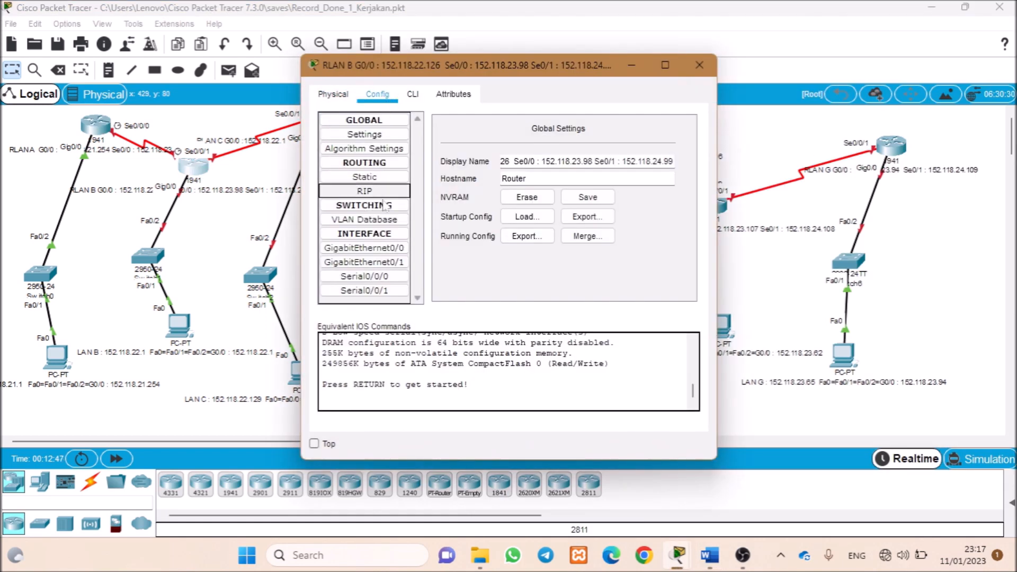
left_click(364, 248)
left_click(583, 211)
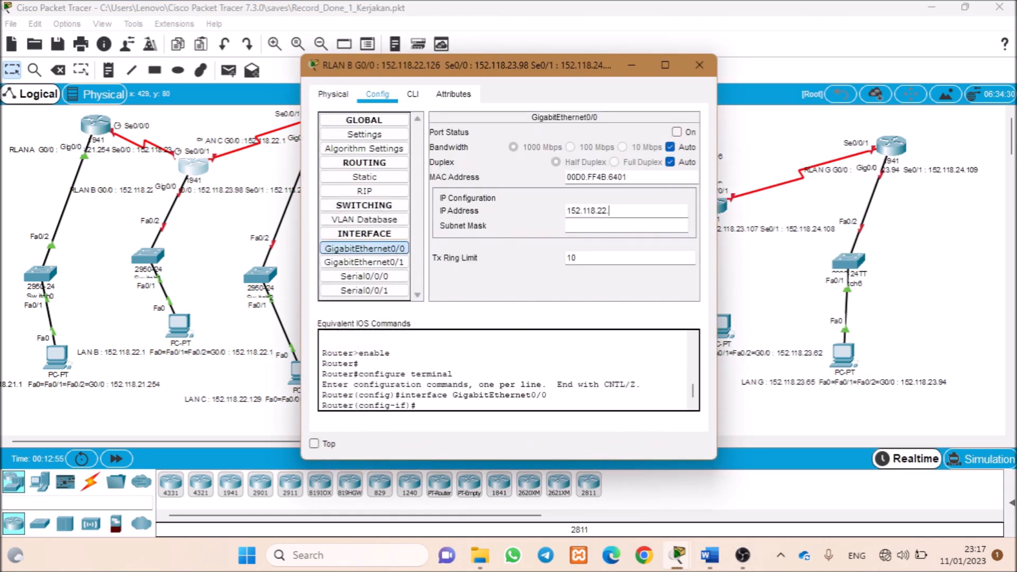
type("152.118.22.126")
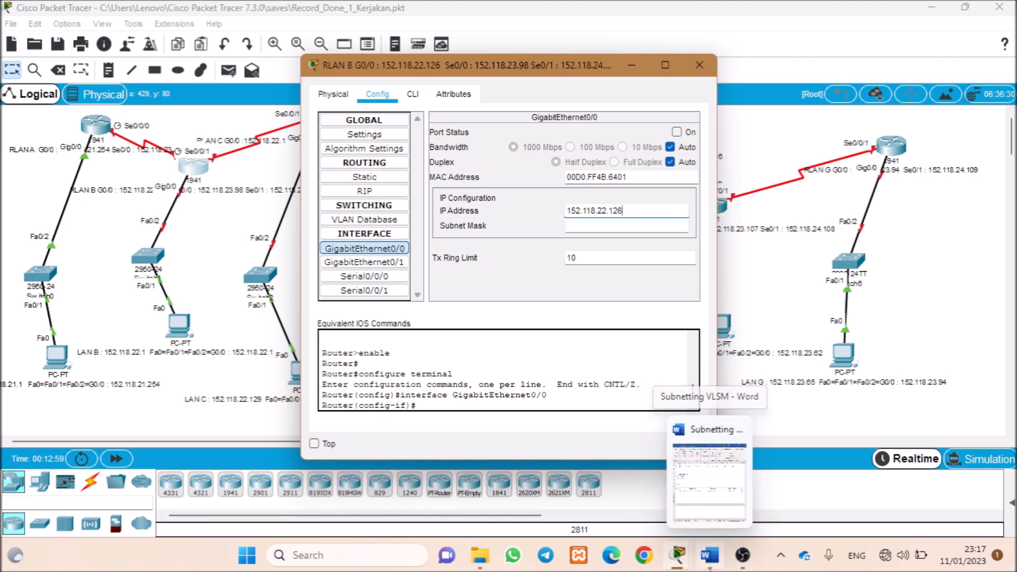
- Copy LAN B's mask 255.255.255.128 from the Word subnet table into RLAN B's GigabitEthernet0/0 interface and turn the port on
left_click(710, 555)
left_click_drag(927, 409, 852, 409)
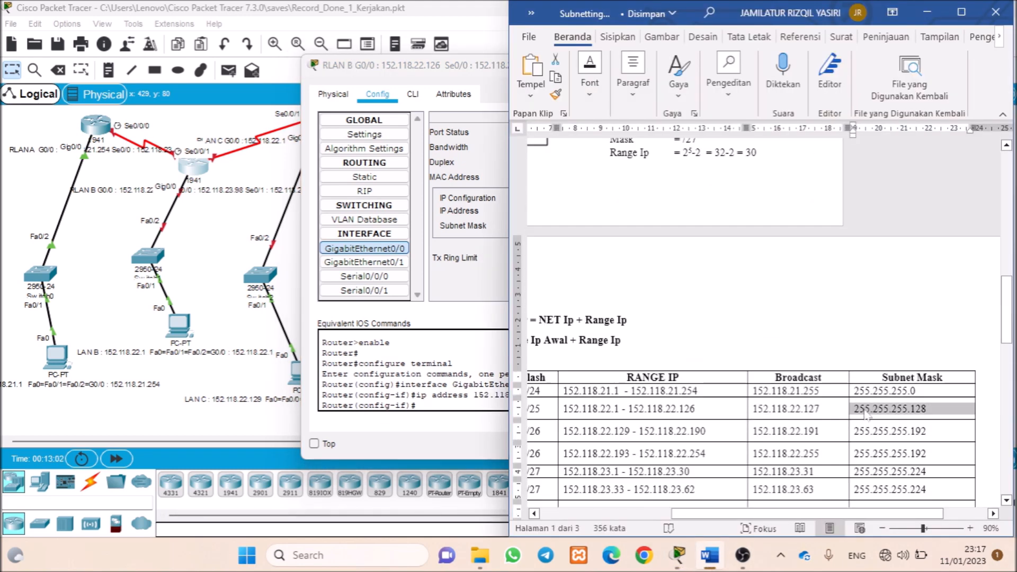
left_click(435, 268)
double_click(588, 226)
key("ctrl+v")
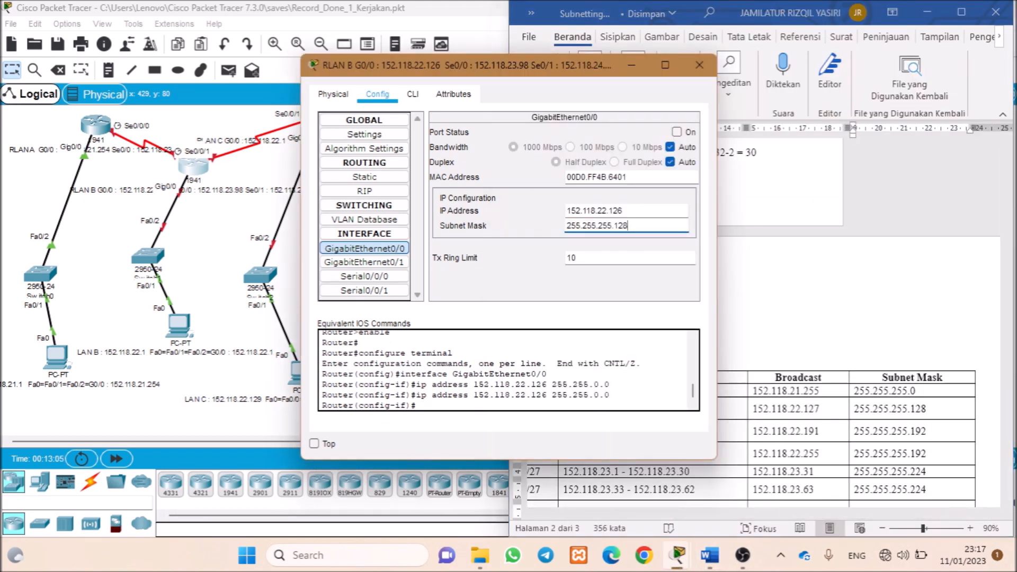
left_click(677, 132)
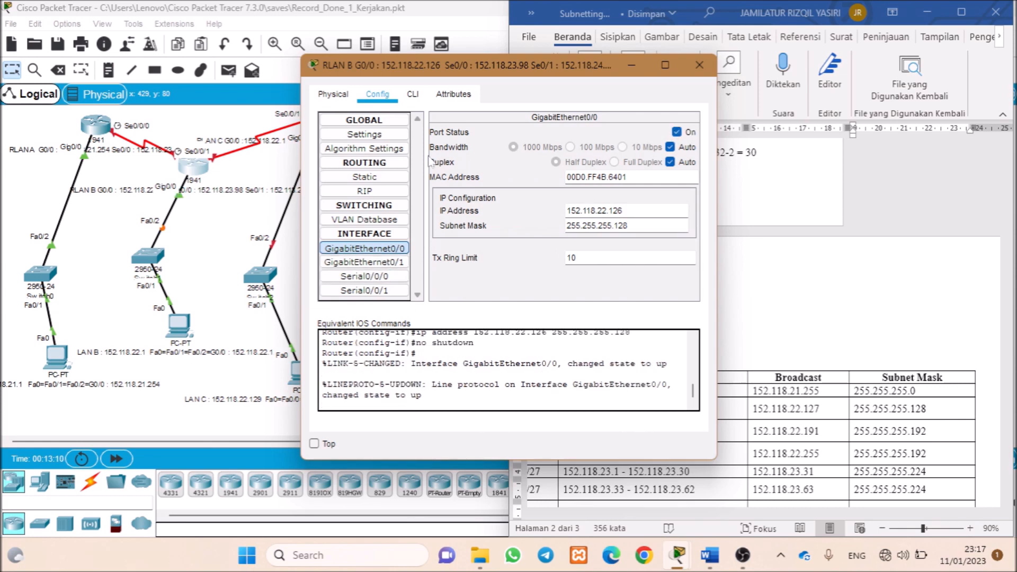
- Set the IP address of the RLAN B router's Serial0/0/0 interface to 152.118.23.98, widening the device window to show its full title
left_click(365, 277)
left_click(628, 160)
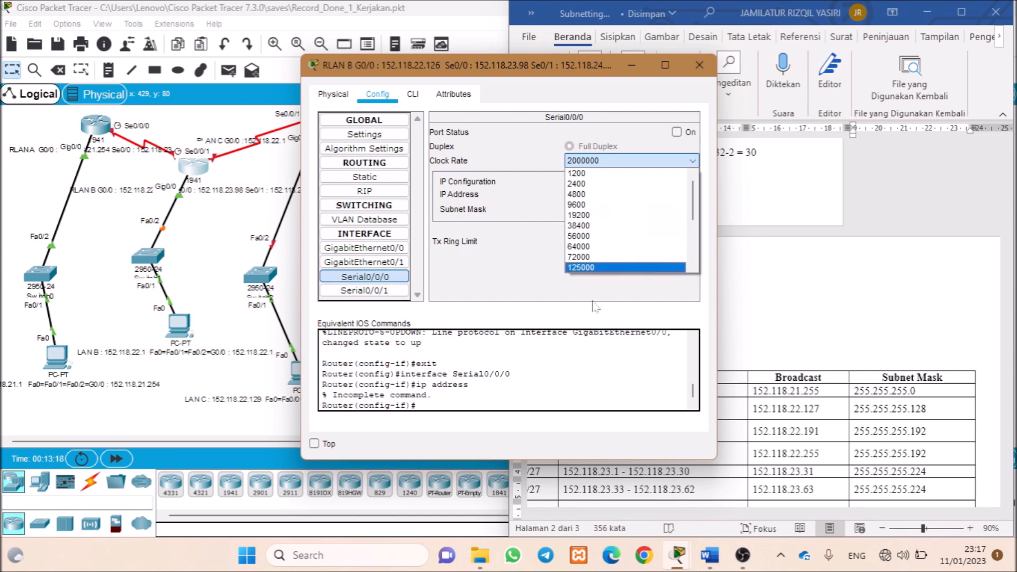
left_click(546, 269)
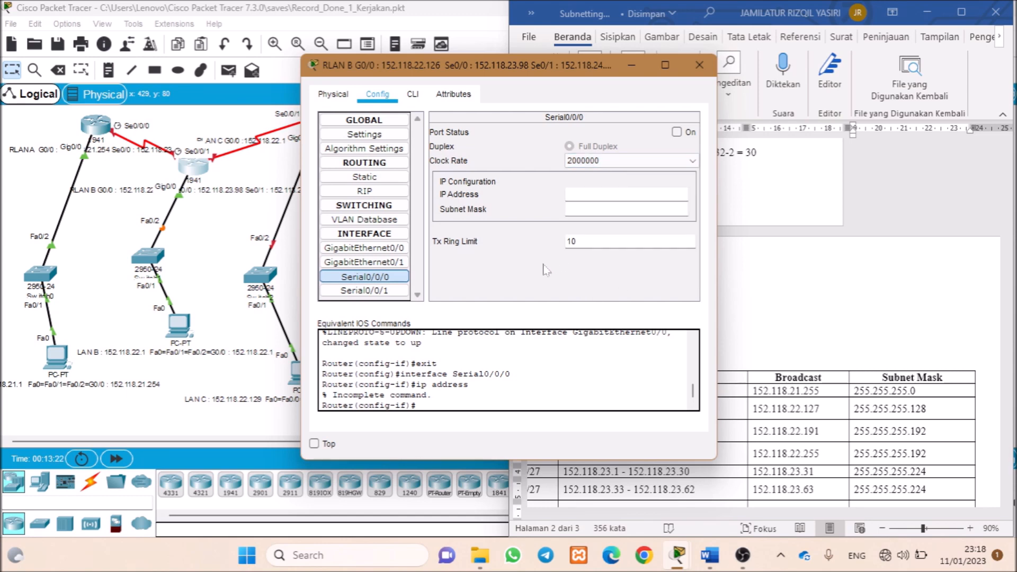
left_click_drag(474, 69, 488, 72)
left_click(630, 197)
left_click_drag(733, 131, 828, 127)
type("152")
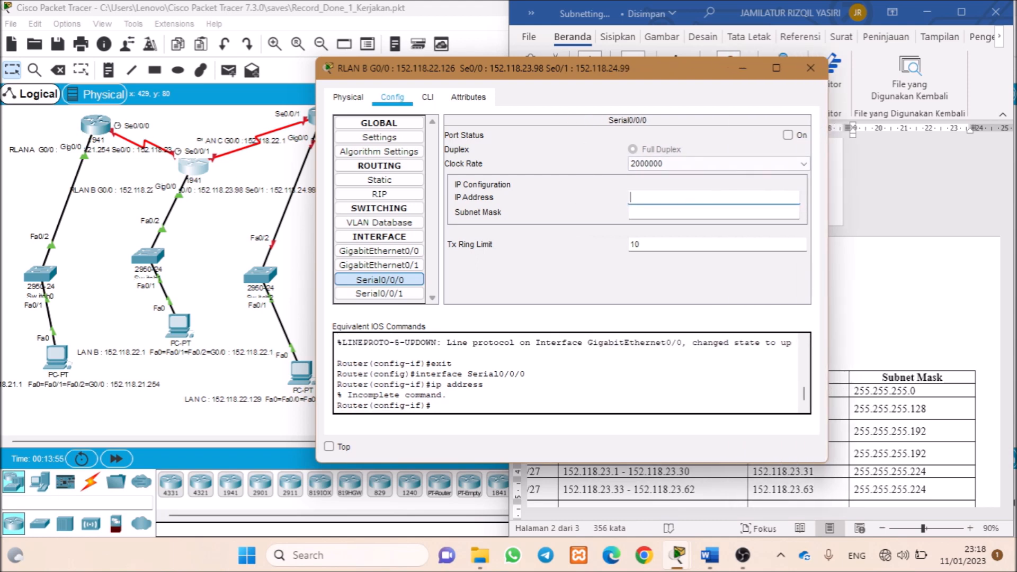
type(".118.23.98")
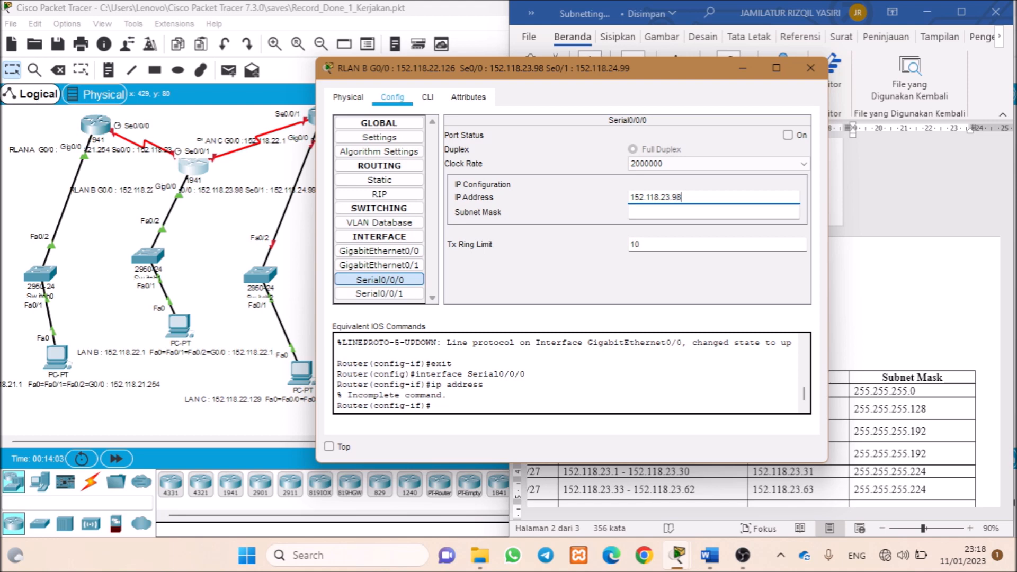
- Set the mask of RLAN B's Serial0/0/0 interface to 255.255.255.240, check it against the Word WAN table, and turn the port on
left_click(667, 213)
key("BackSpace")
key("BackSpace")
key("BackSpace")
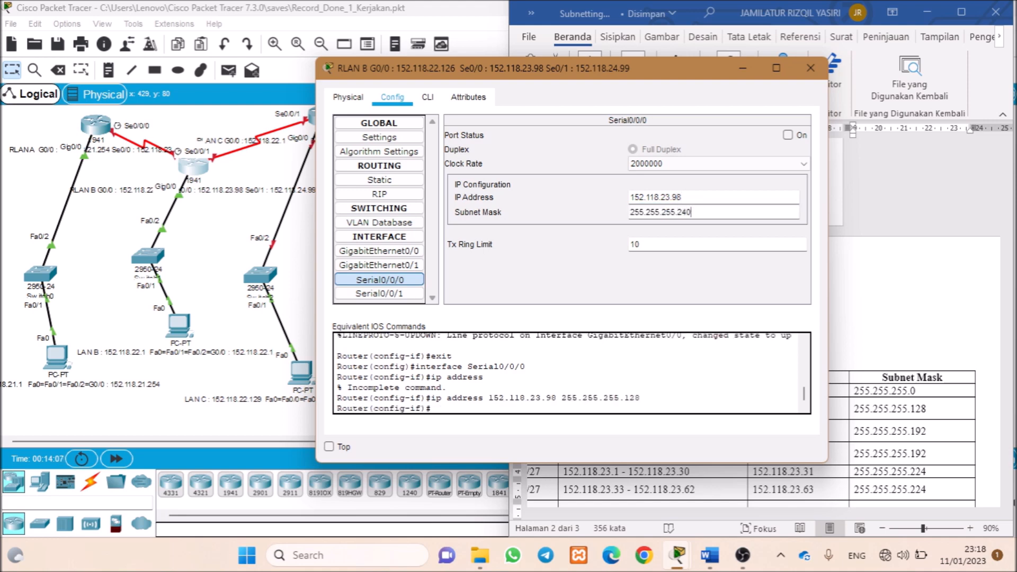
scroll(941, 426, "down", 5)
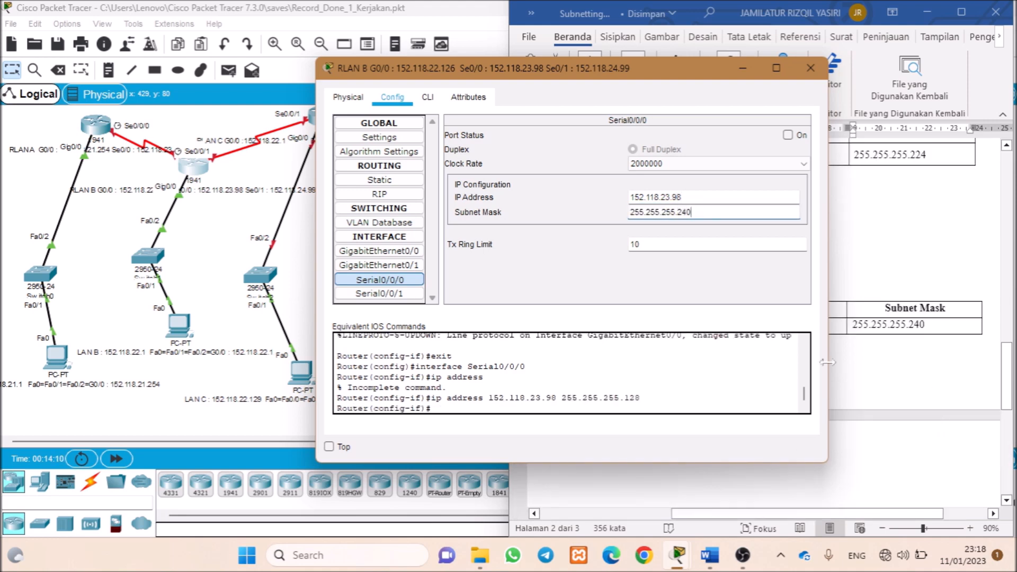
left_click(788, 135)
- Give RLAN B's Serial0/0/1 interface the address 152.118.24.99 with mask 255.255.255.240 and turn the port on
left_click(379, 294)
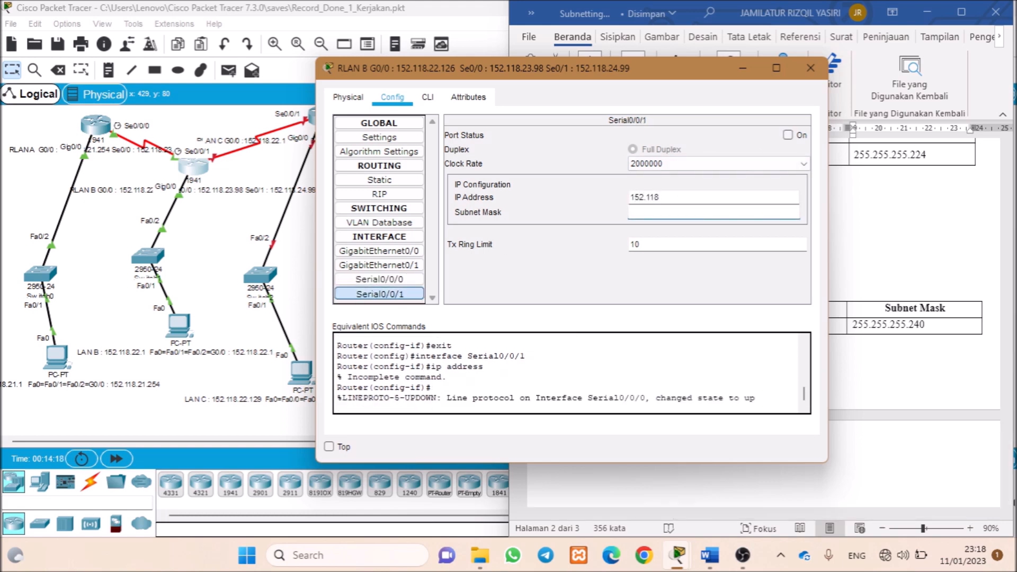
key("Tab")
type("255.255.255.128")
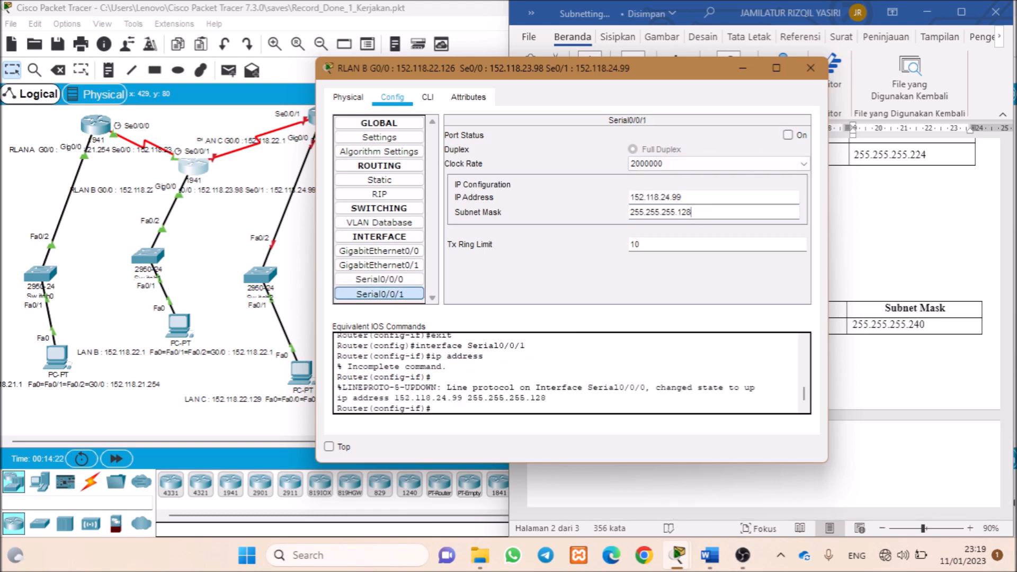
key("Return")
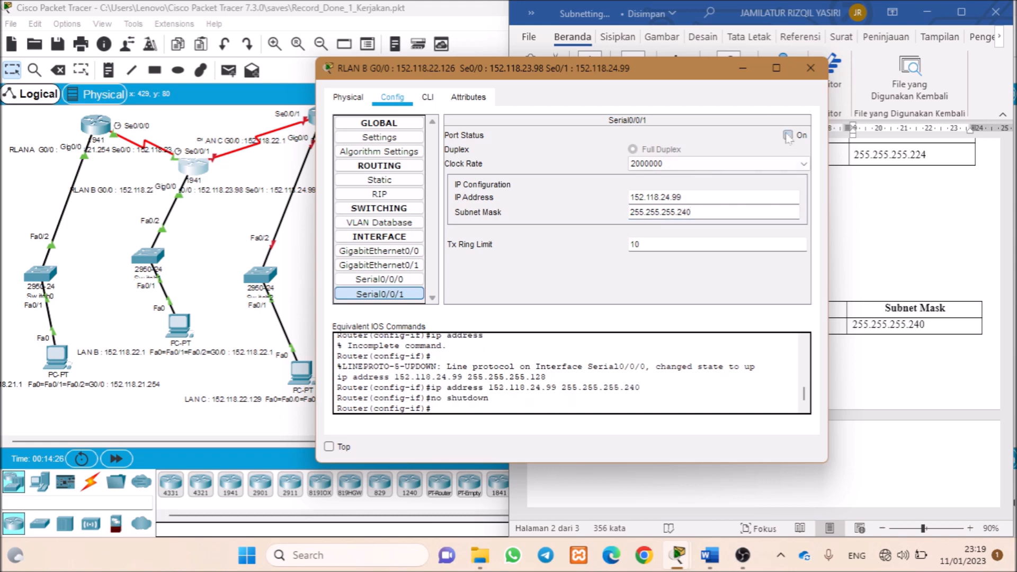
left_click(788, 135)
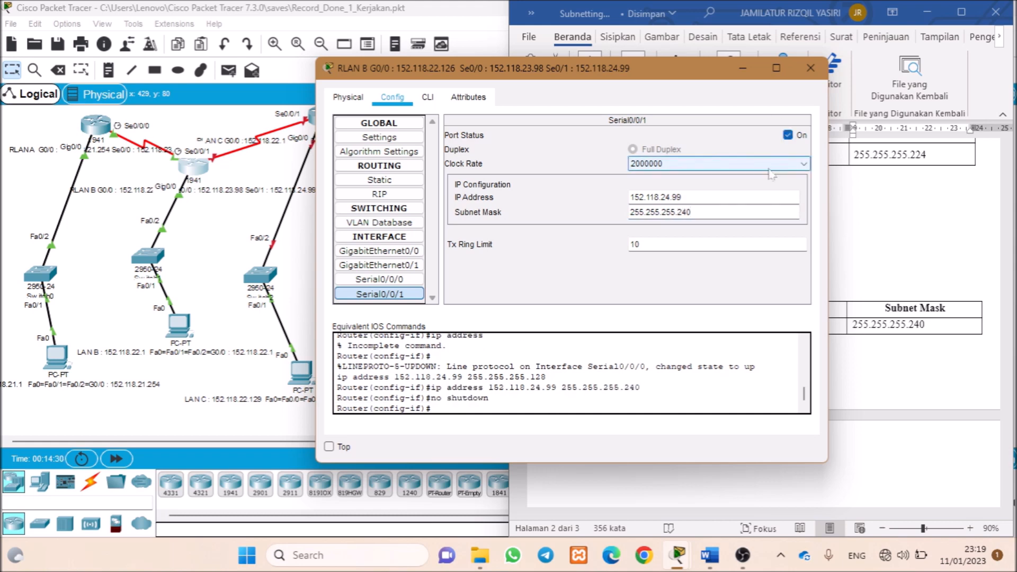
- Set the clock rate to 9600 on both RLAN B serial interfaces, Serial0/0/1 and Serial0/0/0, and close the router's window
left_click(770, 164)
scroll(684, 212, "up", 5)
left_click(683, 208)
left_click(379, 279)
left_click(684, 163)
left_click(684, 209)
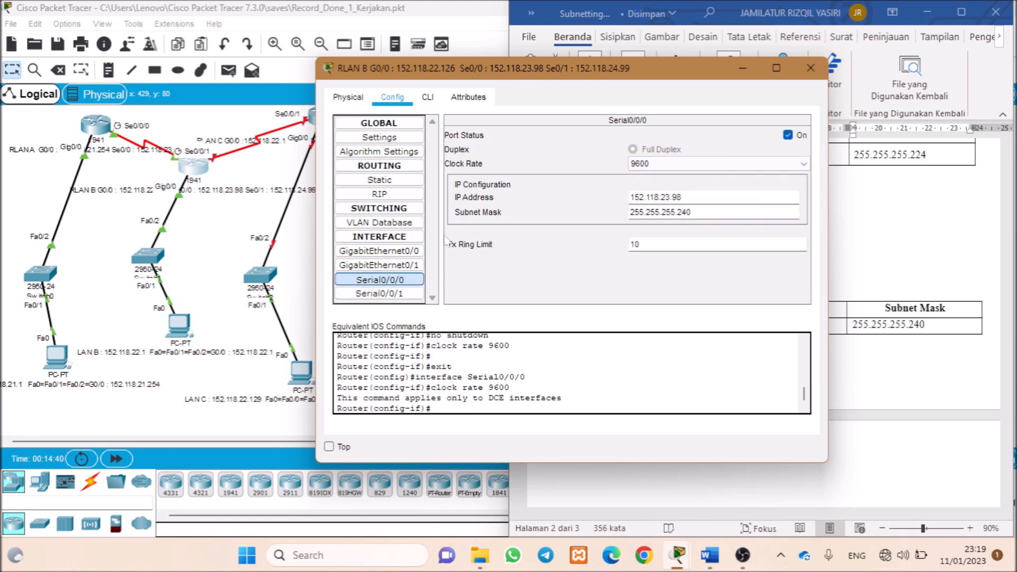
left_click(810, 69)
- Change the clock rate of the RLAN A router's Serial0/0/0 interface and close the router's window
left_click(96, 125)
left_click(365, 277)
left_click(631, 161)
scroll(650, 200, "up", 2)
left_click(650, 196)
left_click(700, 64)
- Set the IP address of the RLAN C router's GigabitEthernet0/0 interface to 152.118.22.190
left_click(339, 125)
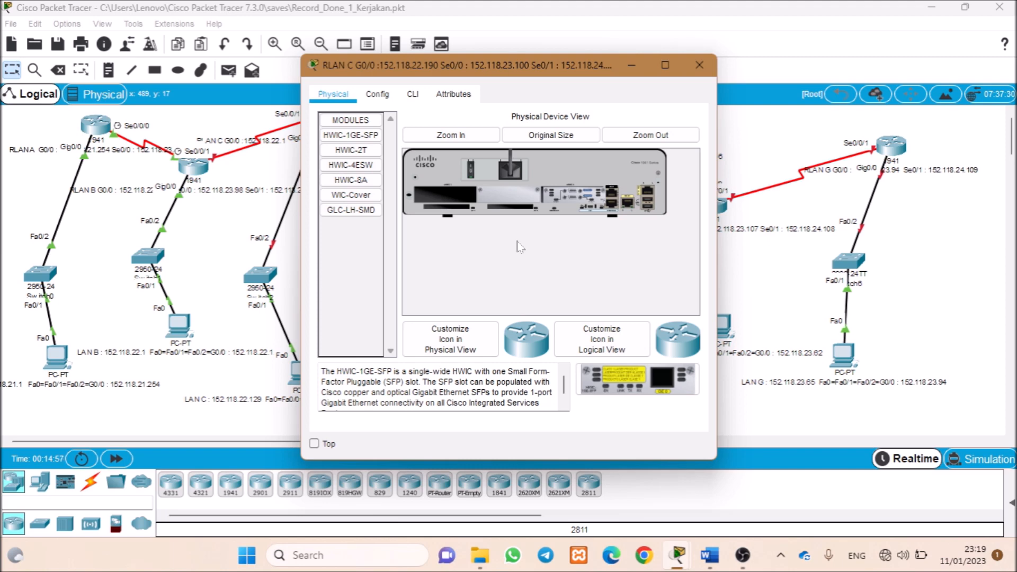
left_click(377, 94)
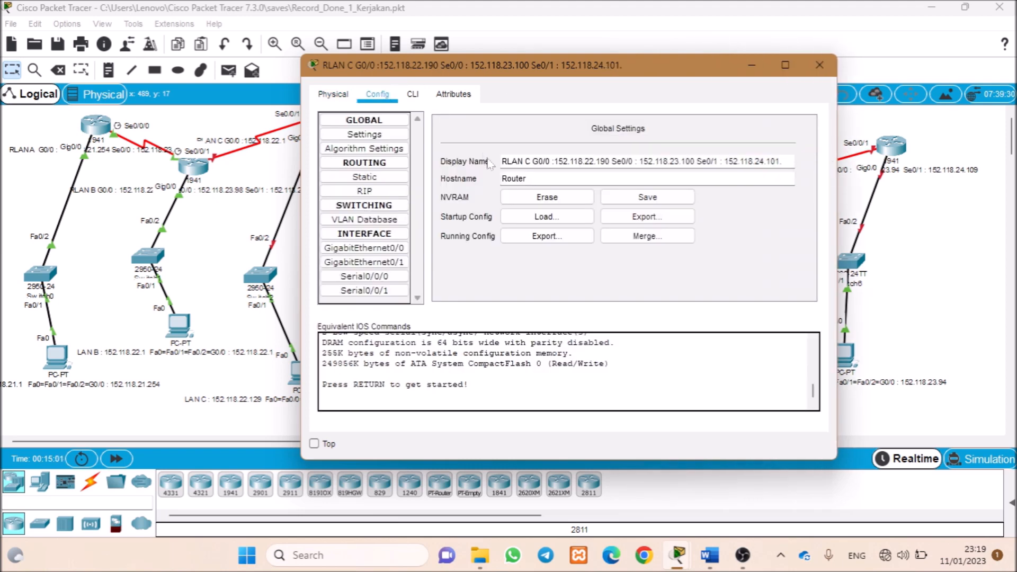
left_click(365, 176)
left_click(365, 248)
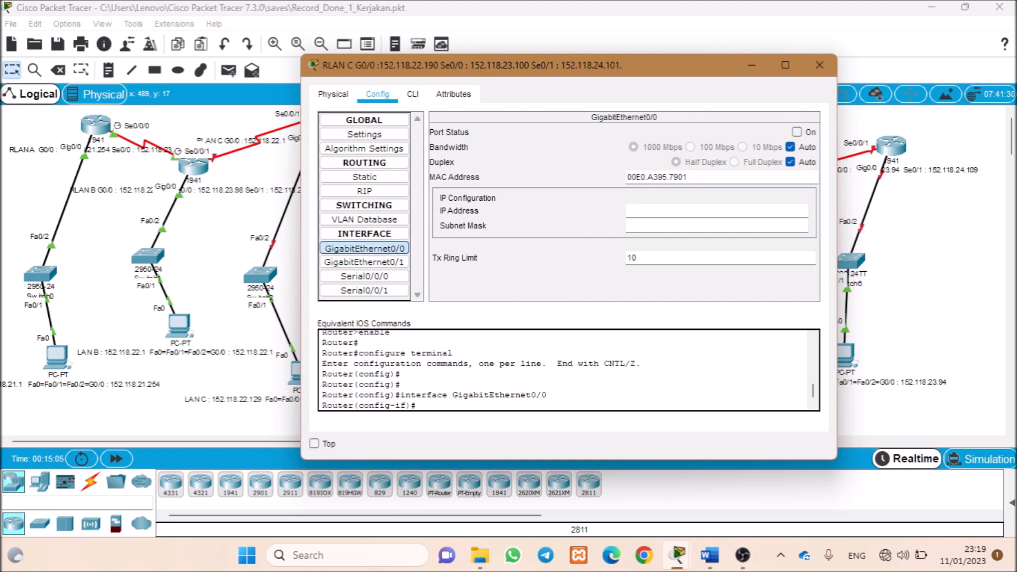
type("152.118.22.190")
key("Tab")
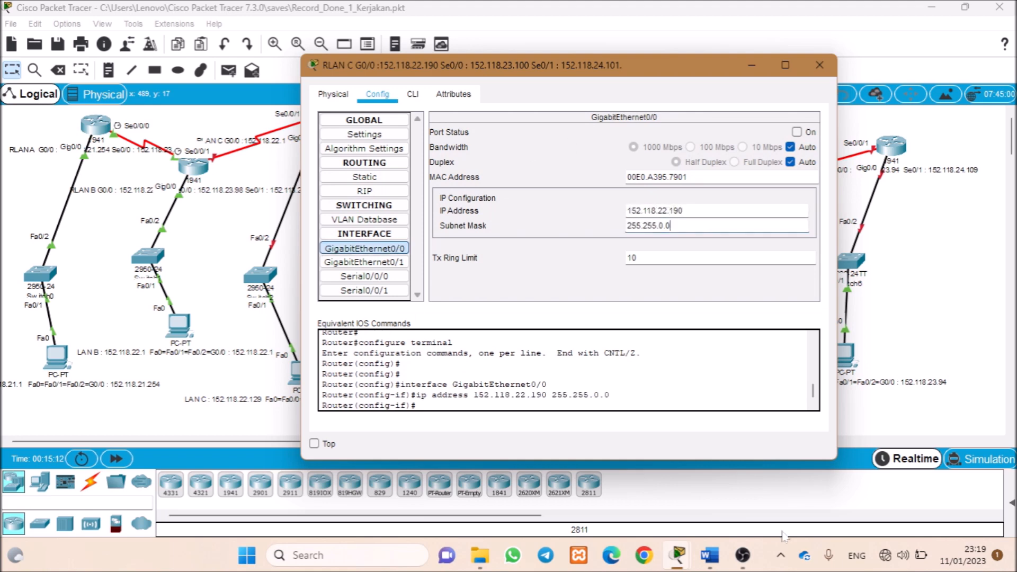
- Look up LAN C's mask in the Word table, set RLAN C's GigabitEthernet0/0 mask to 255.255.255.192, and turn the port on
left_click(710, 555)
scroll(763, 318, "up", 10)
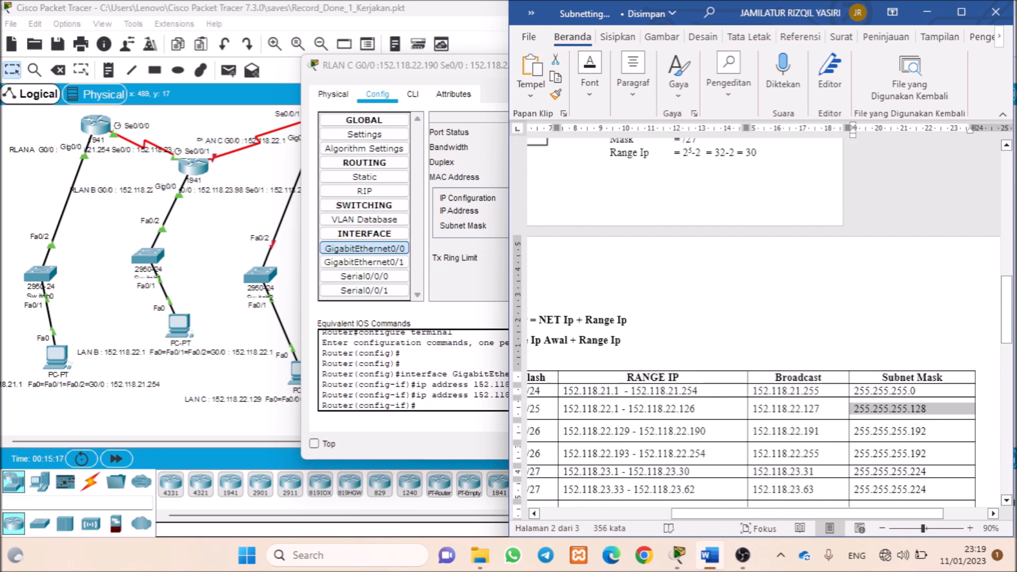
key("alt+Tab")
key("BackSpace")
key("BackSpace")
key("BackSpace")
type("255.192")
key("Return")
left_click(375, 279)
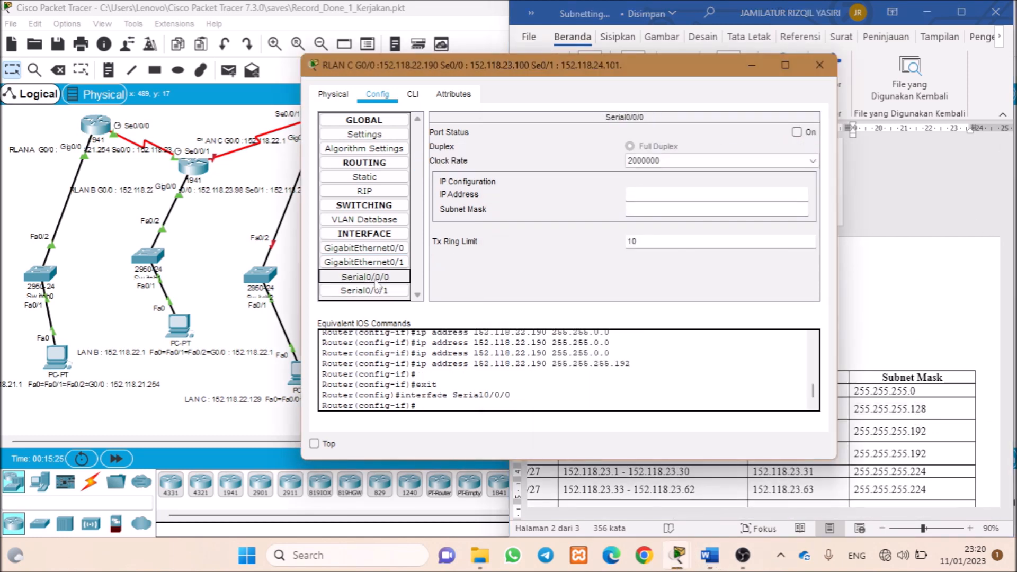
left_click(382, 249)
left_click(798, 132)
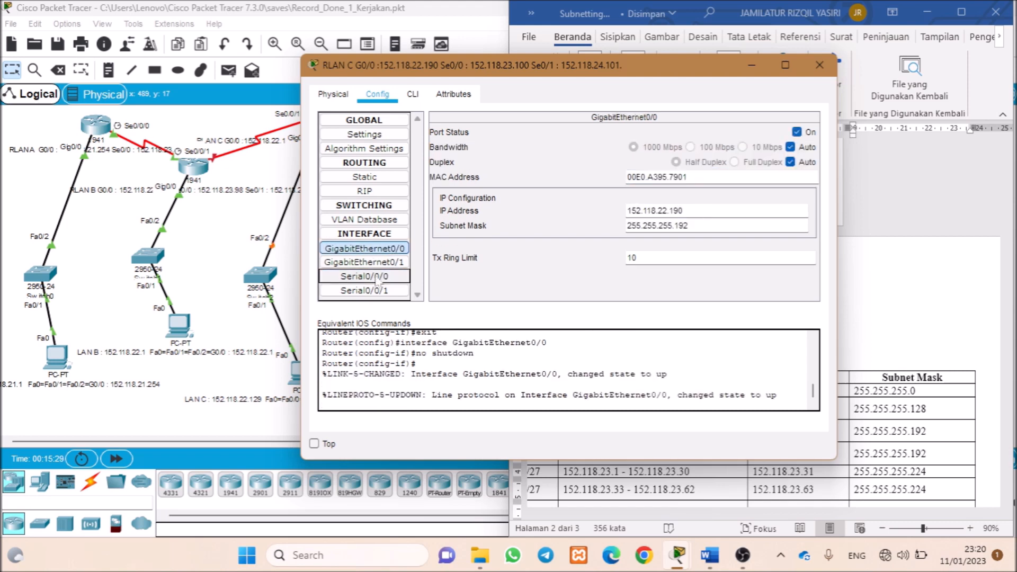
- Set RLAN C's Serial0/0/0 interface to clock rate 9600 and IP address 152.118.23.100
left_click(376, 277)
left_click(676, 161)
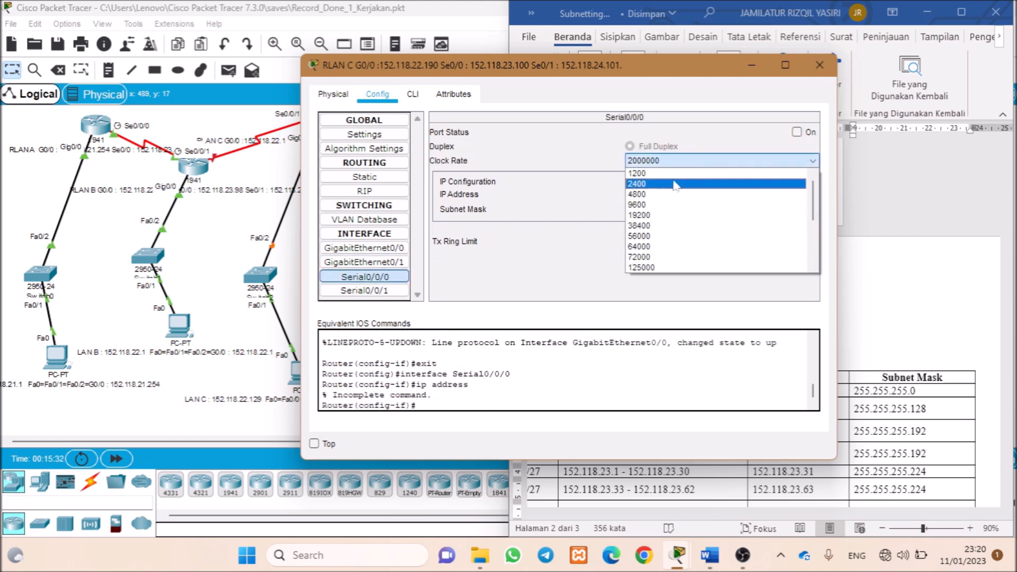
left_click(676, 205)
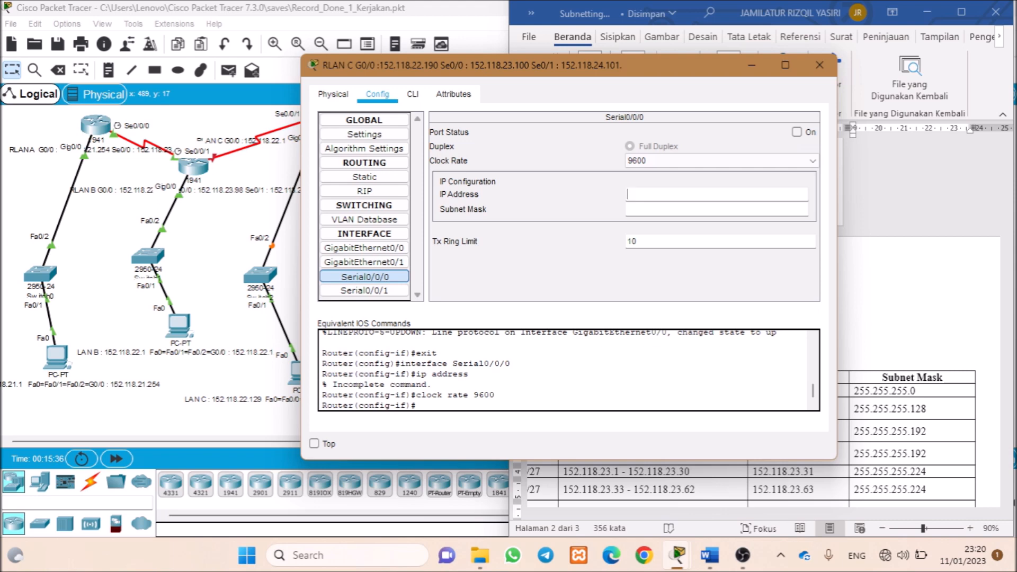
left_click(677, 194)
type("152.118.23.100")
- Set the subnet mask of RLAN C's Serial0/0/0 interface to 255.255.255.240 and turn the port on
left_click(672, 209)
type("255.255.255.192")
key("Return")
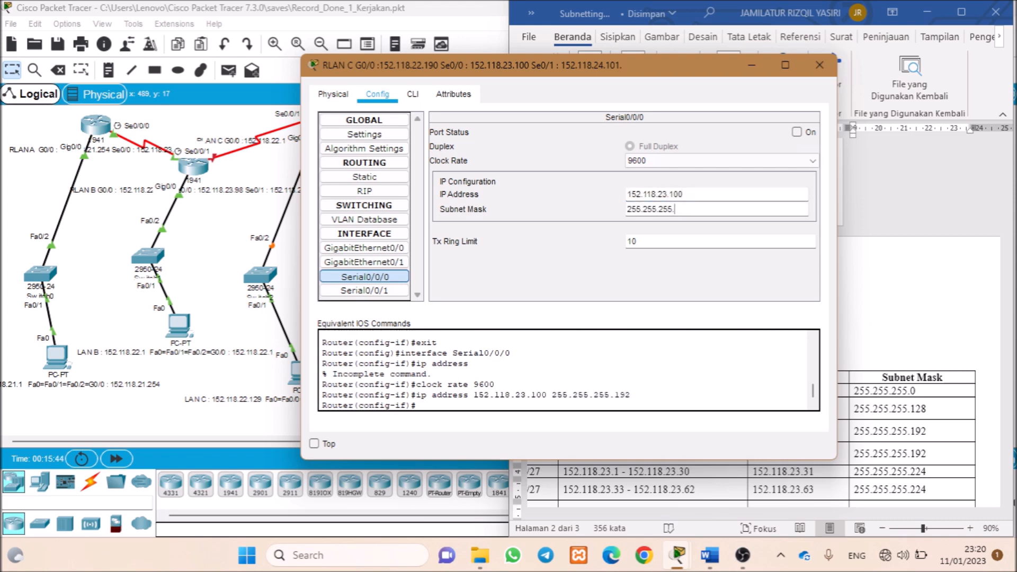
type("0")
key("Return")
left_click(797, 131)
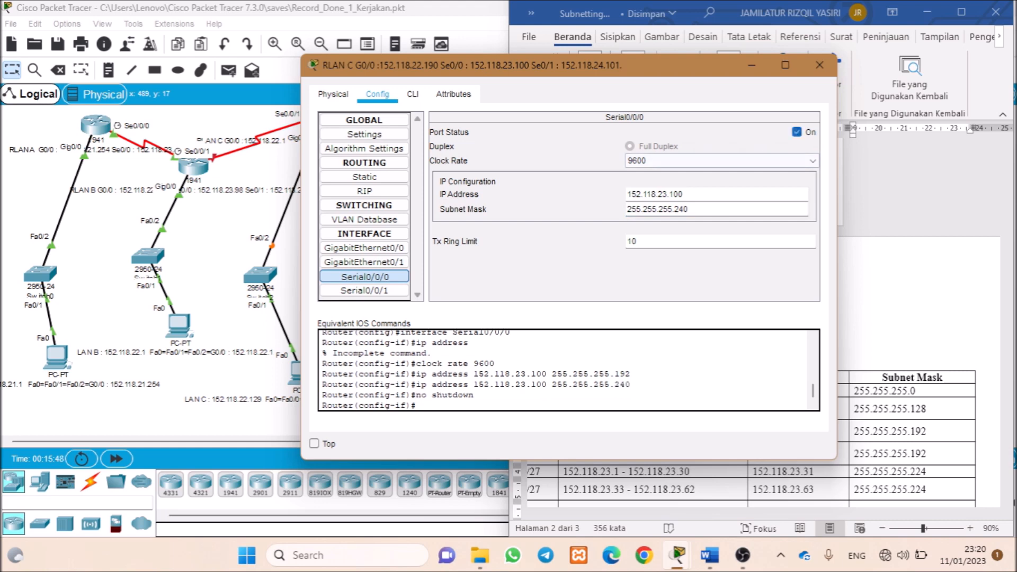
- Set RLAN C's Serial0/0/1 interface to clock rate 9600 and IP address 152.118.24.101
left_click(375, 291)
left_click(689, 160)
scroll(668, 223, "down", 3)
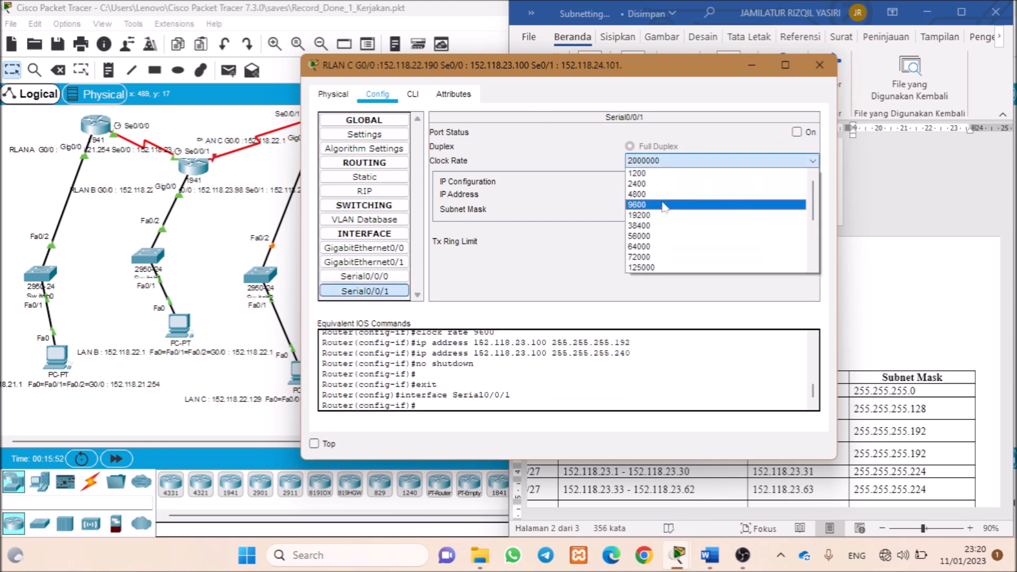
left_click(665, 202)
left_click(715, 194)
type("152.118.24.101")
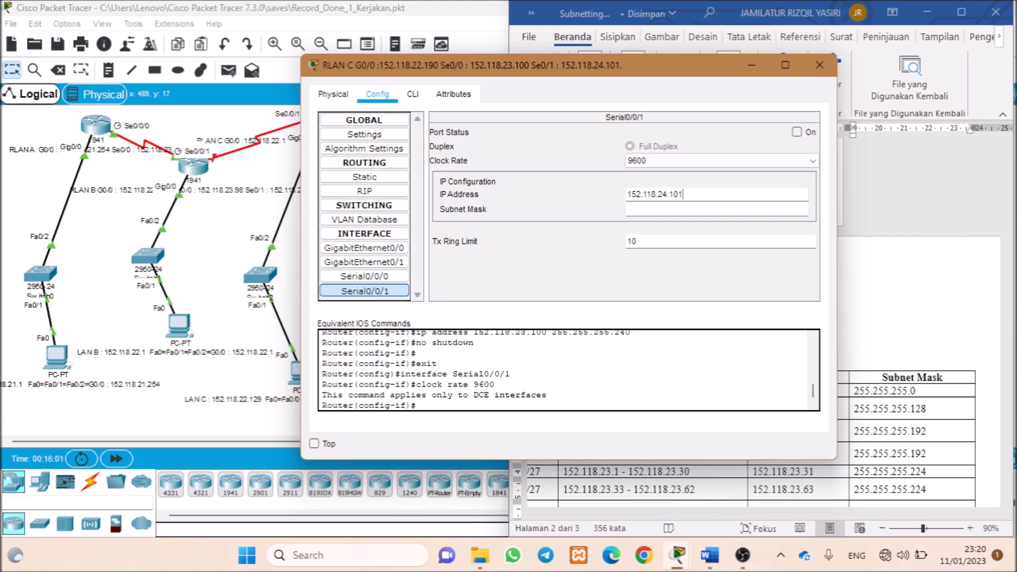
- Set RLAN C's Serial0/0/1 subnet mask to 255.255.255.240, turn the port on, and close the router's window
left_click(684, 210)
double_click(682, 209)
type("240")
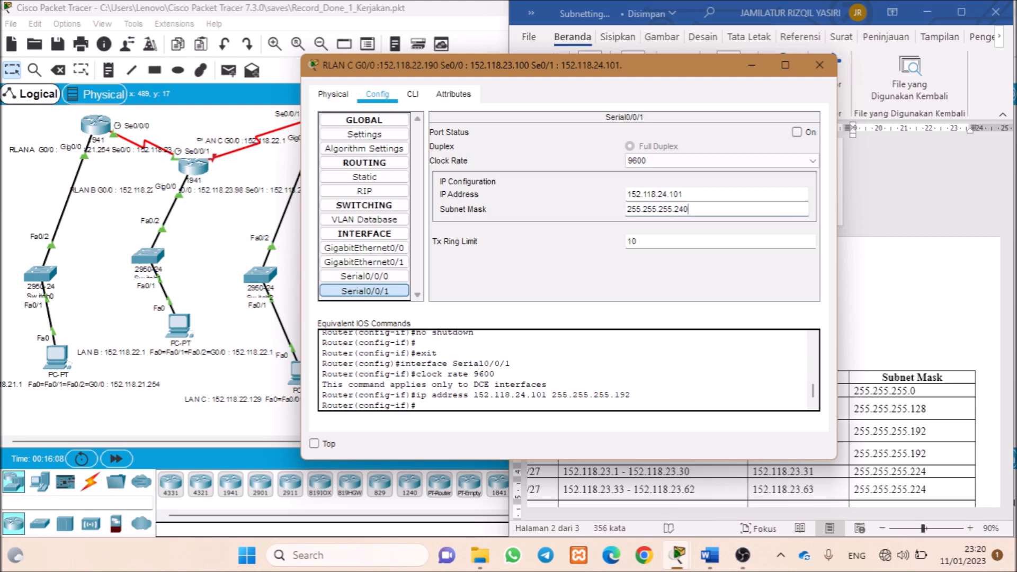
left_click(797, 132)
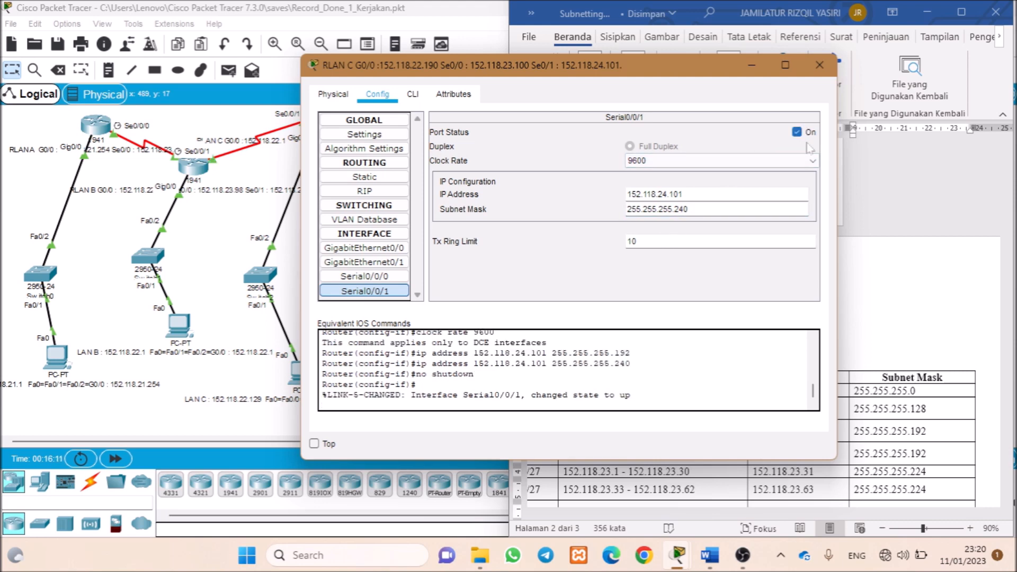
left_click(820, 64)
- Open the RLAN D router's GigabitEthernet0/0 configuration and set its IP address to 152.118.22.254
left_click(358, 448)
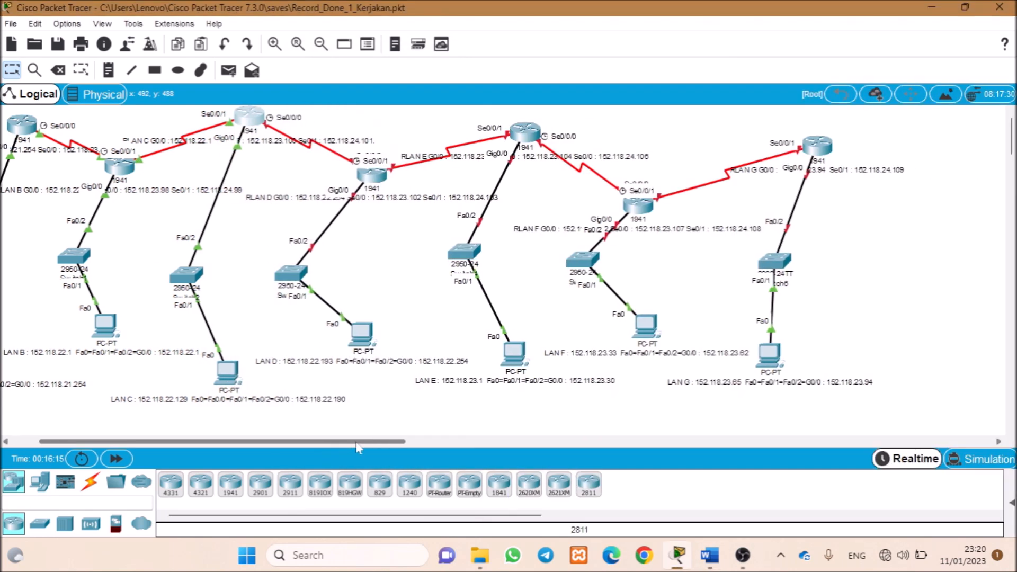
left_click_drag(356, 443, 379, 443)
left_click(310, 175)
left_click(378, 94)
left_click(383, 249)
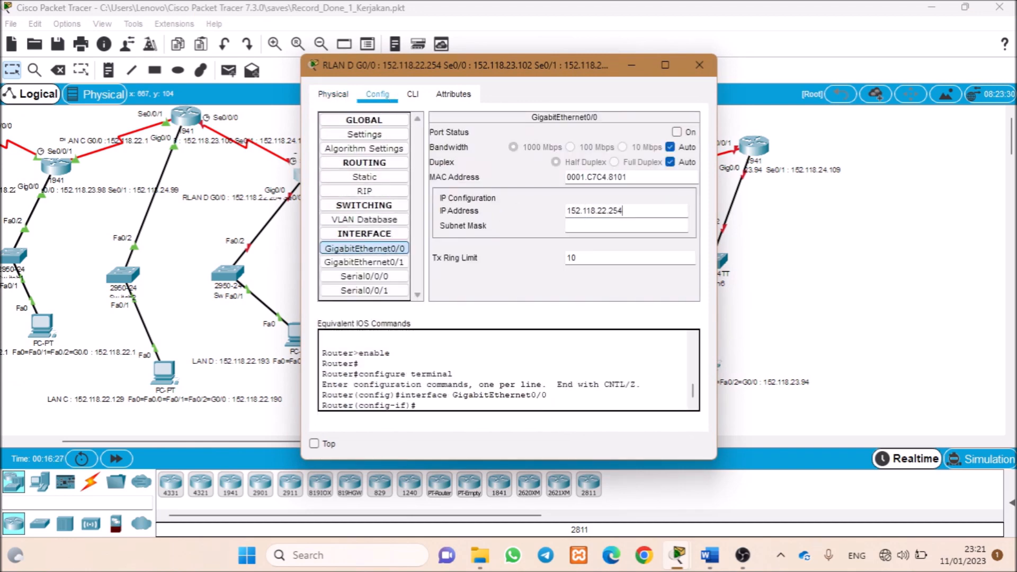
- Give GigabitEthernet0/0 on RLAN D the subnet mask listed in the Word table for 152.118.22.193 - 152.118.22.254, and turn the port on
key("Tab")
key("alt+Tab")
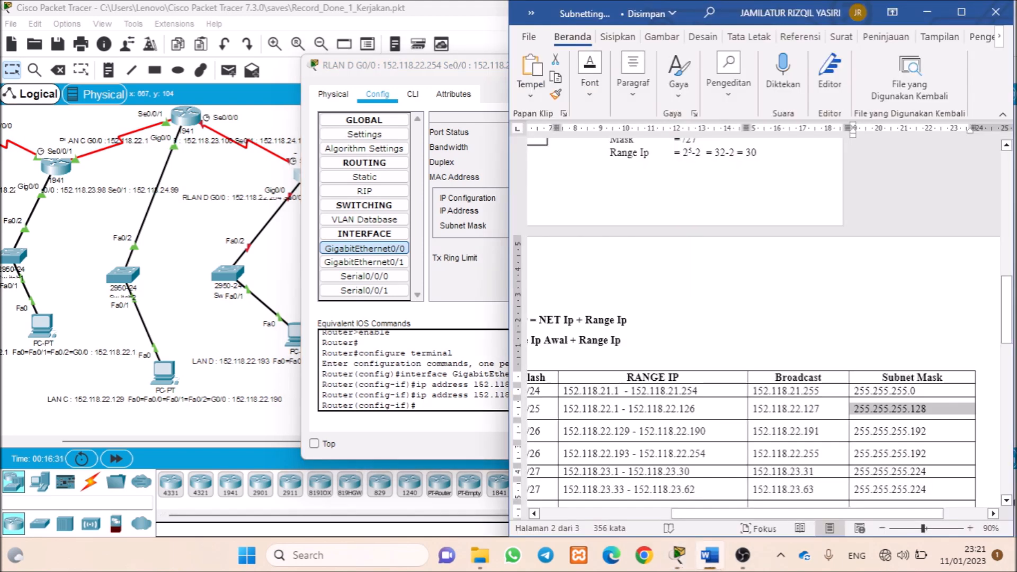
key("alt+Tab")
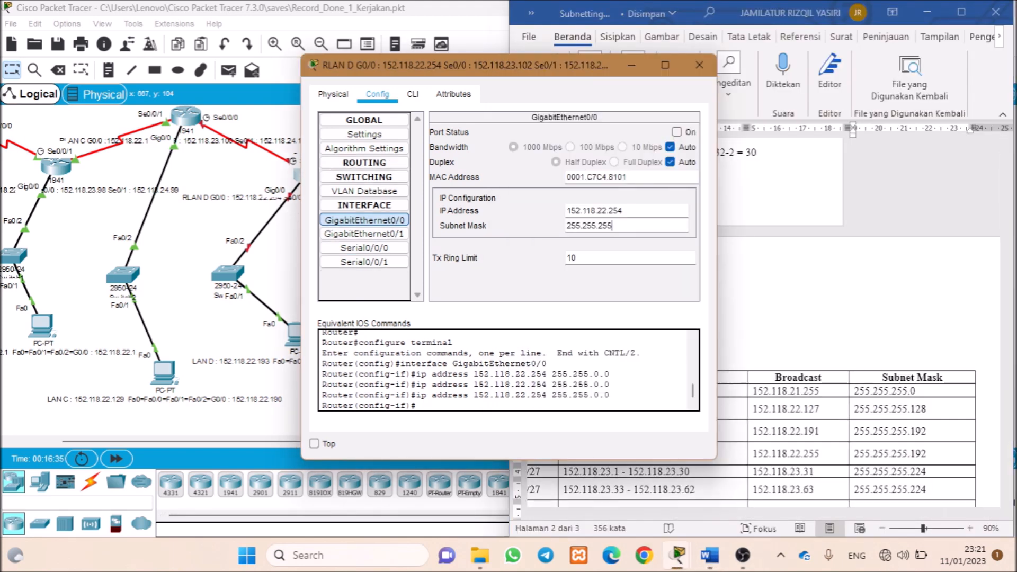
key("Return")
- Set the clock rate of RLAN D's Serial0/0/0 interface to 9600
left_click(364, 248)
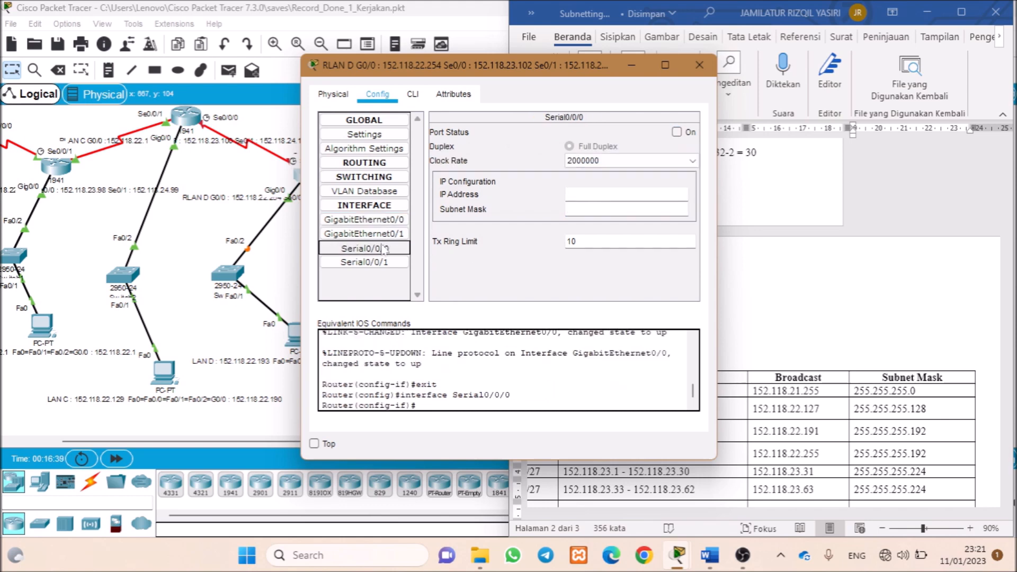
left_click(625, 160)
left_click(604, 204)
- Assign IP address 152.118.23.102 with subnet mask 255.255.255.192 to RLAN D's Serial0/0/0 and turn the port on
left_click(625, 194)
type("1")
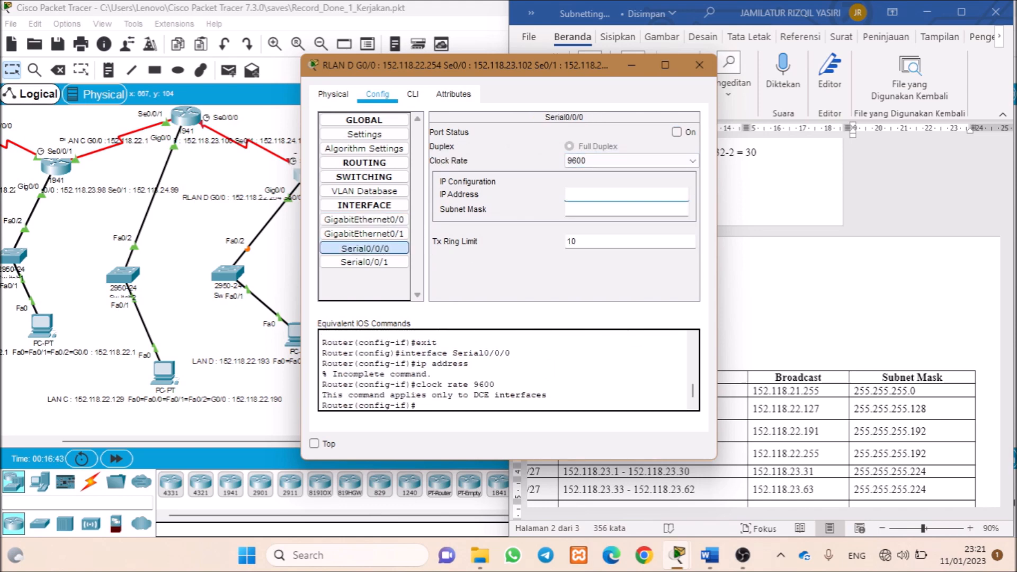
type("52.118.2")
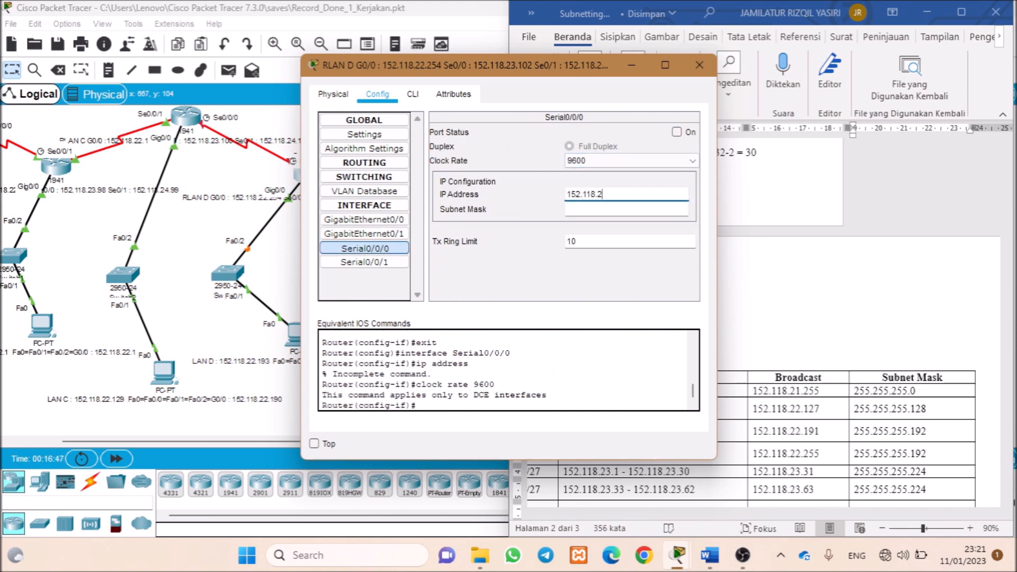
type("3.102")
key("Tab")
type("255.255.255.192")
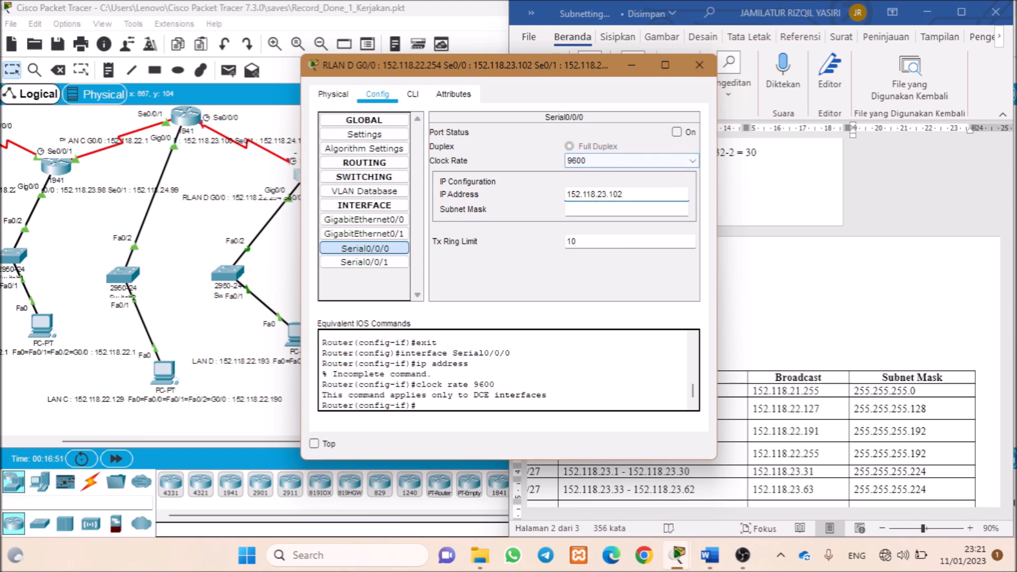
key("Return")
left_click(677, 132)
- Set the clock rate of RLAN D's Serial0/0/1 interface to 9600
left_click(364, 262)
left_click(630, 160)
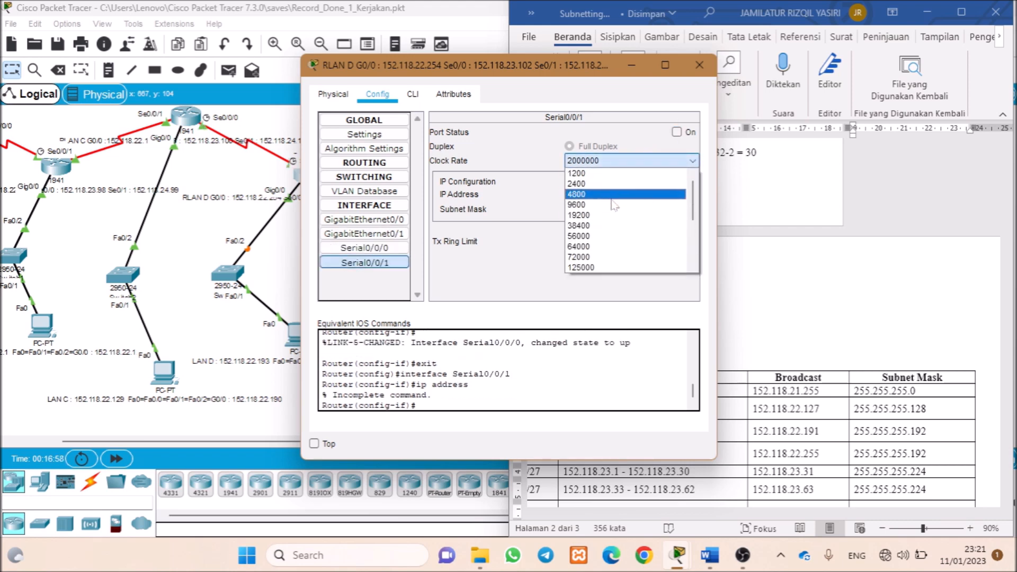
left_click(618, 206)
- Assign IP address 152.118.24.103 with mask 255.255.255.240 to RLAN D's Serial0/0/1, turn the port on and close the router's window
left_click_drag(718, 166, 810, 167)
left_click(704, 194)
type("152.11")
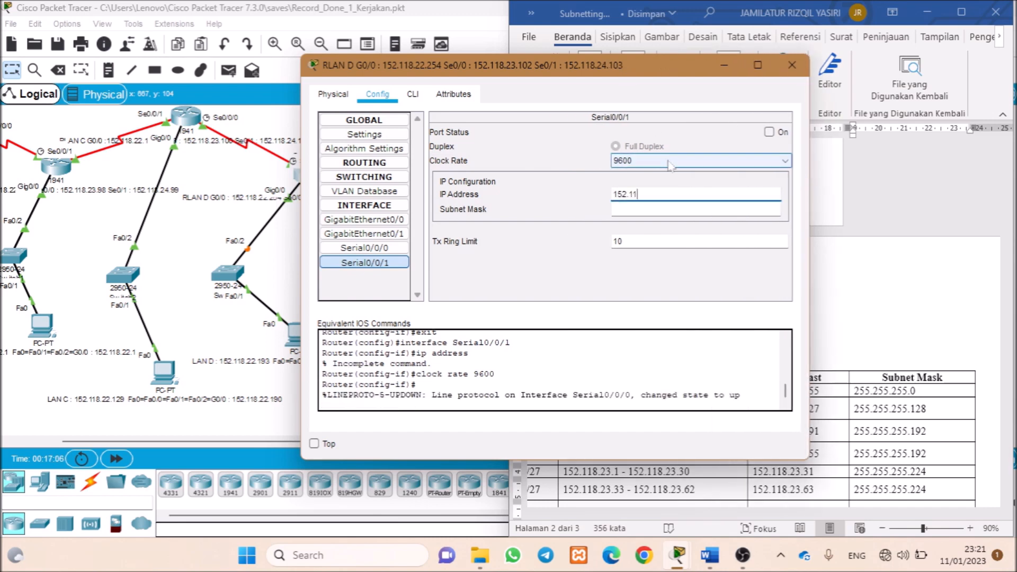
type("8.24.103")
key("Tab")
type("255.255.255.192")
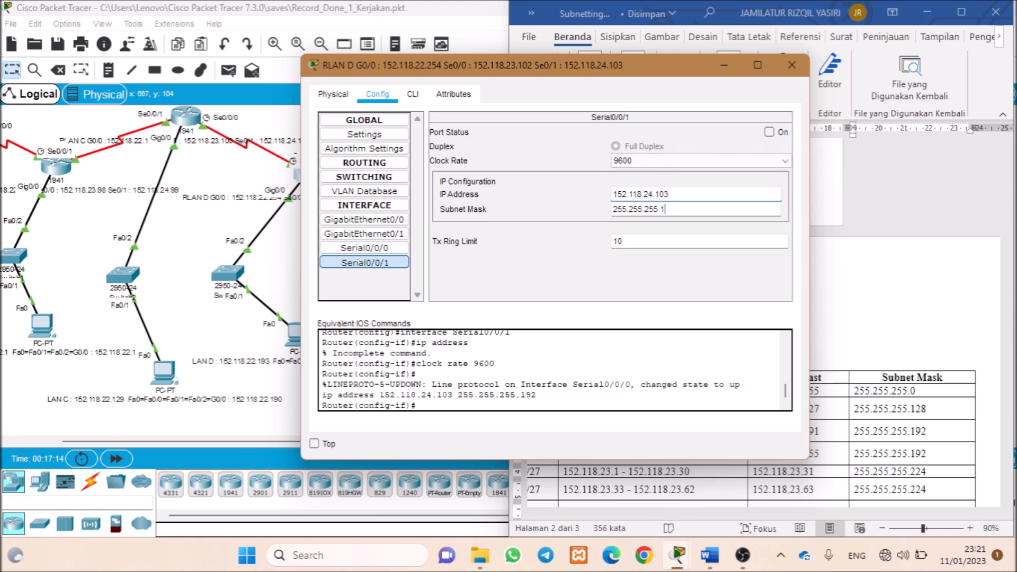
left_click(769, 132)
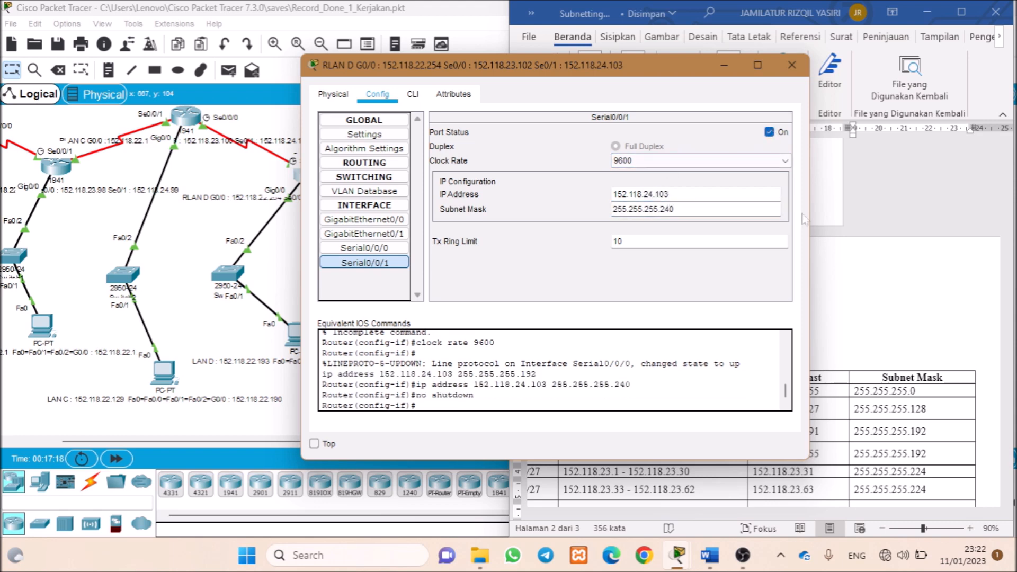
left_click(792, 64)
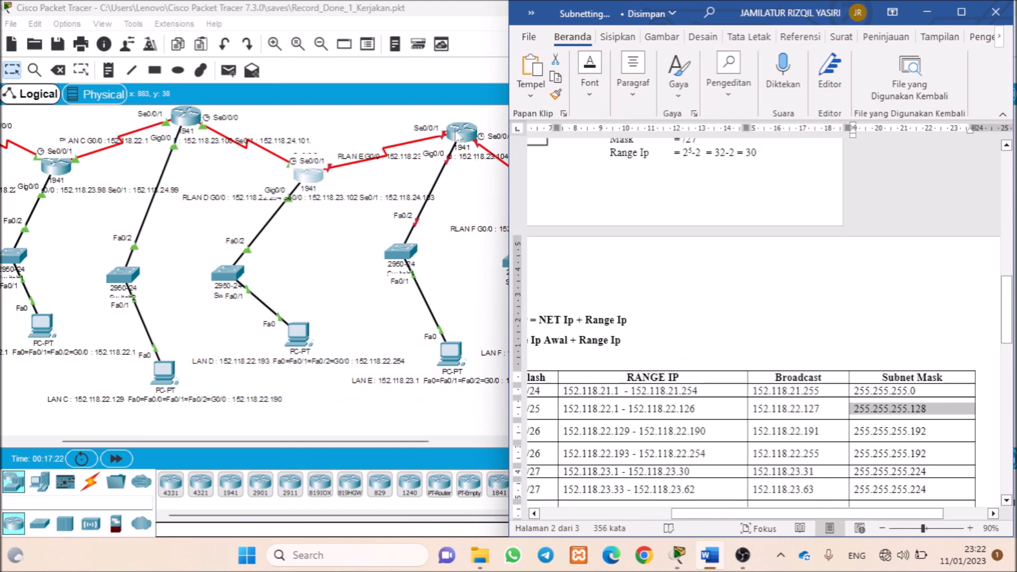
- Open the GigabitEthernet0/0 configuration of router RLAN E and widen its window to show the full title
left_click(462, 135)
left_click(382, 95)
left_click(364, 248)
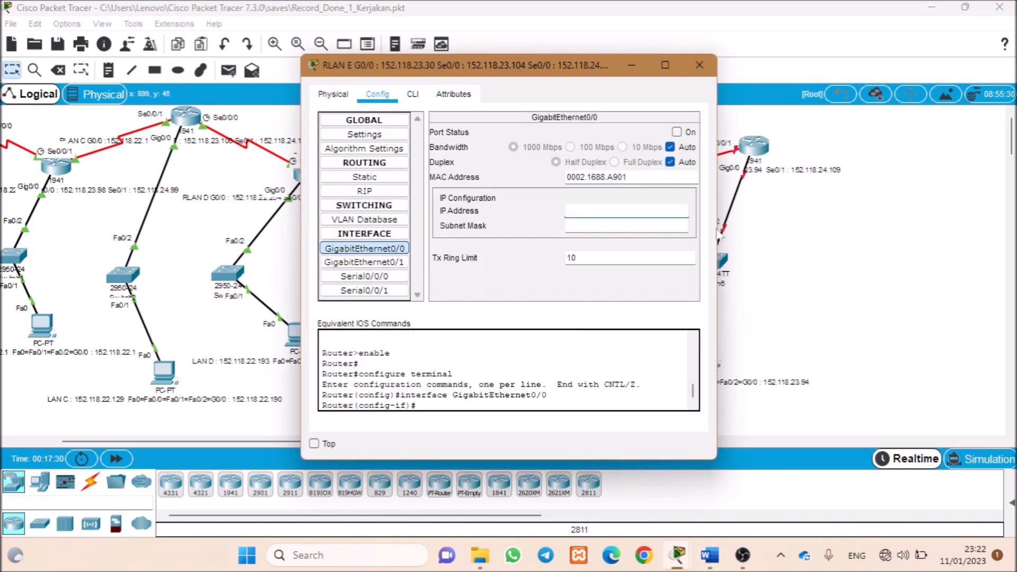
left_click_drag(718, 236, 794, 243)
- Try to enter IP address 152.118.23.30 and a subnet mask for RLAN E's GigabitEthernet0/0
type("152.118.23.30")
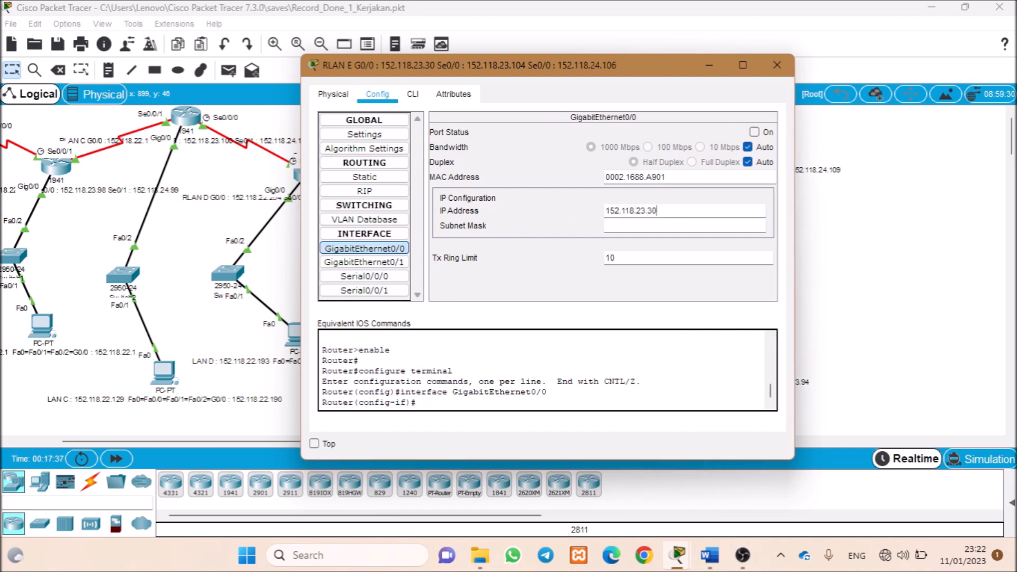
left_click(683, 225)
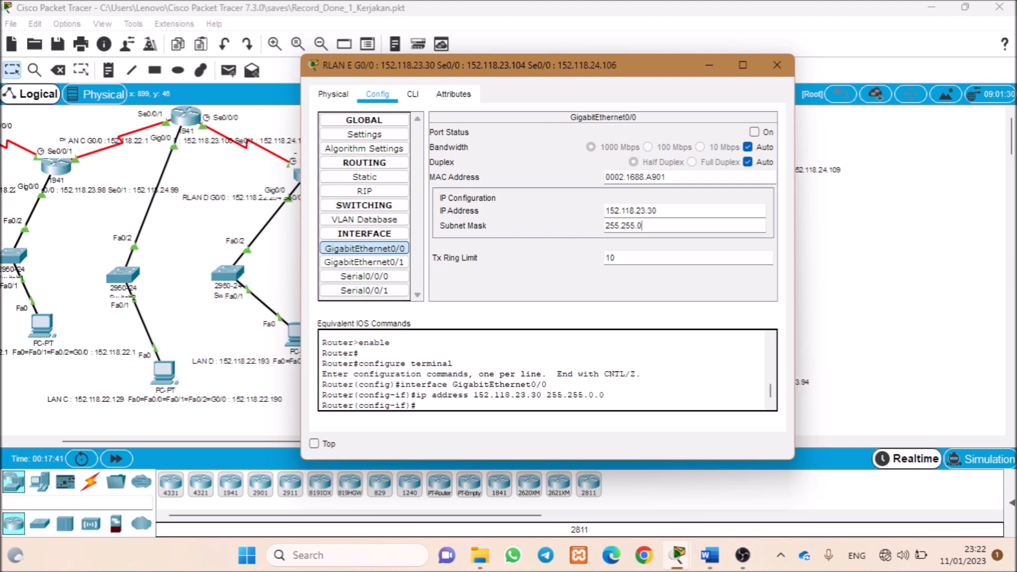
key("alt+Tab")
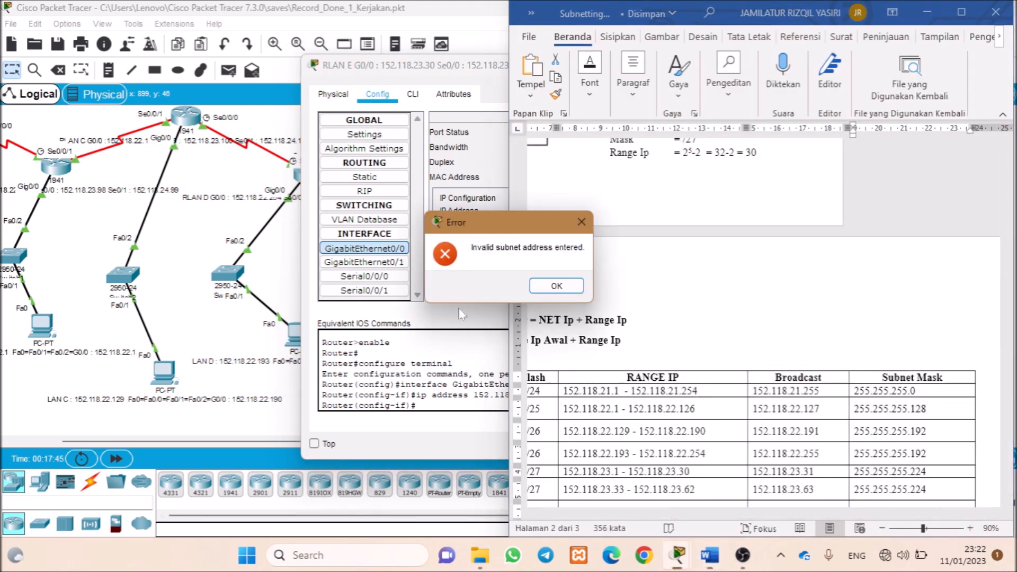
left_click(551, 287)
- Using the Word subnet table, give RLAN E's GigabitEthernet0/0 IP address 152.118.23.30 and mask 255.255.255.224, and turn the port on
scroll(1007, 312, "down", 5)
key("alt+Tab")
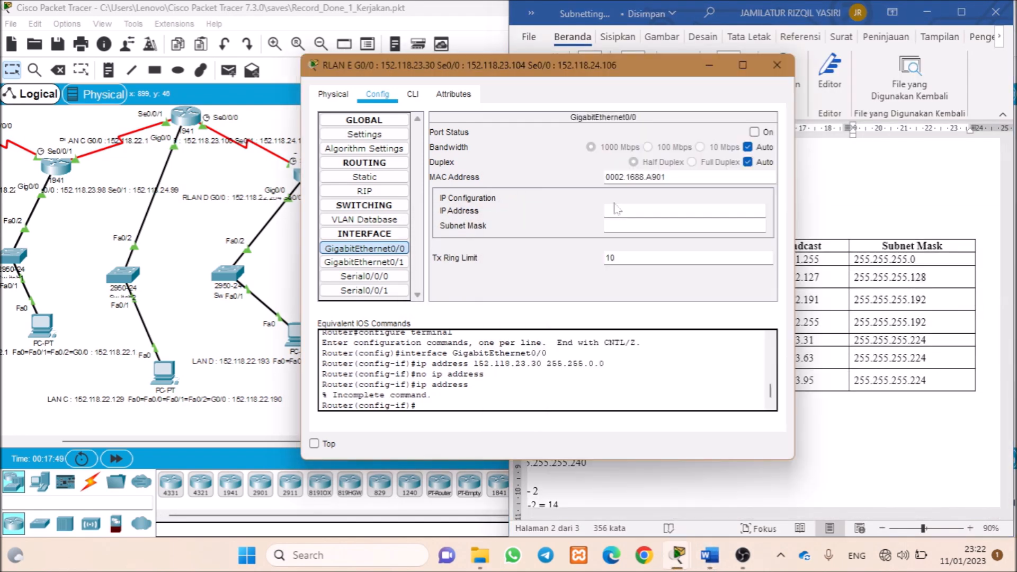
type("152.118.23.30")
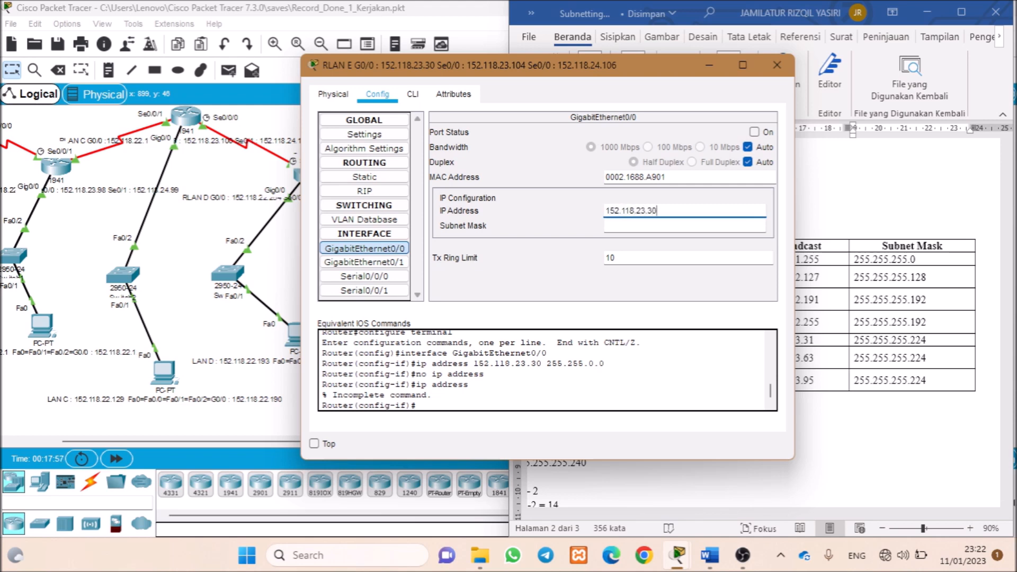
key("Tab")
key("ctrl+a")
type("255.255.255.128")
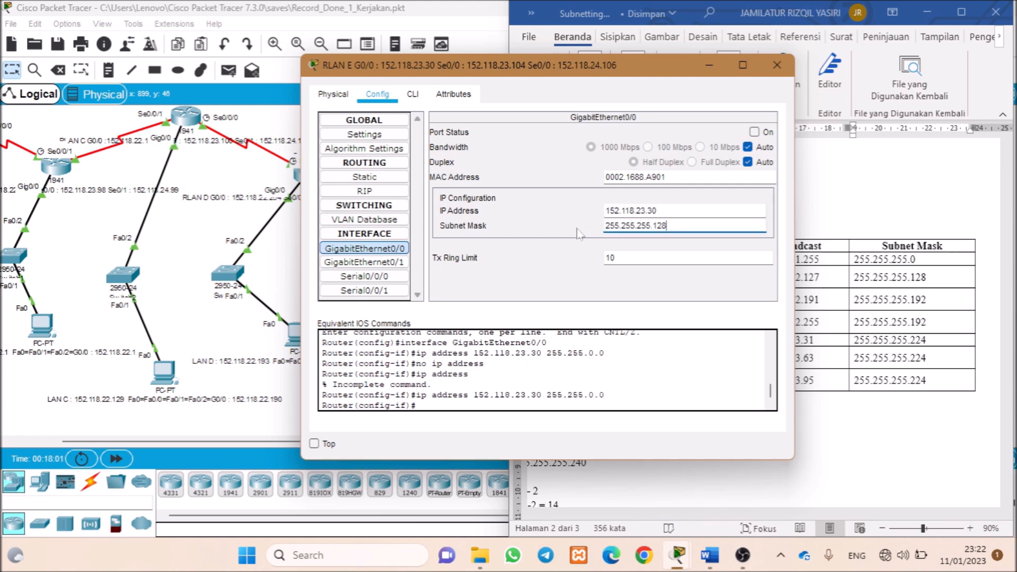
type("4")
left_click(754, 132)
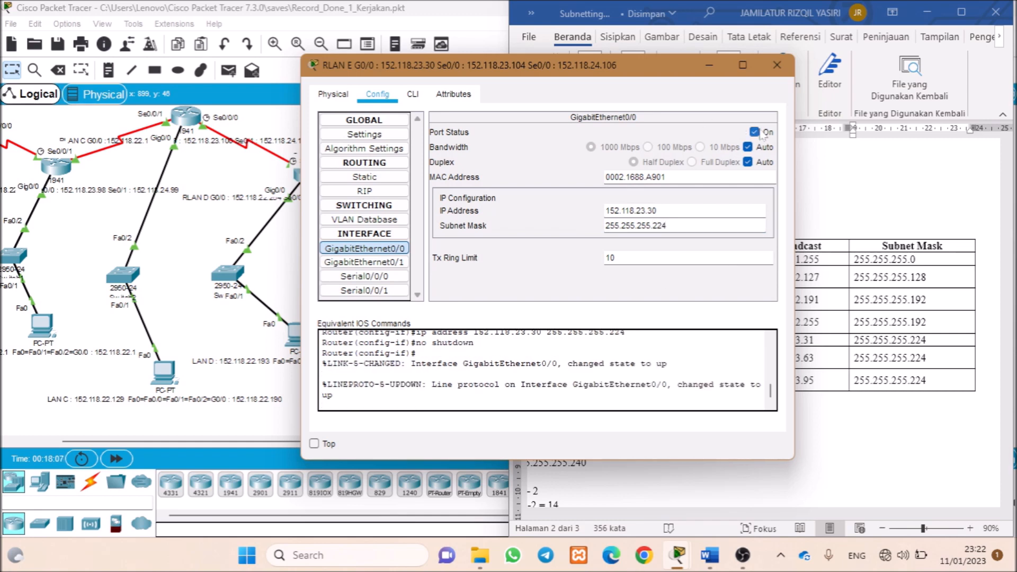
- Set the clock rate of RLAN E's Serial0/0/0 interface to 9600
left_click(399, 283)
left_click(688, 161)
left_click(636, 215)
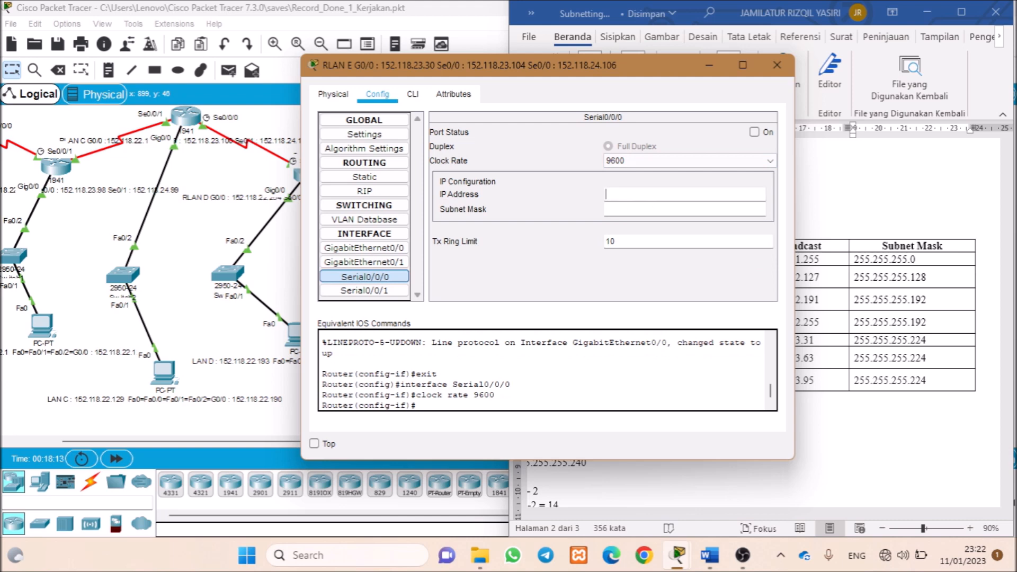
- Try to assign IP address 152.118.23.104 with subnet mask 255.255.255.40 to RLAN E's Serial0/0/0
type("152.118.23.104")
key("Tab")
type("255.255.255.224")
key("Return")
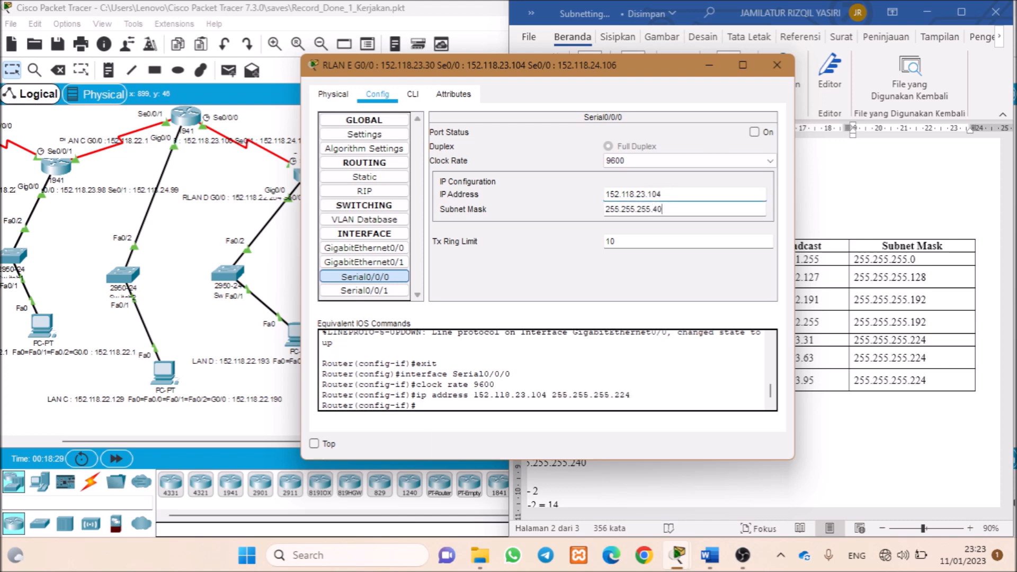
key("Return")
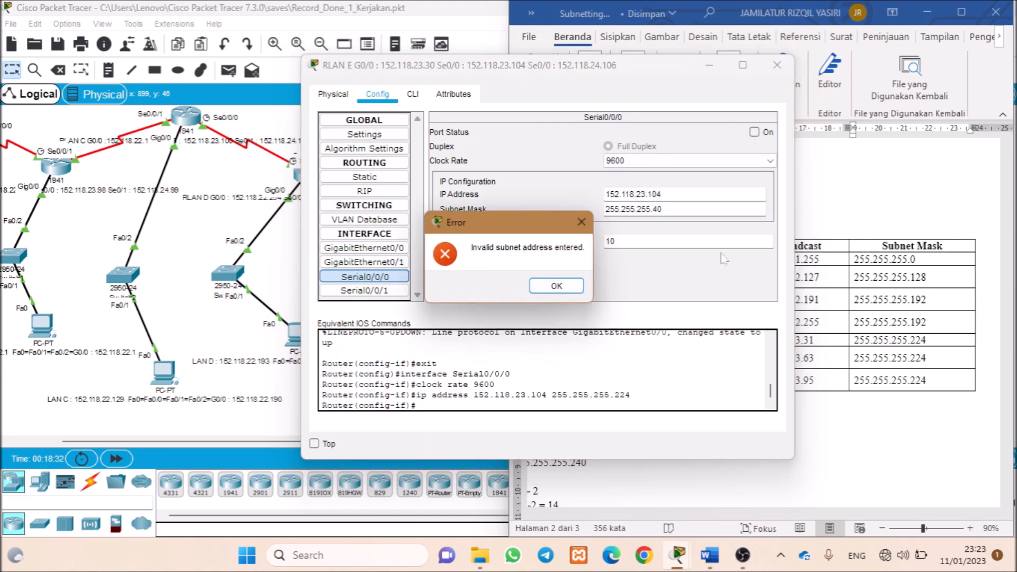
left_click(556, 285)
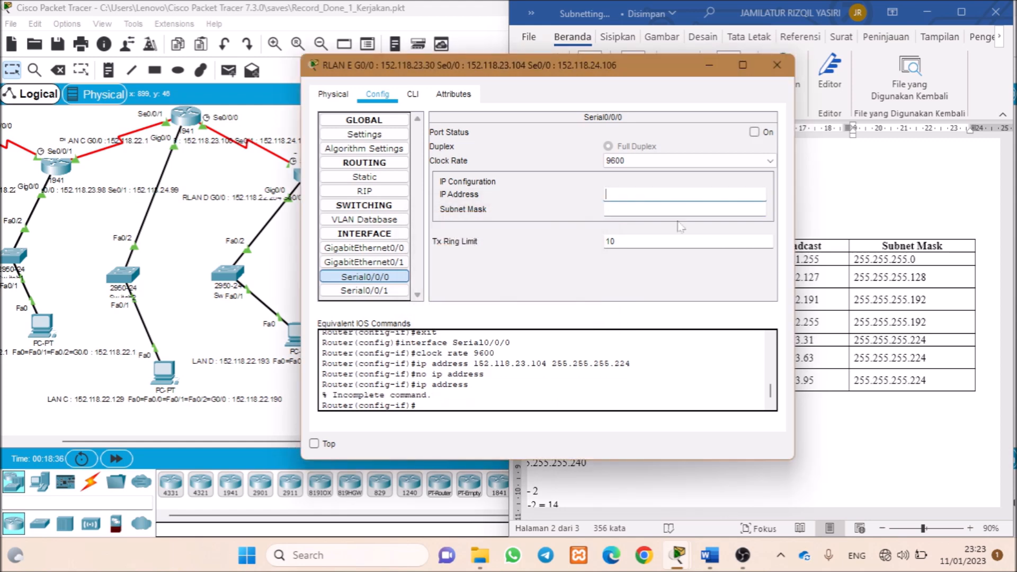
- Assign IP address 152.118.23.104 with subnet mask 255.255.255.240 to RLAN E's Serial0/0/0 and turn the port on
type("152.118.23.104")
key("Tab")
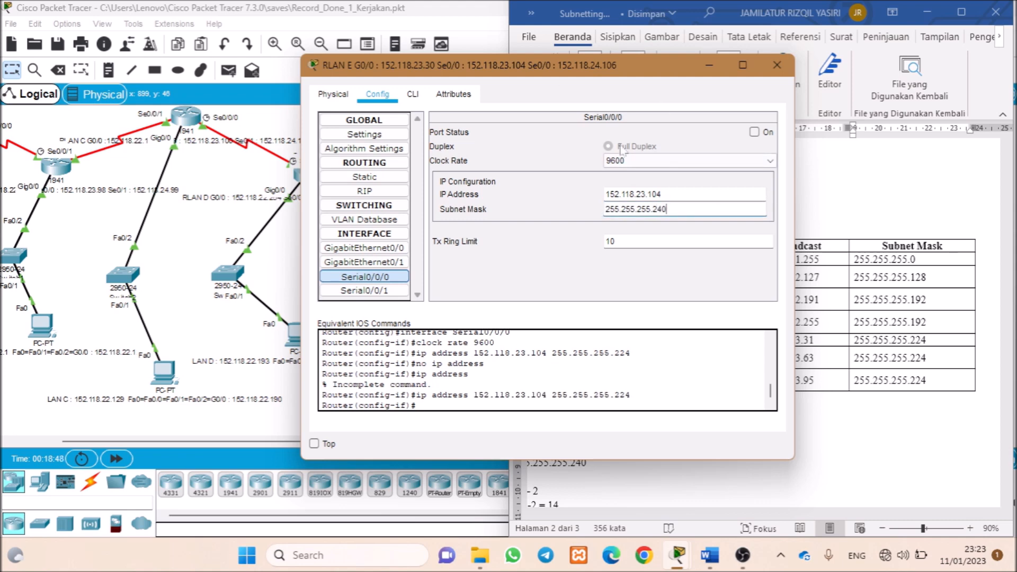
- Set the clock rate of RLAN E's Serial0/0/1 interface to 9600
left_click(365, 291)
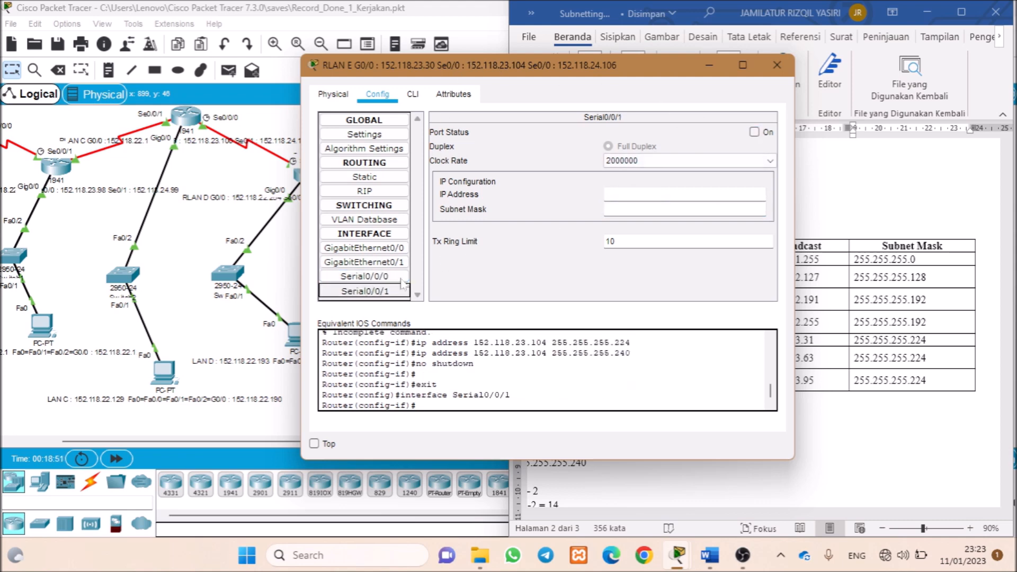
left_click(689, 160)
left_click(684, 210)
- Try to assign IP address 152.118.24.106 with subnet mask 255.255.255.40 to RLAN E's Serial0/0/1
left_click(685, 194)
type("152.118.")
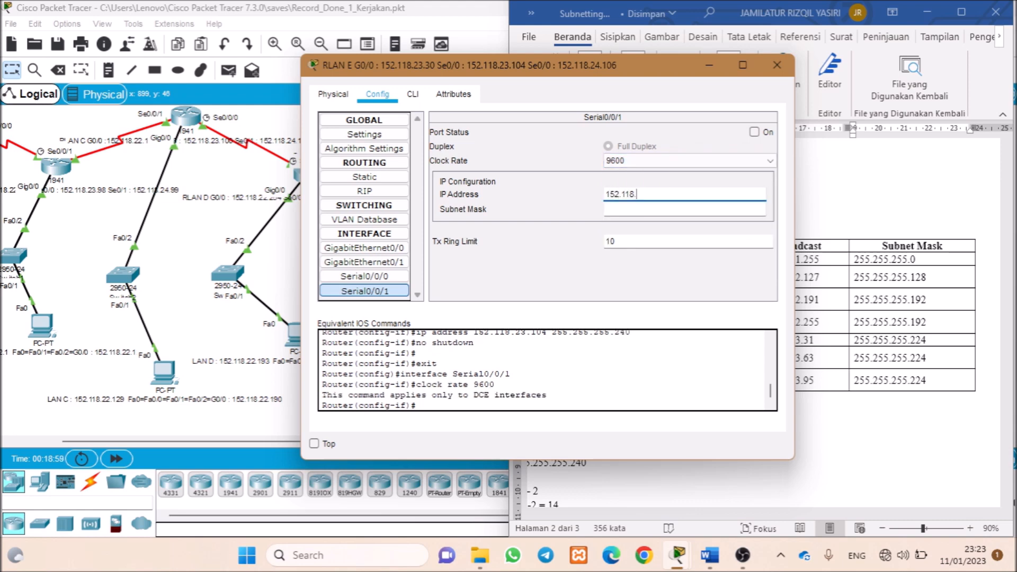
type("24.106")
key("Tab")
type("255.255.255.224")
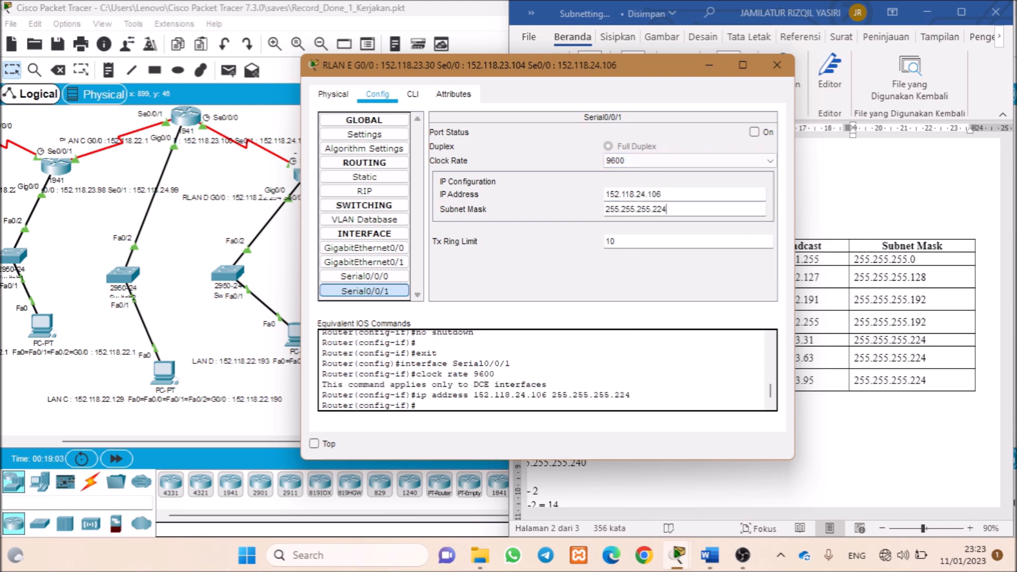
type("40")
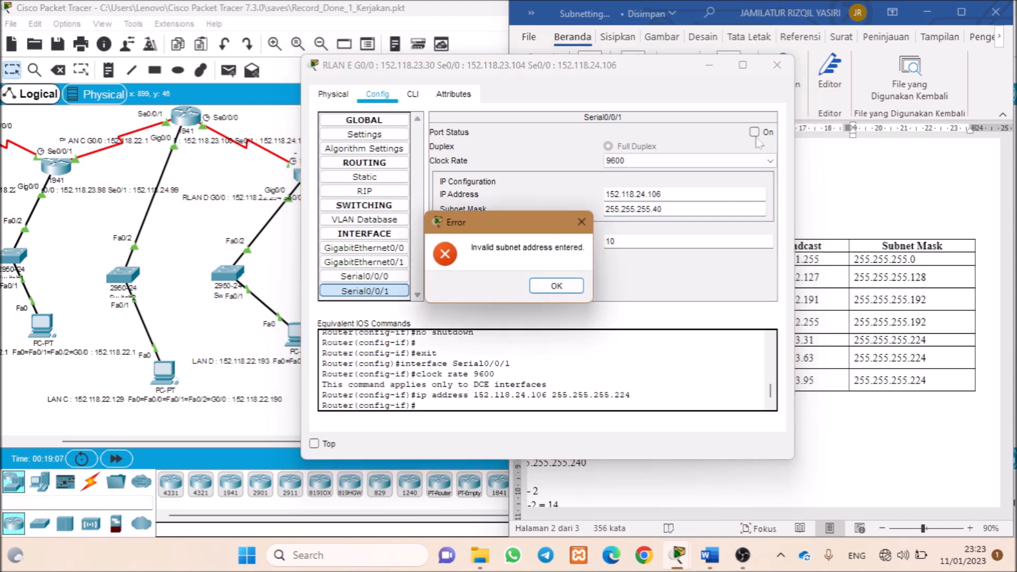
key("Return")
- Assign IP address 152.118.24.106 with mask 255.255.255.240 to RLAN E's Serial0/0/1, turn the port on and close the router's window
type("152")
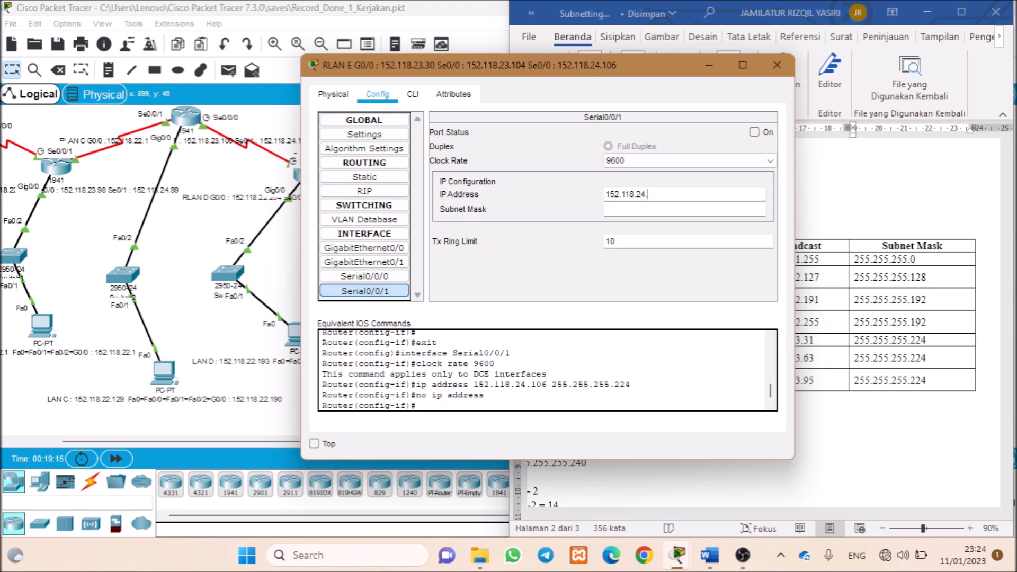
key("Tab")
type("255.255.255.224")
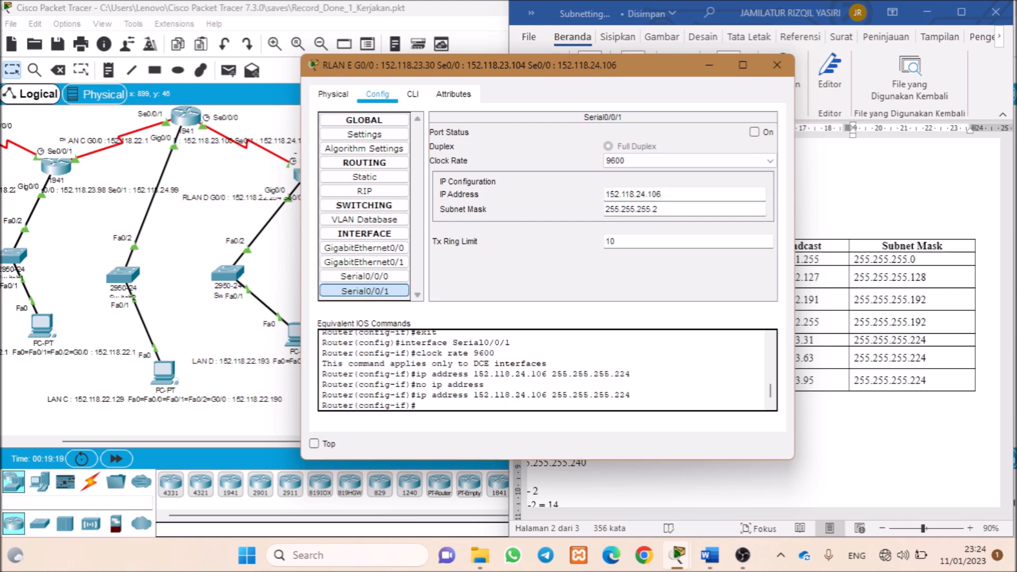
left_click(754, 132)
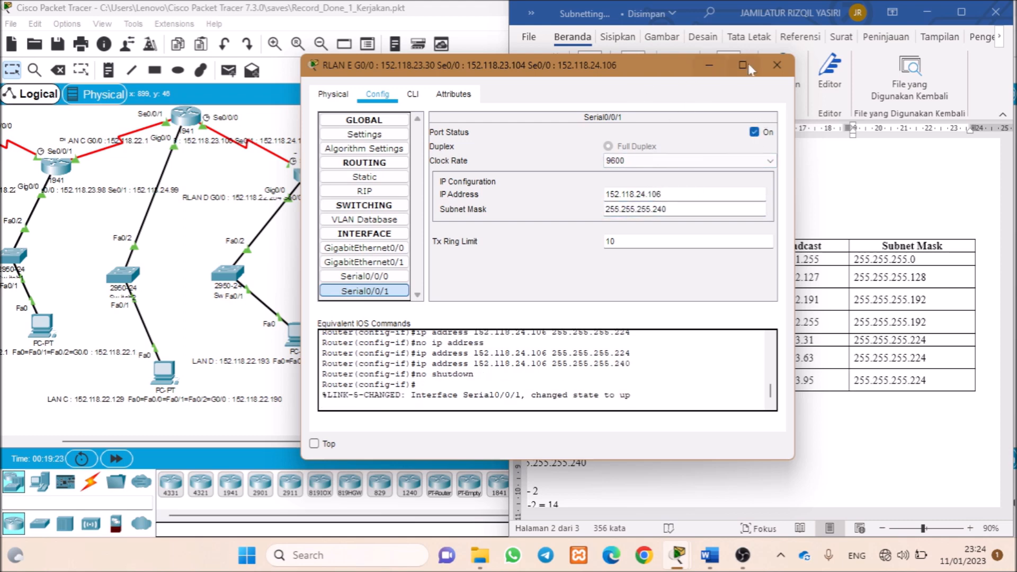
left_click(776, 66)
- On router RLAN F, give GigabitEthernet0/0 the IP address 152.118.23.62 with its subnet mask and turn the port on
left_click_drag(277, 441, 337, 441)
left_click(416, 196)
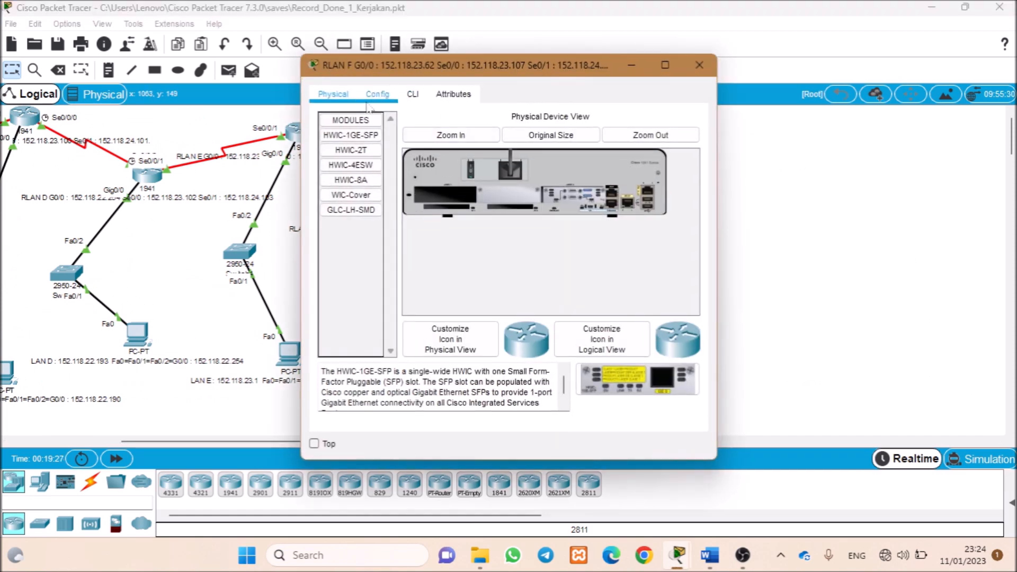
left_click(378, 94)
left_click(364, 248)
type("152.118.")
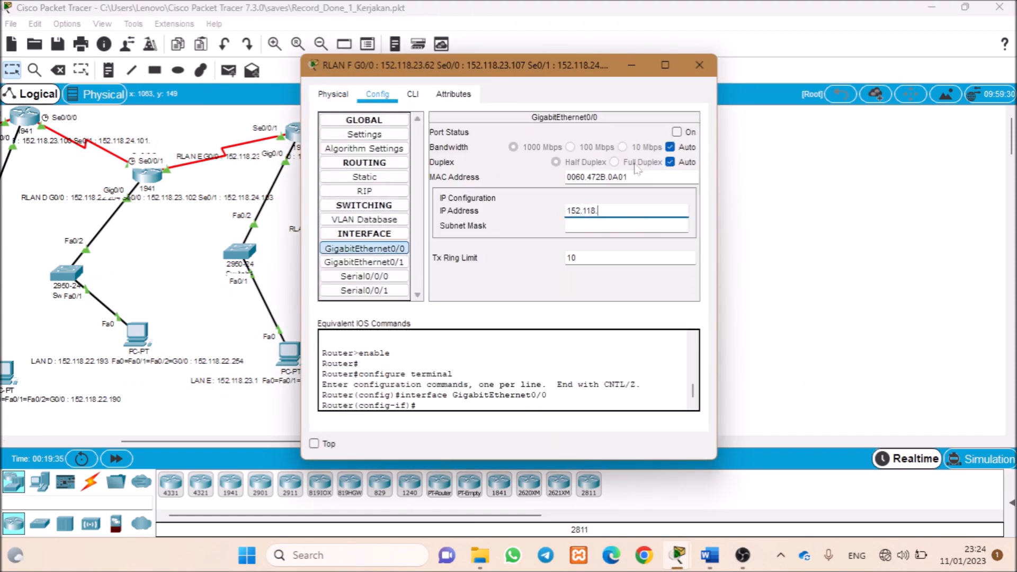
type("23.62")
key("Tab")
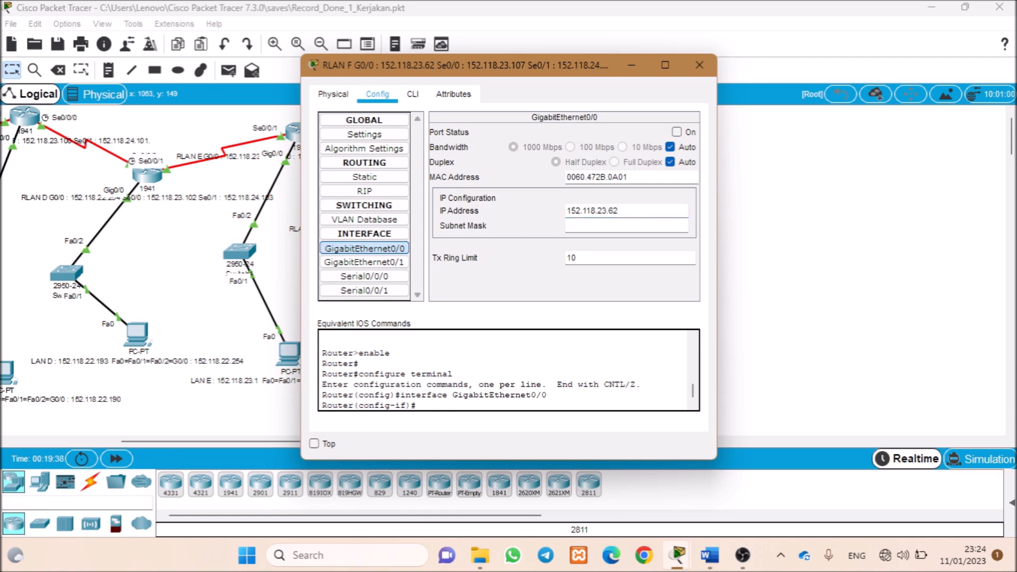
key("BackSpace")
type("4")
left_click(676, 132)
- Set the clock rate of RLAN F's Serial0/0/0 interface to 9600
left_click(364, 276)
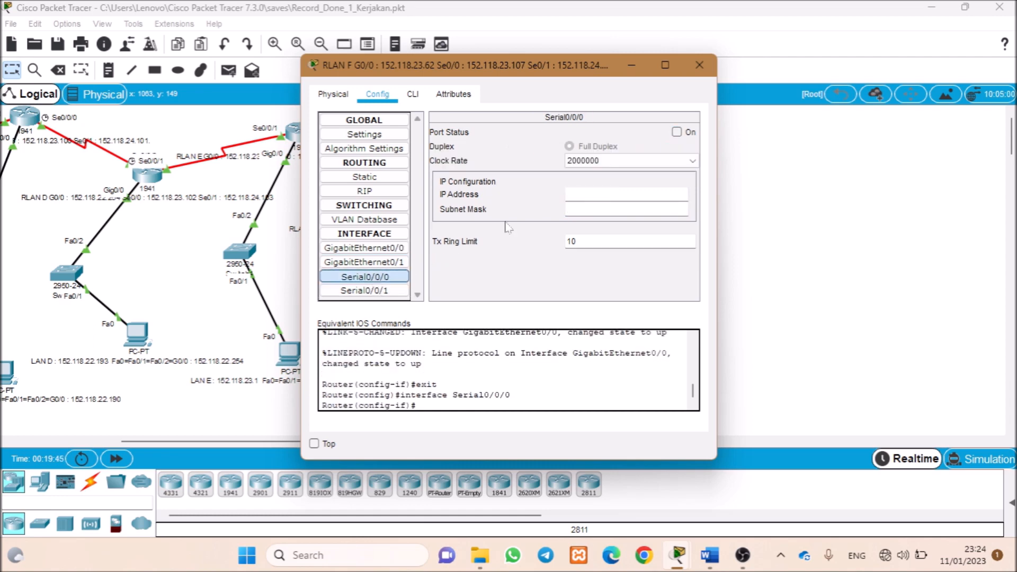
left_click(610, 162)
left_click(604, 203)
- Assign IP address 152.118.23.107 with mask 255.255.255.240 to RLAN F's Serial0/0/0 and turn the port on
left_click(604, 195)
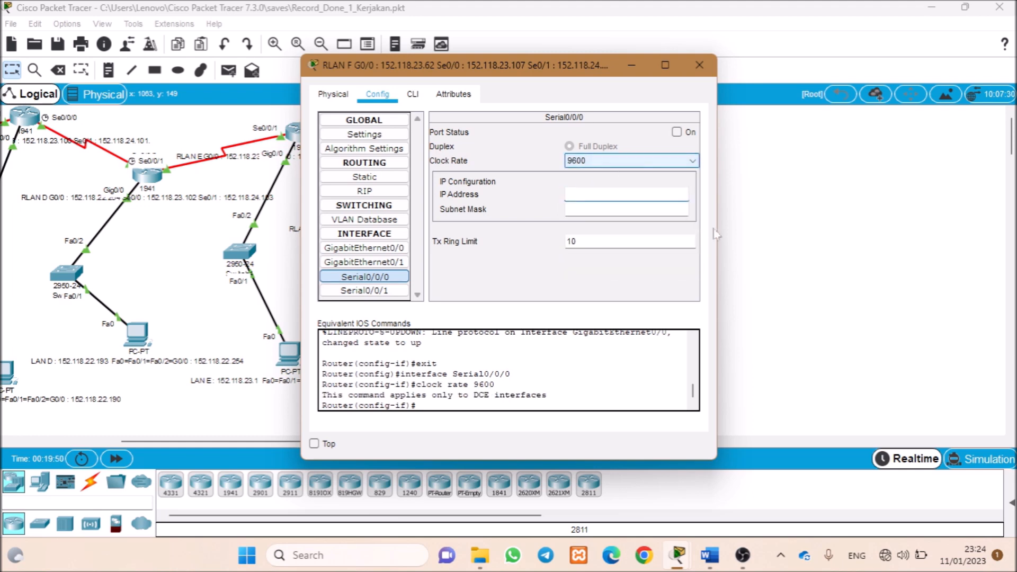
left_click_drag(717, 235, 795, 228)
type("152.11")
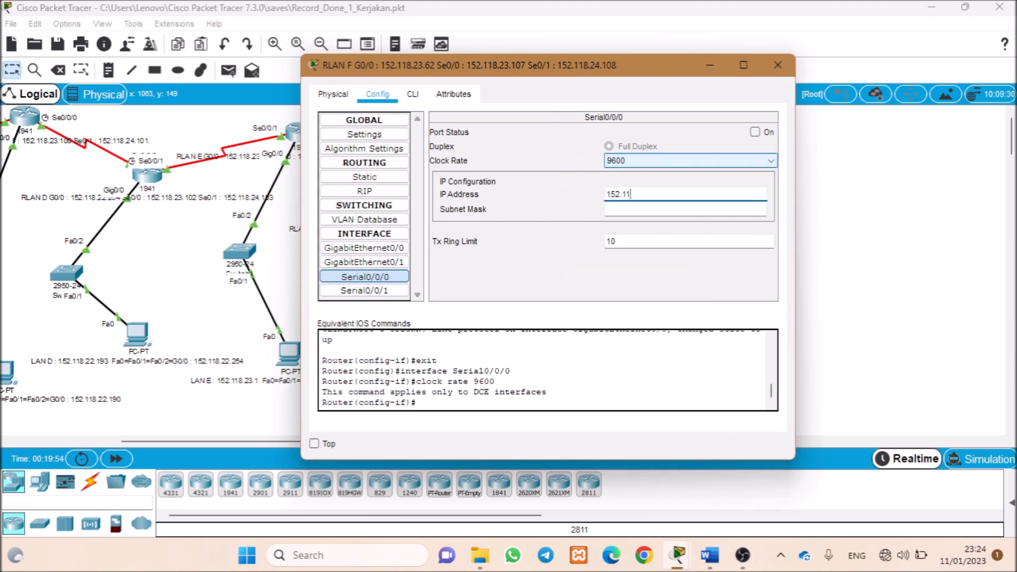
type("8.23.10")
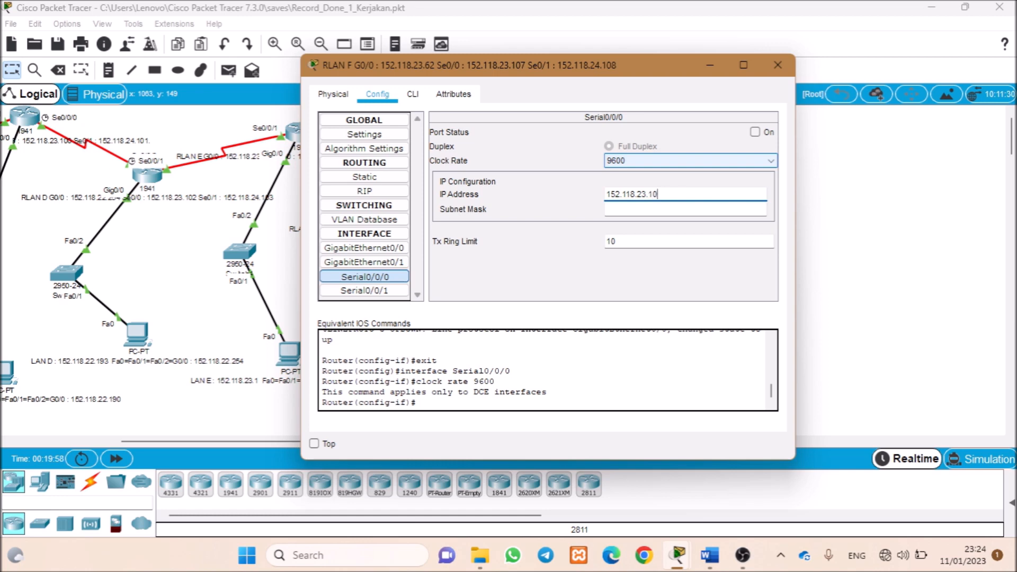
left_click(626, 210)
type("255.255.255.224")
key("BackSpace")
key("BackSpace")
type("40")
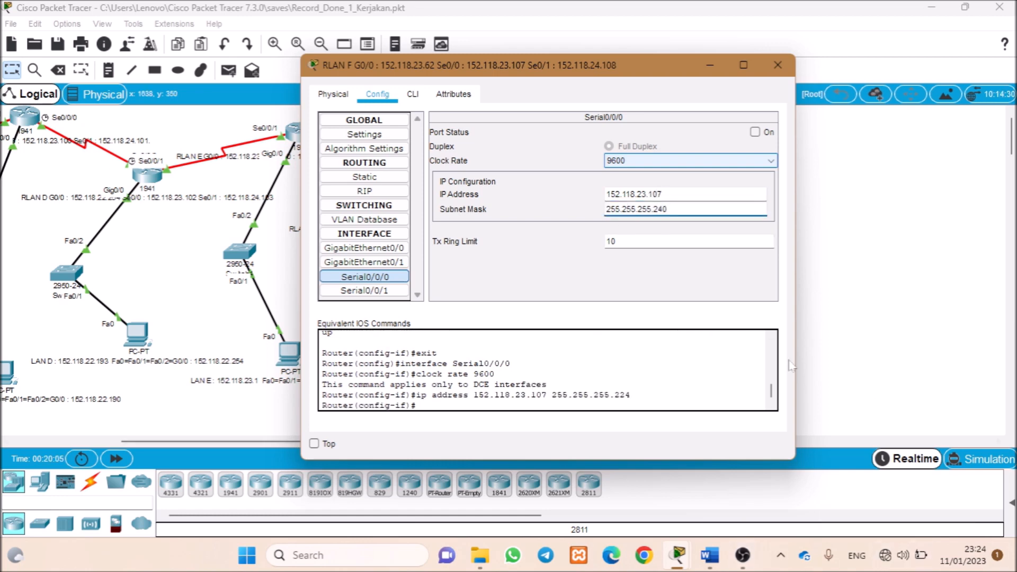
left_click(756, 131)
- Set the clock rate of RLAN F's Serial0/0/1 interface to 9600
left_click(365, 291)
left_click(689, 161)
scroll(641, 195, "up", 1)
- Assign IP address 152.118.24.108 with mask 255.255.255.224 to RLAN F's Serial0/0/1 and turn the port on
left_click(641, 194)
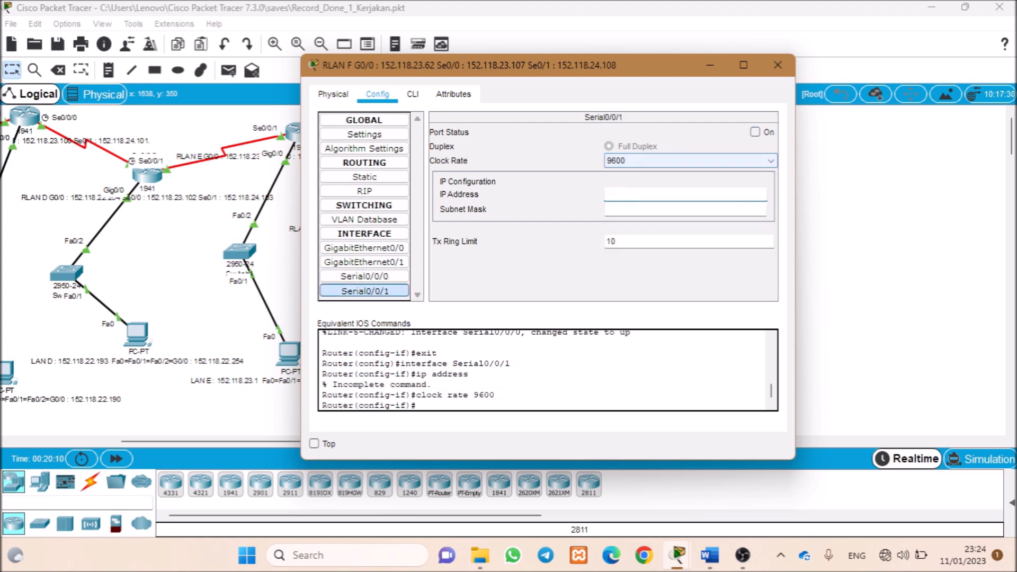
left_click(631, 194)
type("152.118.24.108")
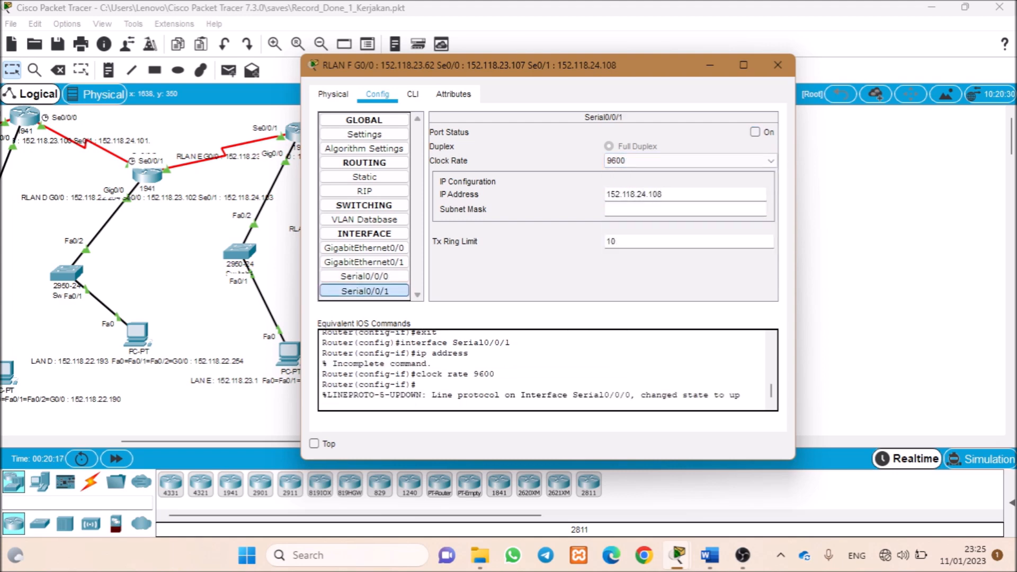
left_click(635, 210)
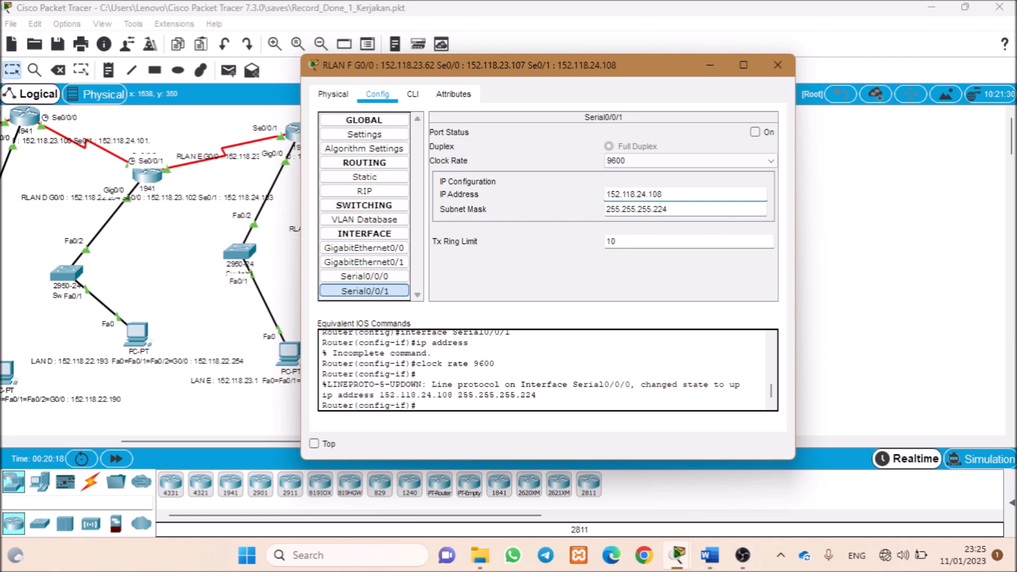
key("Return")
left_click(756, 132)
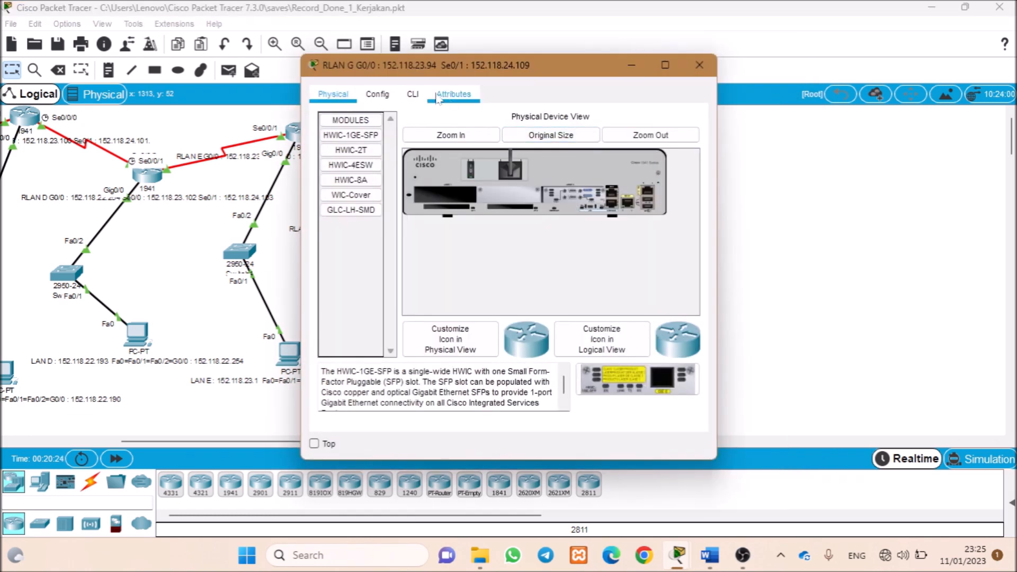
- On router RLAN G, give GigabitEthernet0/0 the IP address 152.118.23.94 with mask 255.255.255.224 and turn the port on
left_click(377, 94)
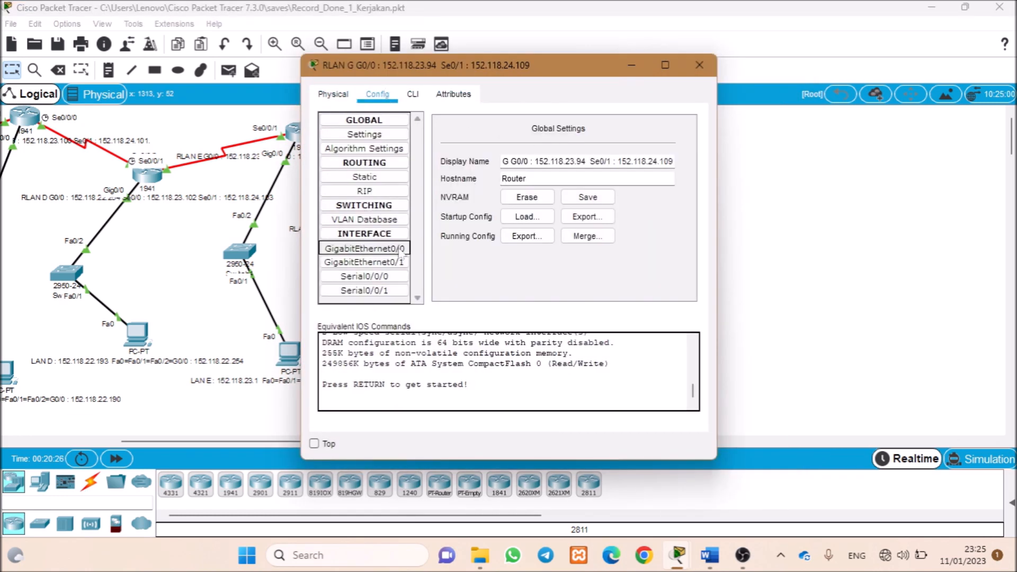
left_click(364, 248)
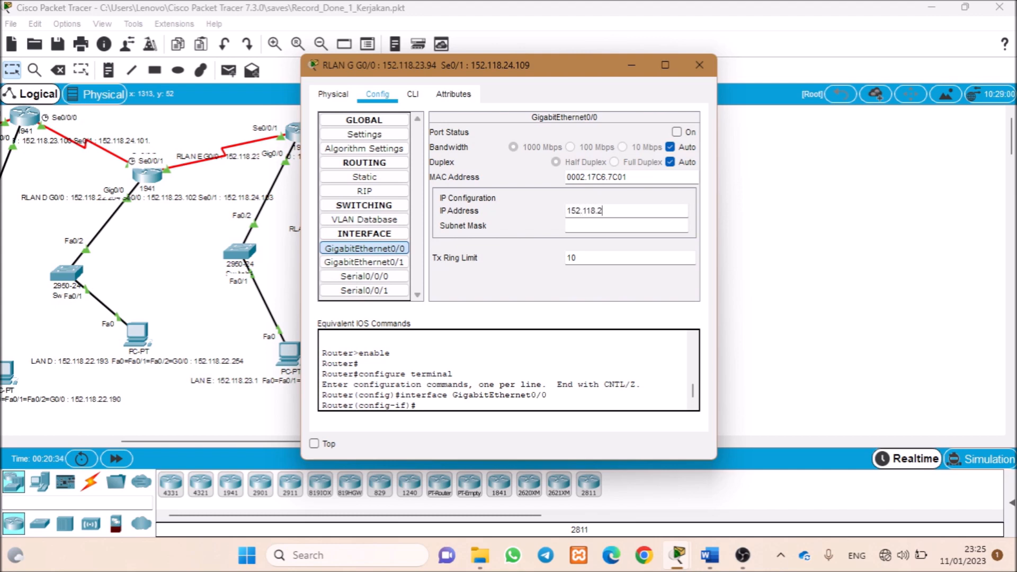
key("Tab")
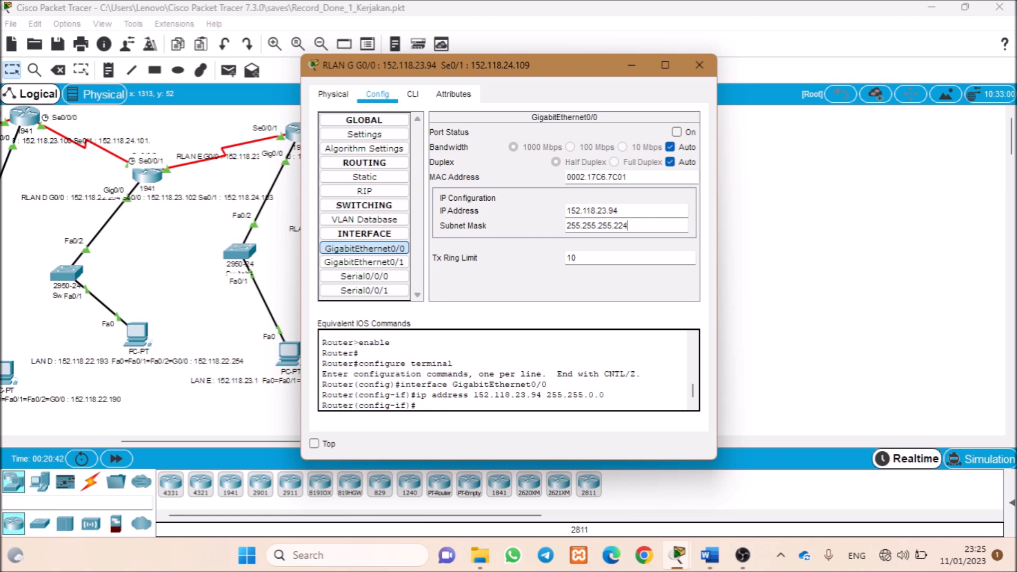
left_click(677, 131)
- Set the clock rate of RLAN G's Serial0/0/1 interface to 9600
left_click(364, 291)
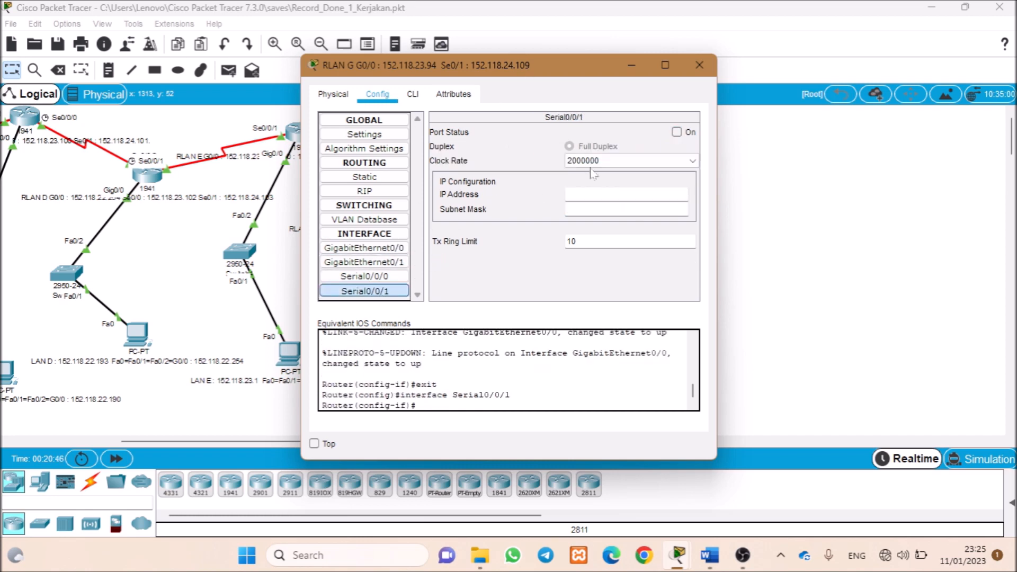
left_click(591, 161)
left_click(589, 204)
- Assign IP address 152.228.24.109 with its subnet mask to RLAN G's Serial0/0/1, turn the port on and close the router's window
left_click(588, 195)
type("152.228.24.109")
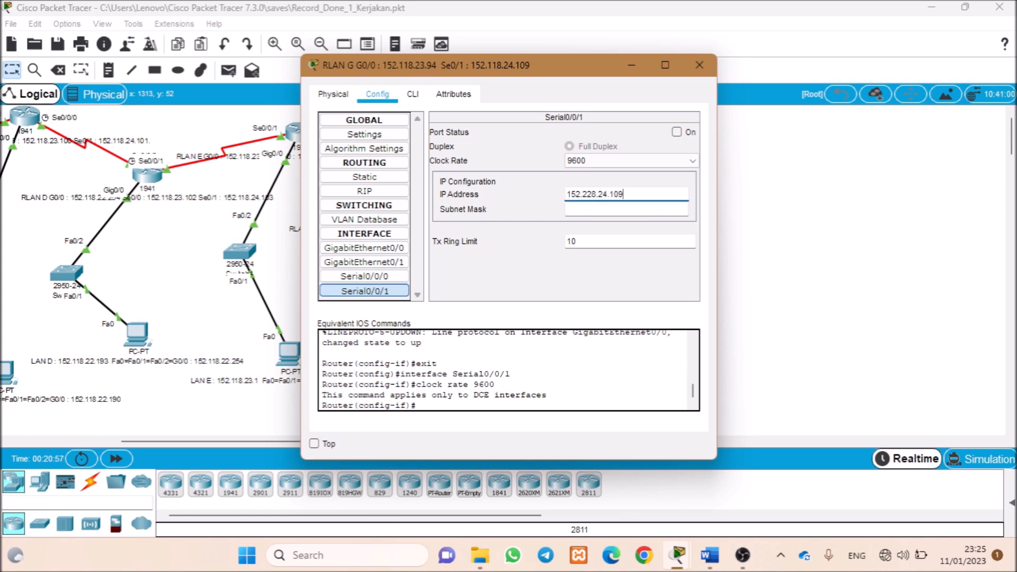
left_click(589, 209)
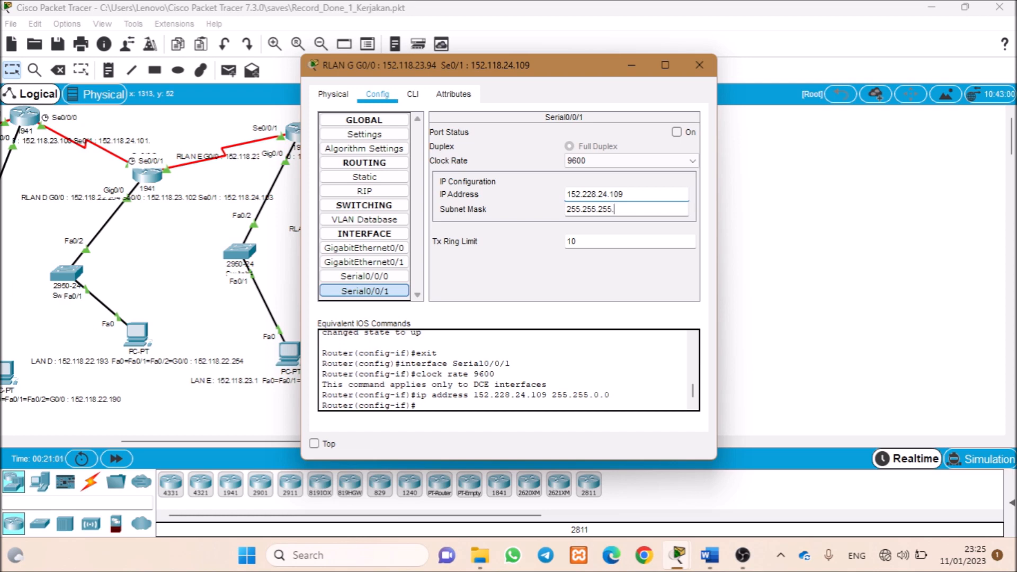
left_click(677, 132)
left_click(699, 65)
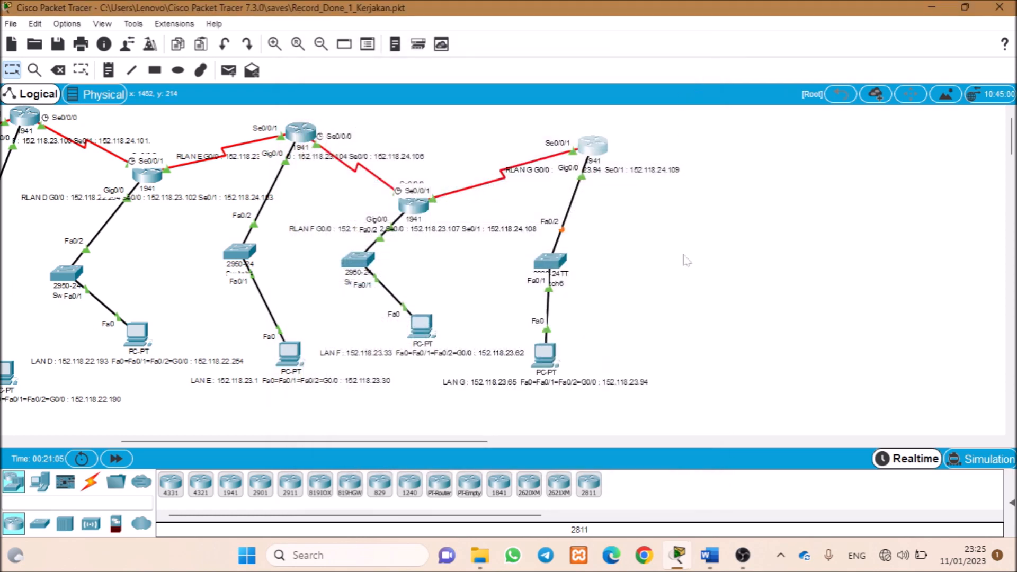
- Open the static route configuration of router RLAN A and move its window away from the router
scroll(430, 449, "left", 5)
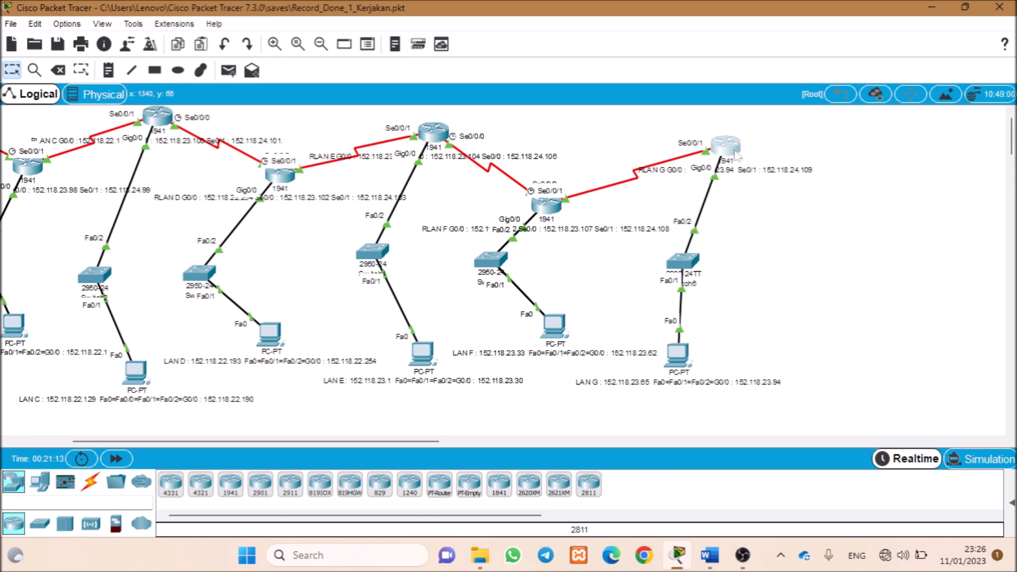
scroll(461, 449, "left", 6)
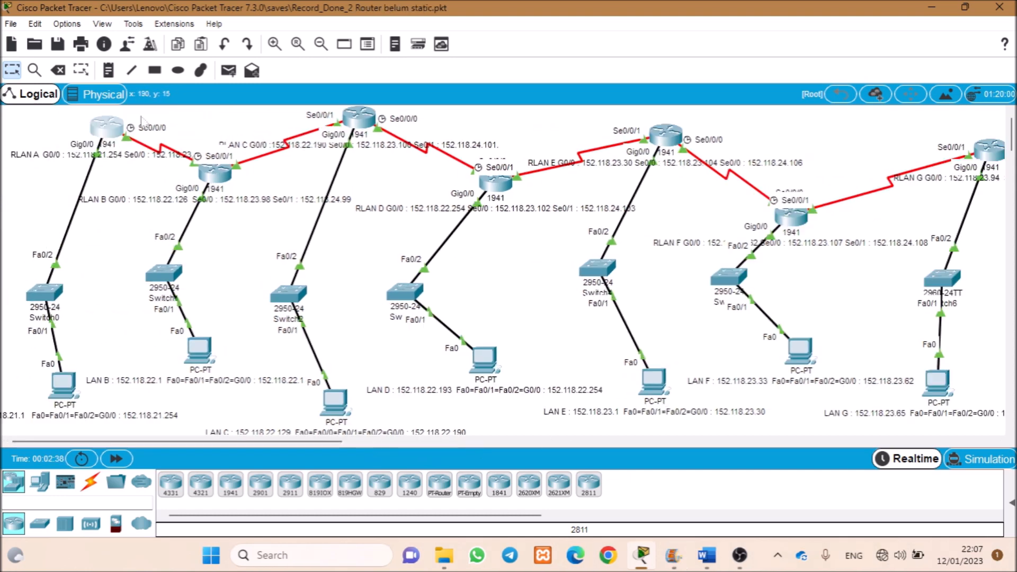
left_click(101, 132)
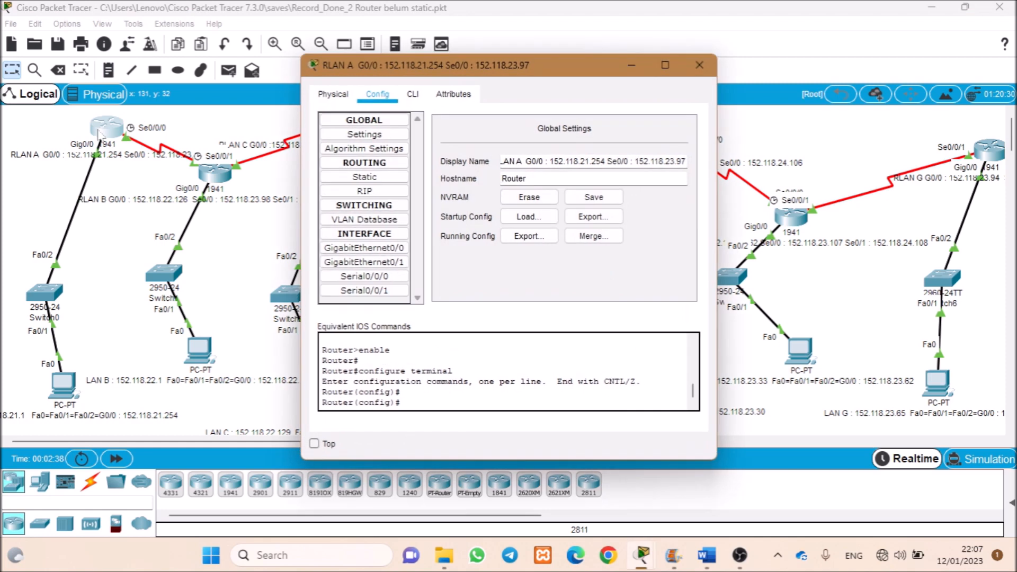
left_click(365, 178)
left_click_drag(554, 68, 655, 85)
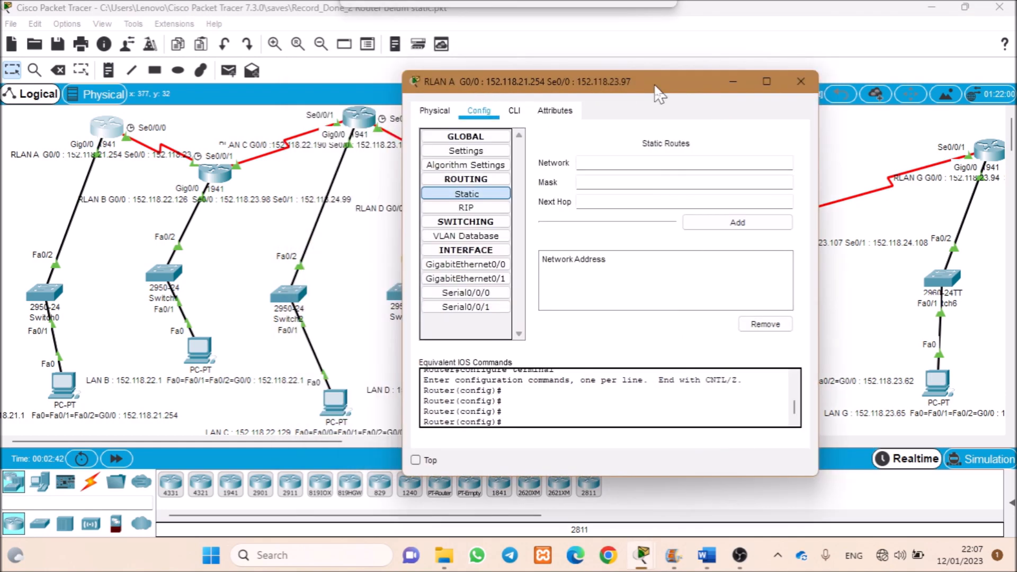
key("Tab")
key("Tab")
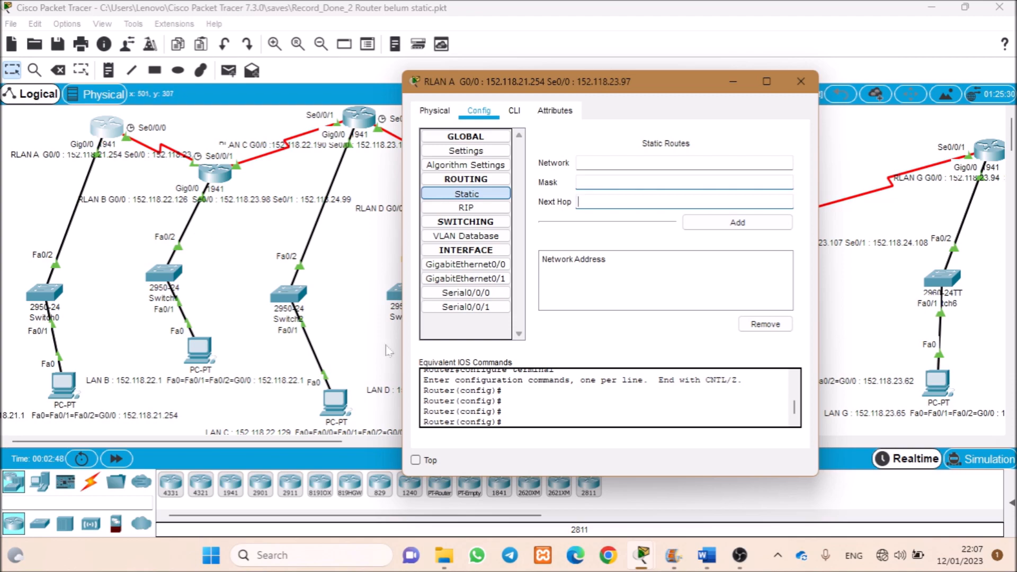
- Switch to the Subnetting VLSM document in Word and arrange it side by side with Packet Tracer
left_click(696, 563)
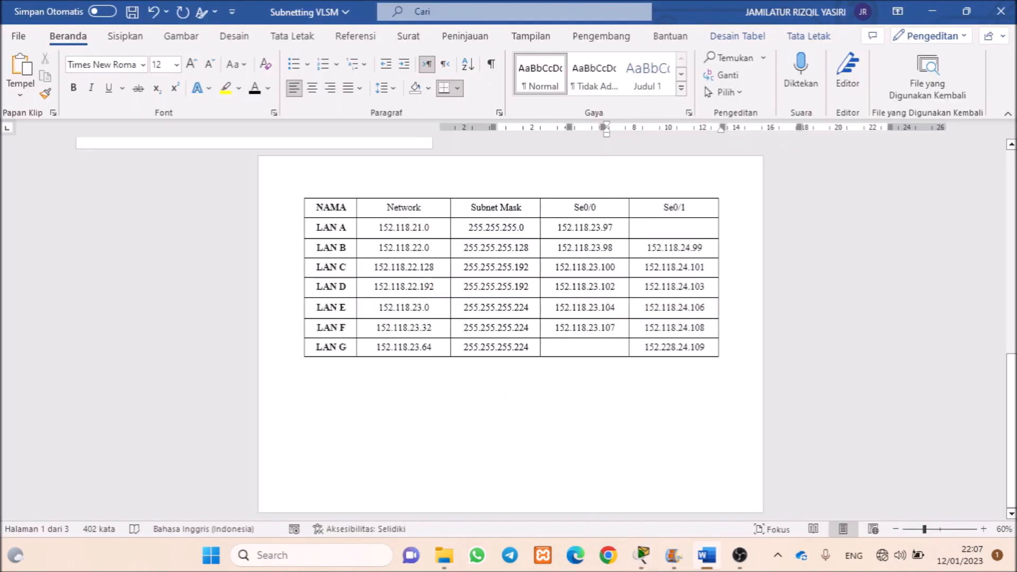
key("super+Right")
left_click(300, 163)
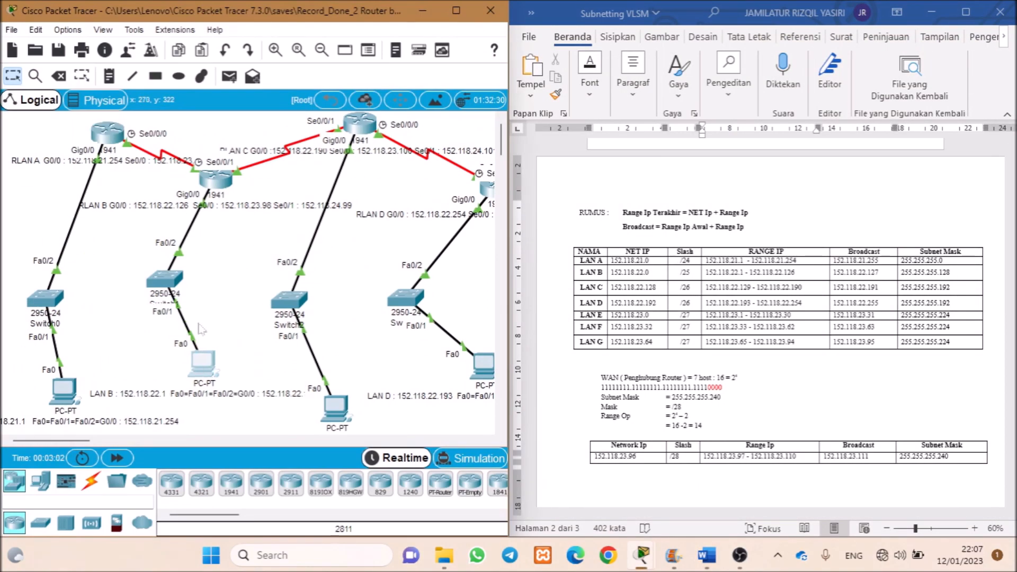
- Shift routers RLAN B and RLAN A slightly, and bring RLAN A's static route settings up beside the document's LAN address table
left_click(321, 50)
left_click_drag(204, 175, 197, 204)
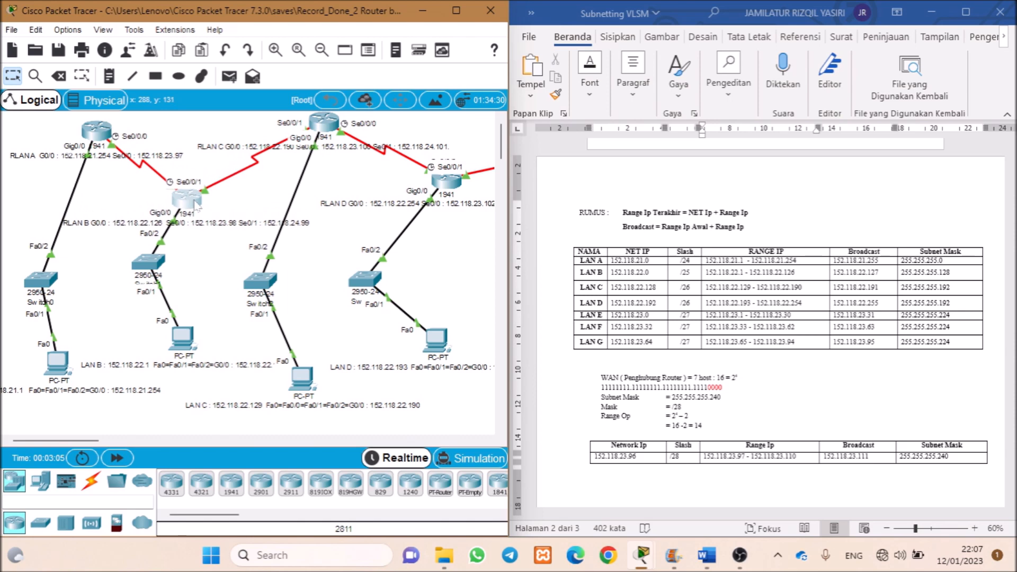
left_click_drag(114, 132, 107, 133)
left_click(107, 133)
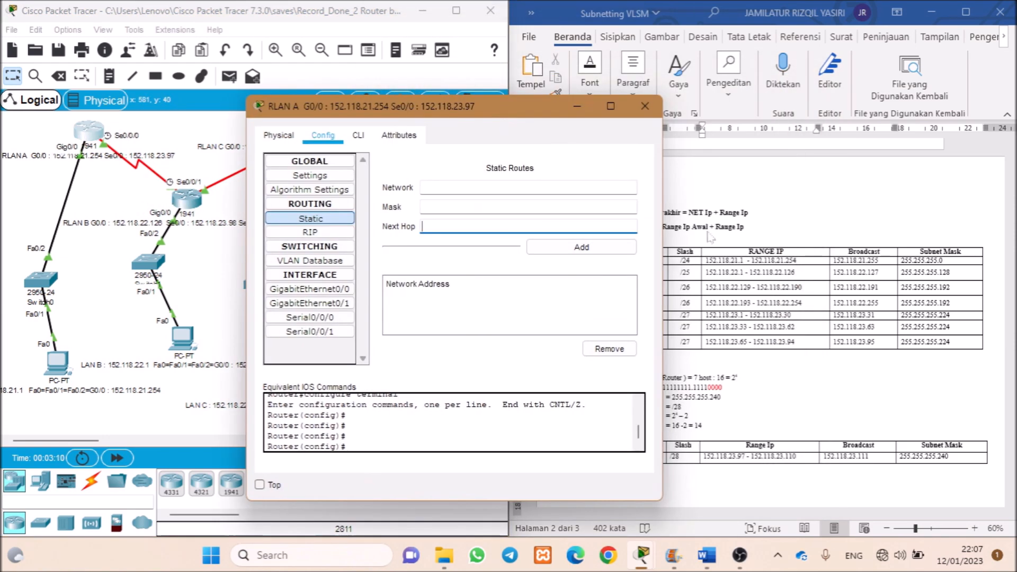
scroll(795, 265, "down", 5)
left_click_drag(530, 106, 464, 105)
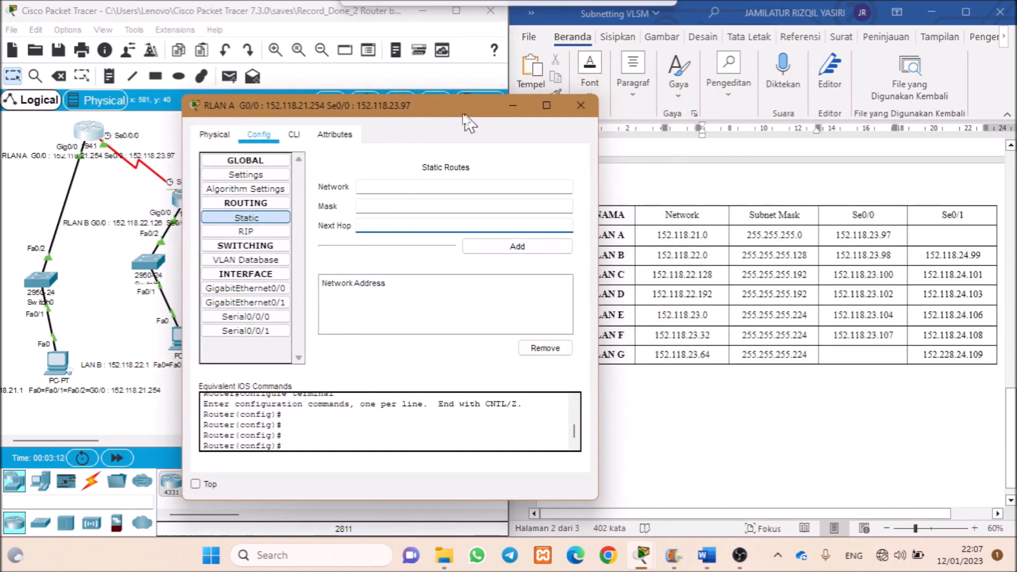
- Make LAN A's network, subnet mask and Se0/0 values bold in the document's address table
left_click_drag(896, 234, 657, 234)
key("ctrl+b")
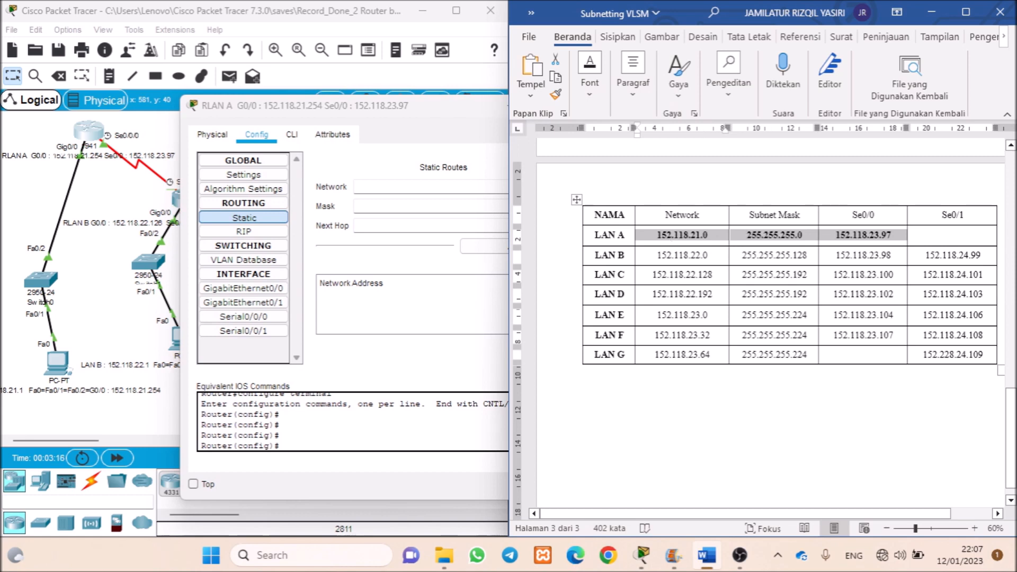
- Copy LAN B's network 152.118.22.0 from the table into the network of RLAN A's new static route
left_click(707, 255)
double_click(683, 255)
key("ctrl+c")
left_click(381, 187)
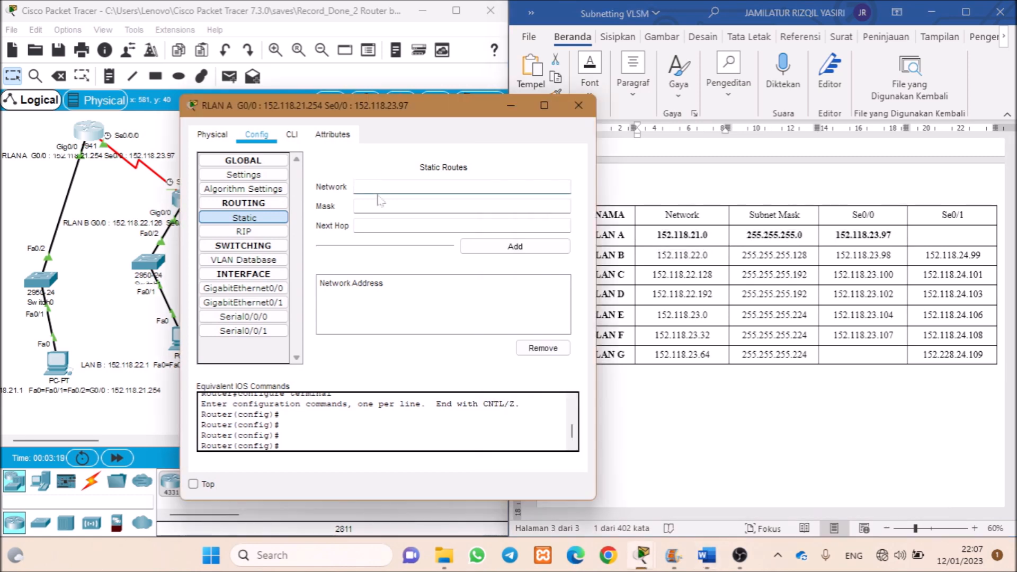
key("ctrl+v")
key("Tab")
- Lower the RLAN A window and move routers RLAN B and RLAN C aside and back to about where they were
left_click_drag(427, 110, 430, 269)
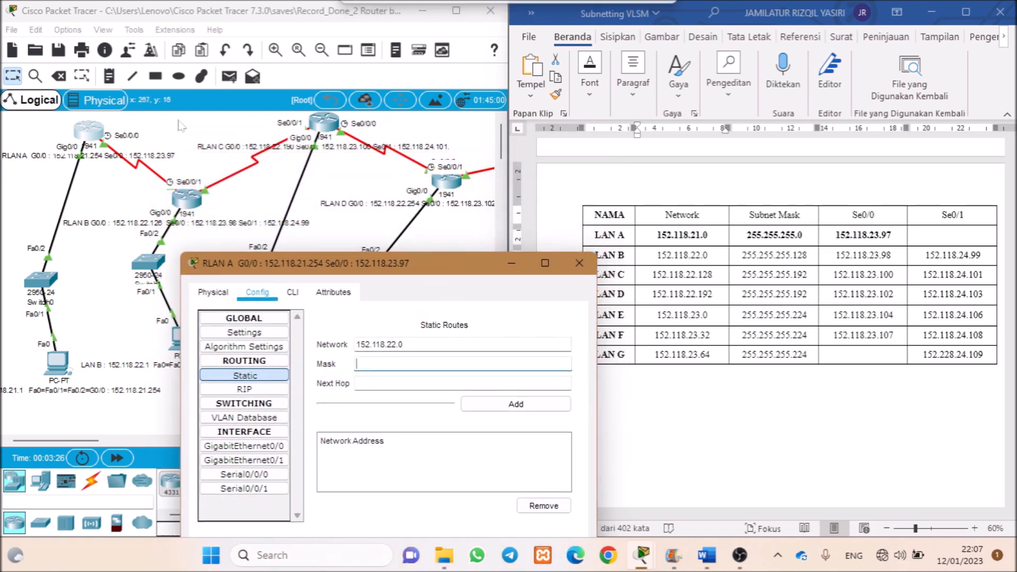
left_click_drag(176, 190, 227, 189)
left_click_drag(326, 118, 410, 135)
left_click_drag(226, 184, 192, 197)
left_click_drag(409, 139, 329, 133)
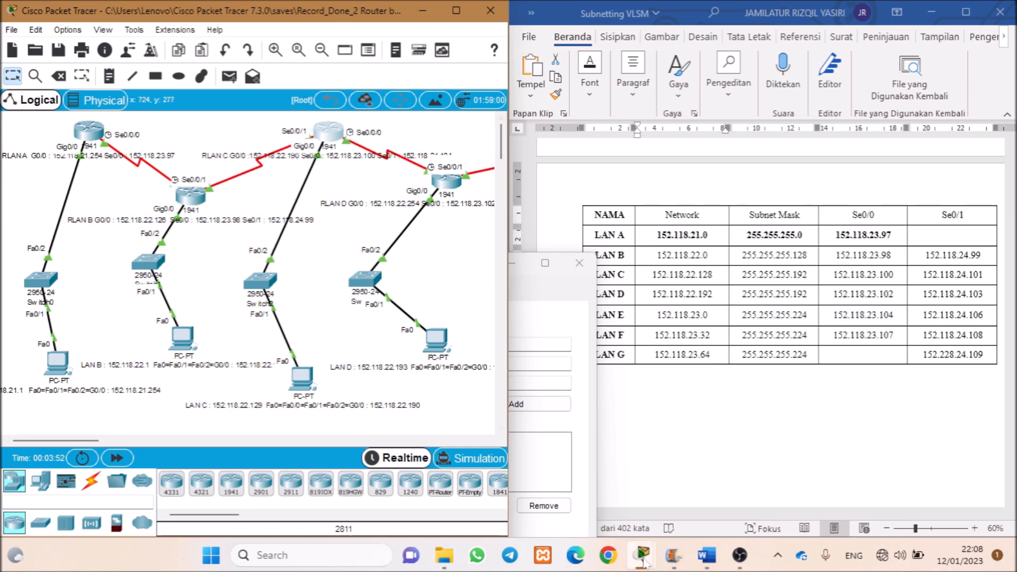
- Copy LAN B's Se0/0 address 152.118.23.98 from the table as the next hop of RLAN A's static route
mouse_move(644, 559)
left_click(764, 477)
key("Tab")
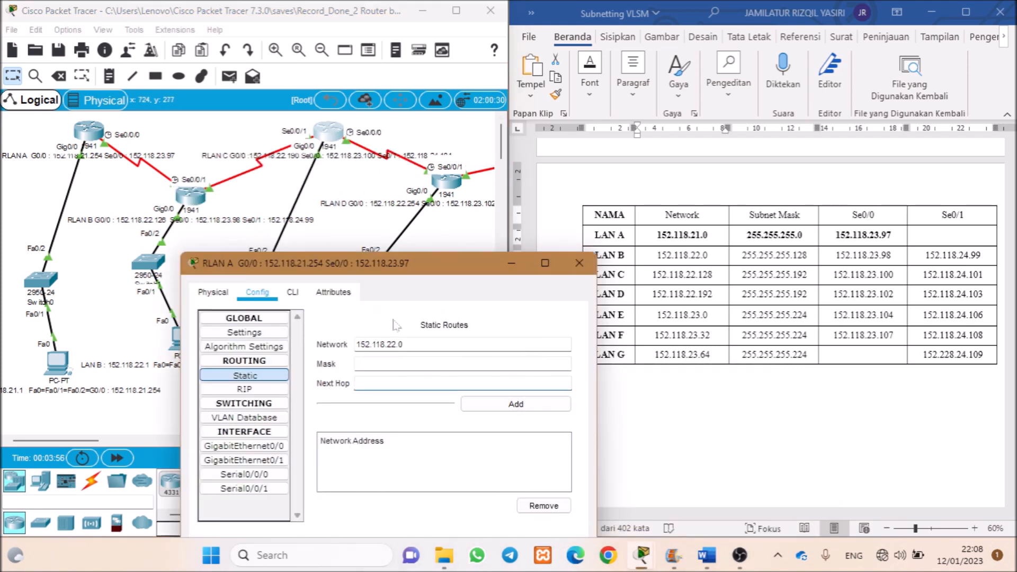
left_click_drag(894, 256, 834, 256)
left_click(397, 376)
key("ctrl+v")
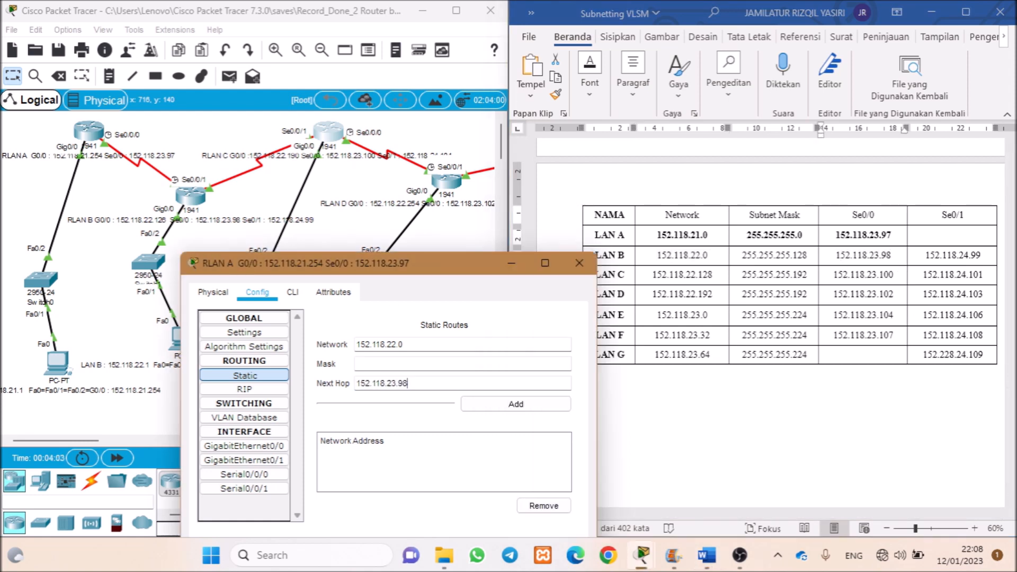
- Copy LAN B's subnet mask 255.255.255.128 from the table as the route's mask and add the static route to RLAN A
left_click(819, 257)
left_click_drag(808, 255, 742, 255)
key("ctrl+c")
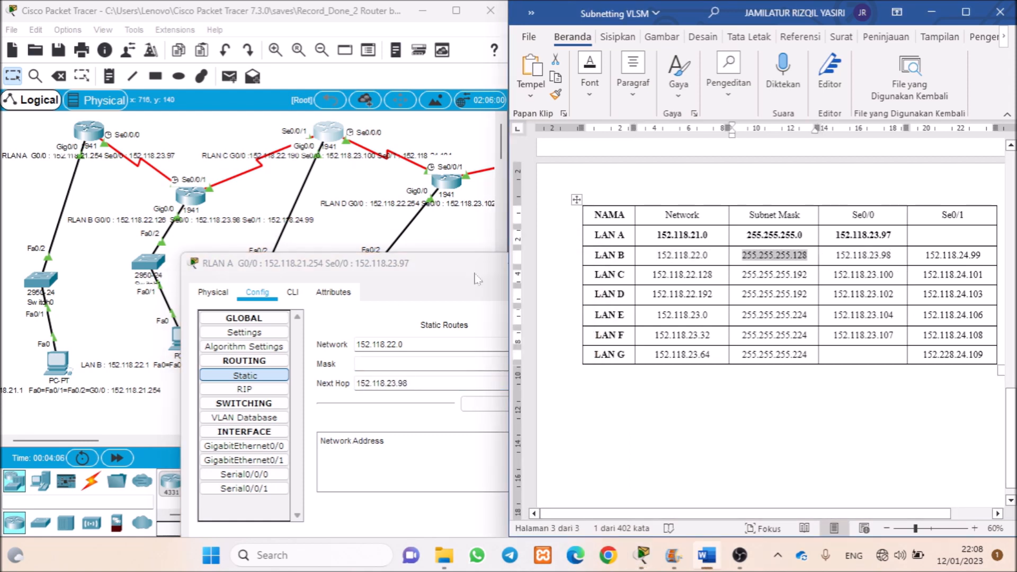
left_click(392, 364)
key("ctrl+v")
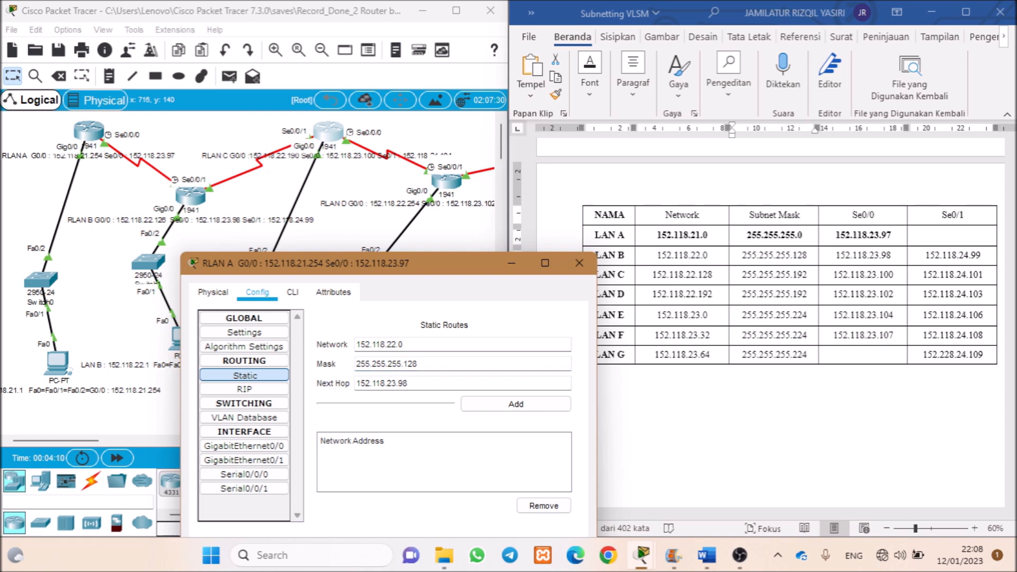
left_click(509, 406)
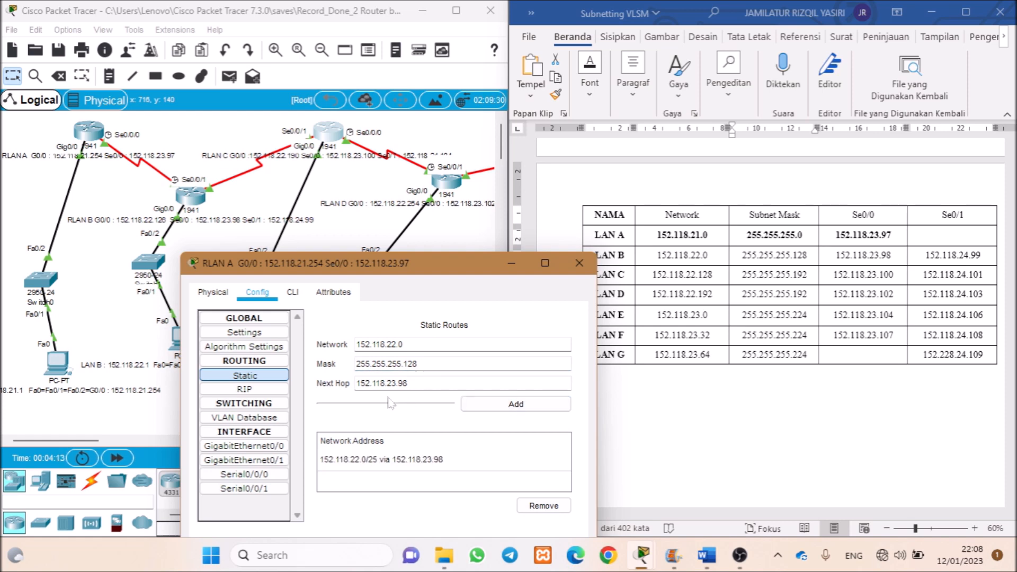
- Add static routes on RLAN A for networks 152.118.22.128 and 152.118.22.192, both with mask 255.255.255.192 and next hop 152.118.23.98
key("alt+Tab")
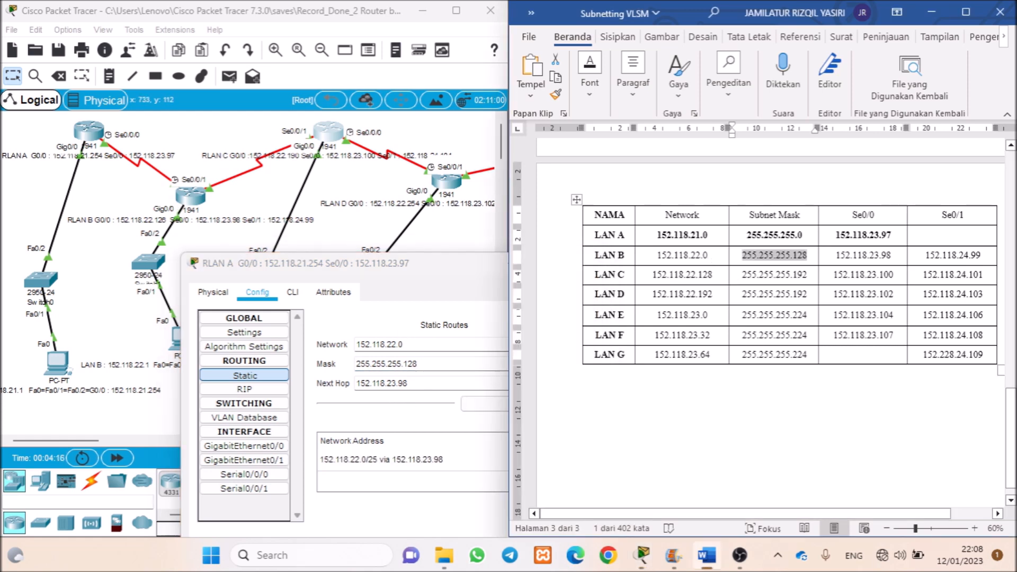
double_click(683, 275)
key("ctrl+c")
key("alt+Tab")
left_click_drag(414, 345, 306, 353)
key("ctrl+v")
key("Tab")
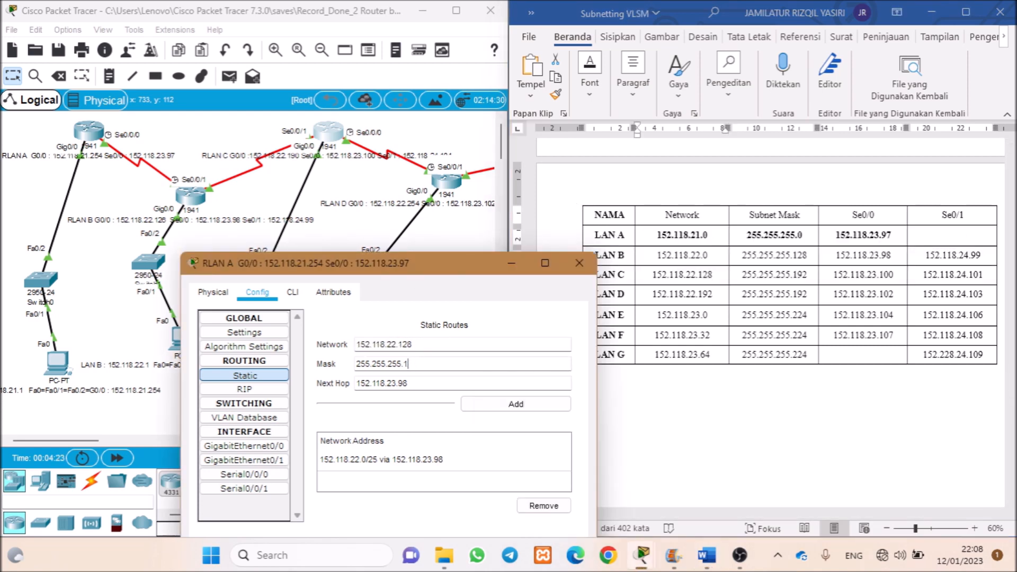
left_click(482, 404)
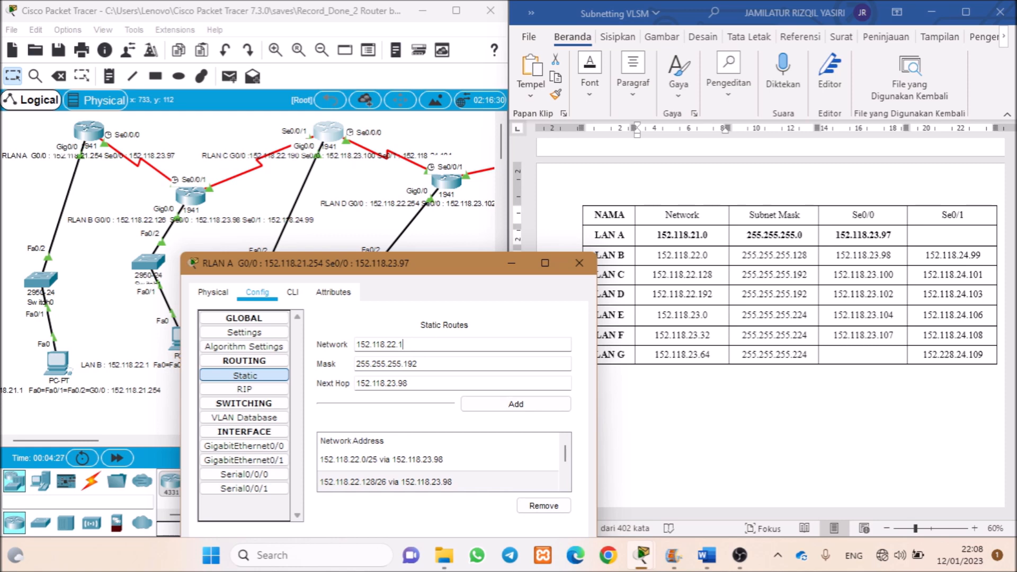
left_click(516, 404)
- Add a static route on RLAN A for LAN E's network 152.118.23.0 with mask 255.255.255.224 and next hop 152.118.23.98
key("alt+Tab")
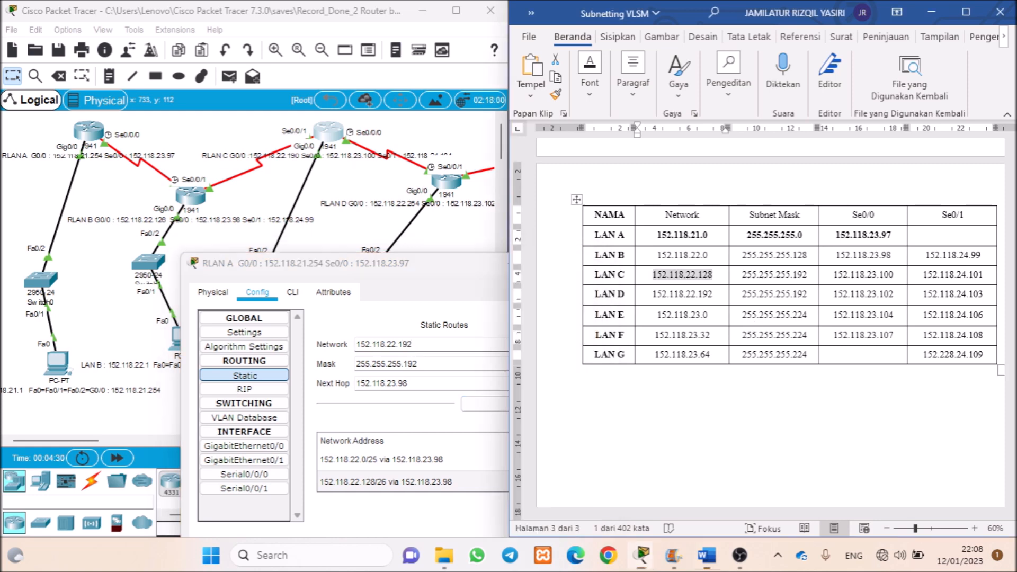
key("alt+Tab")
key("BackSpace")
key("BackSpace")
type("24")
left_click(752, 326)
double_click(683, 315)
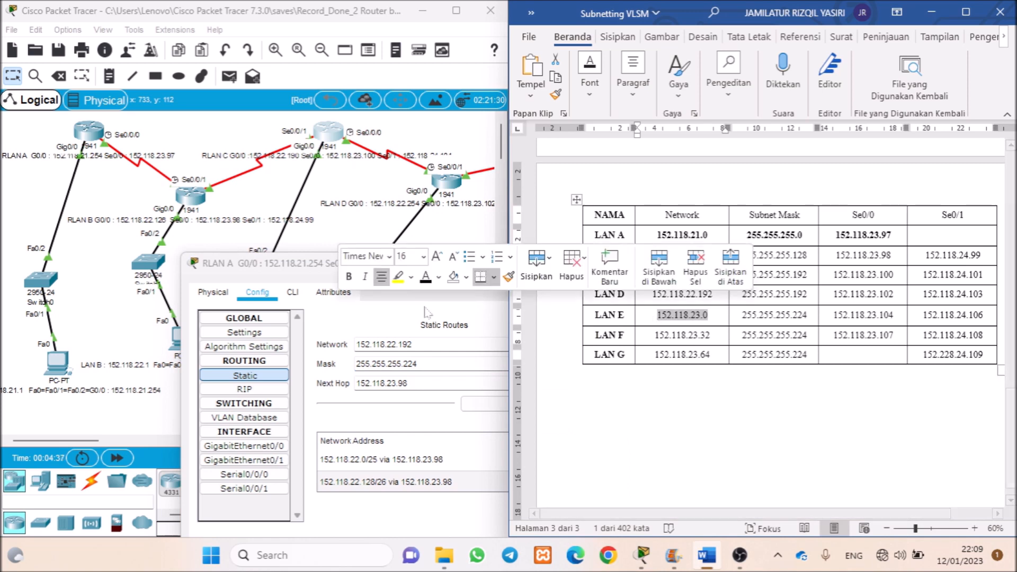
key("alt+Tab")
key("shift+Tab")
key("ctrl+v")
left_click(511, 403)
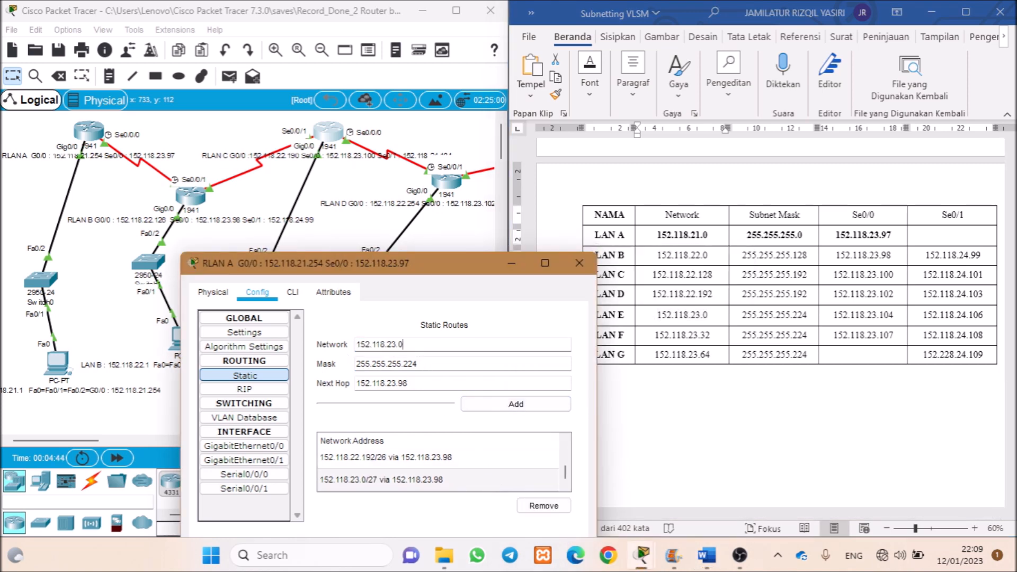
- Add RLAN A's static routes for LAN F's network 152.118.23.32 and for LAN G, then close the RLAN A window
type("2")
left_click(512, 404)
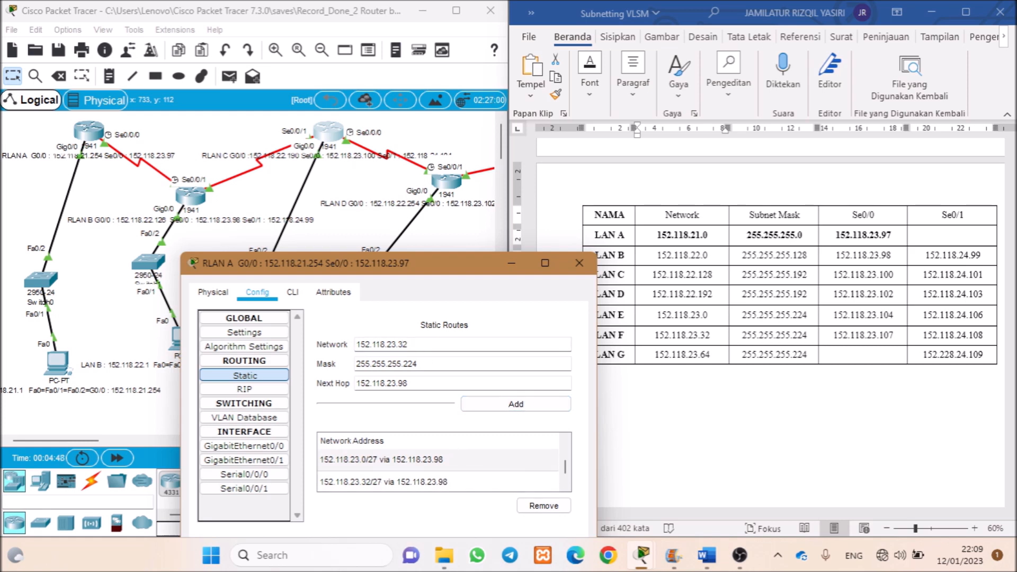
left_click(511, 404)
left_click_drag(472, 263, 456, 159)
left_click(563, 160)
- Open RLAN B's static route configuration and shift router RLAN B slightly downward in the topology
left_click(191, 196)
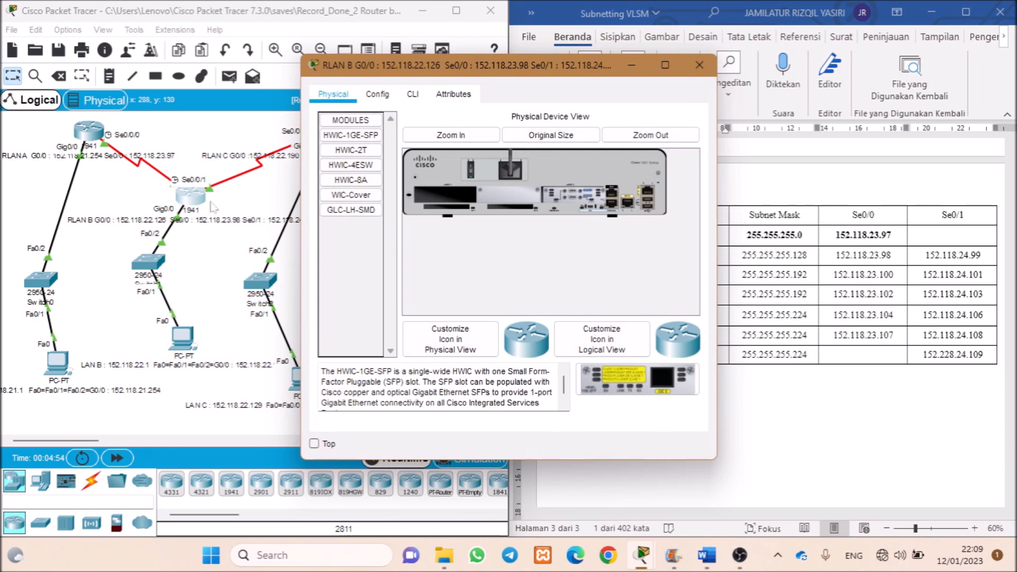
left_click(377, 94)
left_click(371, 177)
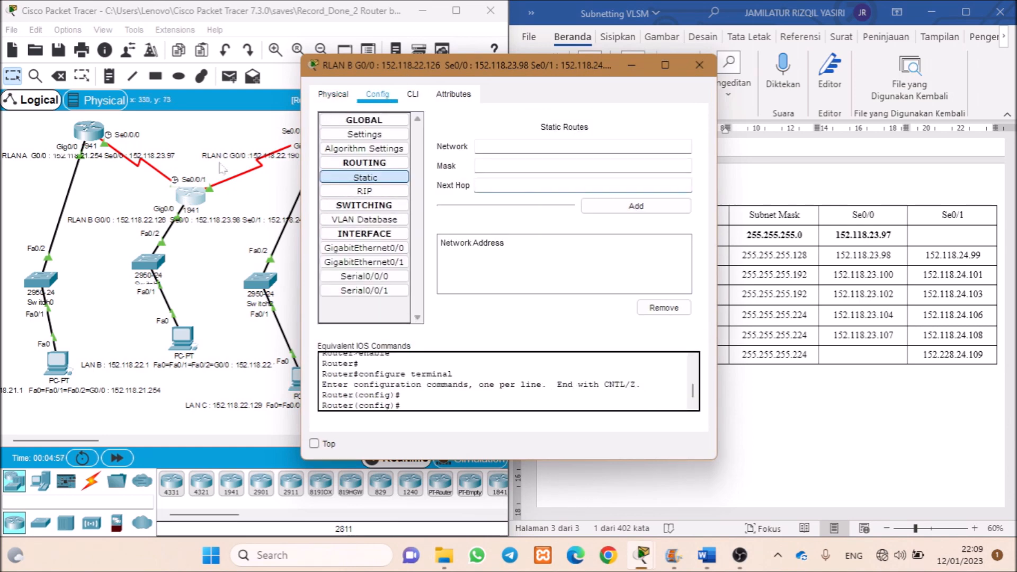
left_click_drag(201, 181, 197, 203)
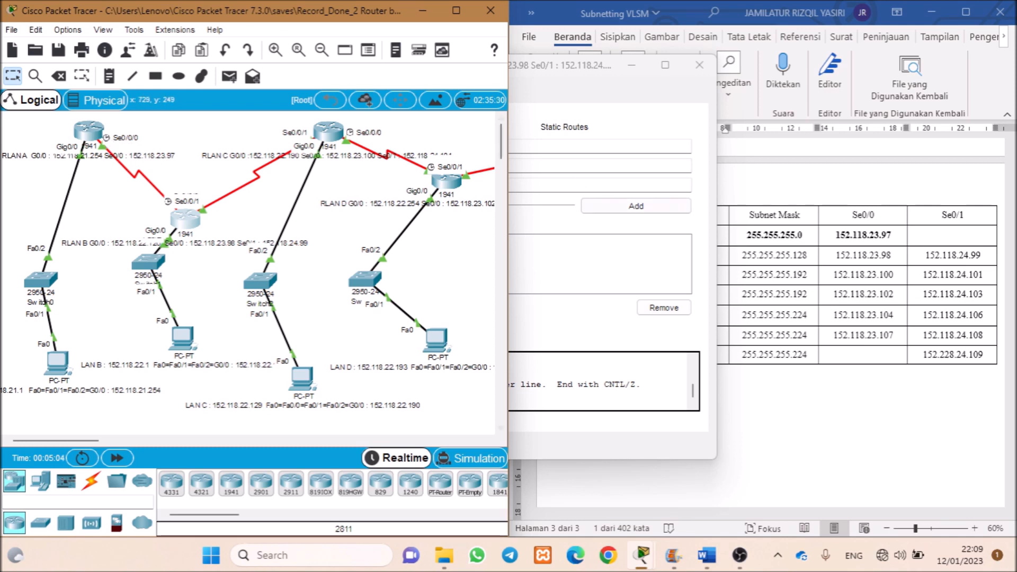
left_click(592, 82)
- Remove the bold formatting from LAN A's addresses in the subnetting table and make LAN B's addresses bold
left_click(885, 255)
left_click_drag(880, 236, 678, 234)
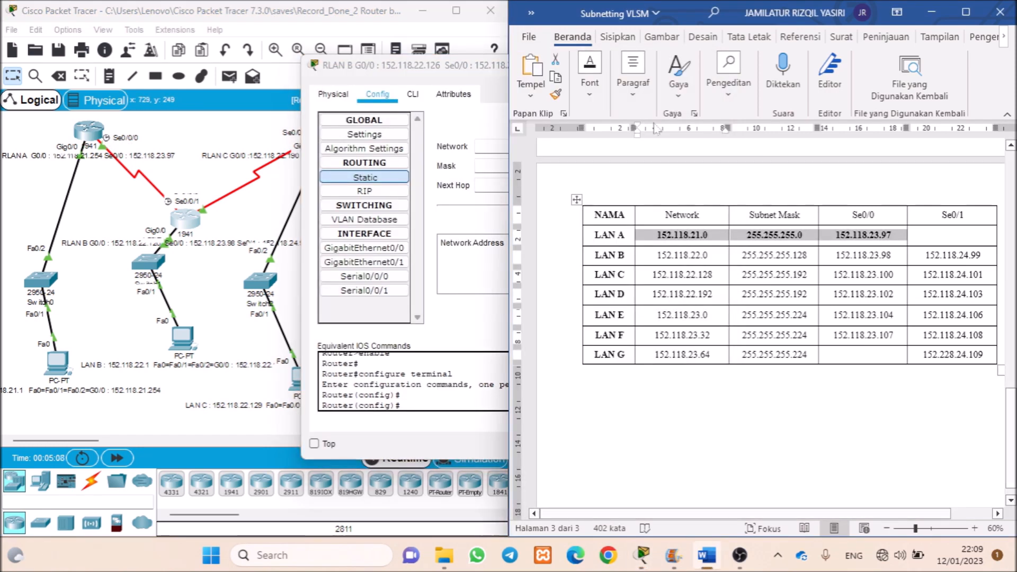
left_click(598, 95)
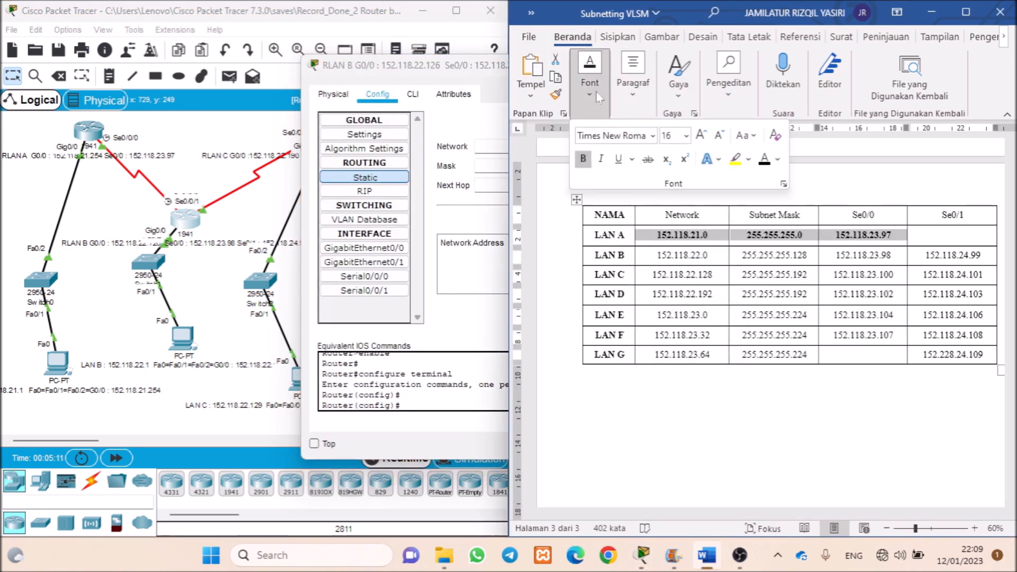
left_click(778, 159)
left_click(795, 179)
key("ctrl+b")
left_click(808, 255)
left_click_drag(991, 254, 644, 254)
key("ctrl+b")
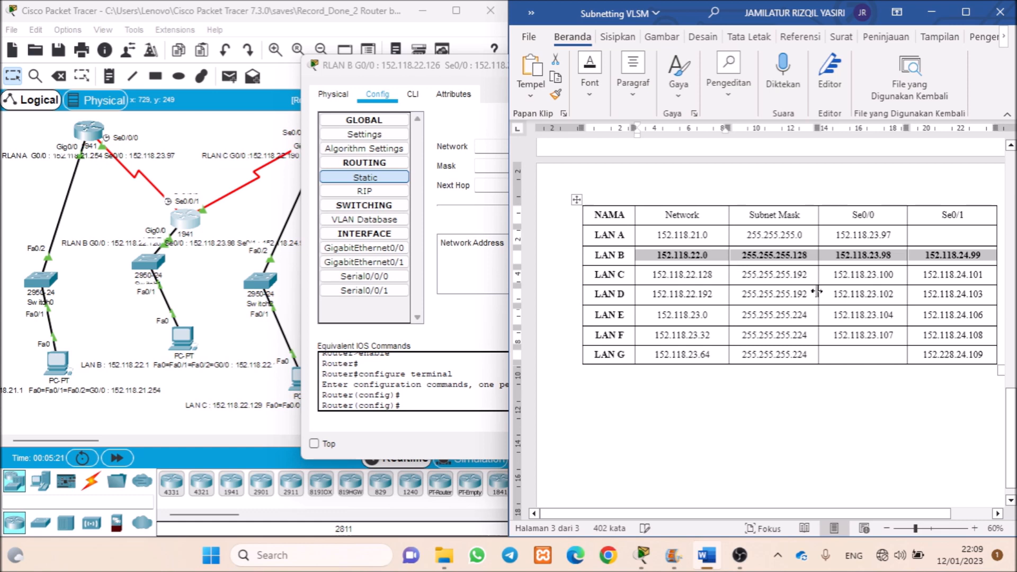
- Copy LAN A's Se0/0 address 152.118.23.97 and network 152.118.21.0 into the next hop and network of RLAN B's new static route
double_click(841, 235)
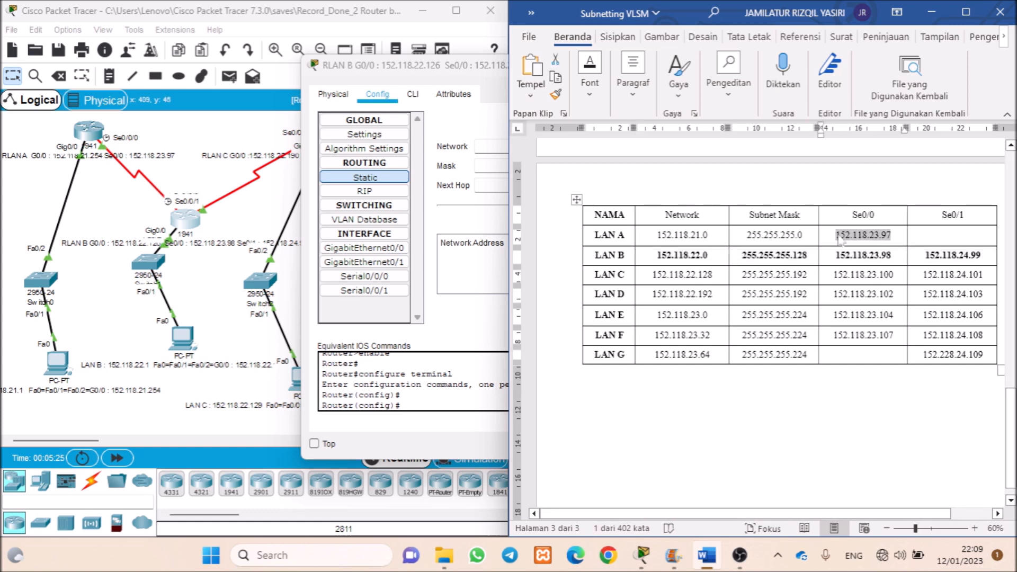
left_click(491, 186)
key("ctrl+v")
left_click_drag(615, 72, 415, 91)
double_click(683, 235)
key("ctrl+c")
left_click(384, 164)
key("ctrl+v")
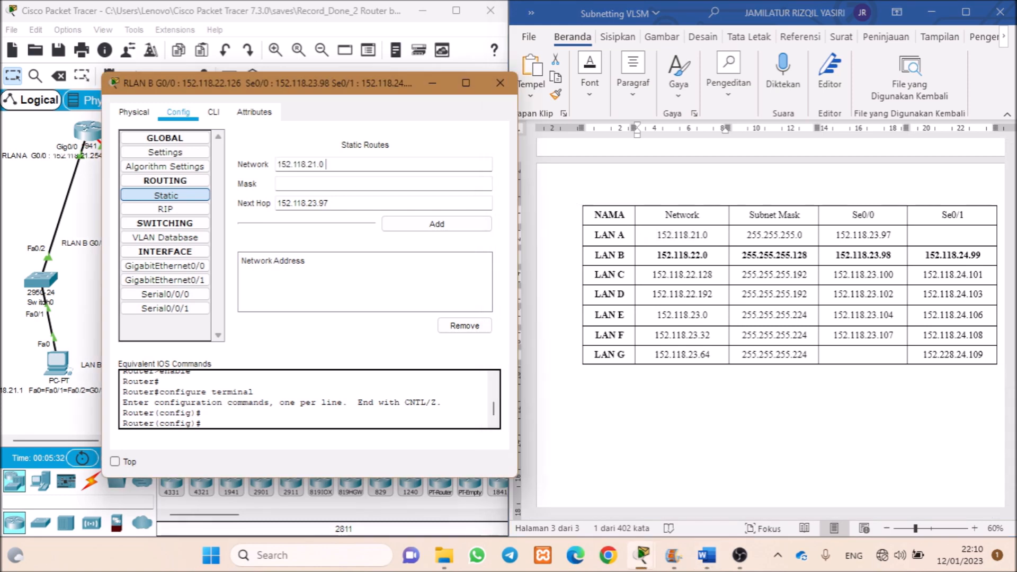
- Copy LAN A's subnet mask 255.255.255.0 into the route's mask and add the static route to RLAN B
double_click(775, 235)
key("ctrl+c")
left_click(371, 184)
key("ctrl+v")
left_click(408, 223)
left_click(546, 285)
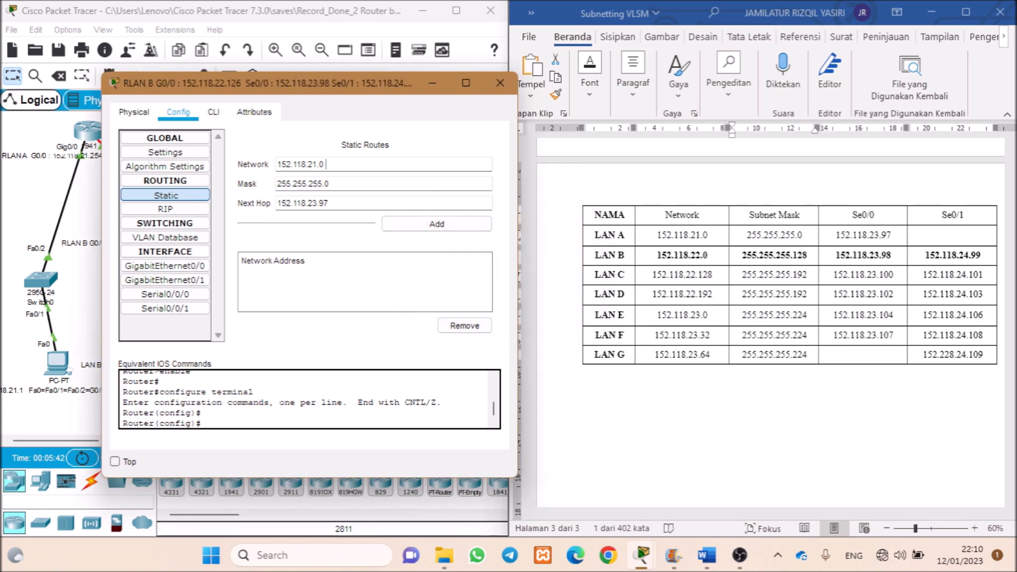
left_click(436, 224)
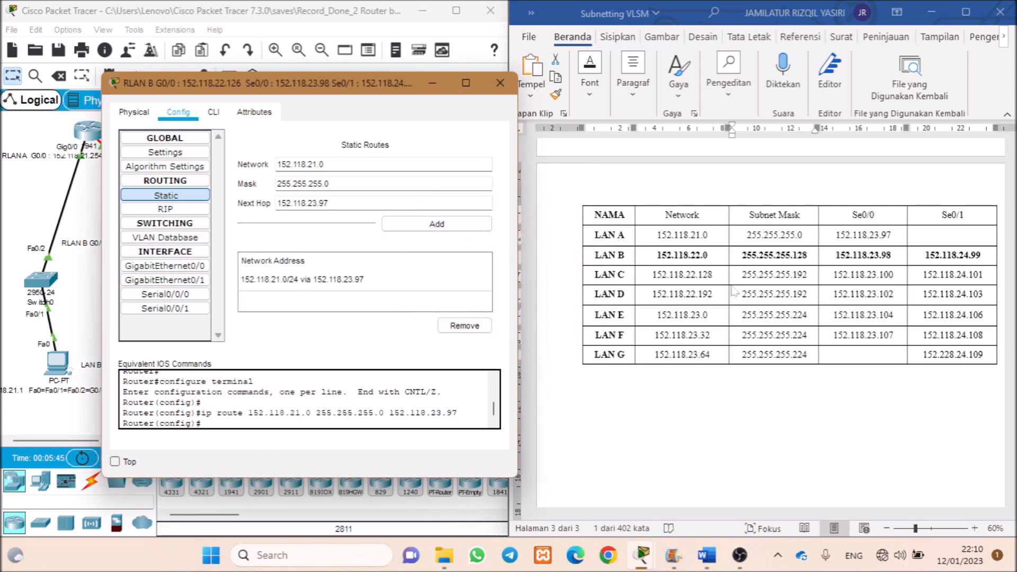
- Add RLAN B's static route for 152.118.22.128 and try one for 152.118.22.92, both with mask 255.255.255.192 and next hop 152.118.23.97
double_click(660, 274)
key("ctrl+c")
left_click_drag(328, 164, 245, 166)
key("ctrl+v")
left_click(329, 184)
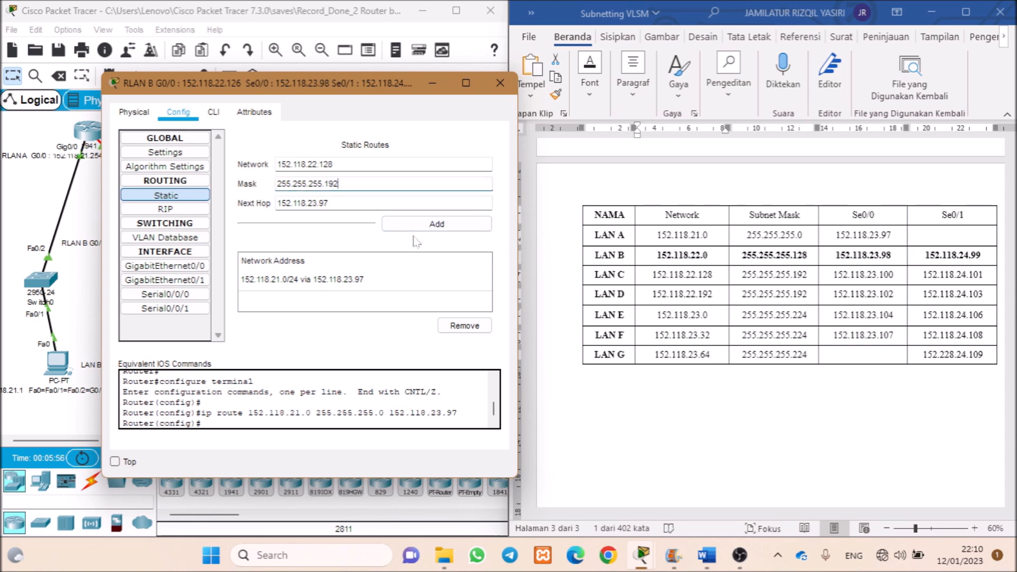
left_click(433, 226)
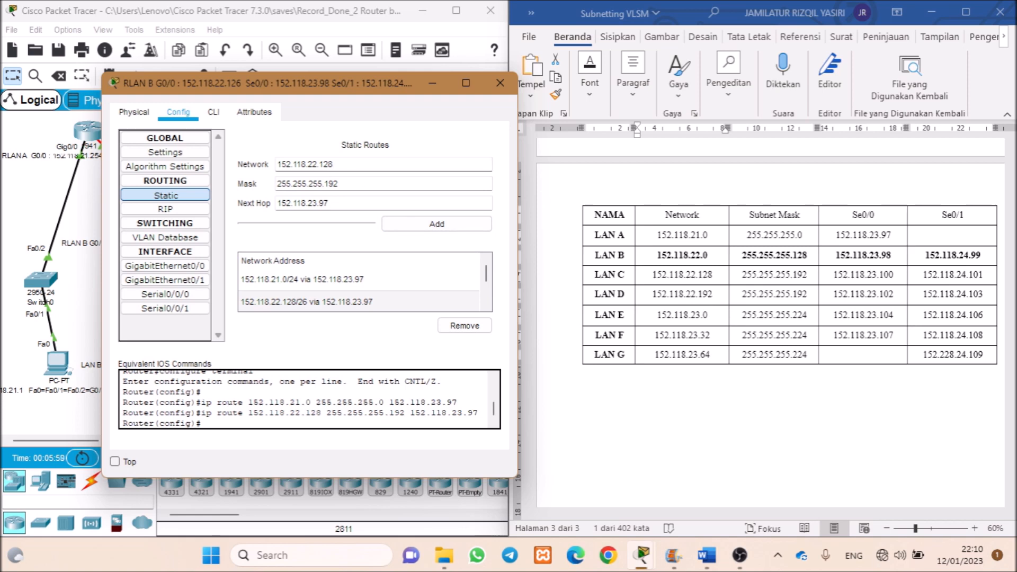
key("Return")
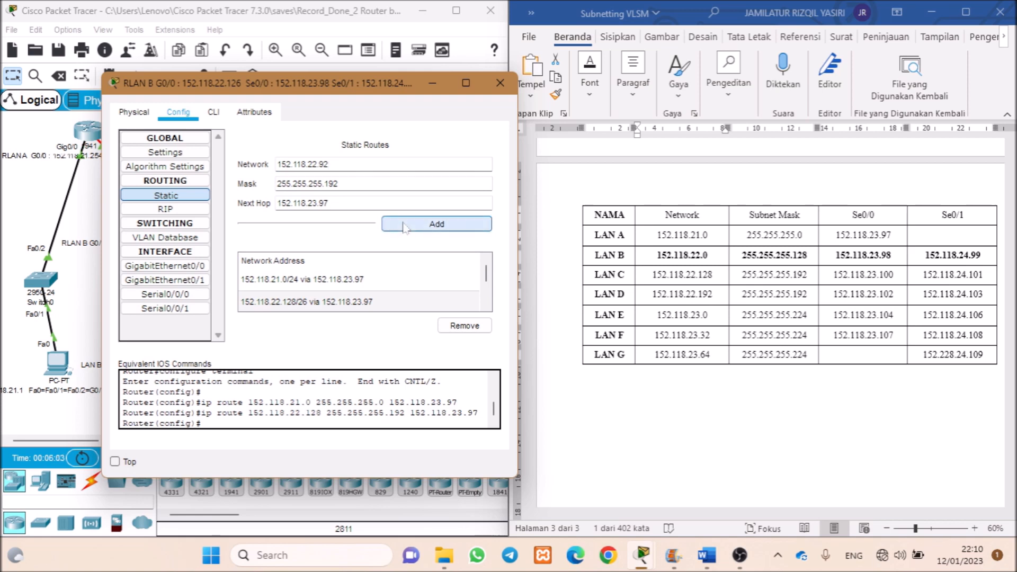
- Add a static route on RLAN B for LAN E's network 152.118.23.0 with mask 255.255.255.224 and next hop 152.118.23.97
key("BackSpace")
key("BackSpace")
key("BackSpace")
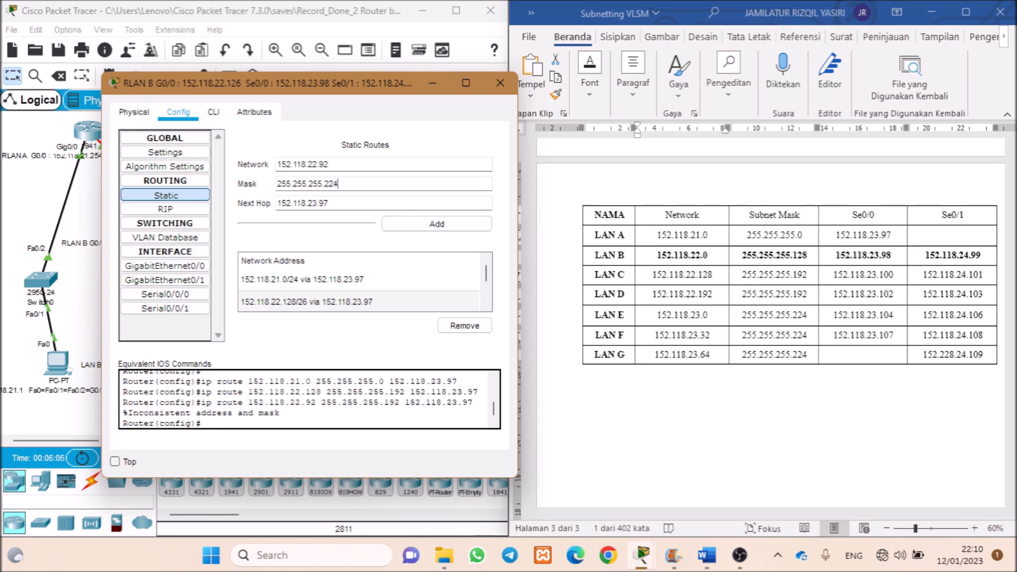
left_click_drag(689, 316, 656, 315)
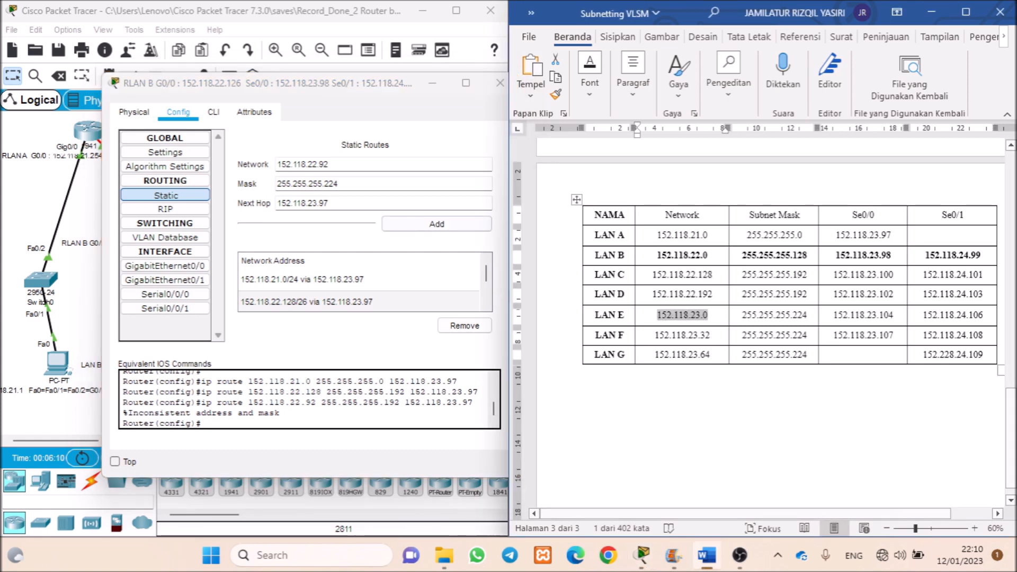
key("ctrl+c")
left_click_drag(332, 165, 251, 180)
key("ctrl+v")
left_click(386, 224)
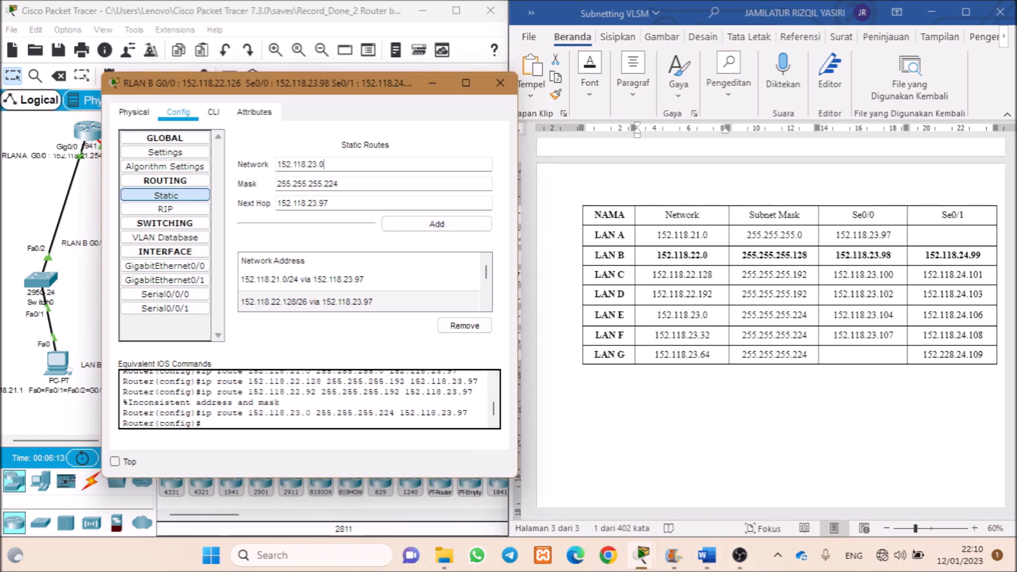
- Add static routes on RLAN B for networks 152.118.23.32 and 152.118.23.64 with the same mask and next hop 152.118.23.97
type("32")
left_click(427, 223)
key("BackSpace")
key("BackSpace")
type("64")
left_click(431, 229)
- Move the RLAN B window aside and shift routers RLAN B and RLAN C slightly to the left in the topology
left_click_drag(394, 94, 575, 180)
left_click_drag(185, 210, 142, 205)
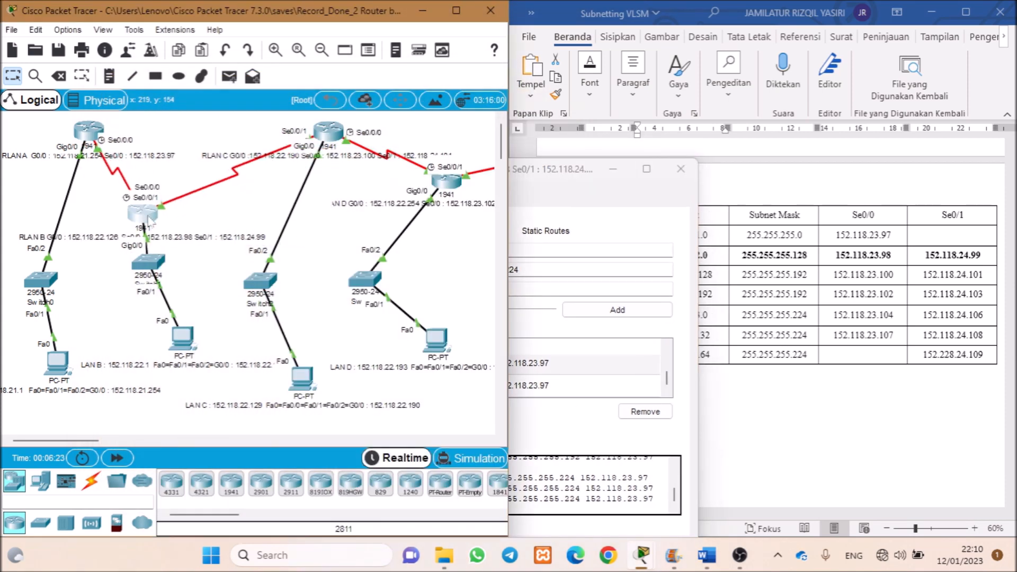
left_click_drag(329, 128, 289, 133)
- Copy LAN C's Se0/1 address 152.118.24.101 from the table as the next hop of RLAN B's next static route
left_click(759, 285)
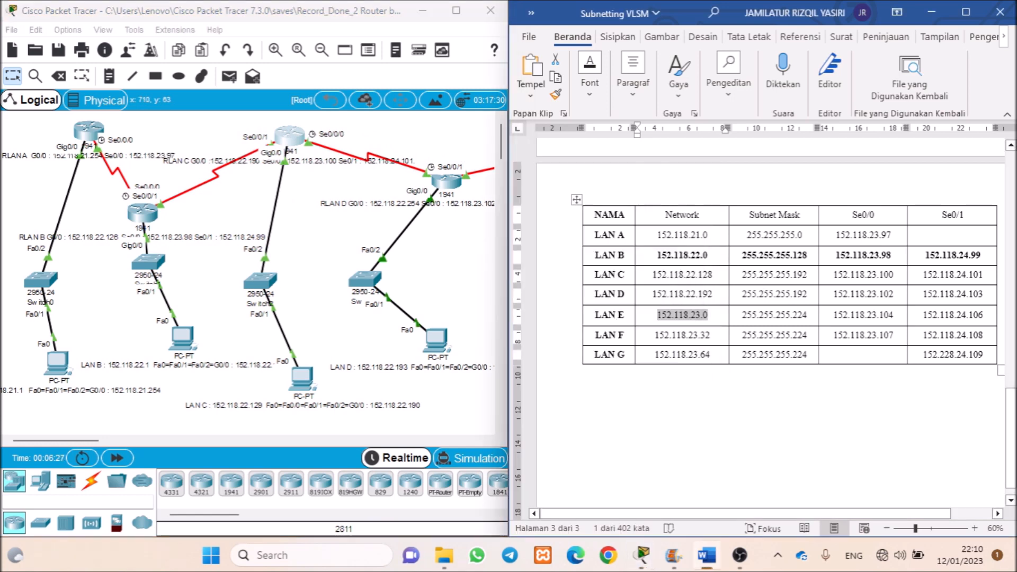
left_click_drag(986, 274, 922, 275)
mouse_move(691, 566)
mouse_move(642, 557)
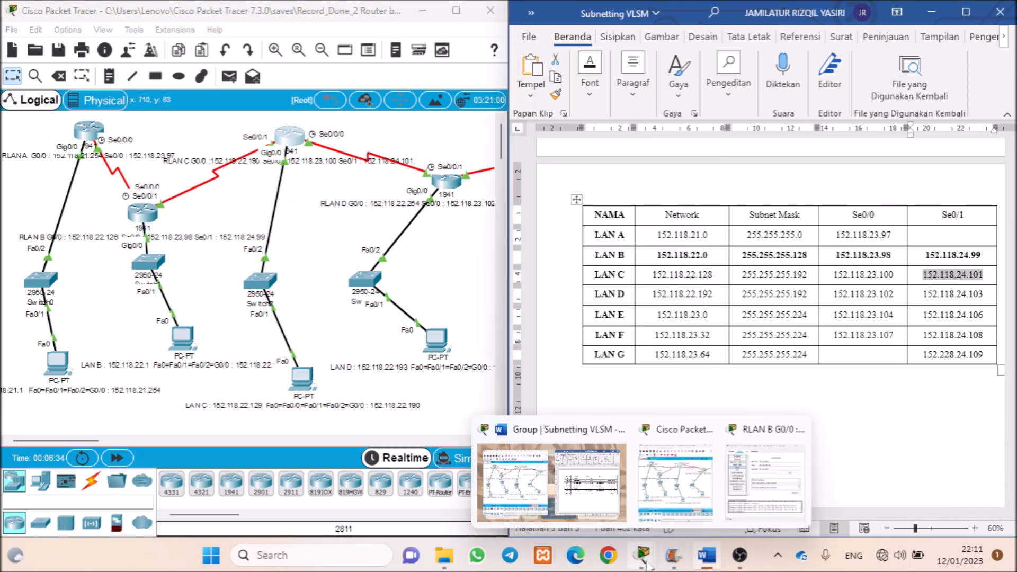
left_click(710, 480)
left_click_drag(510, 289, 435, 290)
key("ctrl+v")
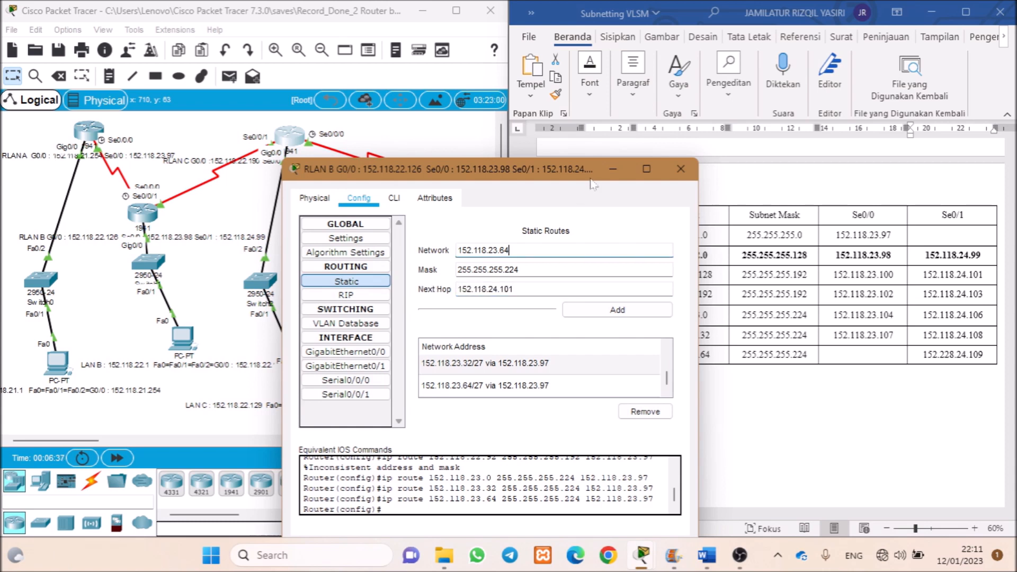
- Add a static route on RLAN B for LAN A's network 152.118.21.0 with mask 255.255.255.0 and next hop 152.118.24.101
left_click_drag(424, 169, 185, 121)
left_click_drag(710, 235, 657, 234)
key("ctrl+c")
left_click(281, 201)
left_click_drag(281, 202, 220, 202)
key("ctrl+v")
left_click(282, 221)
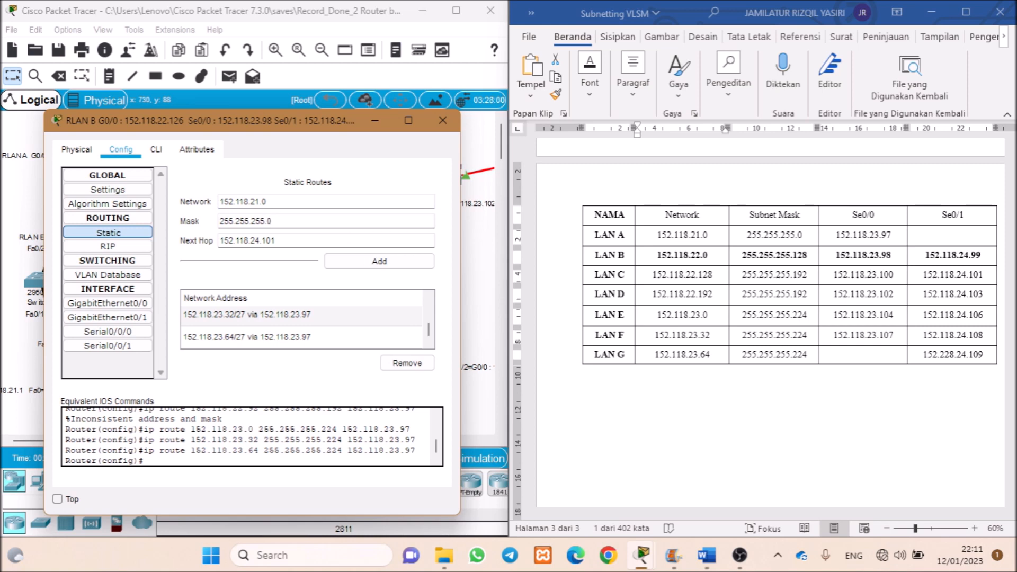
left_click(379, 262)
- Add static routes on RLAN B for networks 152.118.22.128 and 152.118.22.192, both with mask 255.255.255.192 and next hop 152.118.24.101
left_click_drag(714, 275, 653, 275)
key("ctrl+c")
left_click(281, 201)
left_click(717, 276)
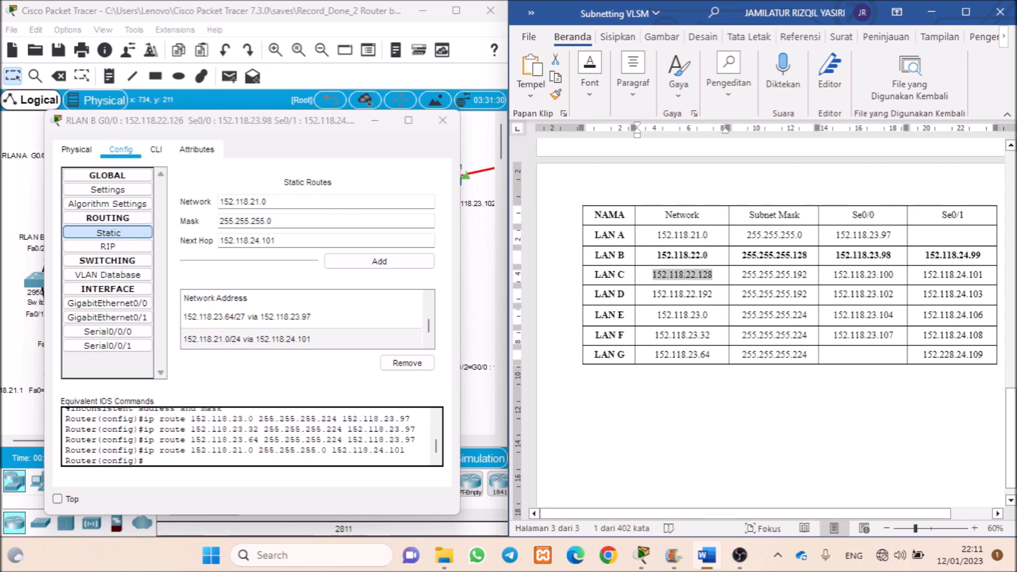
key("ctrl+c")
left_click_drag(271, 202, 209, 208)
key("ctrl+v")
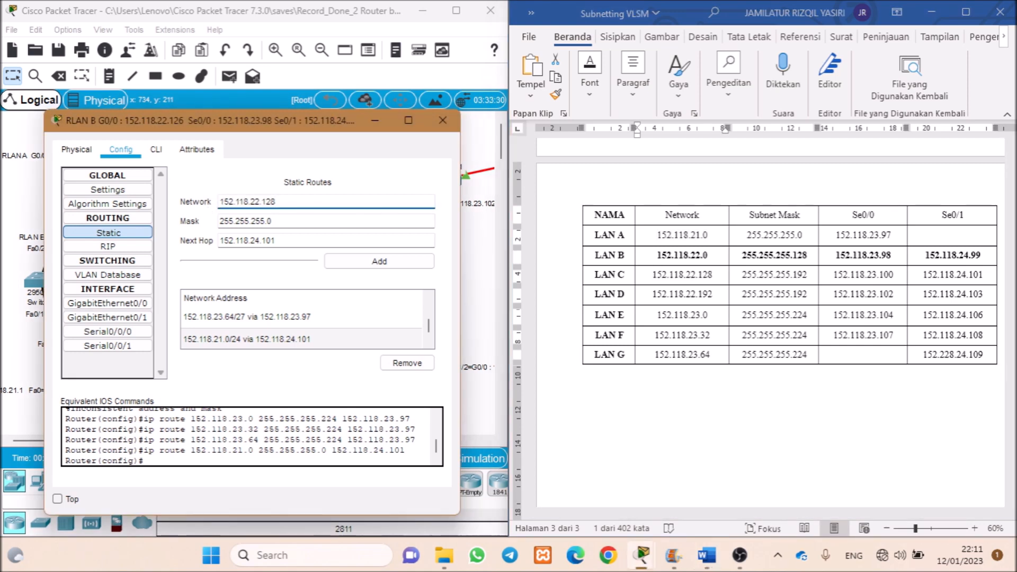
left_click(273, 221)
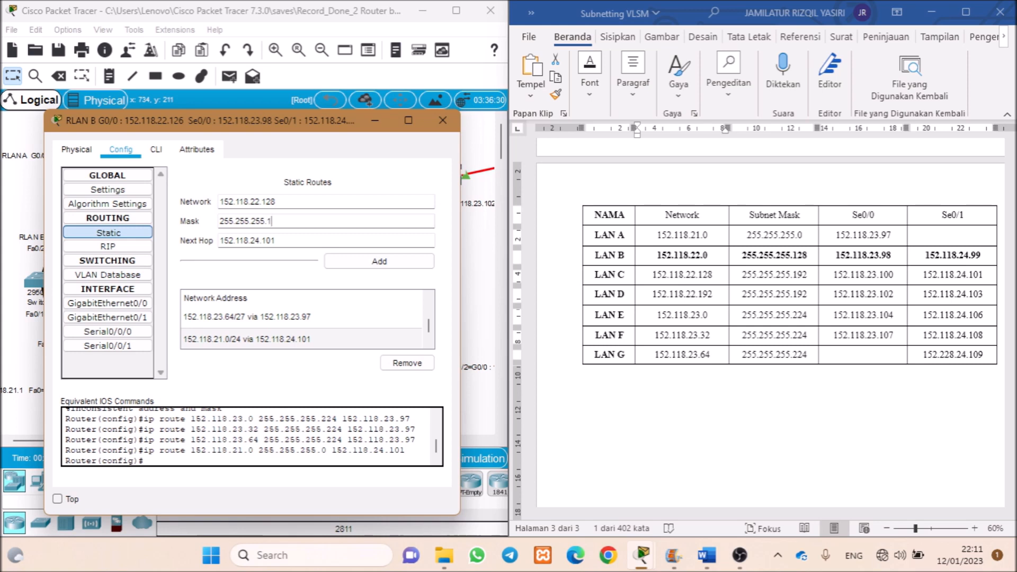
left_click(345, 260)
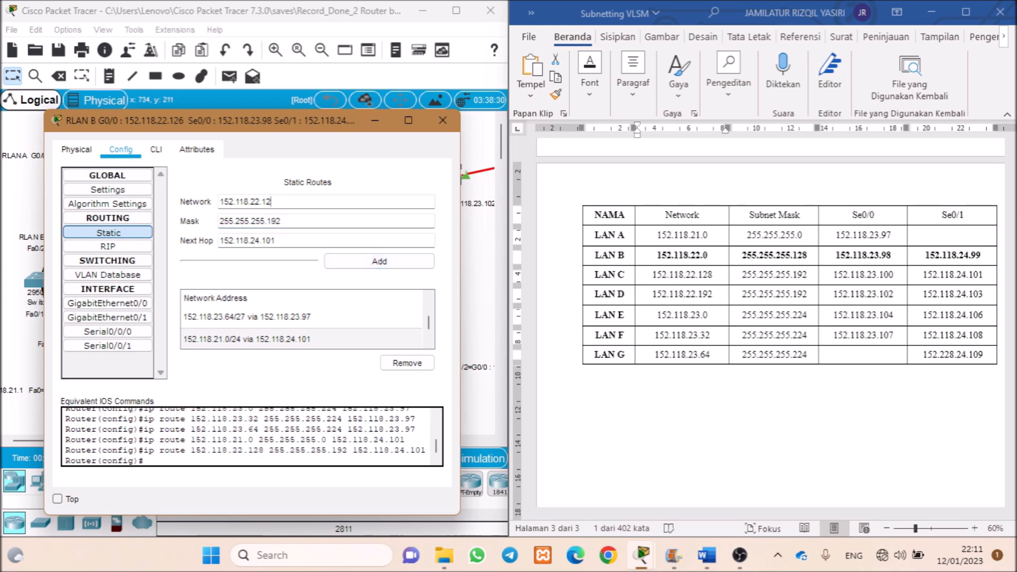
left_click(295, 218)
left_click(379, 260)
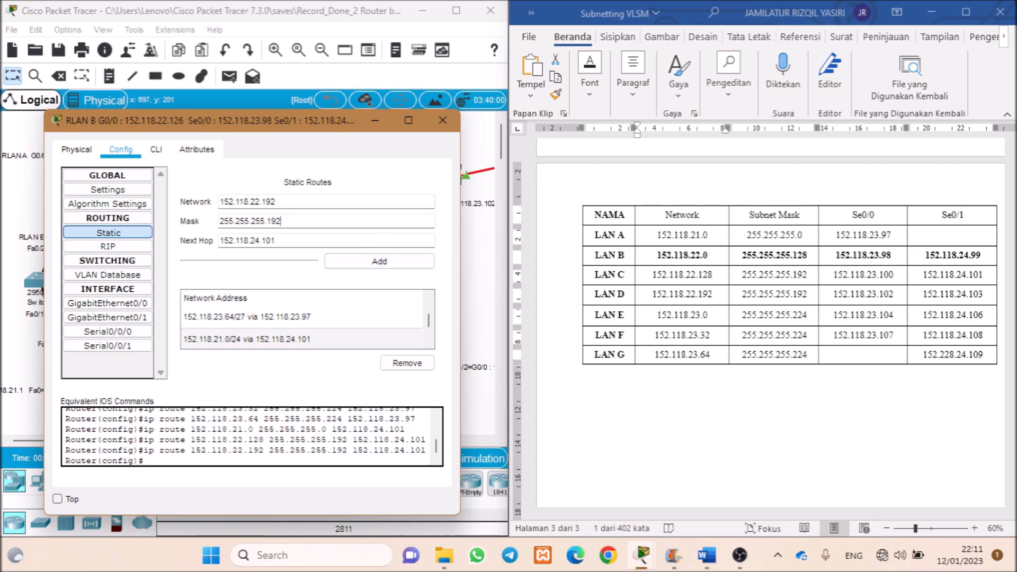
- Add a static route on RLAN B for LAN E's network 152.118.23.0 with mask 255.255.255.224 and next hop 152.118.24.101
type("4")
double_click(682, 275)
double_click(682, 315)
key("ctrl+c")
triple_click(326, 201)
key("ctrl+v")
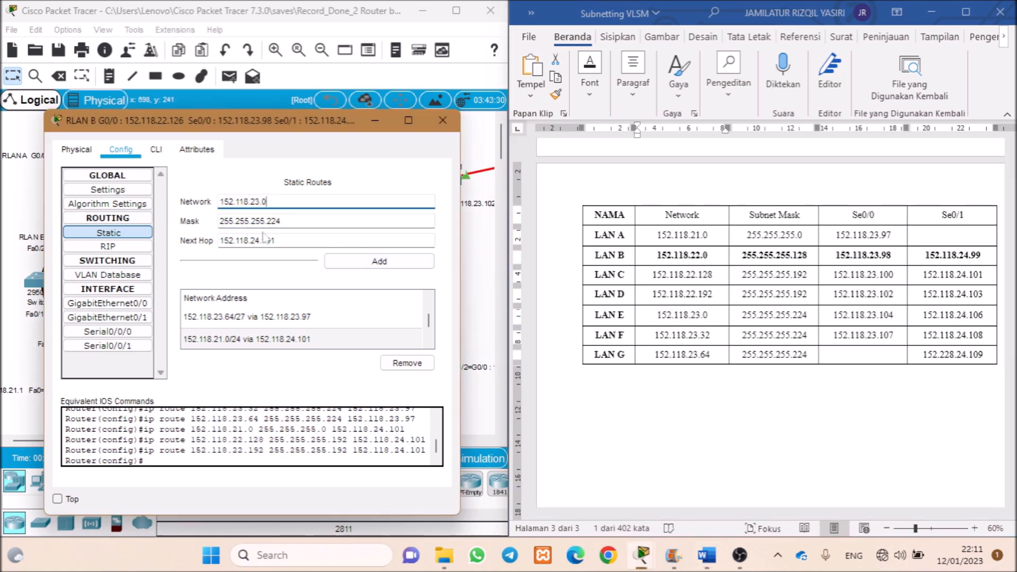
left_click(380, 261)
- Add a static route on RLAN B for LAN F's network 152.118.23.32 with mask 255.255.255.224 and next hop 152.118.24.101
key("BackSpace")
type("32")
left_click(380, 262)
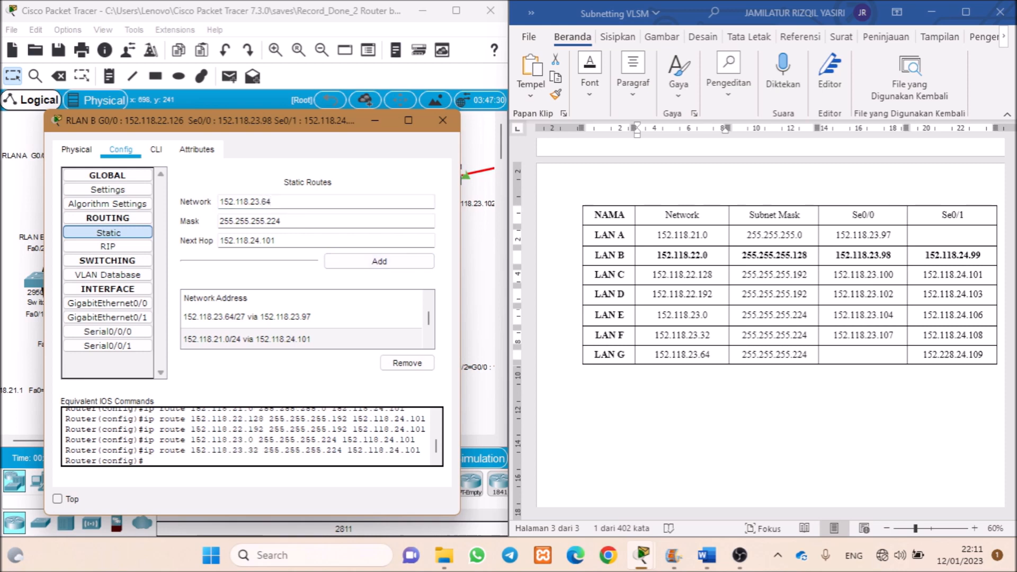
- Add a static route on RLAN B for LAN G's network 152.118.23.64, mask 255.255.255.224, next hop 152.118.24.101, and review the router's route commands
left_click(380, 261)
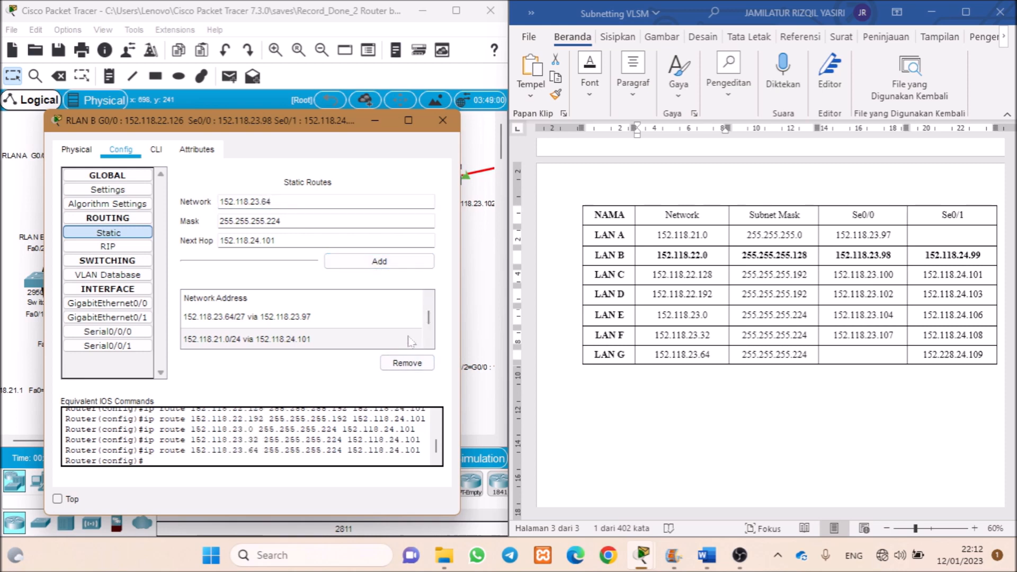
scroll(409, 337, "up", 1)
scroll(407, 328, "up", 1)
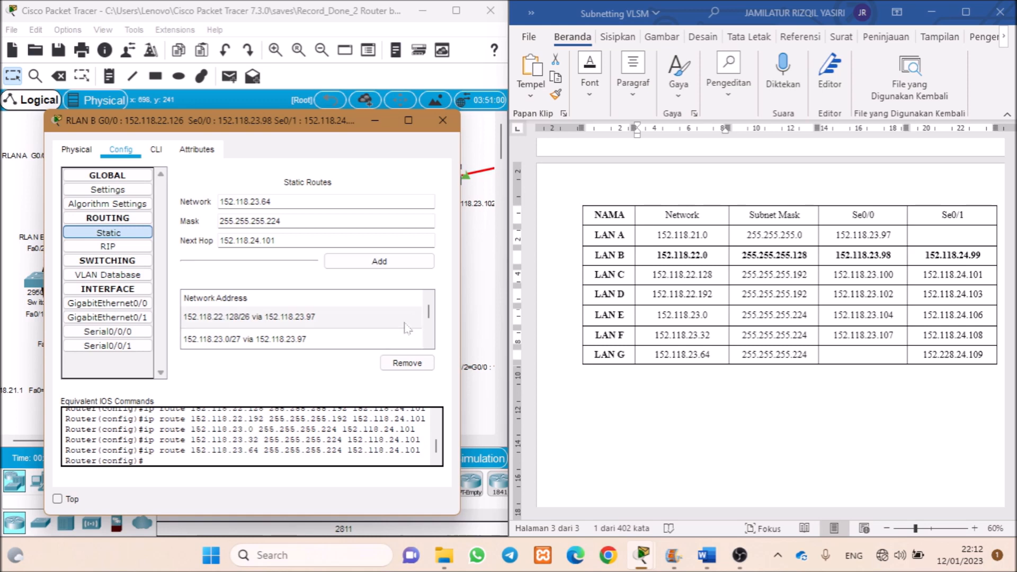
scroll(407, 328, "up", 1)
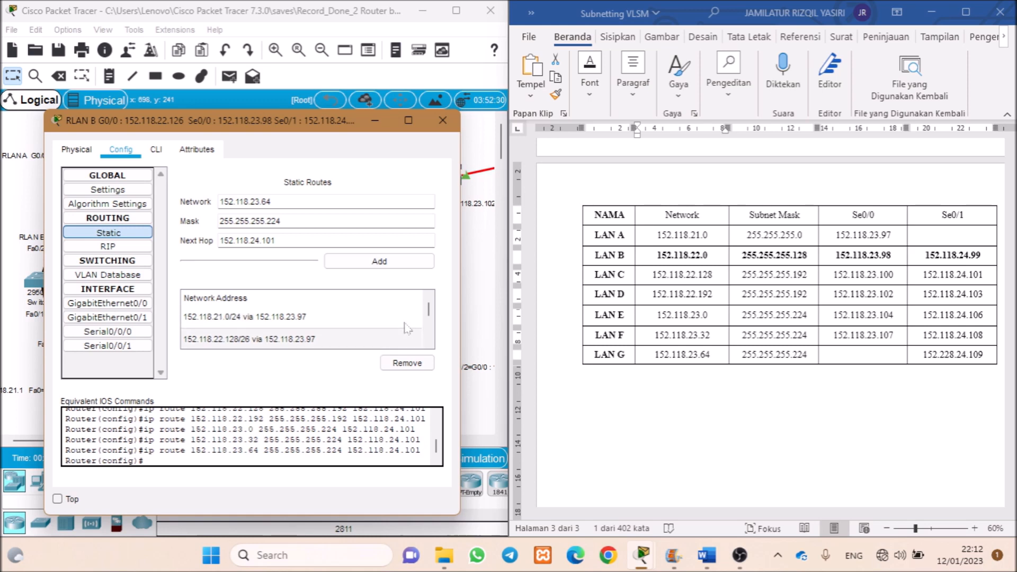
left_click(429, 343)
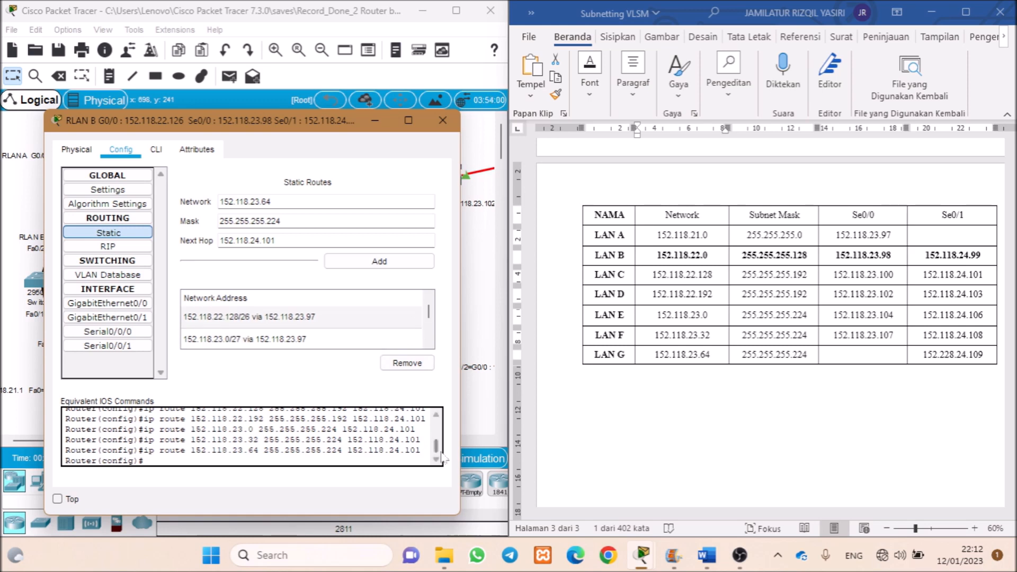
left_click(156, 150)
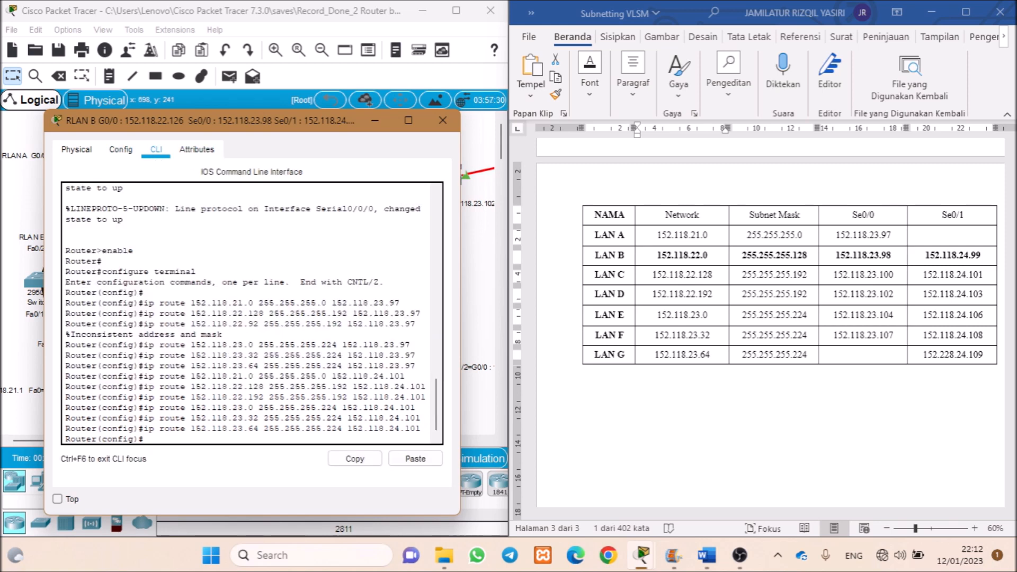
left_click(431, 122)
- Open RLAN C's static route settings and mark LAN C's row bold in the subnetting table instead of LAN B's
left_click(289, 138)
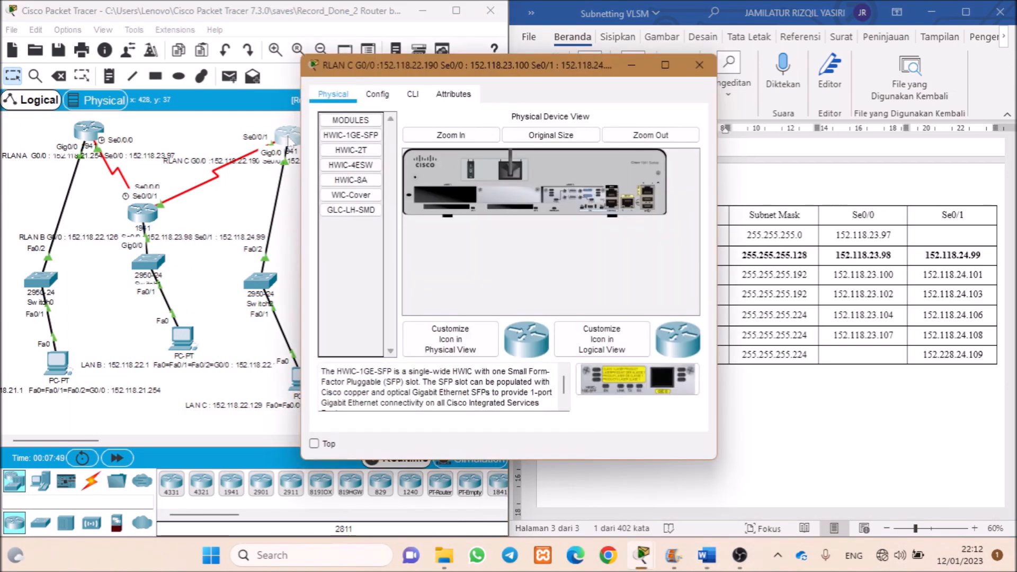
left_click(377, 94)
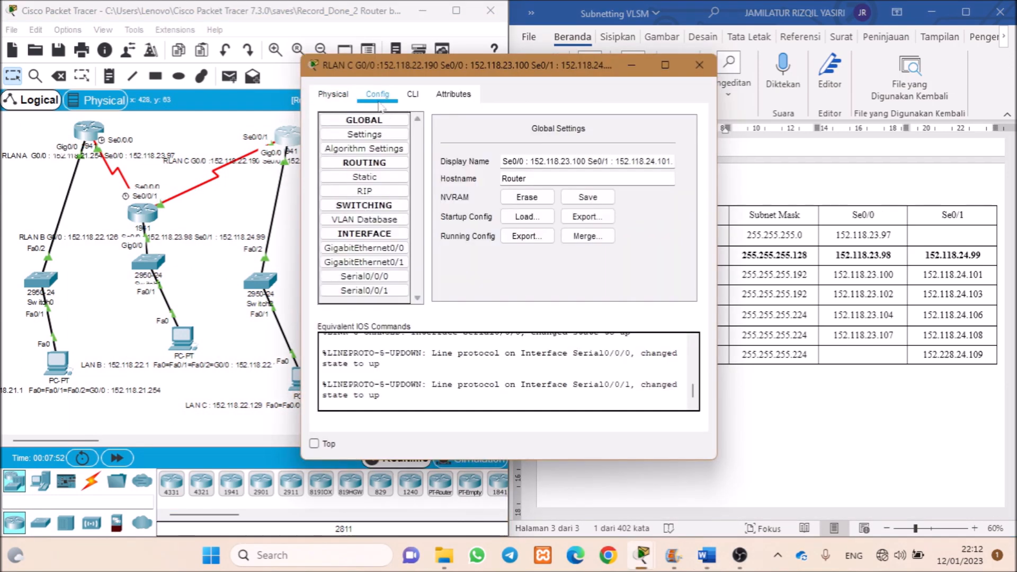
left_click(397, 178)
left_click_drag(477, 65, 303, 64)
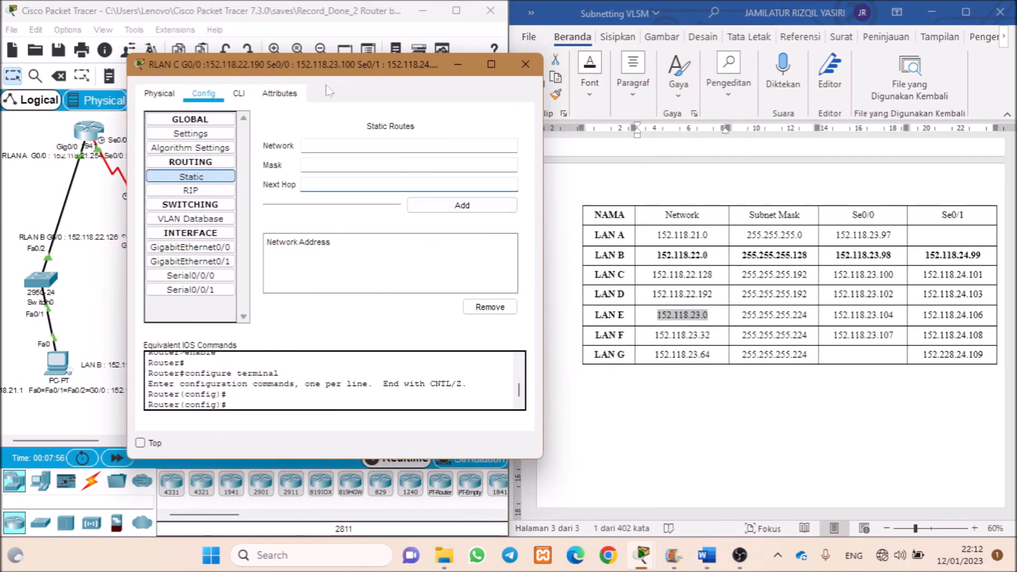
mouse_move(980, 255)
left_mouse_down()
mouse_move(712, 259)
mouse_move(981, 275)
left_mouse_up()
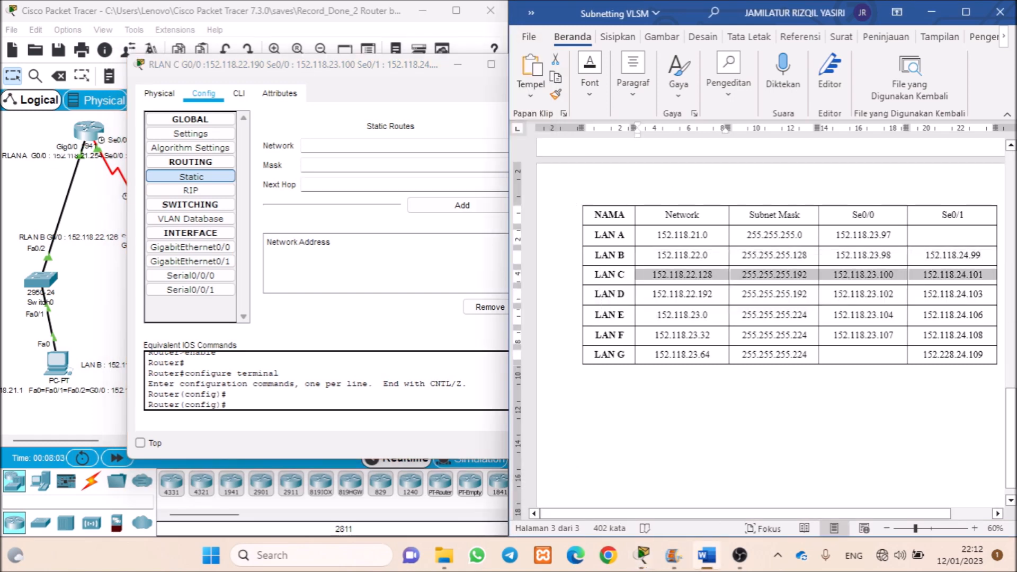
left_click_drag(335, 58, 352, 136)
- Enter next hop 152.118.24.99 and LAN A's network 152.118.21.0 for a static route on RLAN C, copying both from the subnetting table
left_click_drag(983, 256, 924, 260)
key("ctrl+c")
left_click(391, 257)
key("ctrl+v")
left_click(413, 218)
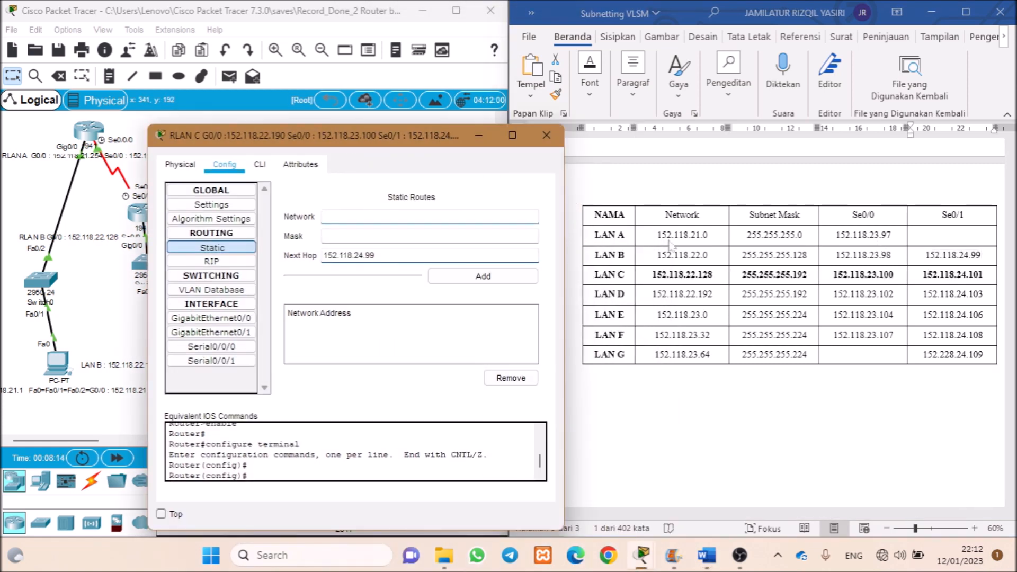
left_click(795, 199)
left_click_drag(710, 235, 656, 235)
key("ctrl+c")
left_click(342, 231)
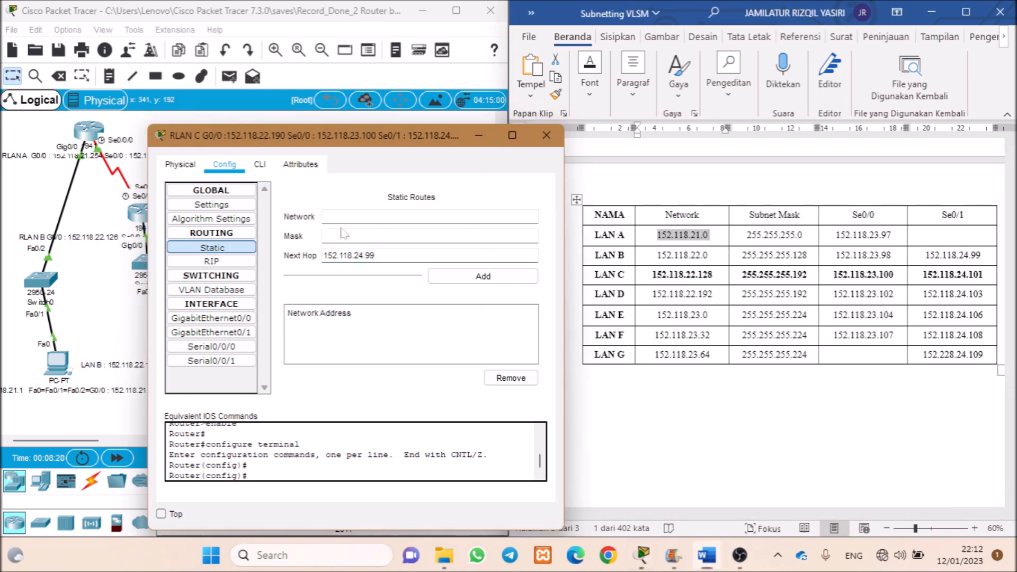
key("ctrl+v")
- Enter LAN A's mask 255.255.255.0 from the subnetting table and add the static route to RLAN C
left_click(795, 198)
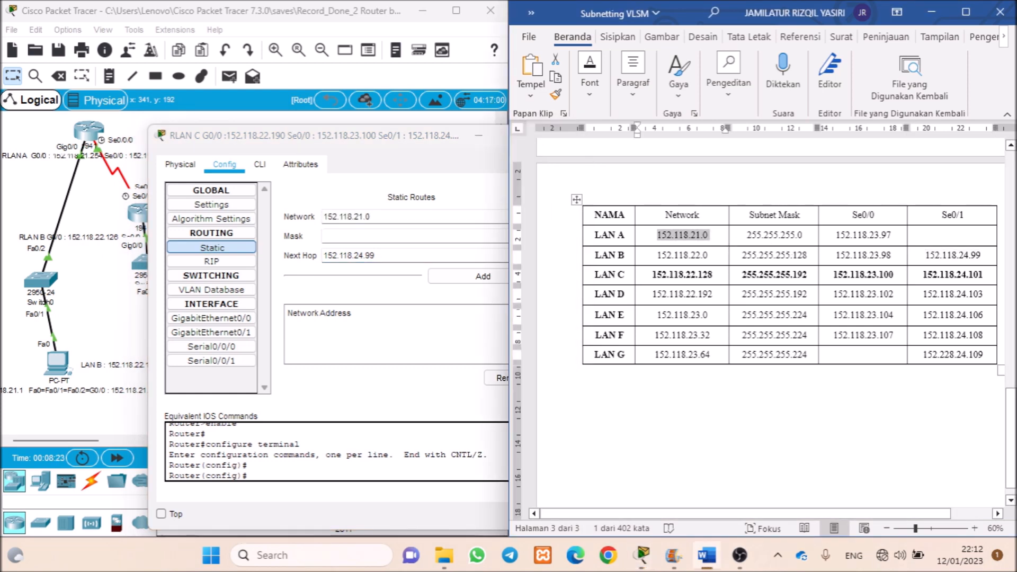
left_click_drag(805, 235, 744, 235)
key("ctrl+c")
left_click(349, 236)
key("ctrl+v")
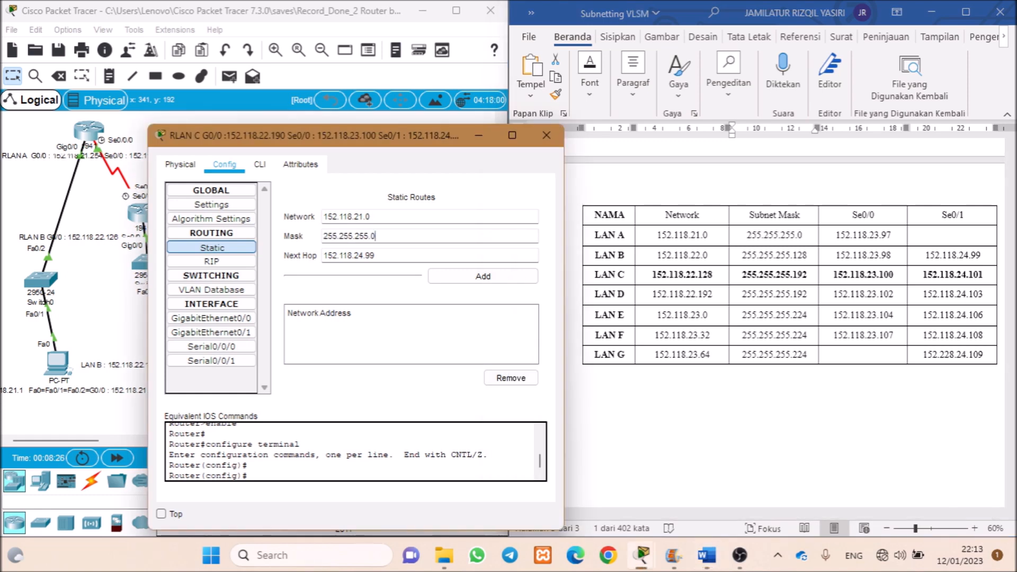
left_click(483, 276)
- Add static routes on RLAN C via 152.118.24.99 for 152.118.22.0 with mask 255.255.255.128 and 152.118.22.192 with mask 255.255.255.192
key("Right")
key("Tab")
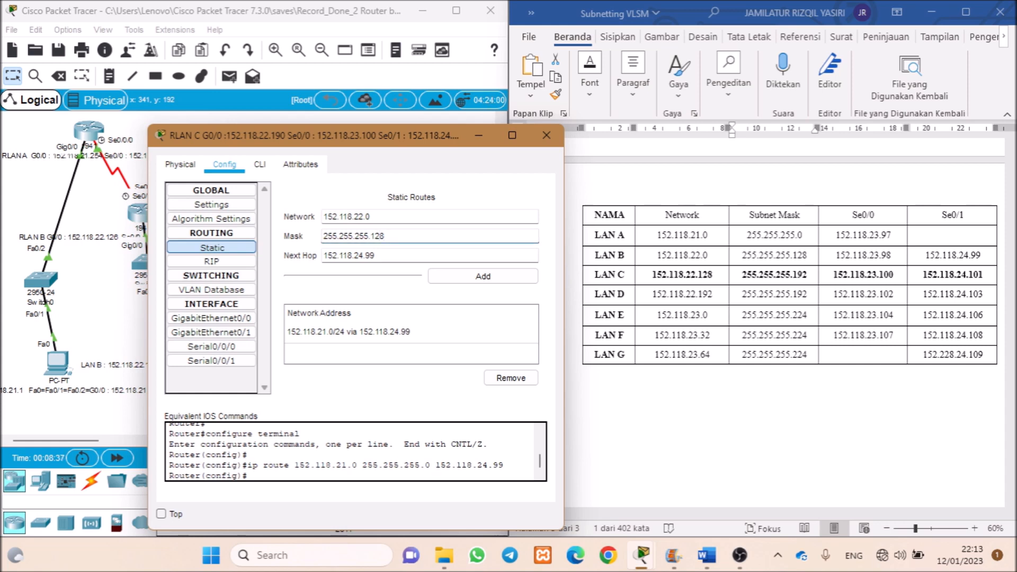
left_click(470, 284)
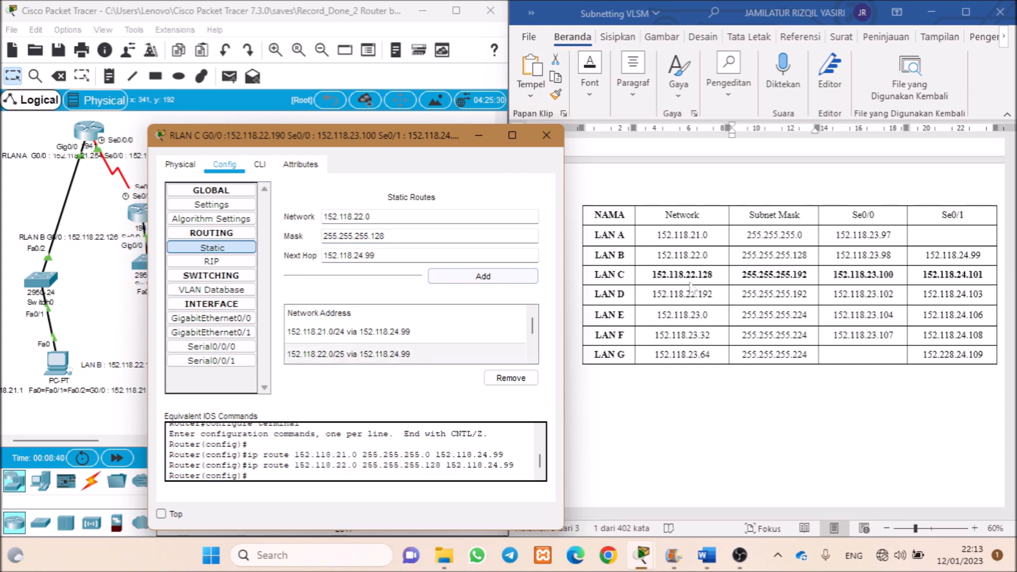
key("Tab")
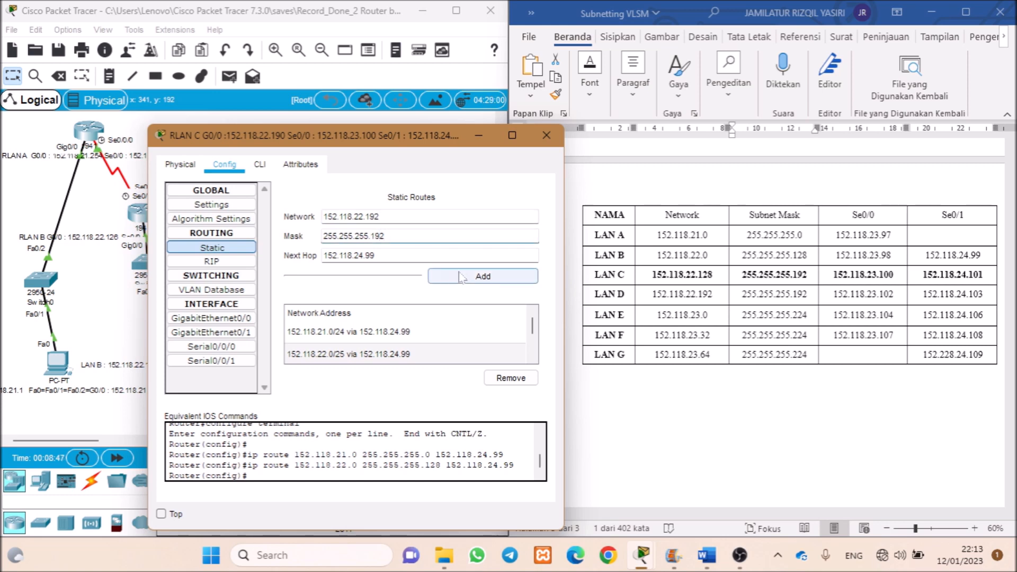
left_click(482, 276)
- Add a static route on RLAN C for LAN E's network 152.118.23.0 with mask 255.255.255.224 and next hop 152.118.24.99
left_click(700, 333)
double_click(682, 316)
key("ctrl+c")
left_click_drag(380, 217, 302, 218)
key("ctrl+v")
left_click(385, 237)
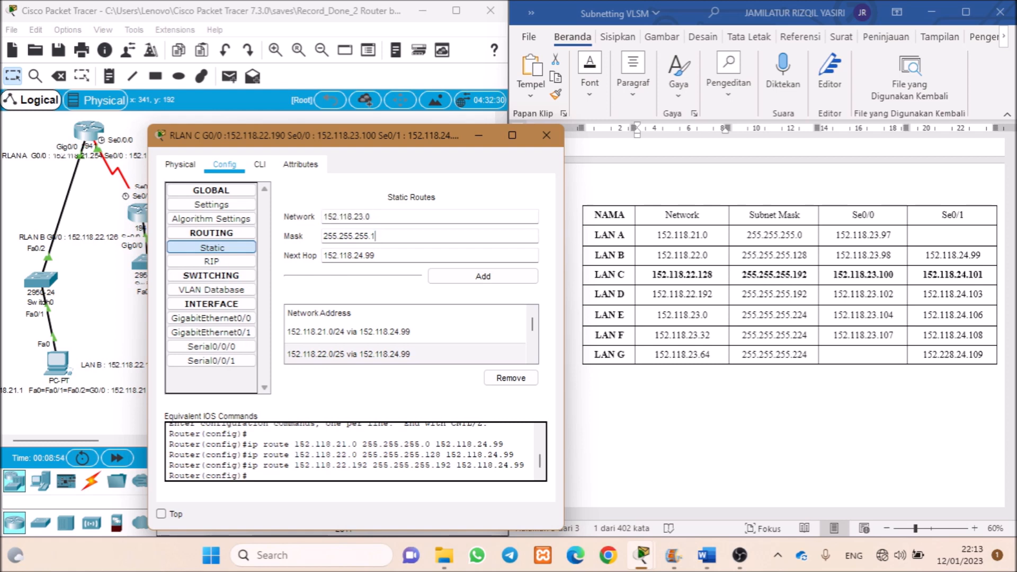
left_click(445, 276)
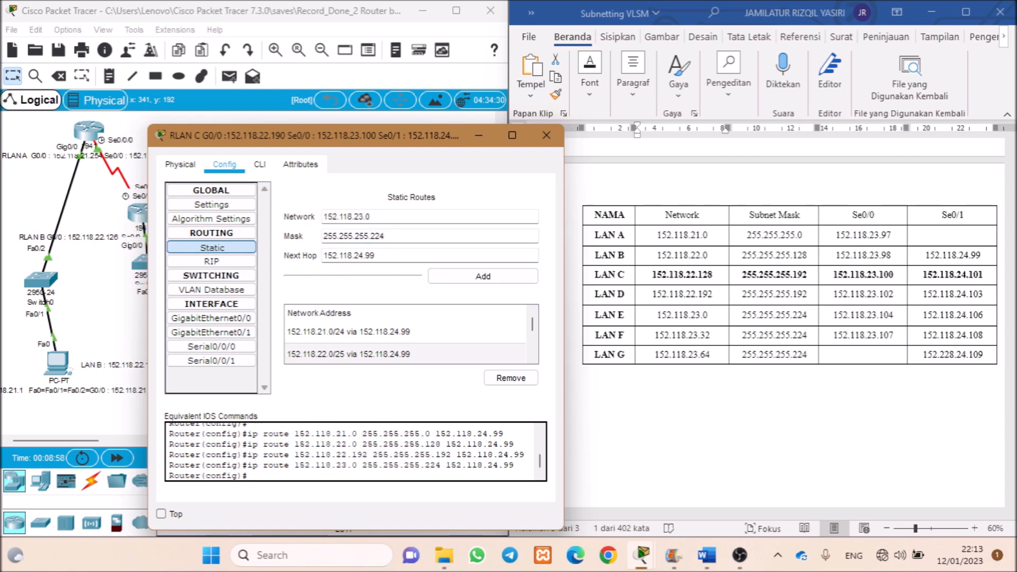
- Add static routes on RLAN C for 152.118.23.32 and 152.118.23.64, both with mask 255.255.255.224 and next hop 152.118.24.99, and close its settings
left_click(456, 271)
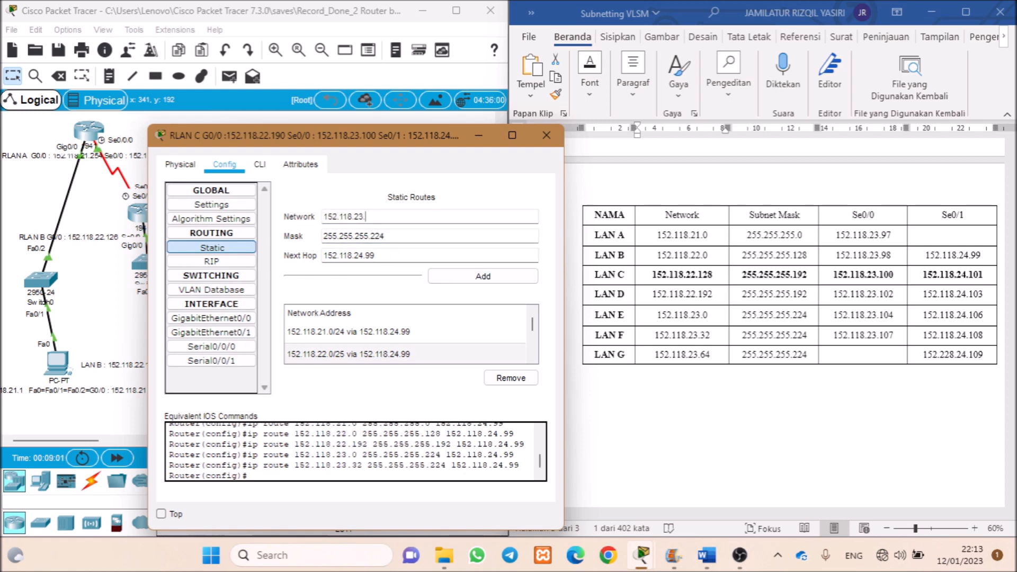
type("4")
left_click(483, 276)
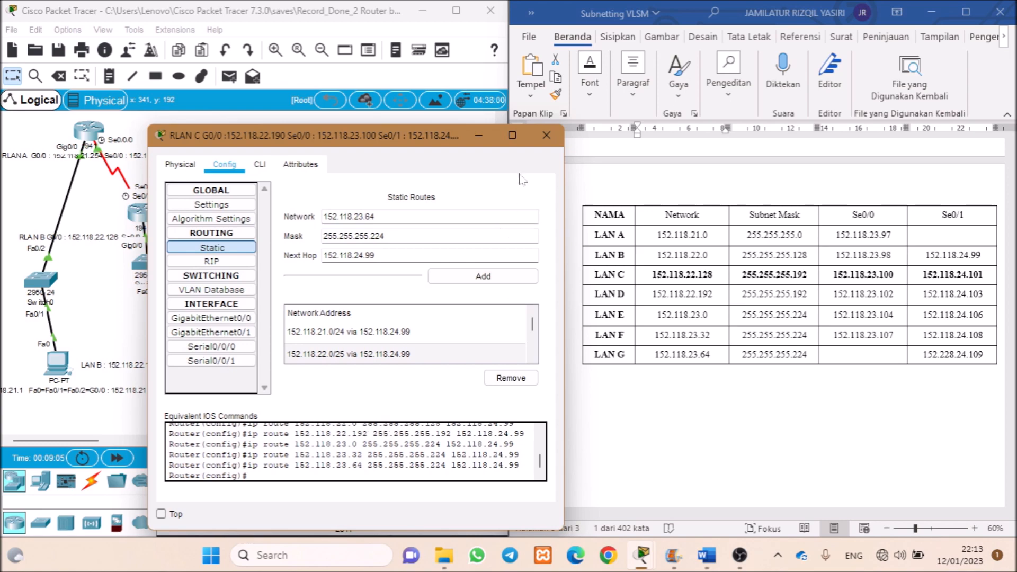
left_click(546, 135)
- Check the static route commands on RLAN B and close its window
left_click(144, 215)
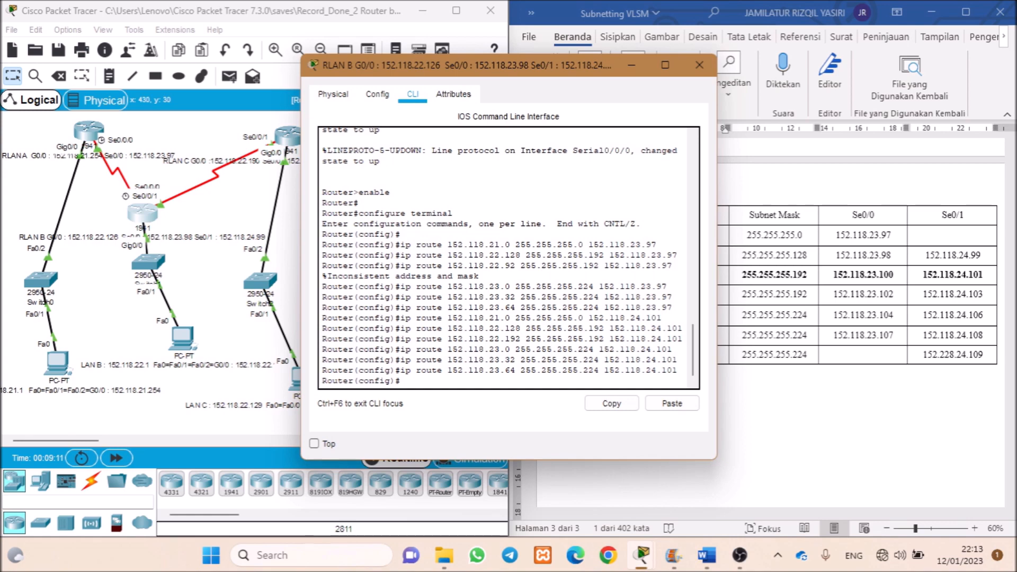
left_click(694, 50)
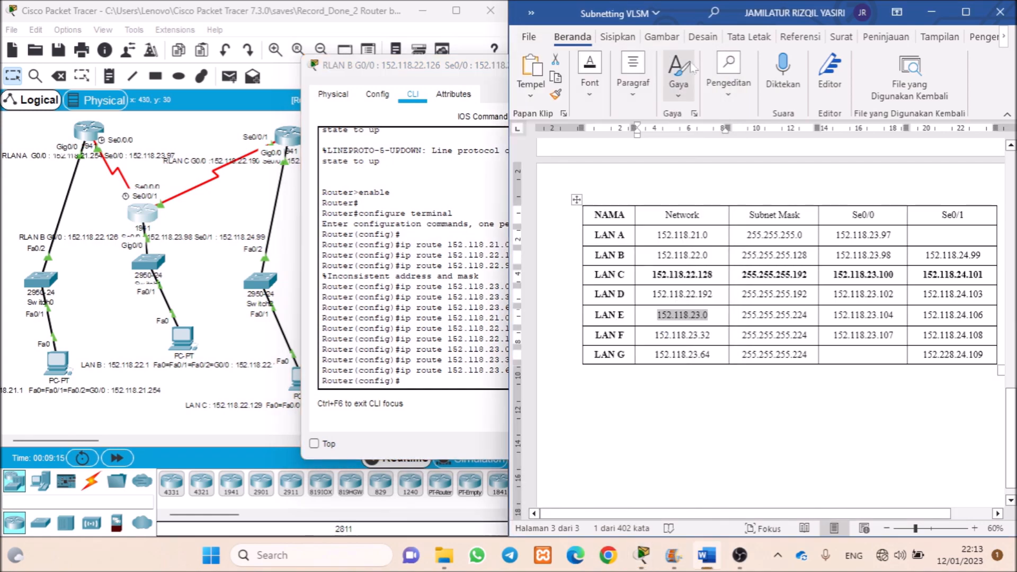
left_click(456, 109)
left_click(699, 65)
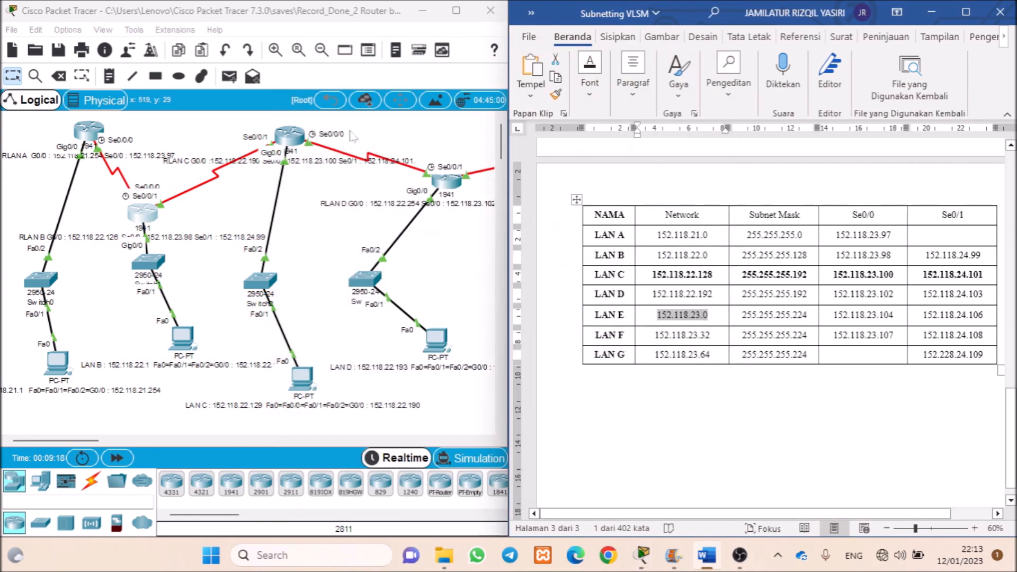
- Move the RLAN D router closer to RLAN C in the topology and reopen RLAN C's static route settings
left_click_drag(446, 180, 401, 195)
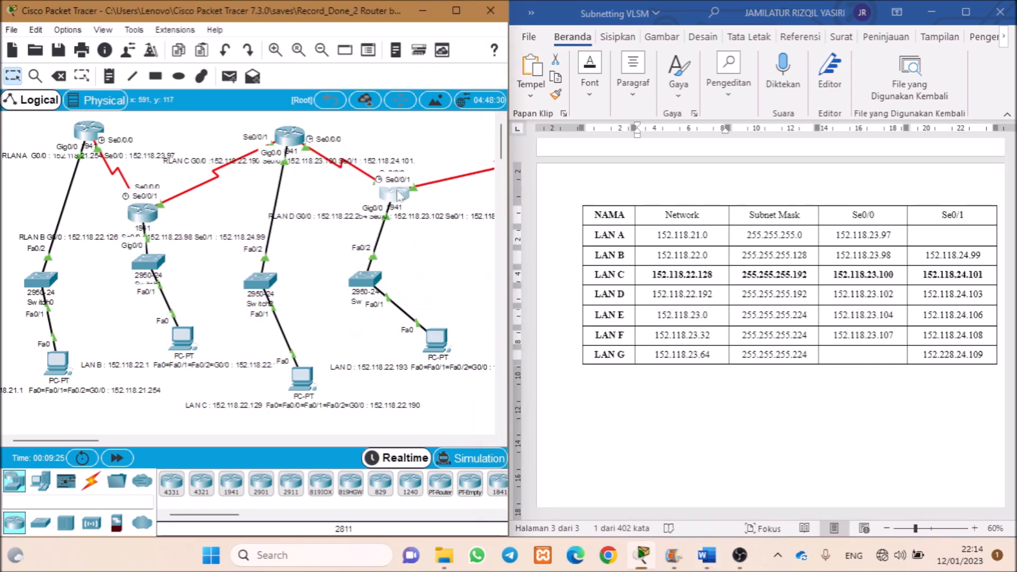
left_click(296, 139)
left_click(364, 178)
left_click_drag(593, 71, 447, 77)
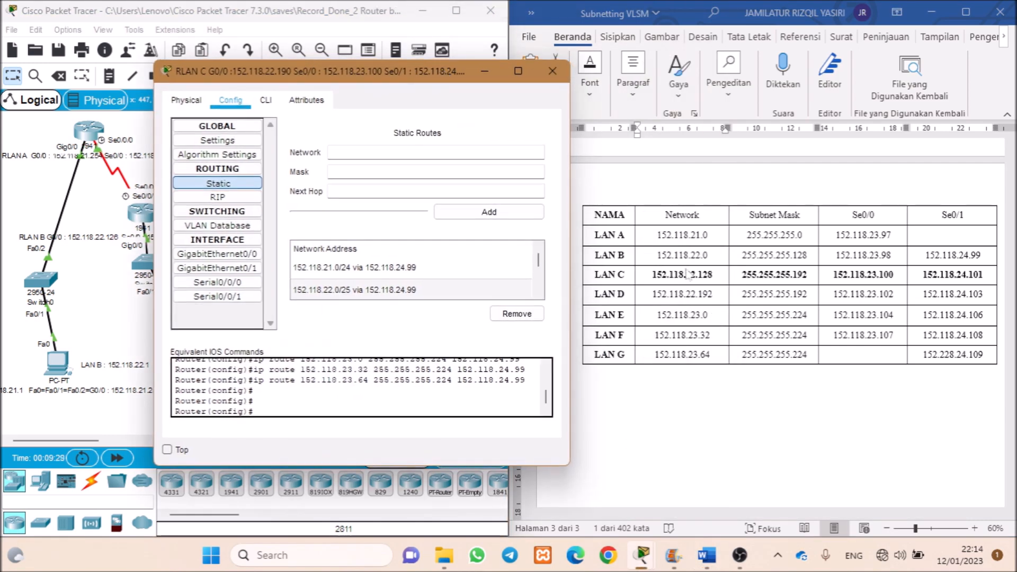
- Enter next hop 152.118.23.102 and LAN A's network 152.118.21.0 for another static route on RLAN C, copying both from the subnetting table
double_click(845, 297)
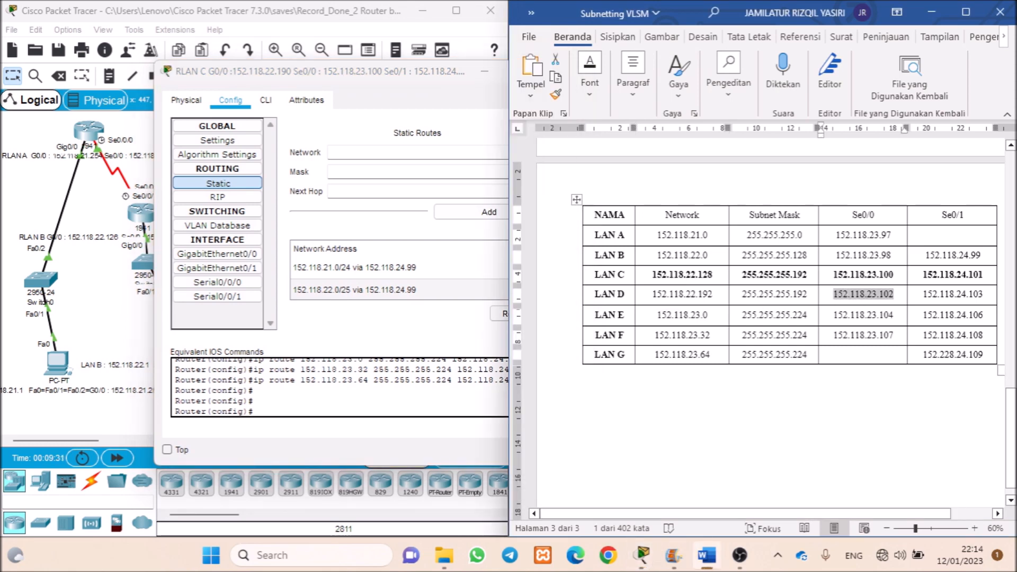
left_click(437, 191)
key("ctrl+v")
key("alt+Tab")
double_click(682, 234)
key("ctrl+c")
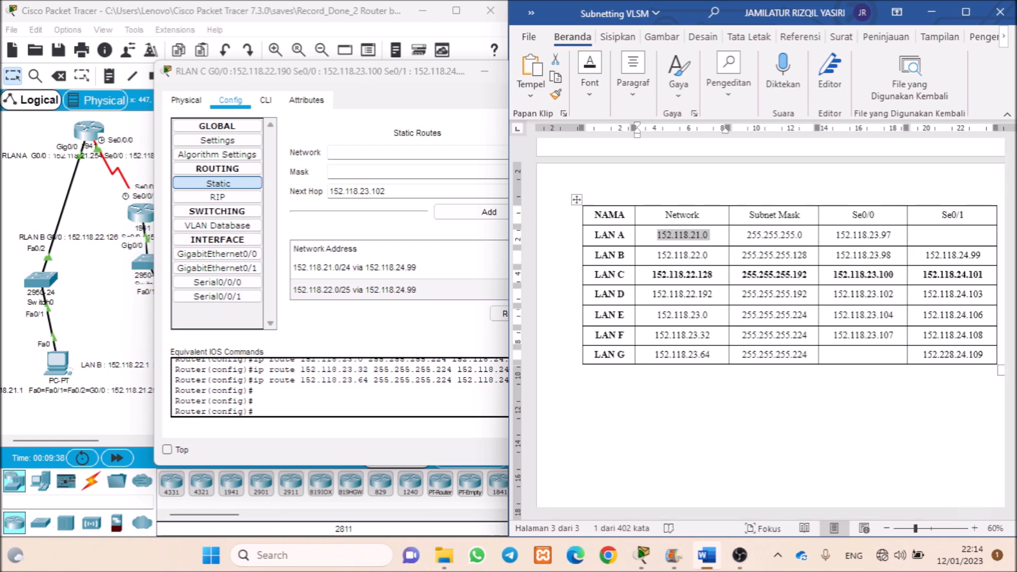
left_click(371, 153)
key("ctrl+v")
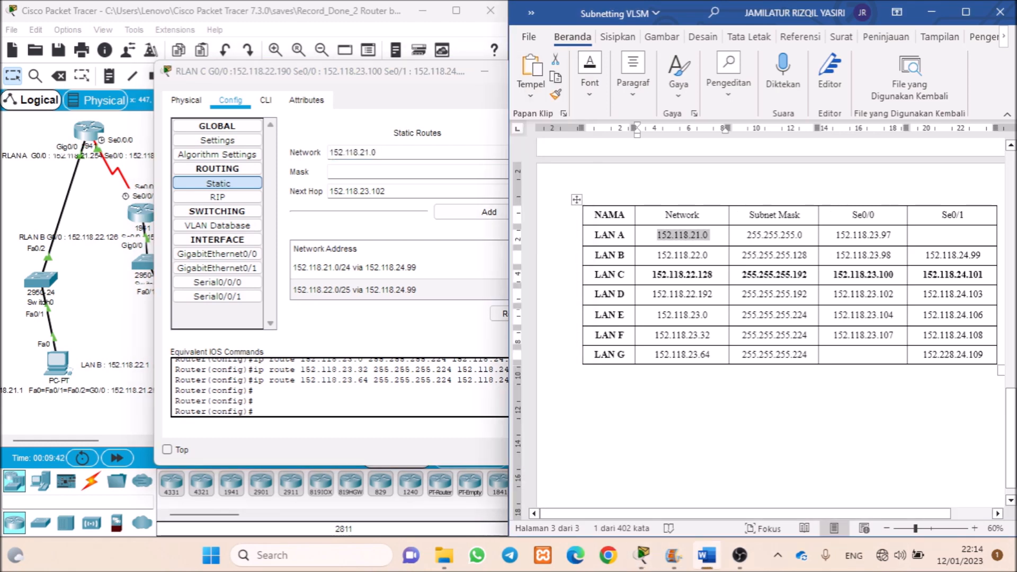
- Copy LAN A's mask 255.255.255.0 into the static route via 152.118.23.102 and add it to RLAN C
double_click(775, 235)
key("ctrl+c")
left_click(371, 171)
key("ctrl+v")
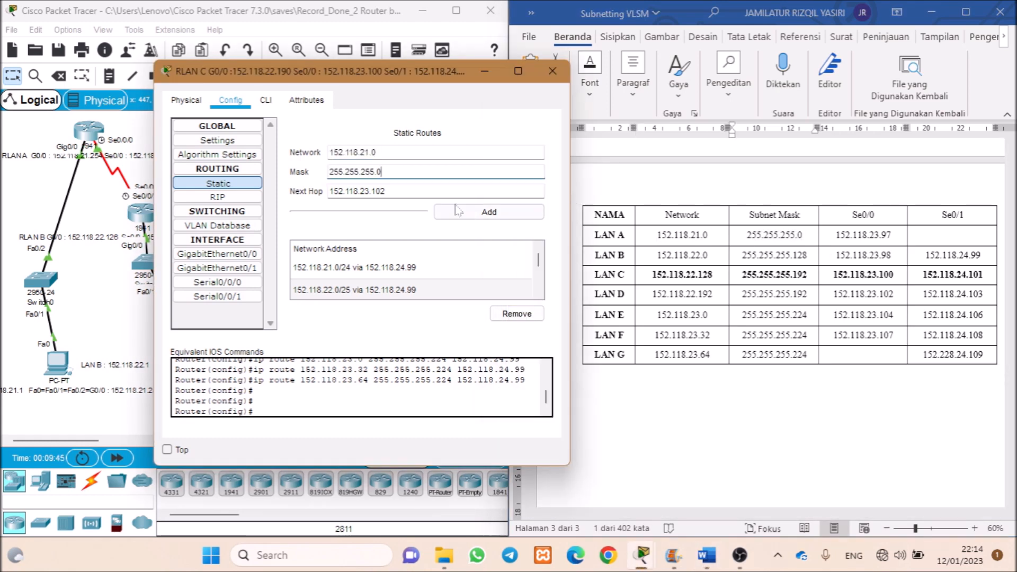
left_click(458, 210)
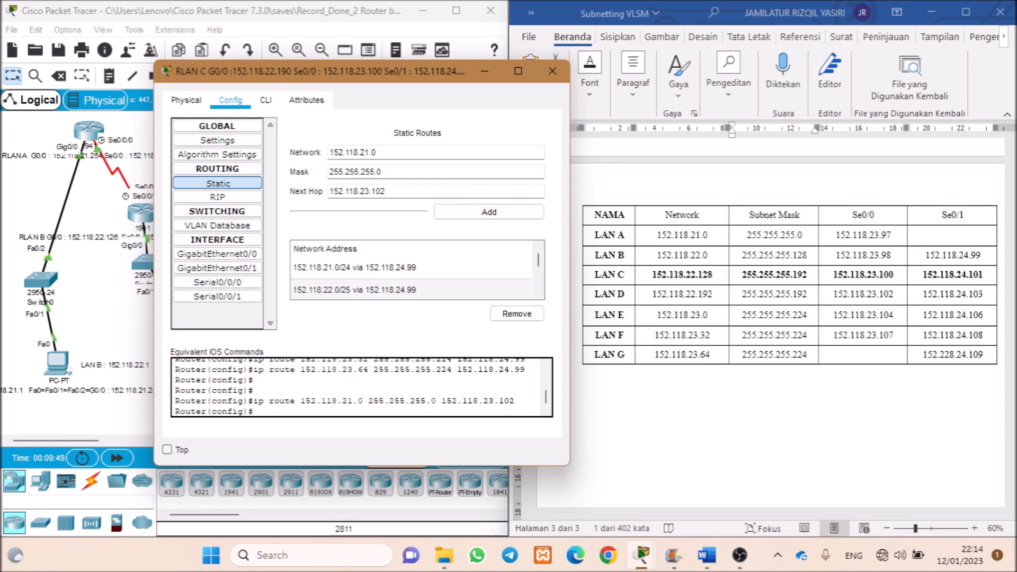
- Add static routes on RLAN C via 152.118.23.102 for 152.118.22.0 with mask 255.255.255.128 and 152.118.22.192 with mask 255.255.255.192
left_click(369, 152)
left_click(415, 170)
left_click(489, 212)
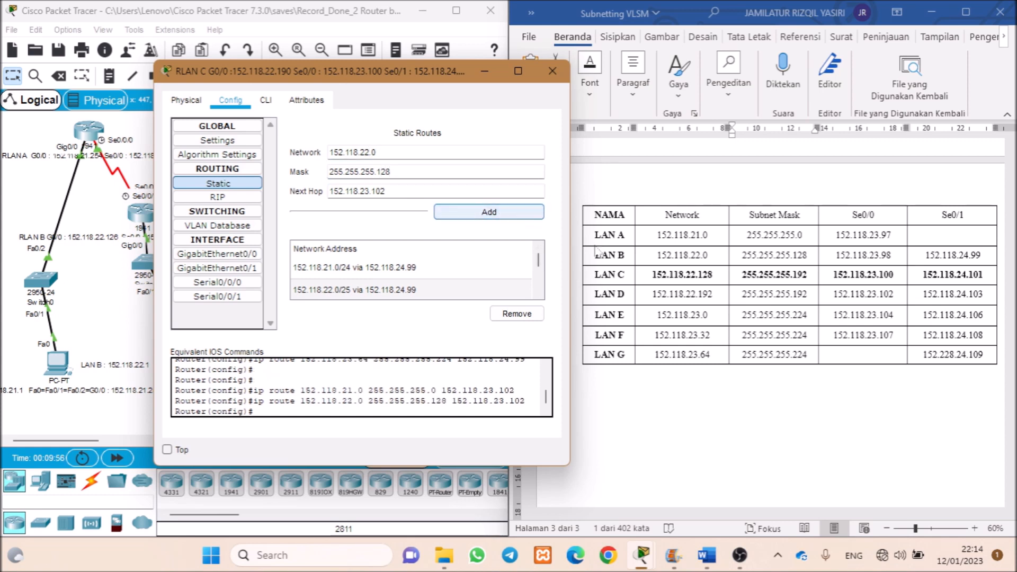
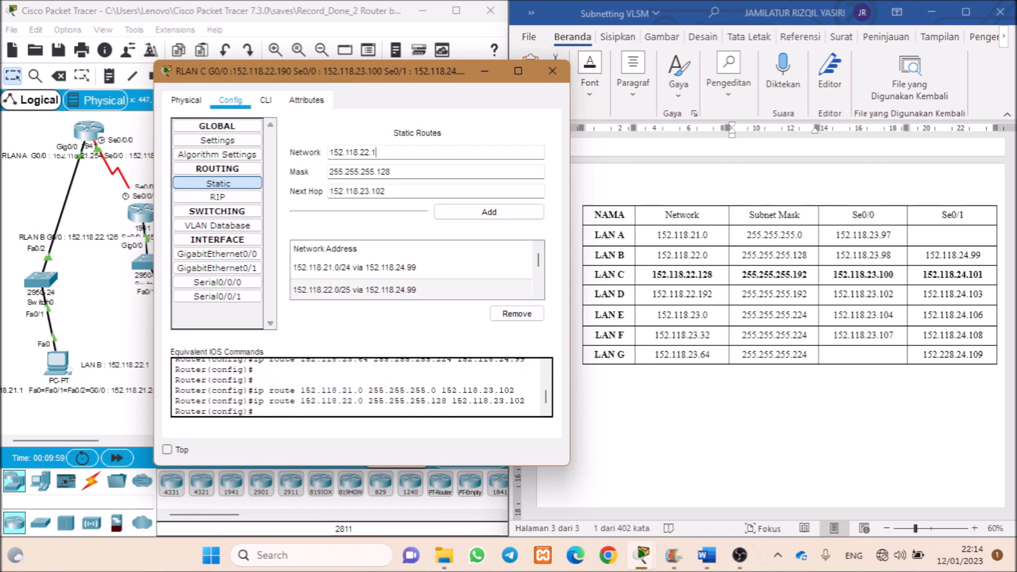
left_click(489, 212)
- Add static routes on RLAN C for networks 152.118.23.0 and 152.118.23.32, both with mask 255.255.255.224 and next hop 152.118.23.102
double_click(683, 314)
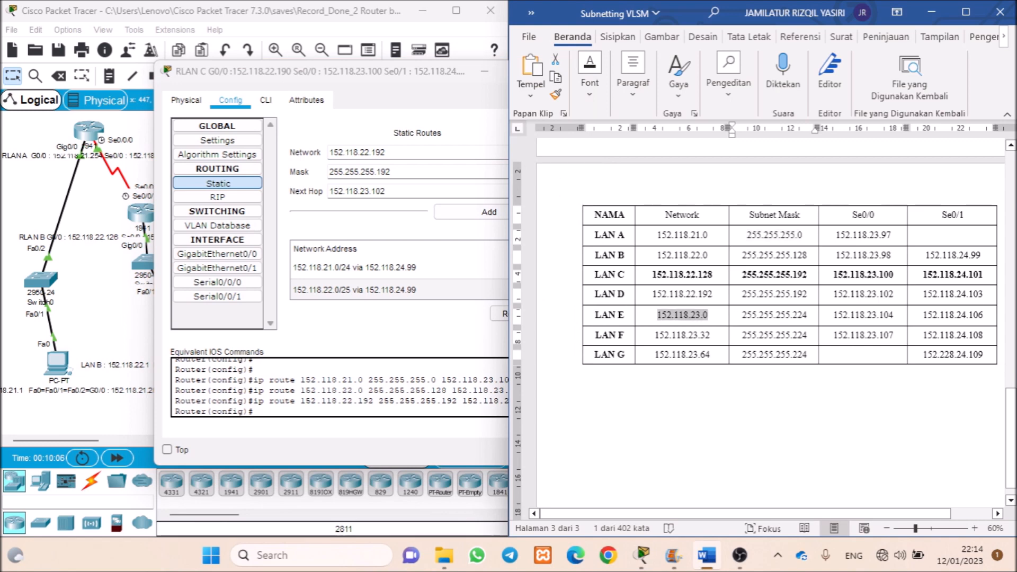
key("ctrl+c")
left_click_drag(391, 153, 312, 156)
key("ctrl+v")
left_click(403, 172)
key("BackSpace")
type("224")
left_click(489, 212)
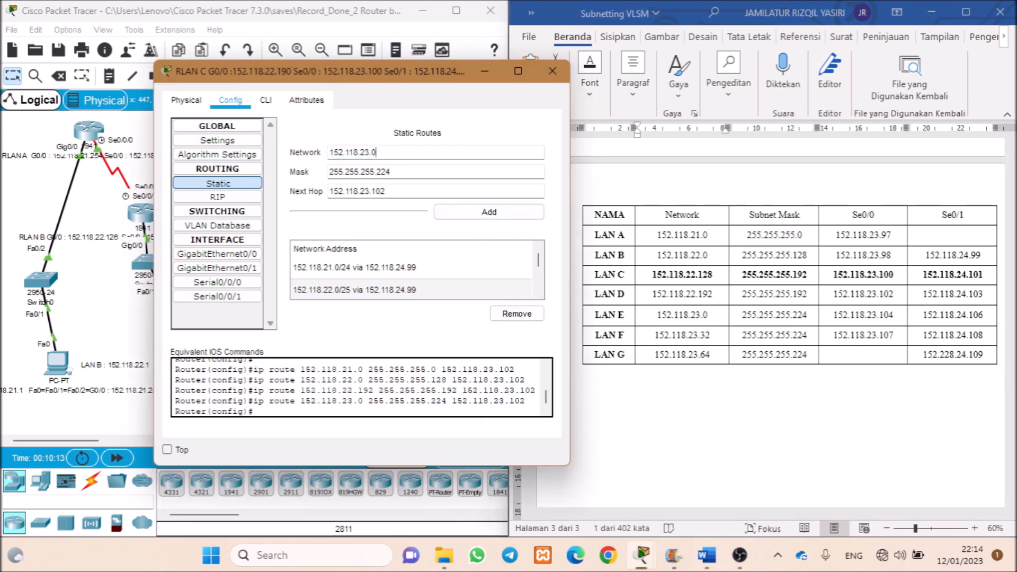
left_click(489, 212)
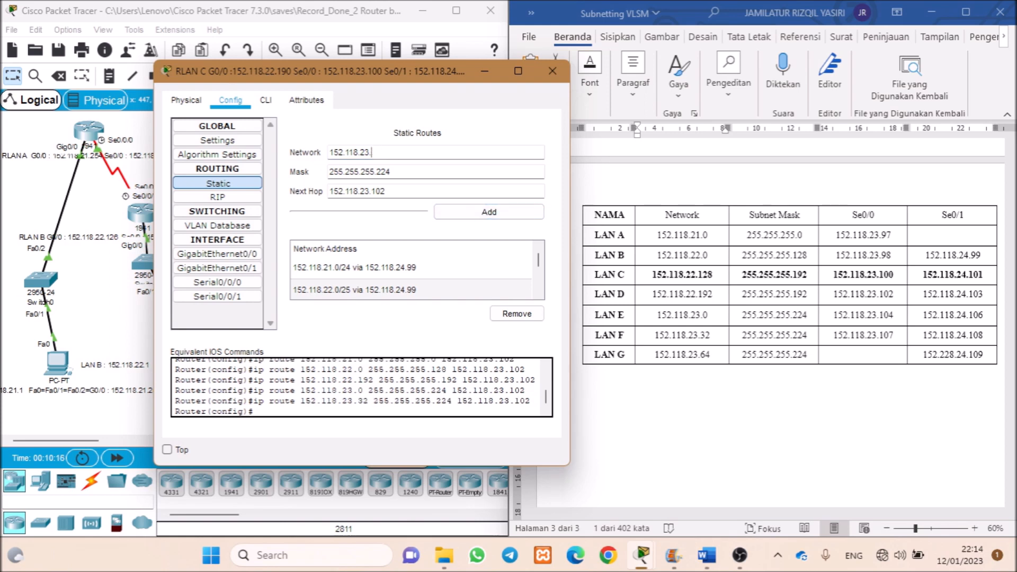
- Add the 152.118.23.64 static route with mask 255.255.255.224 via 152.118.23.102 on RLAN C, and switch to router RLAN D's window
left_click(471, 212)
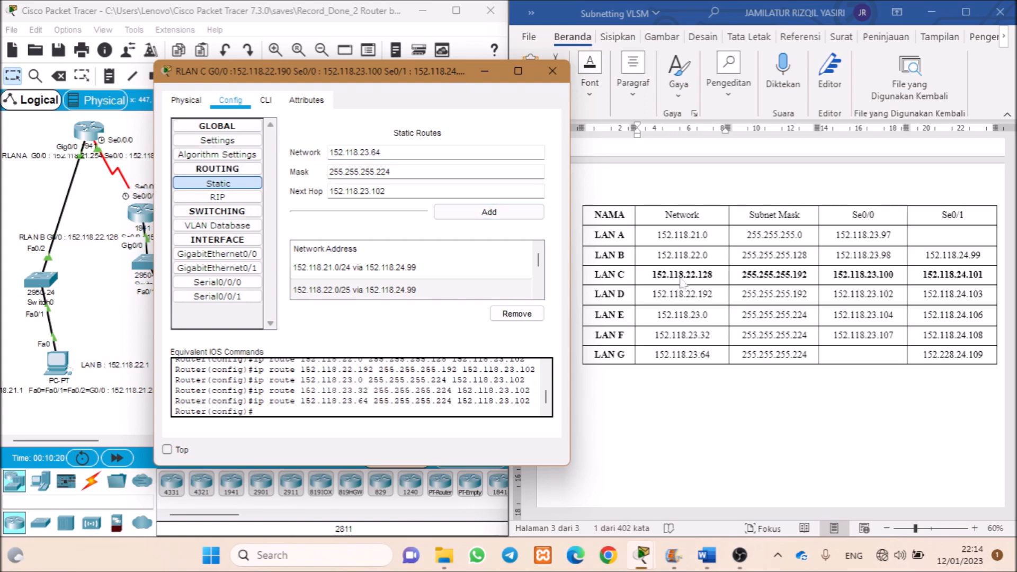
left_click(552, 70)
left_click(399, 200)
left_click_drag(424, 68, 577, 173)
left_click(343, 150)
left_click_drag(644, 179, 214, 67)
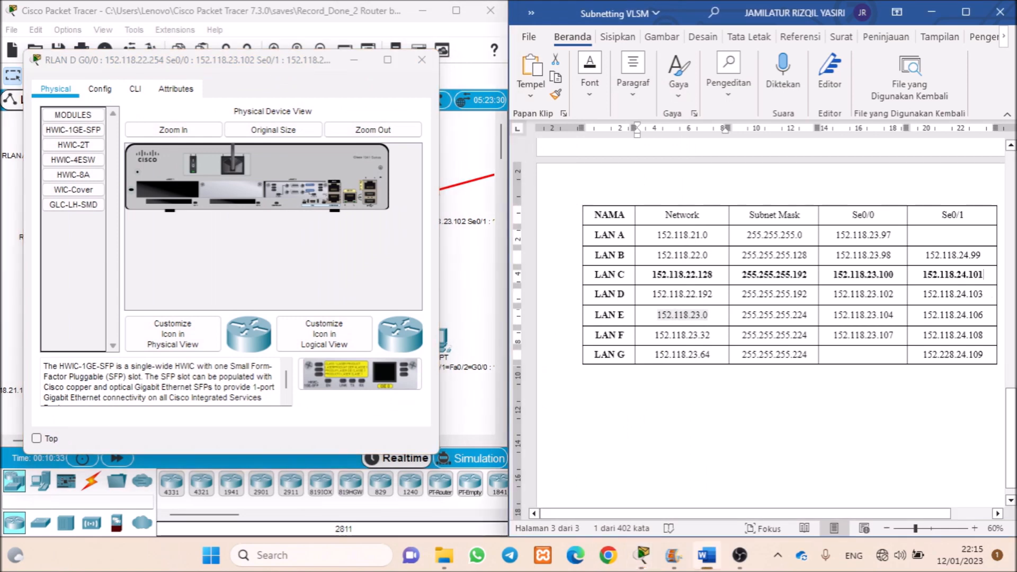
- Remove the bold formatting from the LAN C row of the subnetting table and make the LAN D row bold
left_click_drag(984, 275, 683, 275)
key("ctrl+b")
left_click_drag(985, 294, 697, 295)
key("ctrl+b")
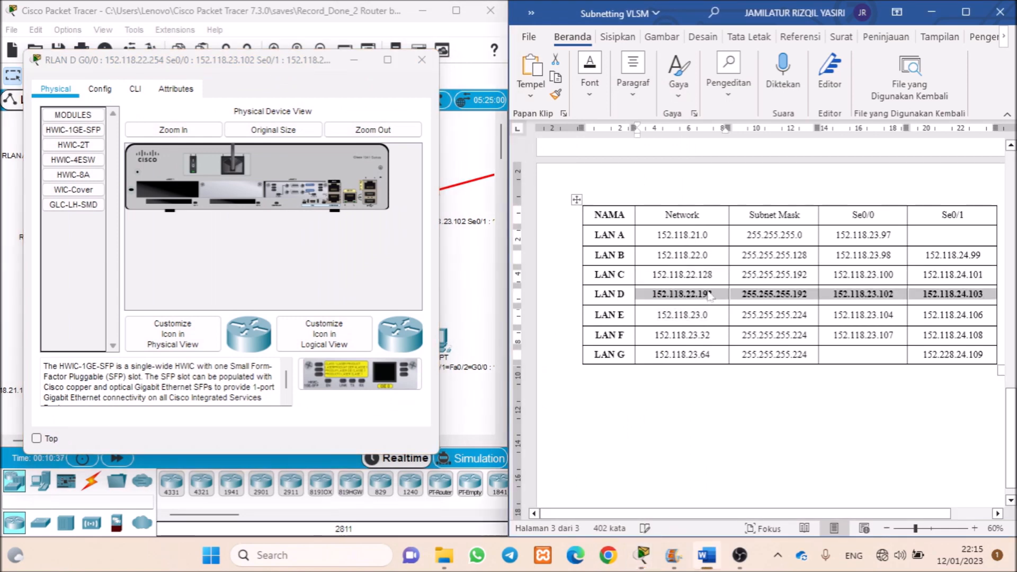
- Start a static route on RLAN D, copying next hop 152.118.23.100 and LAN A's network 152.118.21.0 from the table
left_click_drag(894, 274, 833, 274)
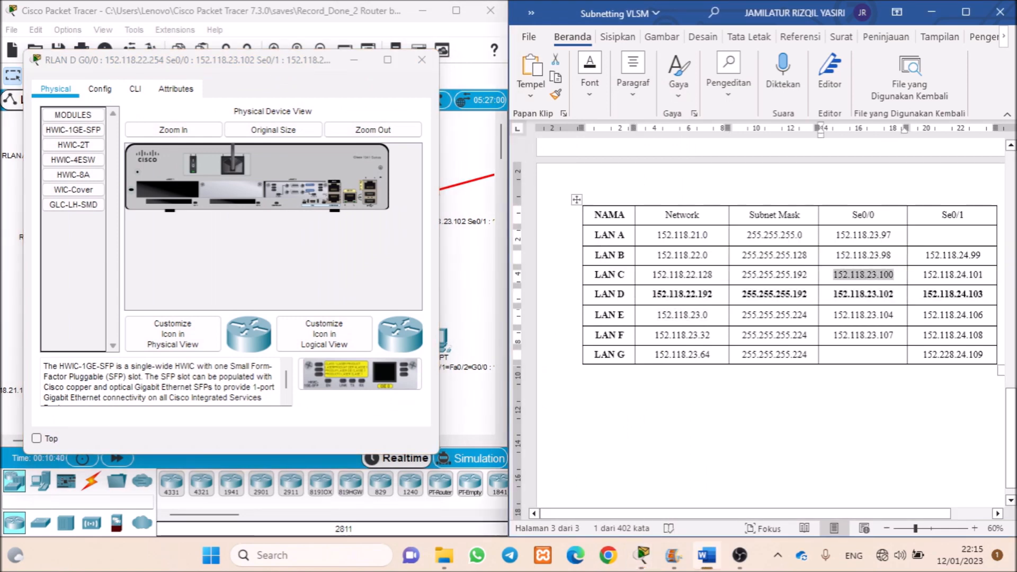
left_click(99, 89)
left_click(87, 173)
left_click(238, 180)
key("ctrl+v")
left_click_drag(711, 235, 657, 235)
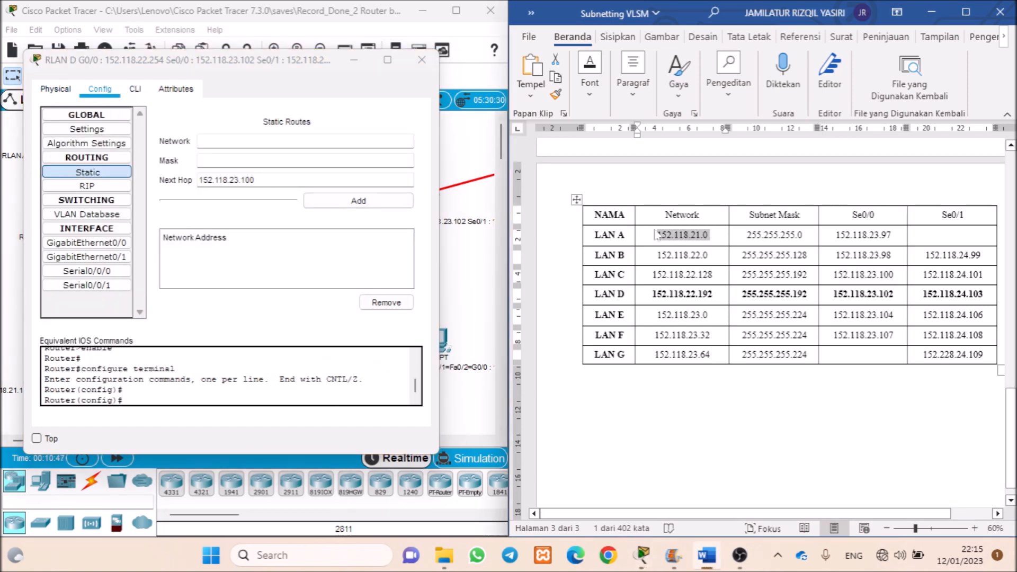
key("ctrl+c")
left_click(238, 141)
key("ctrl+v")
- Copy LAN A's mask 255.255.255.0 into the route via 152.118.23.100 and add it to RLAN D
left_click_drag(801, 235, 748, 235)
key("ctrl+c")
left_click(238, 160)
key("ctrl+v")
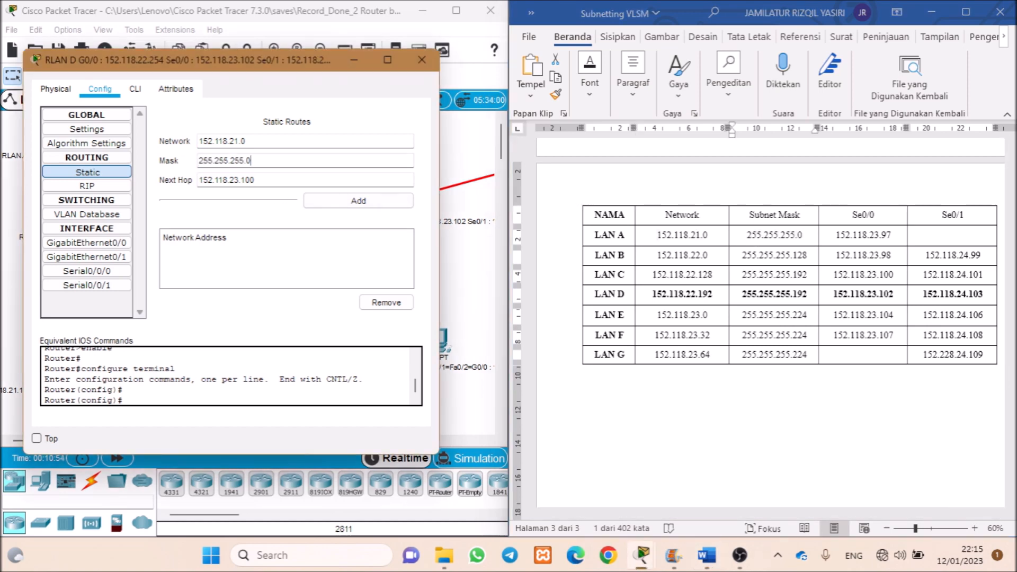
left_click(326, 200)
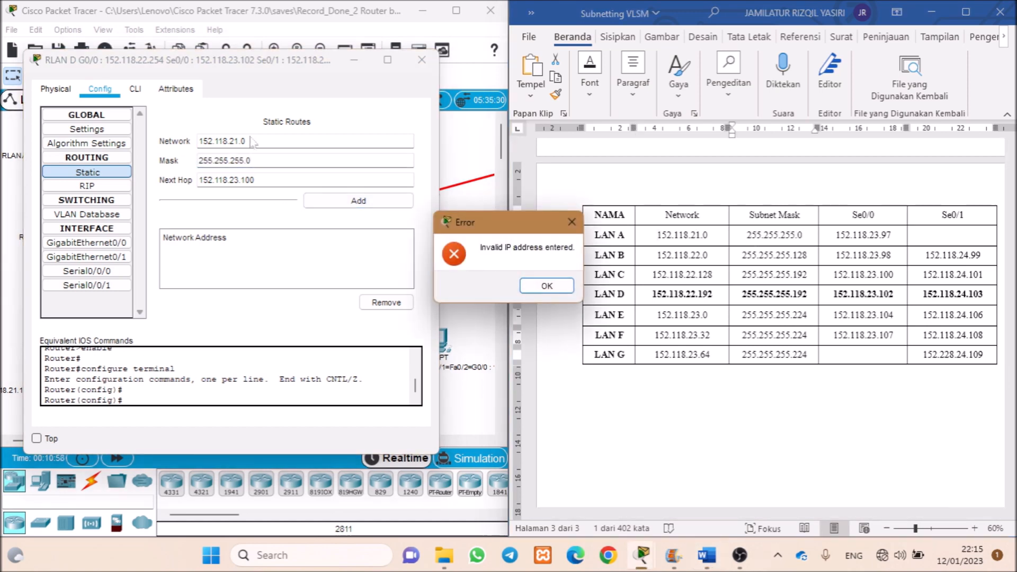
left_click(536, 287)
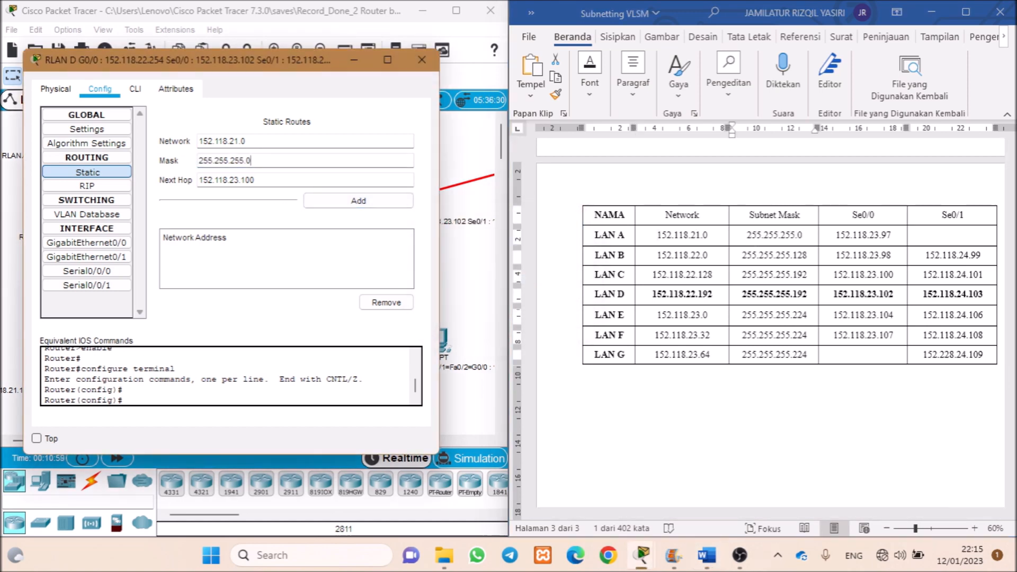
left_click(358, 201)
- Add static routes on RLAN D via 152.118.23.100 for 152.118.22.0 with mask 255.255.255.128 and 152.118.22.128 with mask 255.255.255.192
left_click(239, 141)
key("BackSpace")
type("2")
left_click(252, 160)
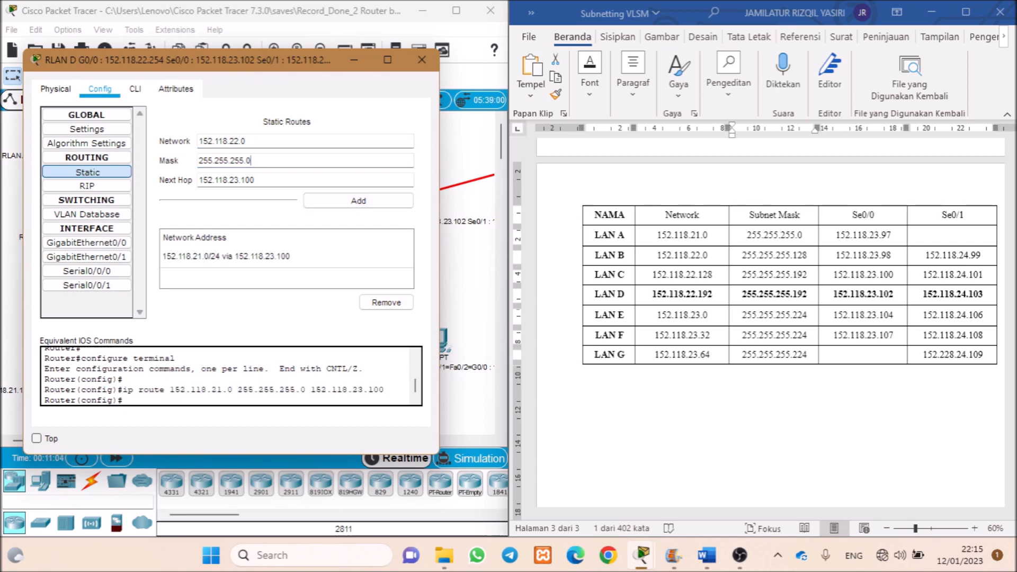
left_click(358, 200)
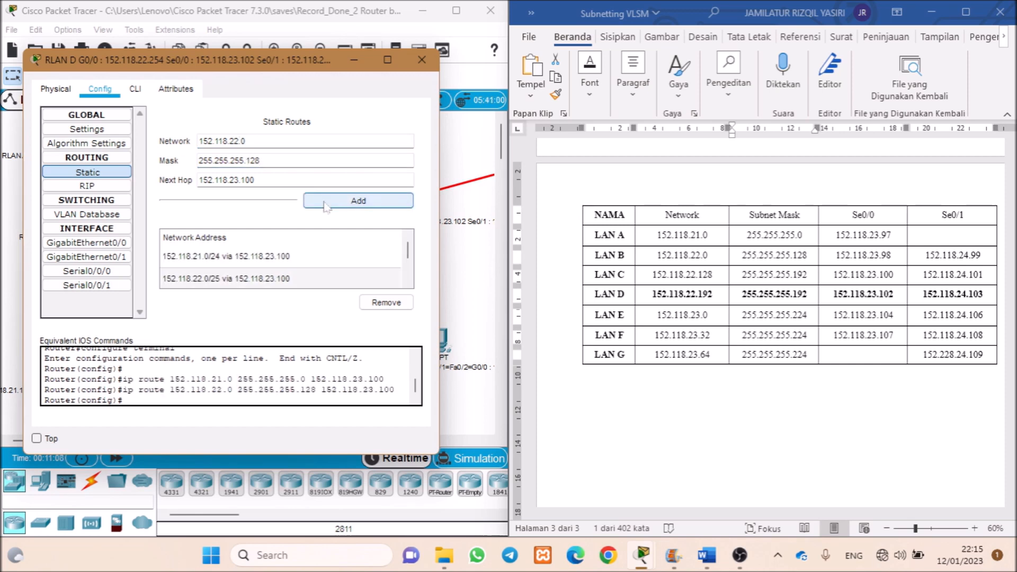
type("128")
left_click(260, 160)
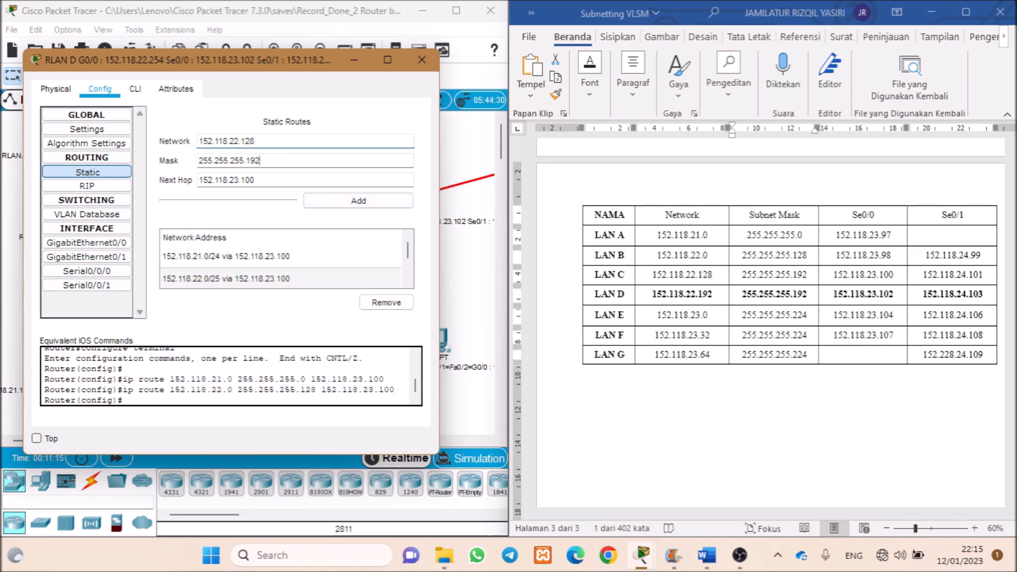
left_click(331, 206)
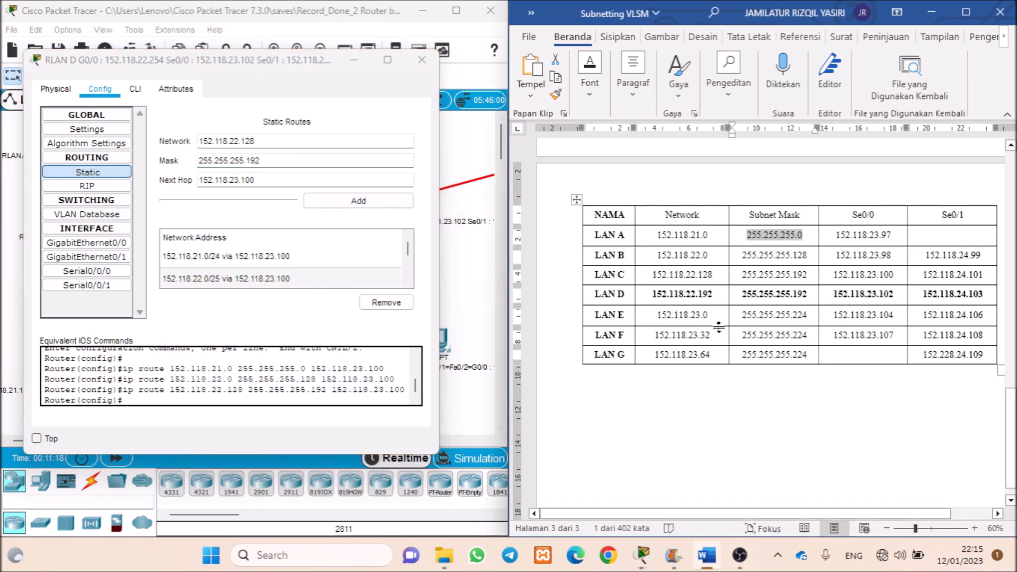
- Add RLAN D static routes for 152.118.23.0, 152.118.23.32 and 152.118.23.64 with mask 255.255.255.224 via 152.118.23.100, and close the router window
double_click(682, 315)
left_click_drag(254, 141, 170, 144)
key("ctrl+v")
left_click(260, 160)
key("BackSpace")
key("BackSpace")
left_click(358, 201)
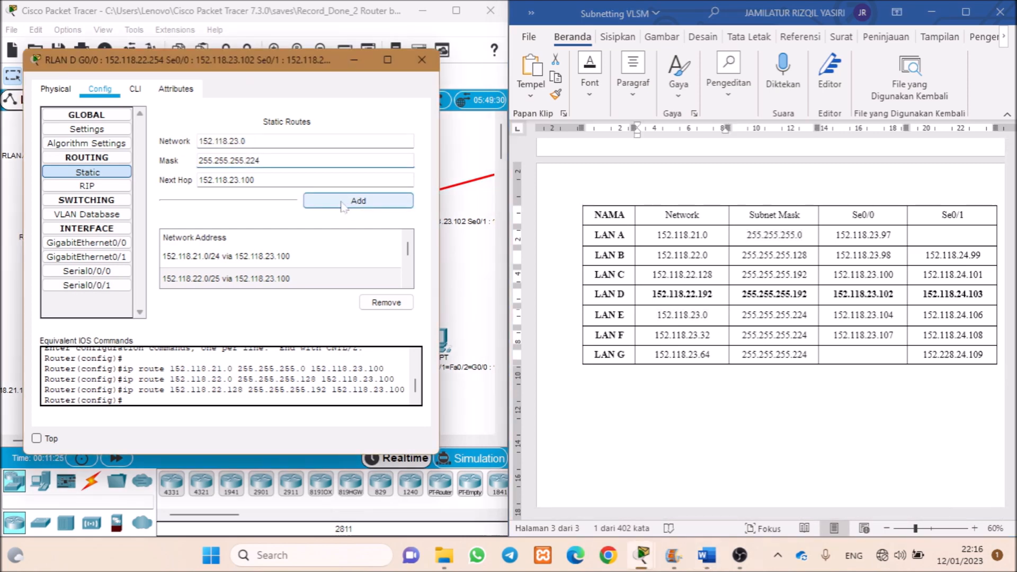
left_click(246, 141)
type("32")
left_click(400, 201)
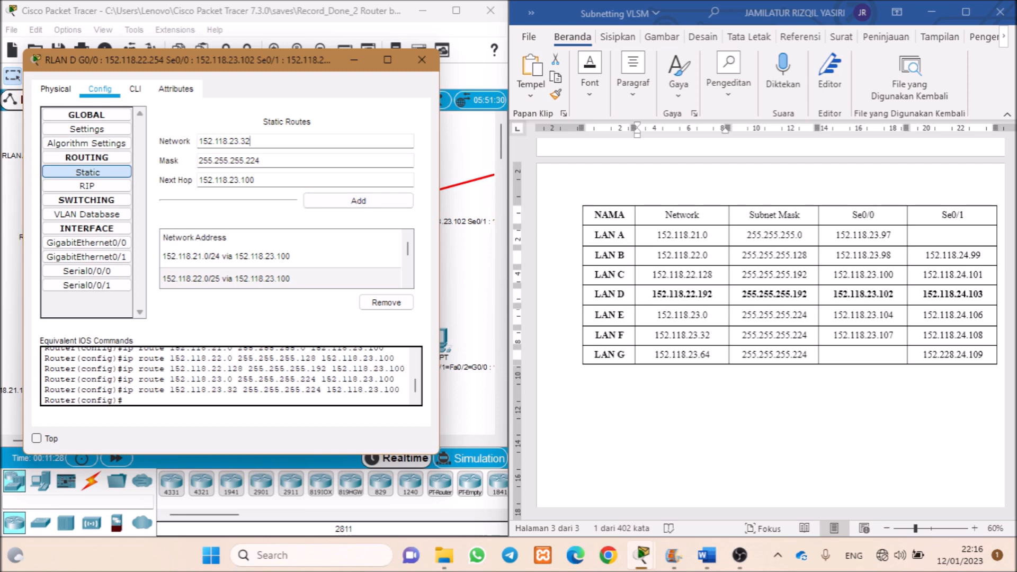
left_click(387, 202)
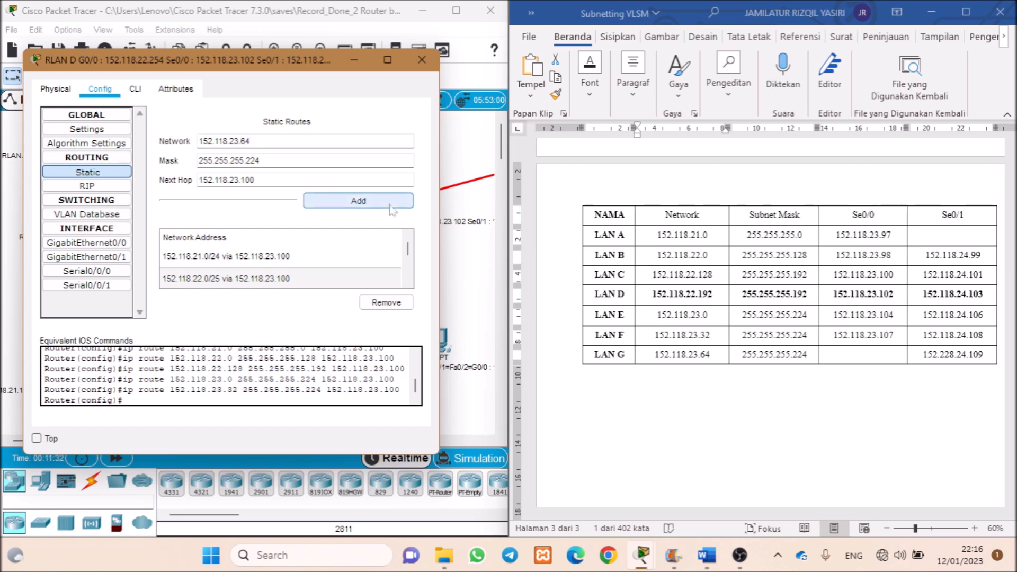
left_click(421, 60)
- Reopen RLAN D's static routing settings and enter LAN E's Se0/1 address 152.118.24.106 from the table as the next hop
left_click_drag(425, 207, 374, 210)
mouse_move(373, 210)
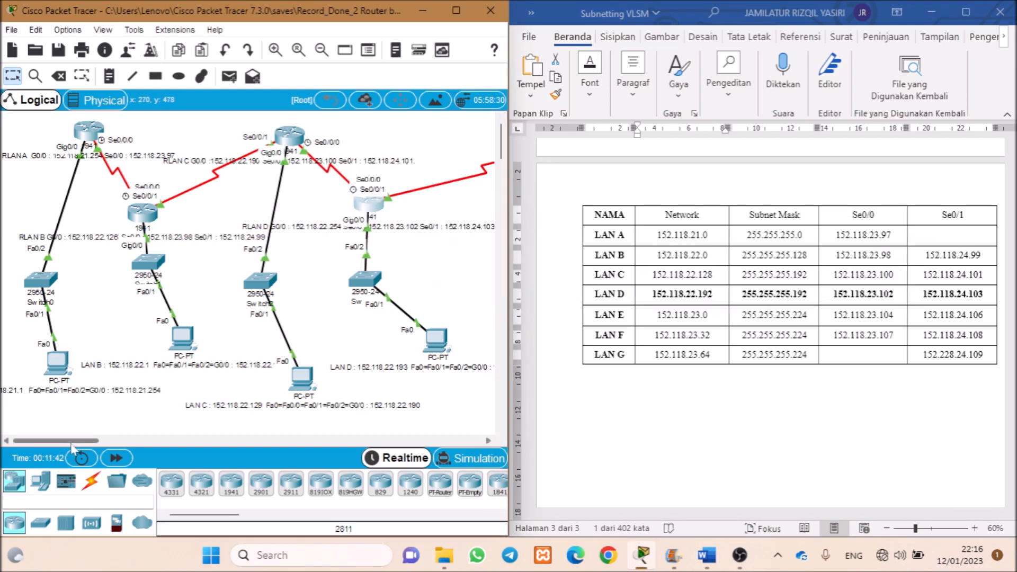
left_click_drag(55, 440, 110, 440)
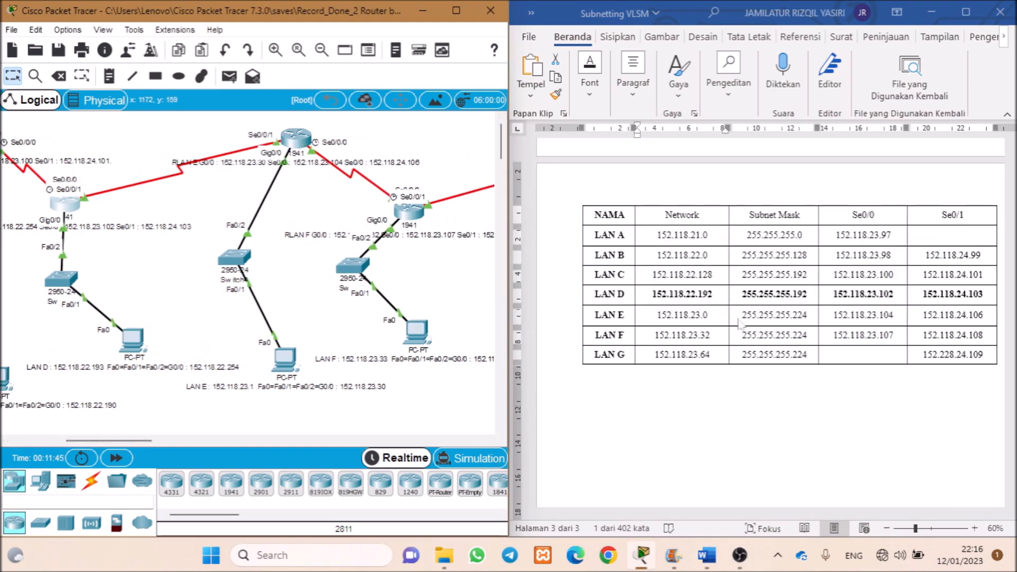
left_click(65, 203)
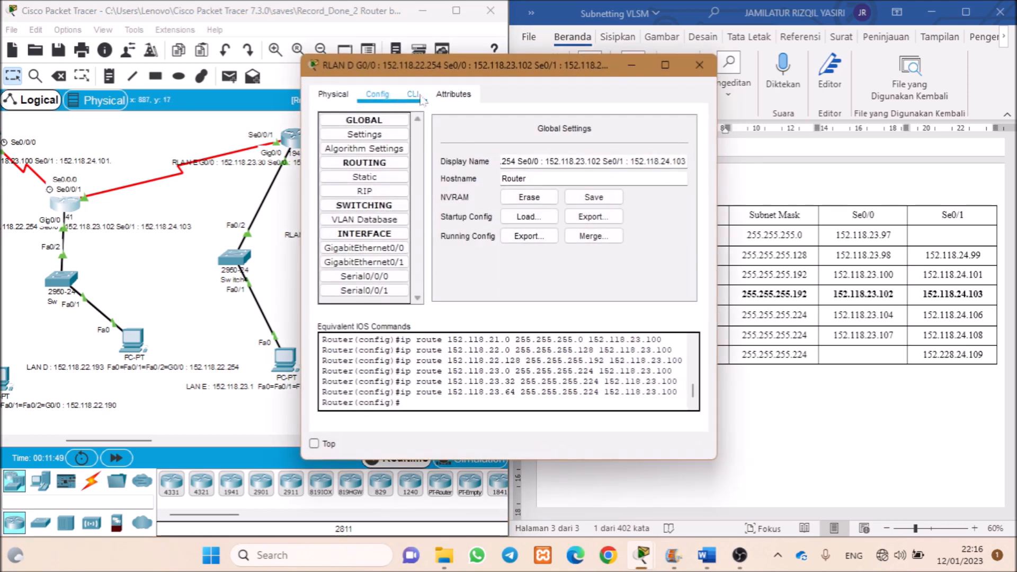
left_click(358, 213)
left_click_drag(573, 107, 426, 69)
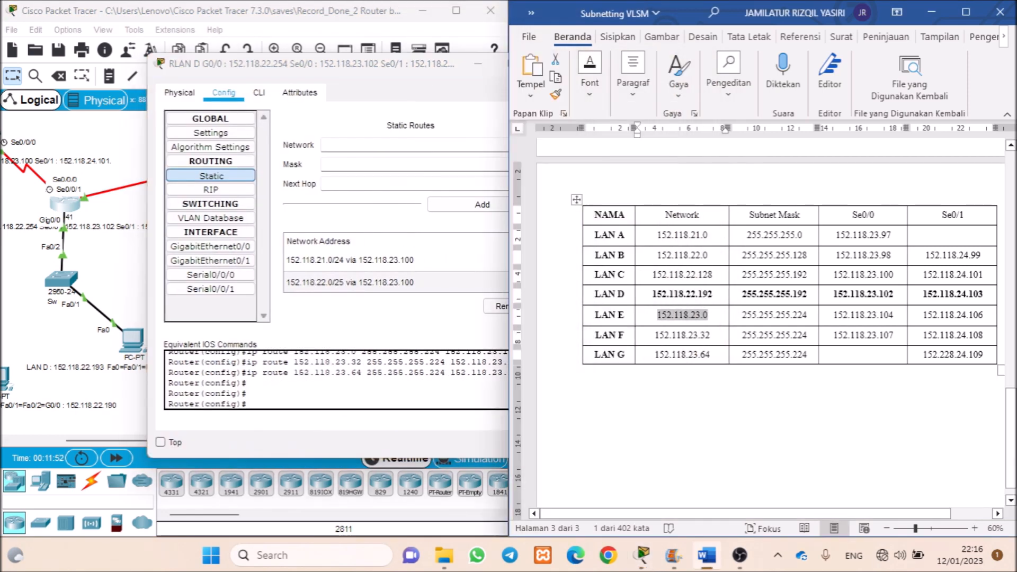
left_click_drag(984, 315, 924, 315)
key("ctrl+c")
left_click(457, 185)
key("ctrl+v")
- Copy LAN A's network 152.118.21.0 and mask 255.255.255.0 into the route via 152.118.24.106 and add it to RLAN D
left_click_drag(711, 235, 657, 235)
key("ctrl+c")
left_click(440, 146)
key("ctrl+v")
key("alt+Tab")
left_click_drag(804, 236, 747, 235)
key("ctrl+c")
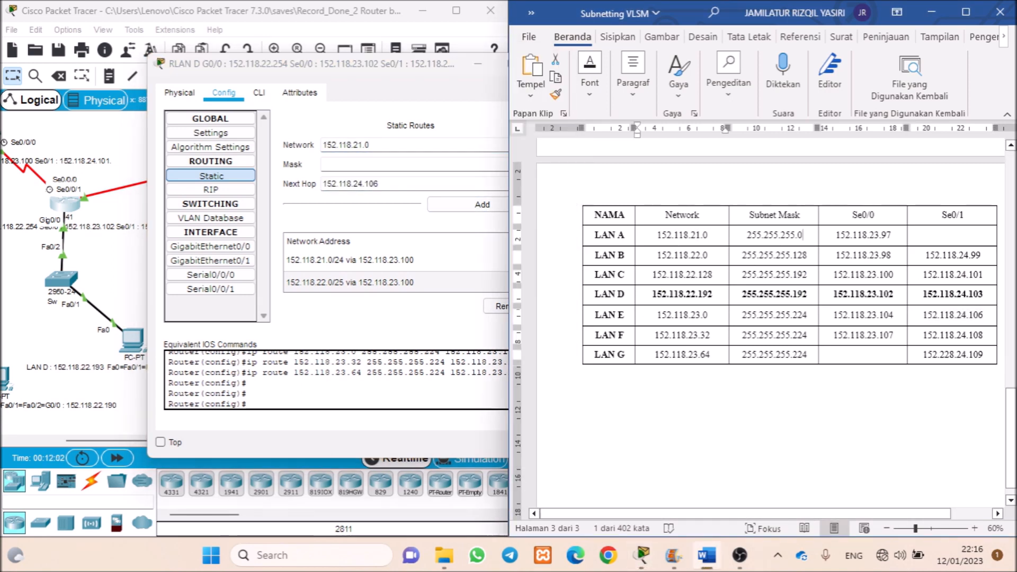
left_click(429, 164)
key("ctrl+v")
left_click(482, 204)
- Add static routes on RLAN D via 152.118.24.106 for 152.118.22.0 with mask 255.255.255.128 and 152.118.22.128 with mask 255.255.255.192
left_click(365, 145)
key("BackSpace")
type("2")
left_click(381, 164)
key("BackSpace")
type("128")
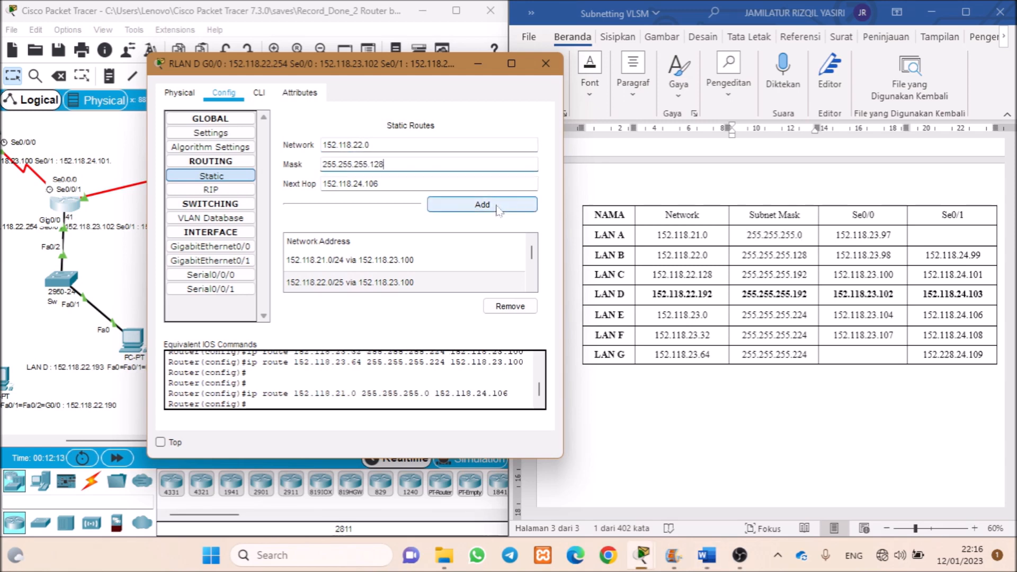
left_click(482, 204)
left_click(371, 144)
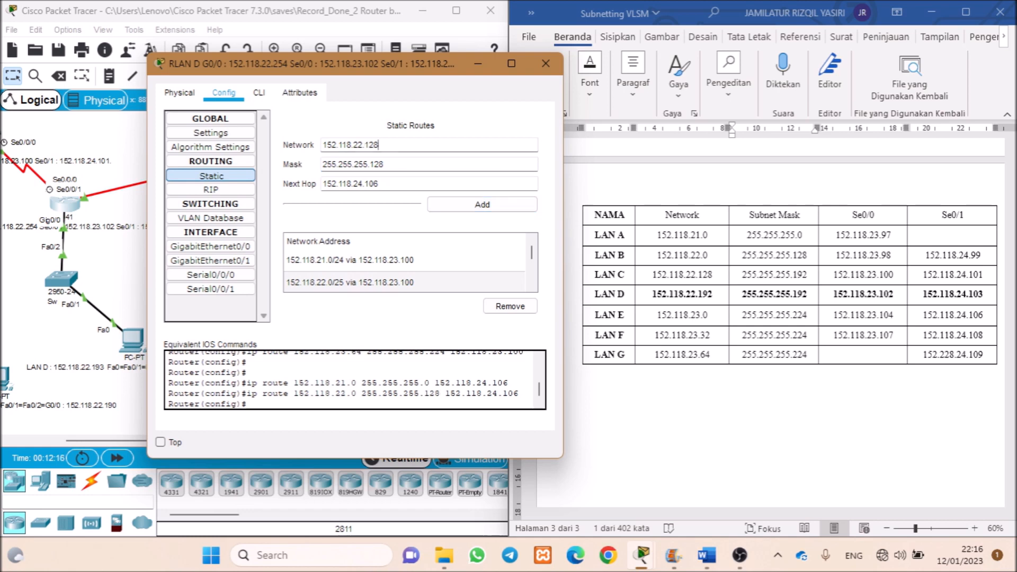
left_click(437, 205)
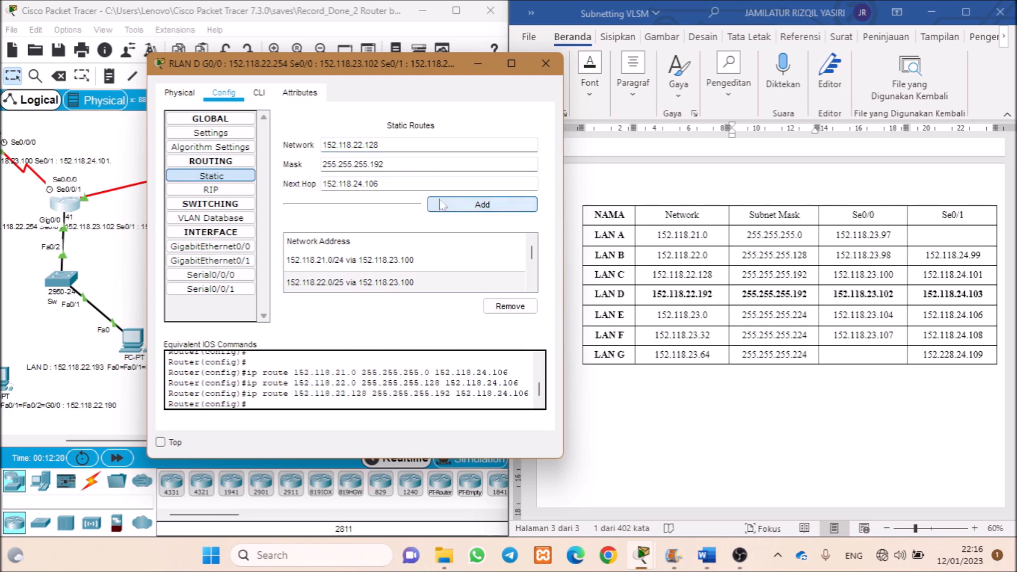
- Add RLAN D static routes for 152.118.23.0, 152.118.23.32 and 152.118.23.64 with mask 255.255.255.224 via 152.118.24.106, and close the router window
left_click_drag(725, 320, 656, 317)
left_click_drag(380, 144, 297, 139)
key("ctrl+v")
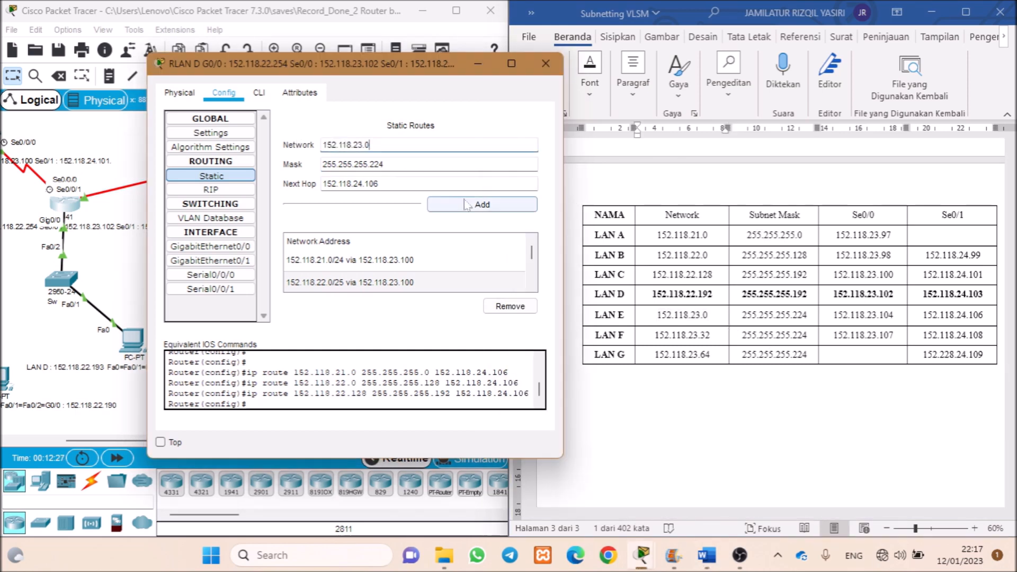
left_click(482, 205)
type("32")
left_click(482, 204)
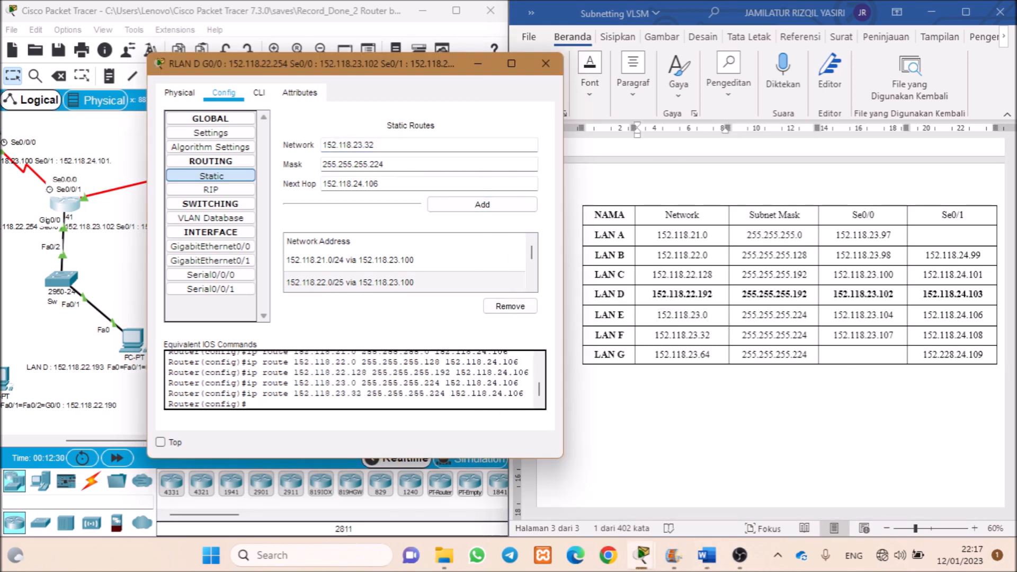
left_click(483, 204)
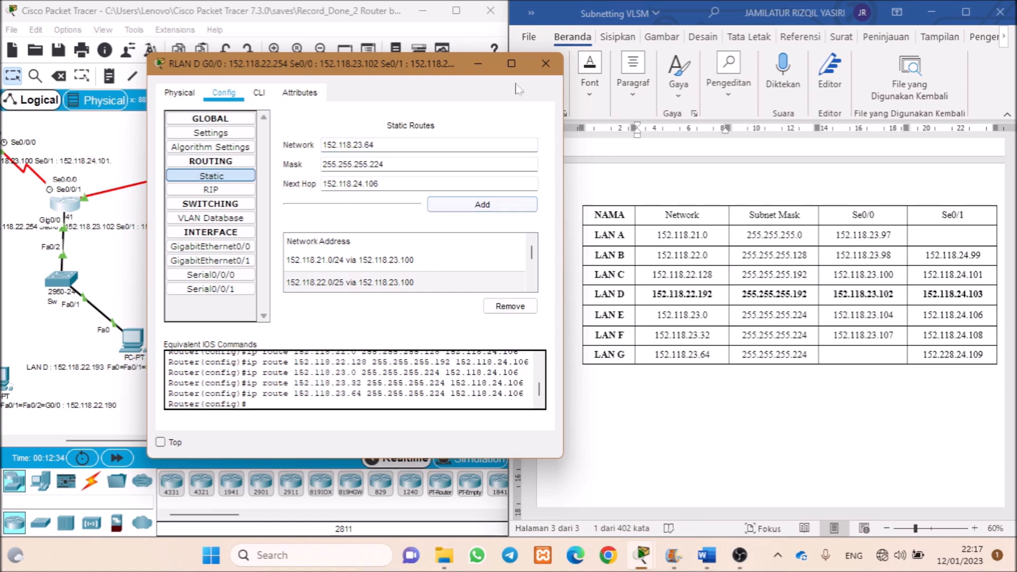
left_click(546, 63)
- Shift router RLAN D slightly in the topology and open RLAN E's static routing settings beside the subnetting table
left_click(457, 11)
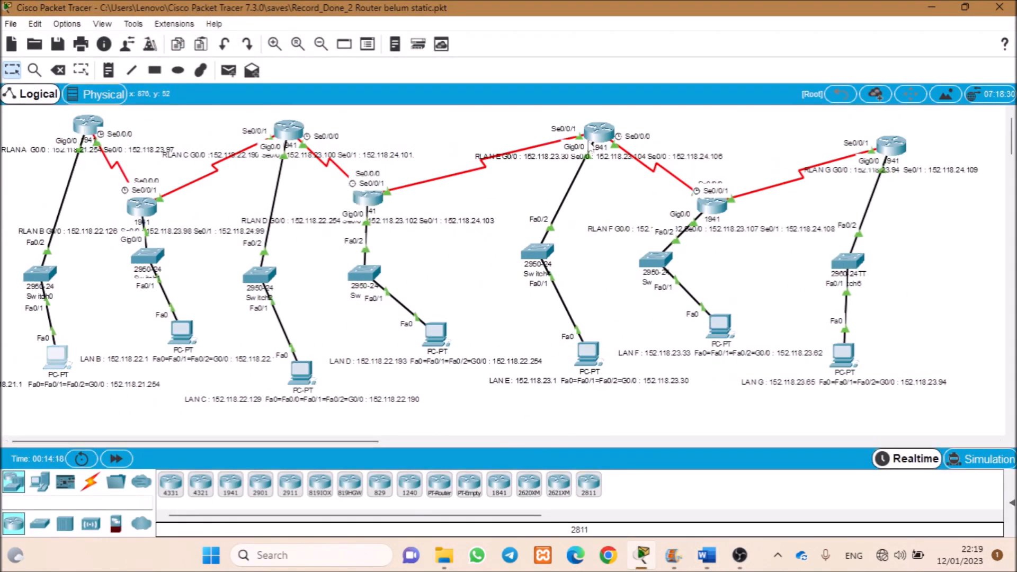
left_click(608, 144)
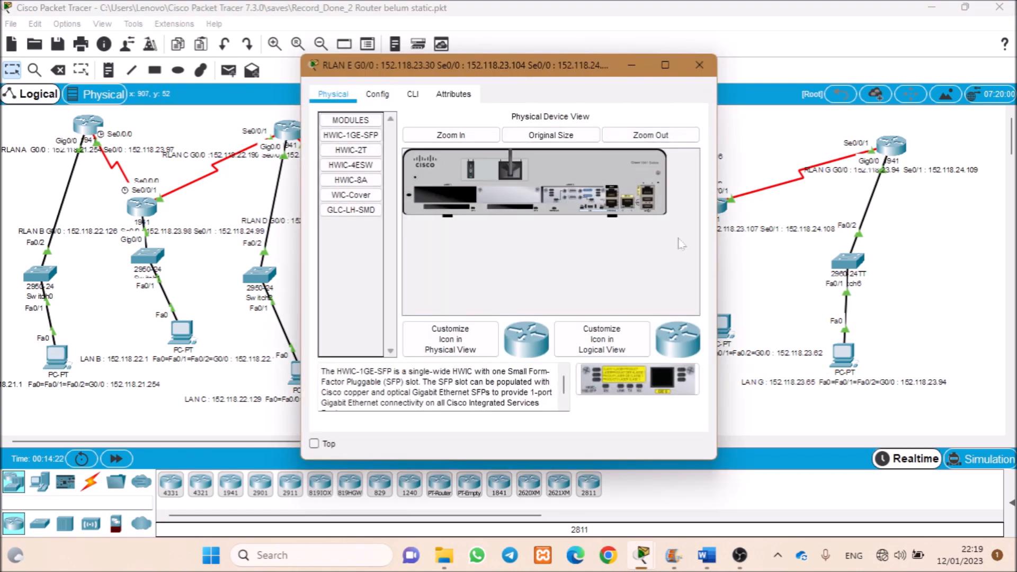
left_click_drag(548, 75, 623, 224)
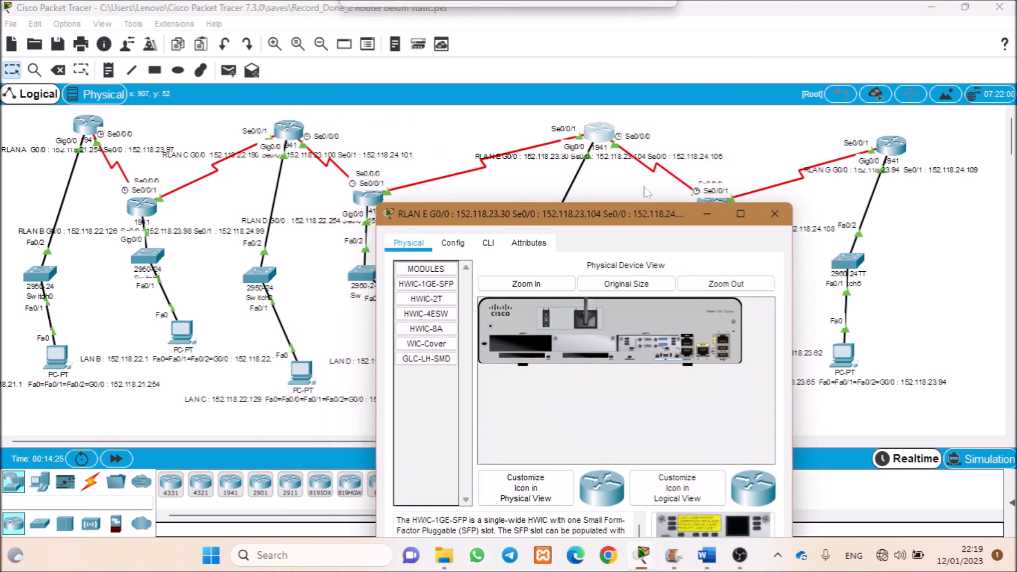
left_click_drag(371, 197, 381, 192)
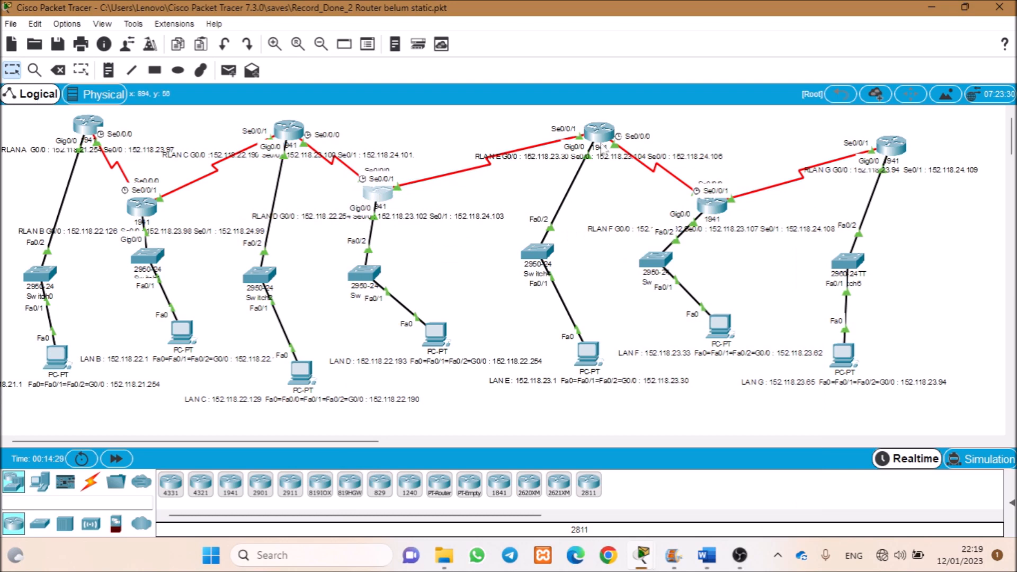
left_click(603, 139)
left_click(454, 243)
left_click(440, 325)
left_click_drag(530, 214, 365, 94)
key("alt+Tab")
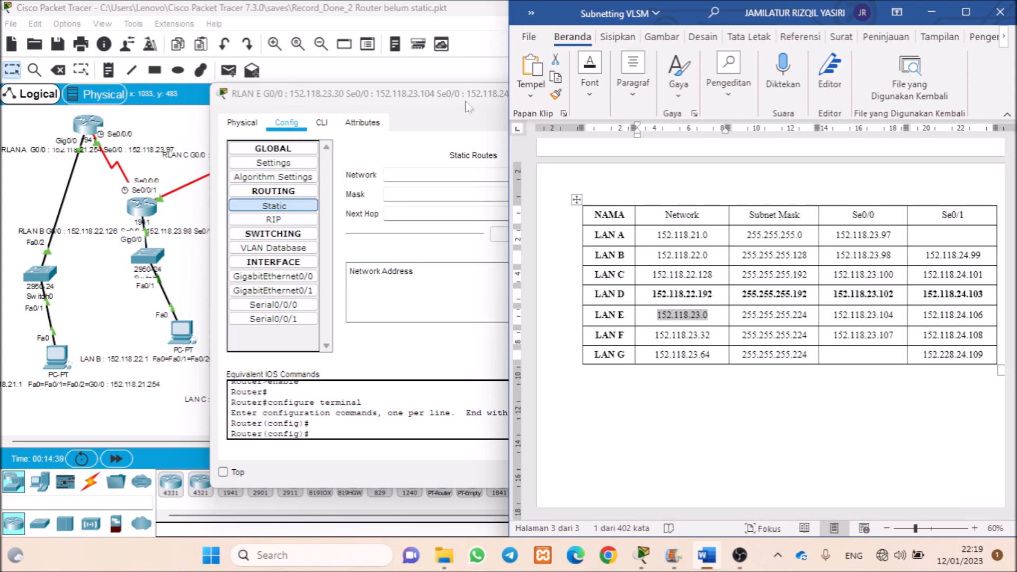
left_click_drag(466, 98, 350, 90)
- Remove the bold formatting from the LAN D row of the subnetting table and make the LAN E row bold
double_click(932, 297)
left_click_drag(983, 294, 657, 292)
key("ctrl+b")
left_click(833, 315)
left_click_drag(982, 315, 657, 314)
key("ctrl+b")
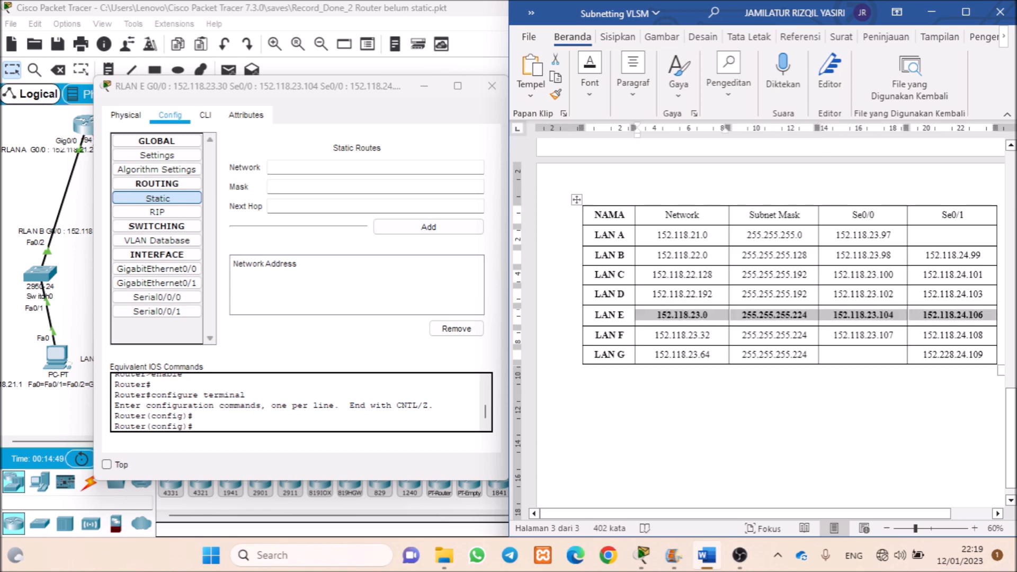
- Enter next hop 152.118.24.103 and LAN A's network 152.118.21.0 for a static route on RLAN E, copying both from the table
left_click_drag(983, 294, 924, 295)
left_click(495, 239)
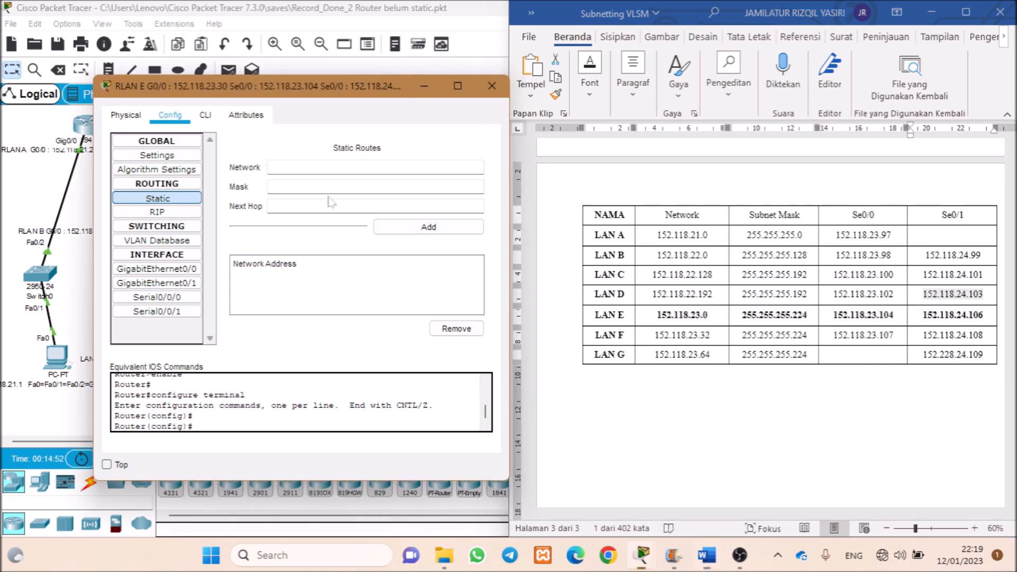
key("ctrl+v")
left_click(307, 173)
left_click_drag(710, 236, 671, 237)
left_click(672, 240)
double_click(682, 234)
key("ctrl+c")
key("alt+Tab")
key("ctrl+v")
key("BackSpace")
- Copy LAN A's mask 255.255.255.0 into the route via 152.118.24.103 and add it to RLAN E
left_click_drag(806, 236, 746, 235)
key("ctrl+c")
key("alt+Tab")
key("Tab")
key("ctrl+v")
left_click(413, 228)
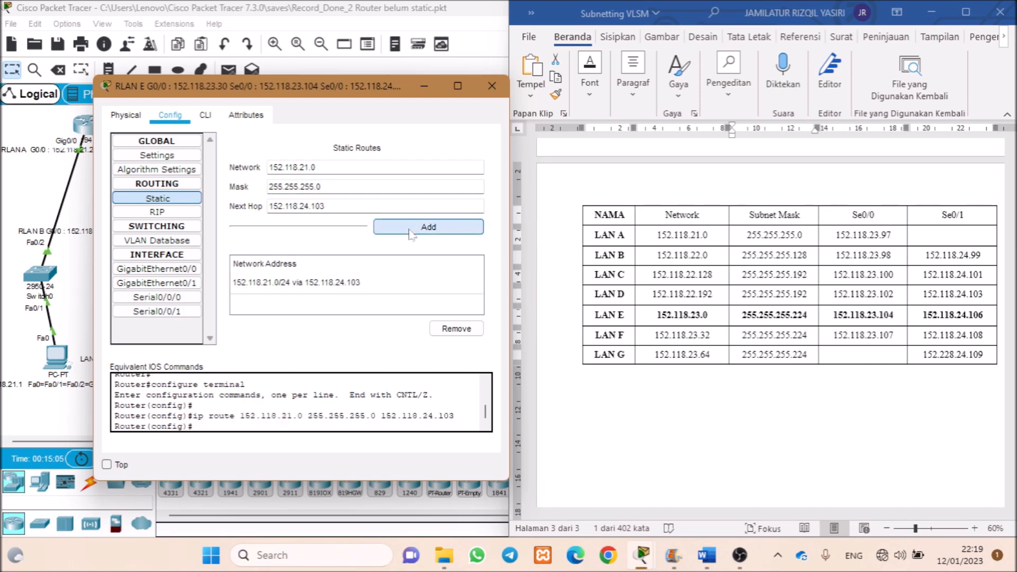
- Add RLAN E static routes via 152.118.24.103 for 152.118.22.0 mask 255.255.255.128, and 152.118.22.128 and 152.118.22.192 with mask 255.255.255.192
left_click(310, 168)
key("BackSpace")
type("2")
left_click(323, 186)
key("BackSpace")
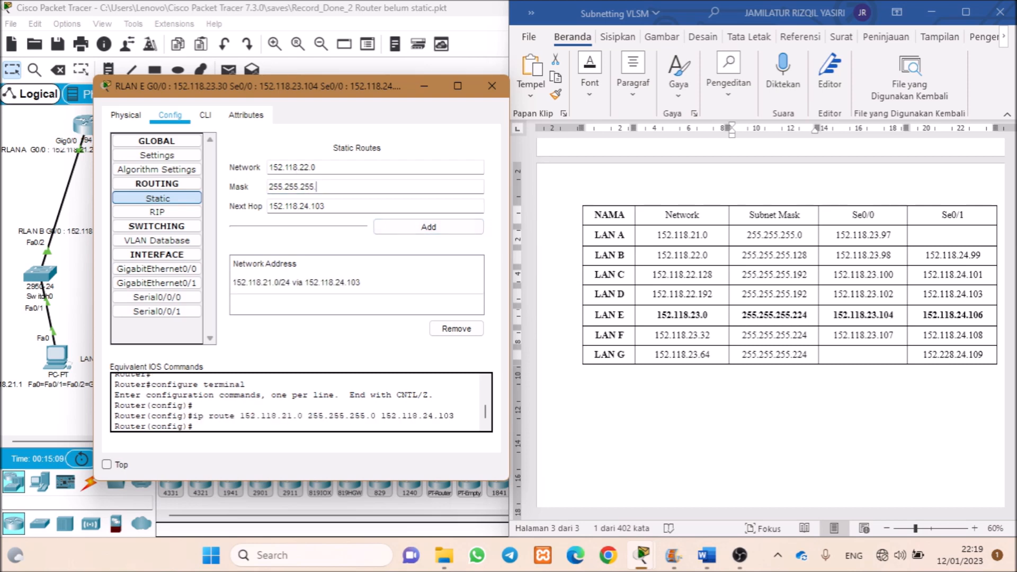
left_click(402, 229)
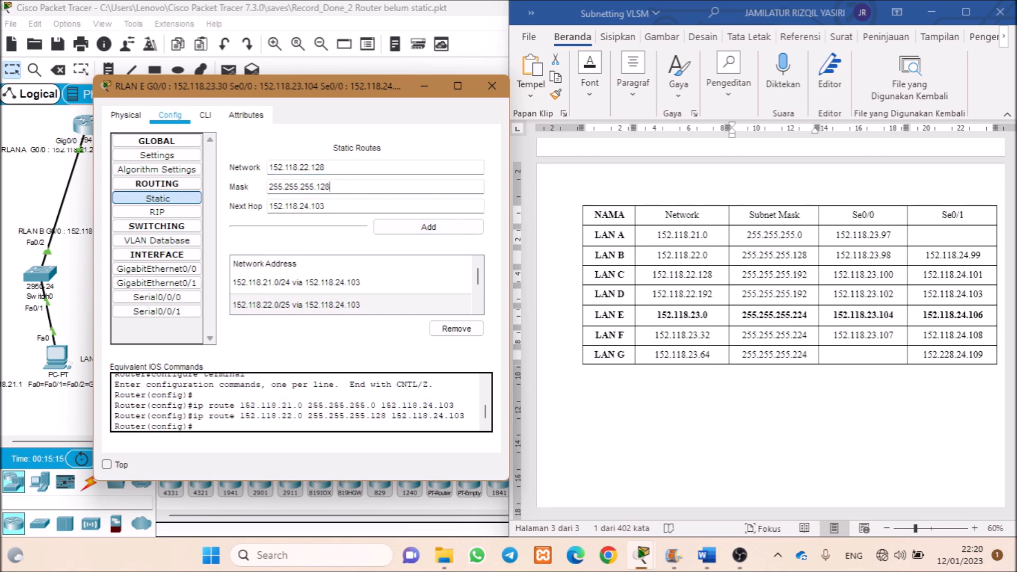
left_click(428, 227)
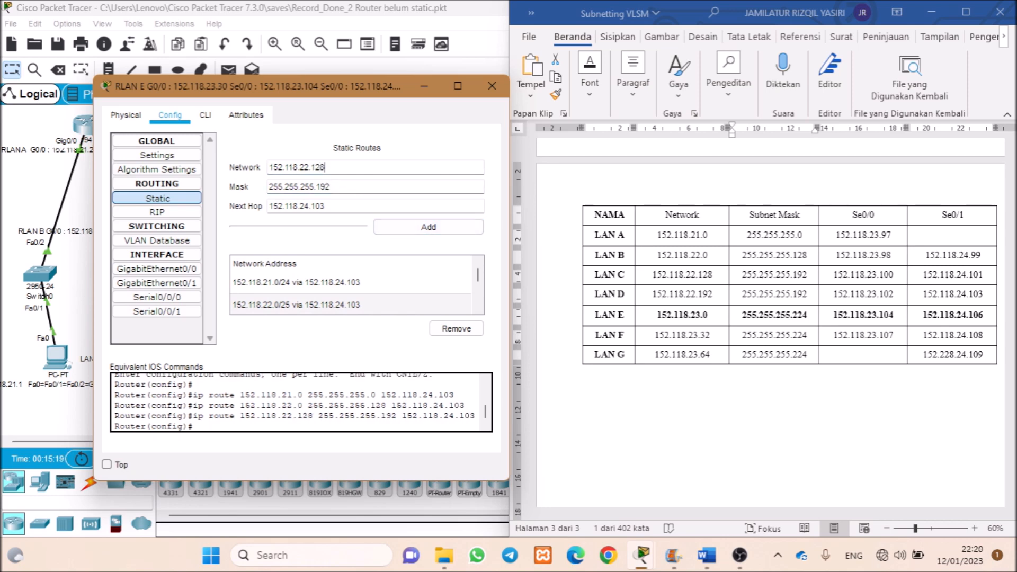
left_click(415, 229)
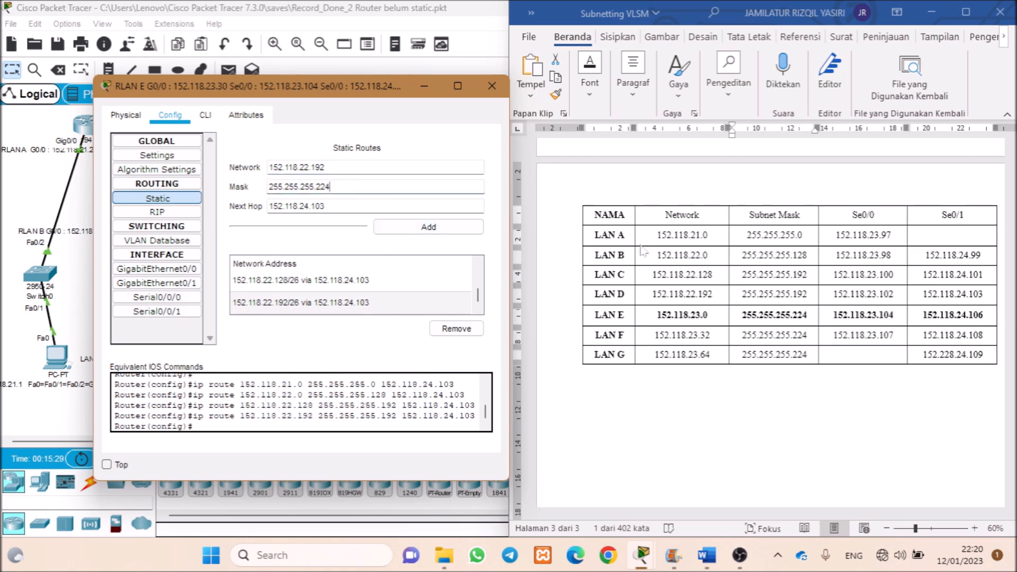
- Add RLAN E static routes for 152.118.23.32 and 152.118.23.64 with mask 255.255.255.224 via 152.118.24.103
double_click(683, 335)
key("ctrl+c")
left_click_drag(328, 168, 243, 175)
key("ctrl+v")
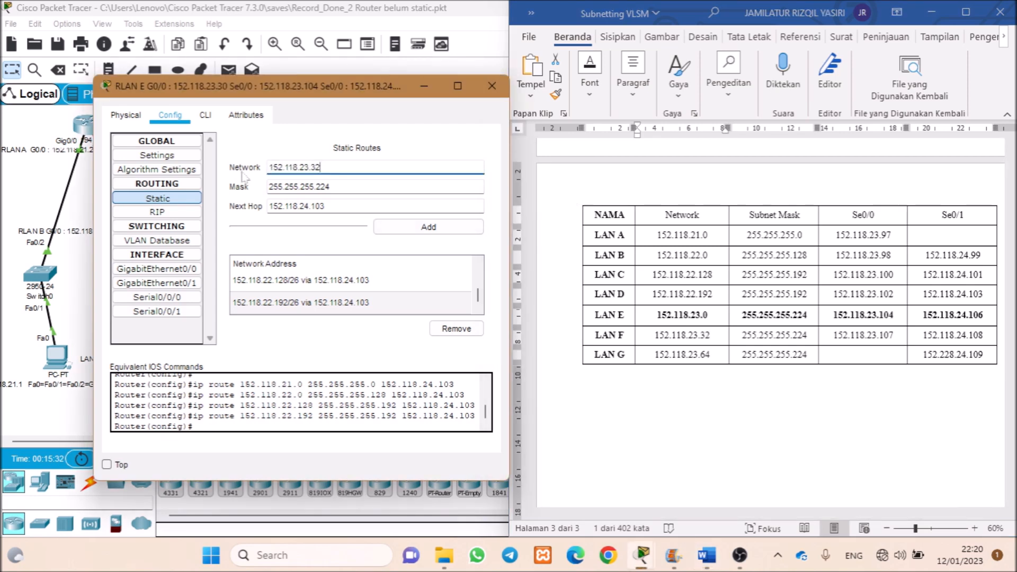
left_click(429, 227)
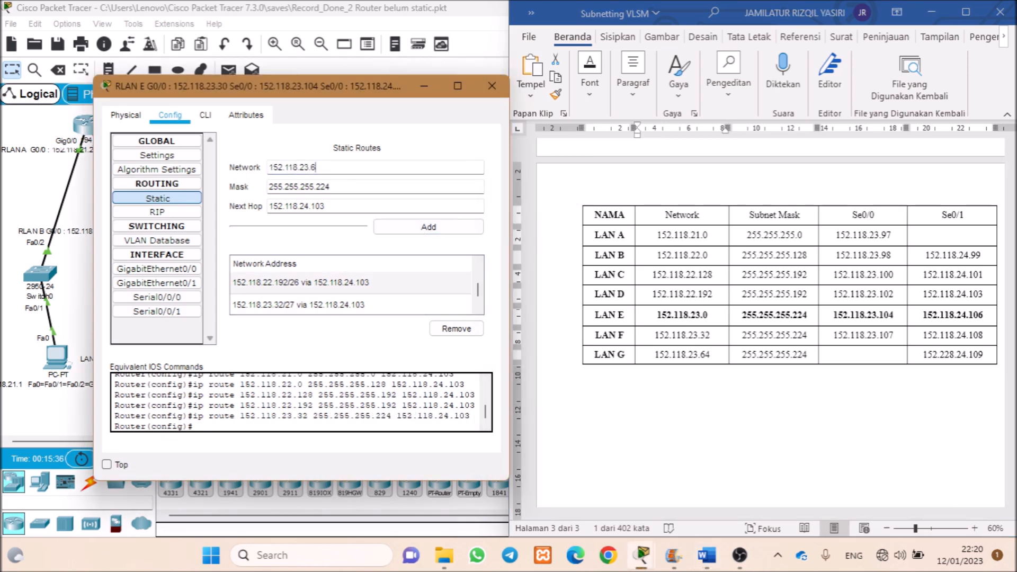
- Shift router RLAN F slightly up and to the left in the topology, then return to the subnetting table
left_click_drag(296, 86, 160, 253)
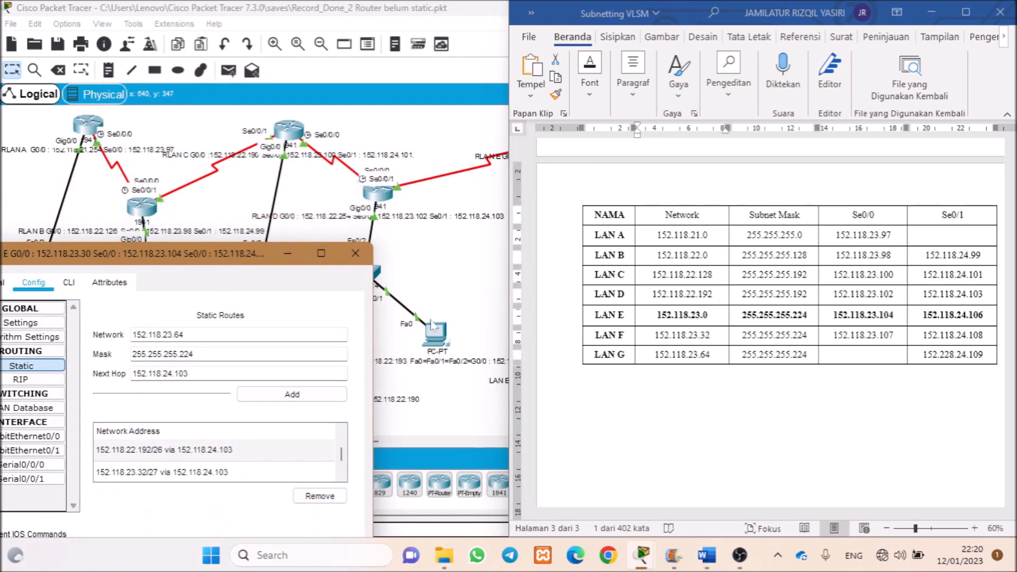
left_click(401, 457)
scroll(395, 441, "right", 5)
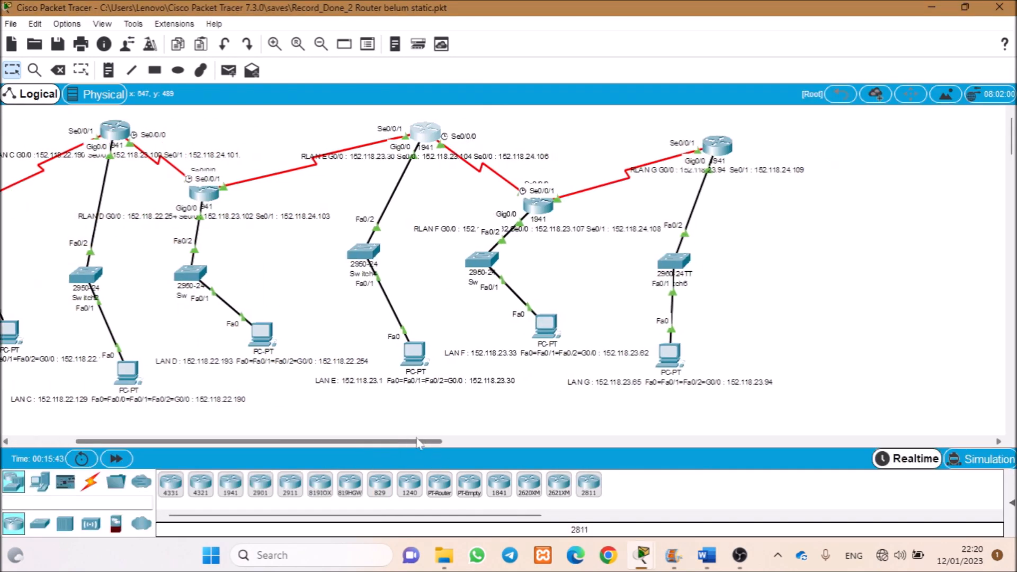
left_click_drag(521, 207, 504, 195)
key("alt+Tab")
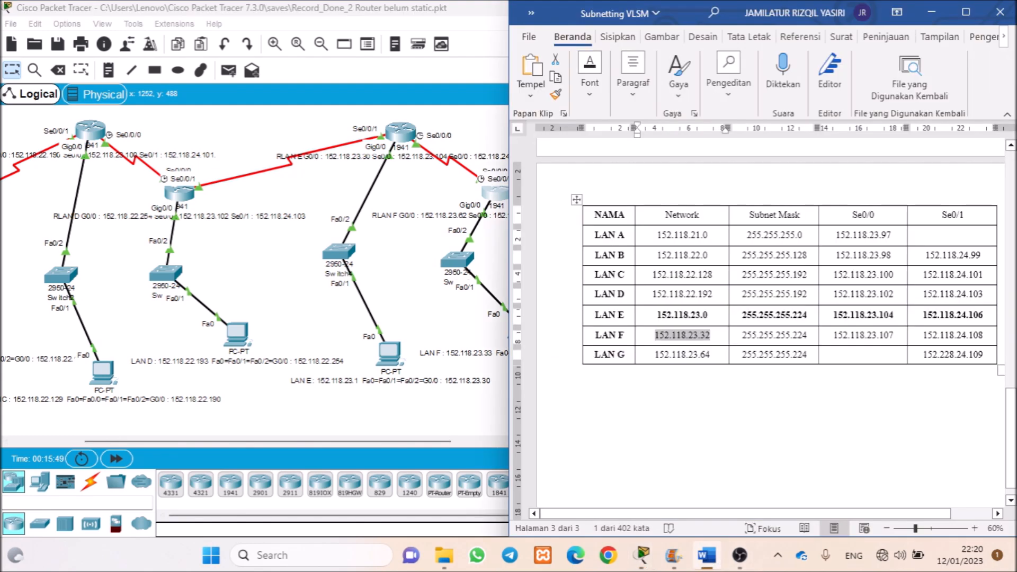
- Copy LAN F's Se0/0 address 152.118.23.107 from the table as the next hop in RLAN E's static routing settings
left_click_drag(894, 335, 833, 335)
mouse_move(646, 563)
left_click(721, 477)
left_click_drag(315, 227, 372, 29)
left_click_drag(286, 154, 231, 154)
key("ctrl+v")
- Copy LAN A's network 152.118.21.0 from the table, set the mask to 255.255.255.0 and add the RLAN E route via 152.118.23.107
left_click_drag(283, 116, 231, 115)
left_click_drag(710, 234, 654, 239)
key("ctrl+c")
left_click_drag(307, 119, 222, 120)
key("ctrl+v")
left_click(292, 135)
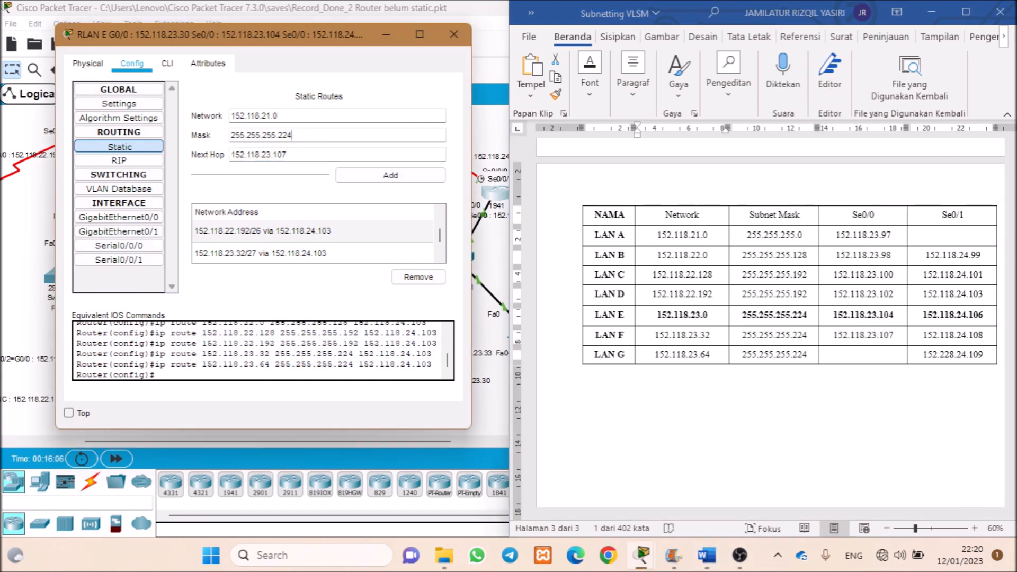
type("0")
left_click(382, 176)
- Add LAN B's network 152.118.22.0 with mask 255.255.255.128 via 152.118.23.107 to RLAN E
key("BackSpace")
type("128")
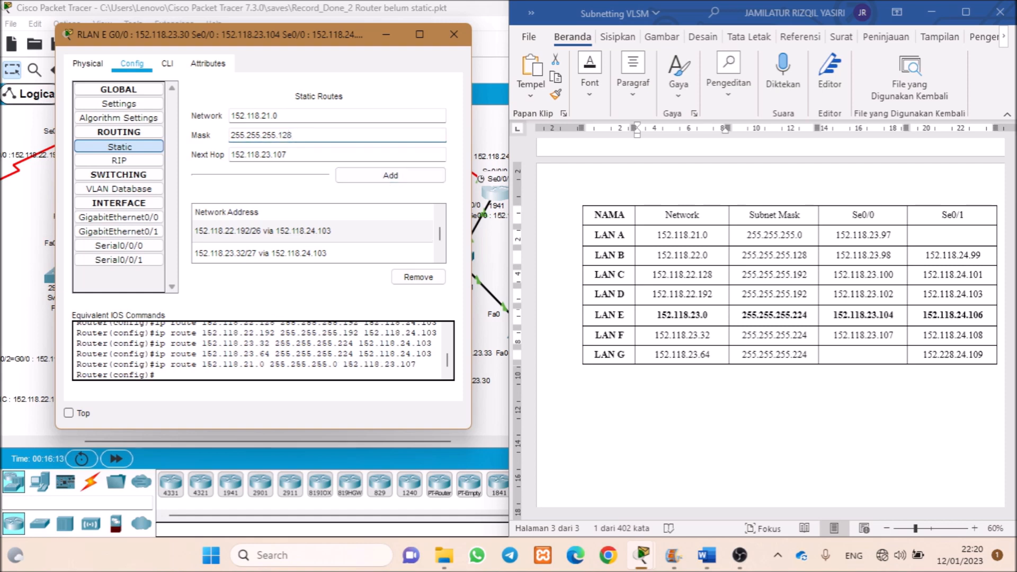
left_click(271, 115)
key("BackSpace")
type("2")
left_click(362, 178)
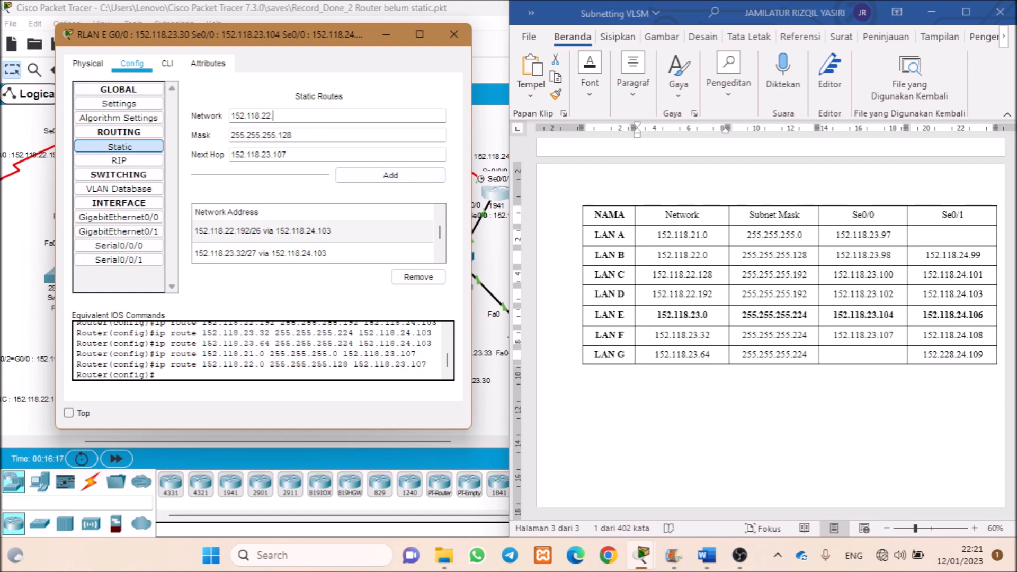
- Add 152.118.22.128 and 152.118.22.192 with mask 255.255.255.192 via 152.118.23.107 to RLAN E's static routes
type("2")
left_click(391, 175)
left_click(286, 116)
left_click(390, 175)
- Add 152.118.23.32, copied from the table, and 152.118.23.64 with mask 255.255.255.224 via 152.118.23.107 to RLAN E's static routes
double_click(657, 339)
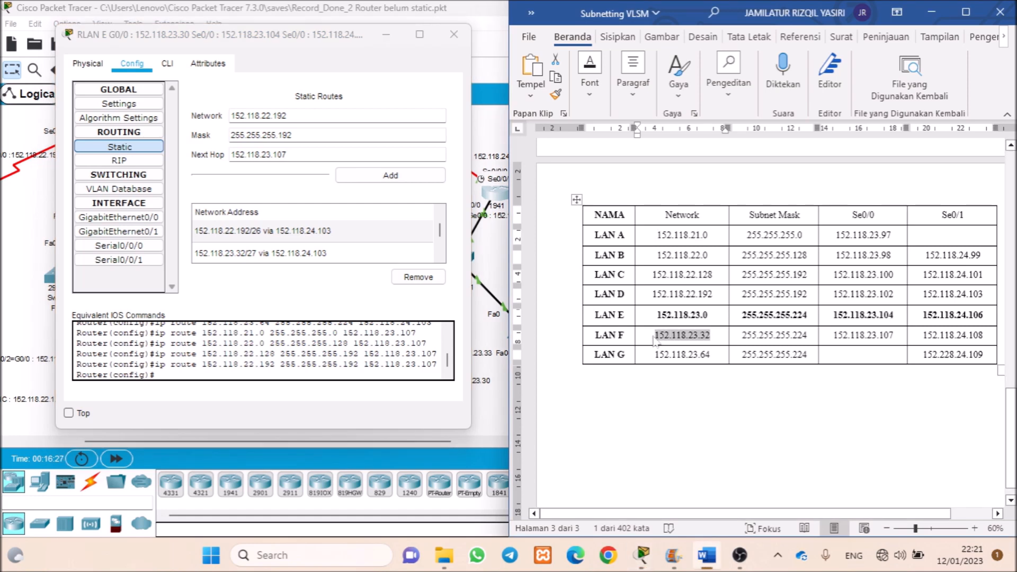
key("ctrl+c")
left_click(294, 115)
left_click_drag(294, 116, 227, 115)
key("ctrl+v")
left_click(292, 135)
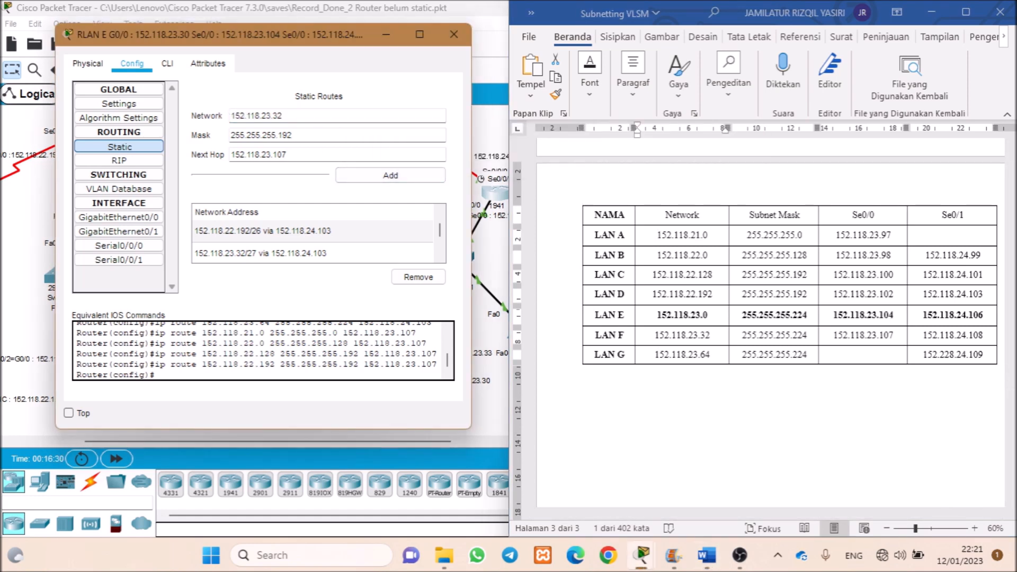
type("224")
left_click(390, 175)
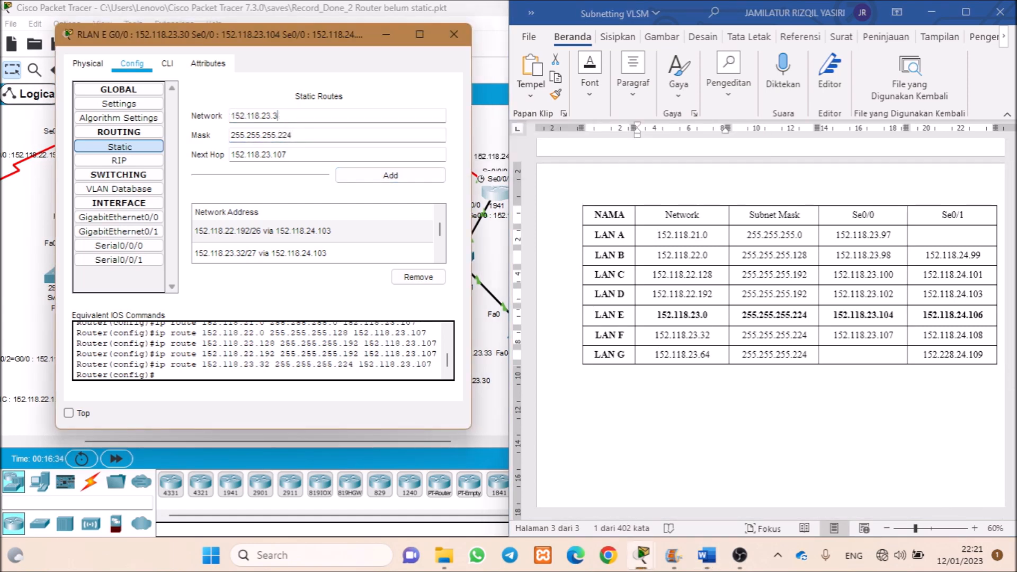
type("4")
left_click(390, 176)
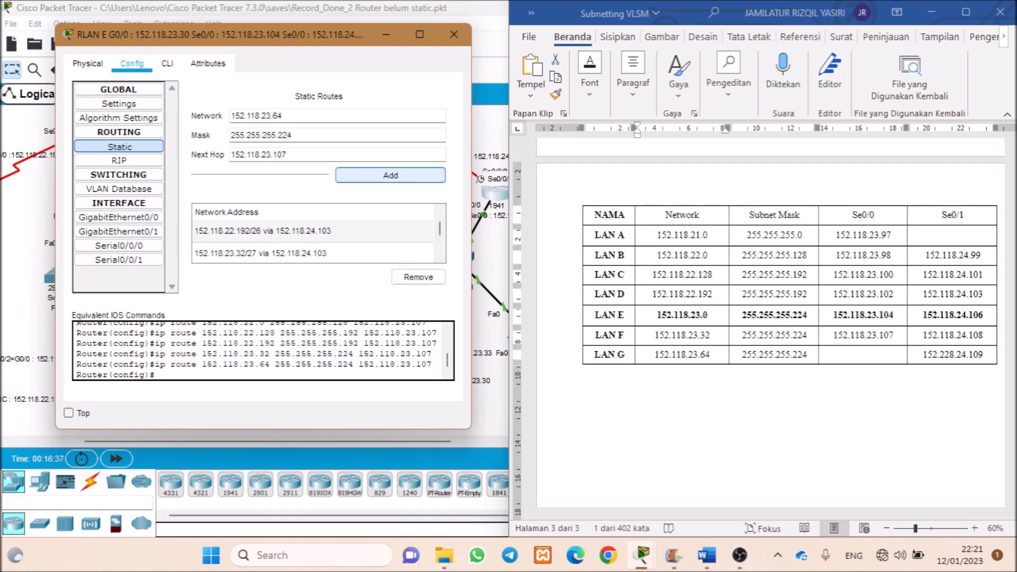
- Close RLAN E's settings, remove the bold from the table's LAN E row and make the LAN F row bold
left_click(454, 34)
left_click(670, 335)
left_click_drag(997, 316, 718, 322)
key("ctrl+b")
left_click_drag(980, 335, 718, 331)
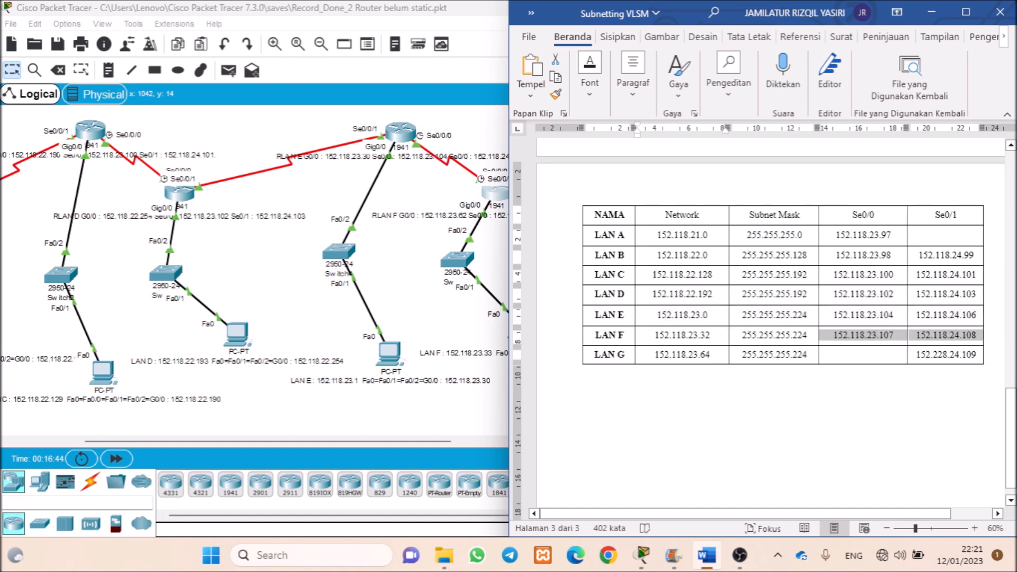
key("ctrl+b")
- Enter LAN E's Se0/0 address 152.118.23.104 as next hop in RLAN F's static routing settings and place that window beside the table
left_click(423, 189)
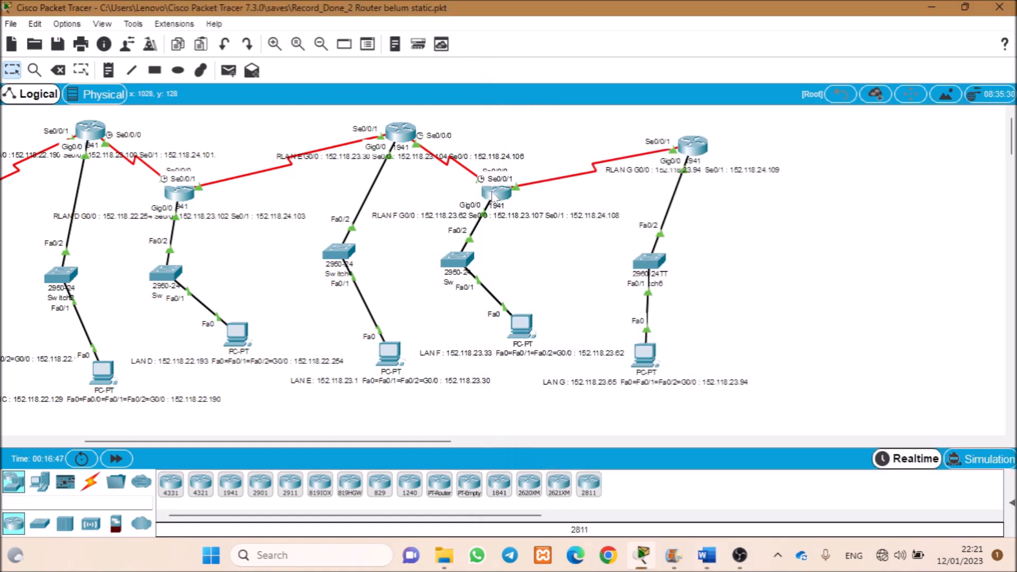
mouse_move(413, 138)
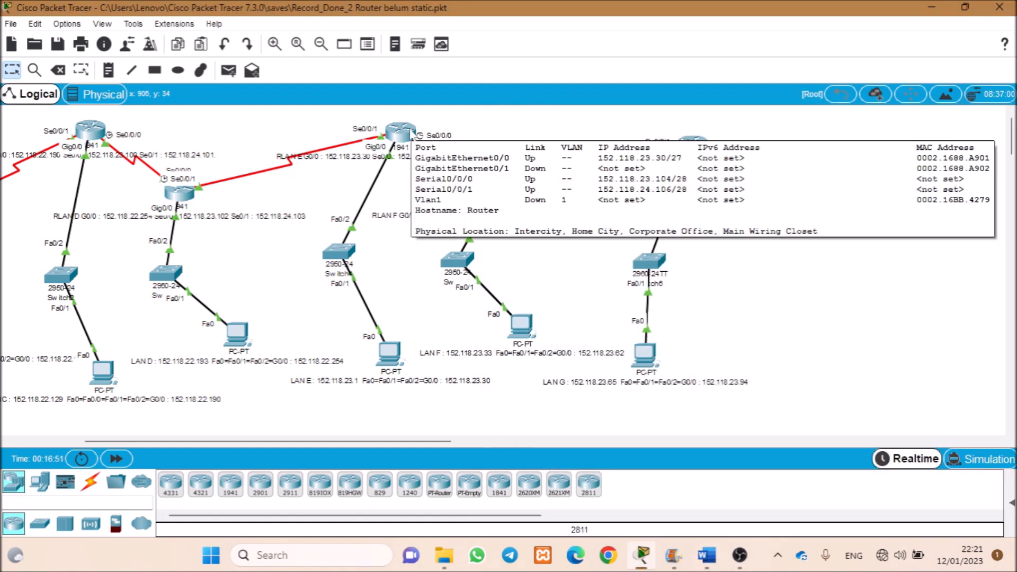
key("alt+Tab")
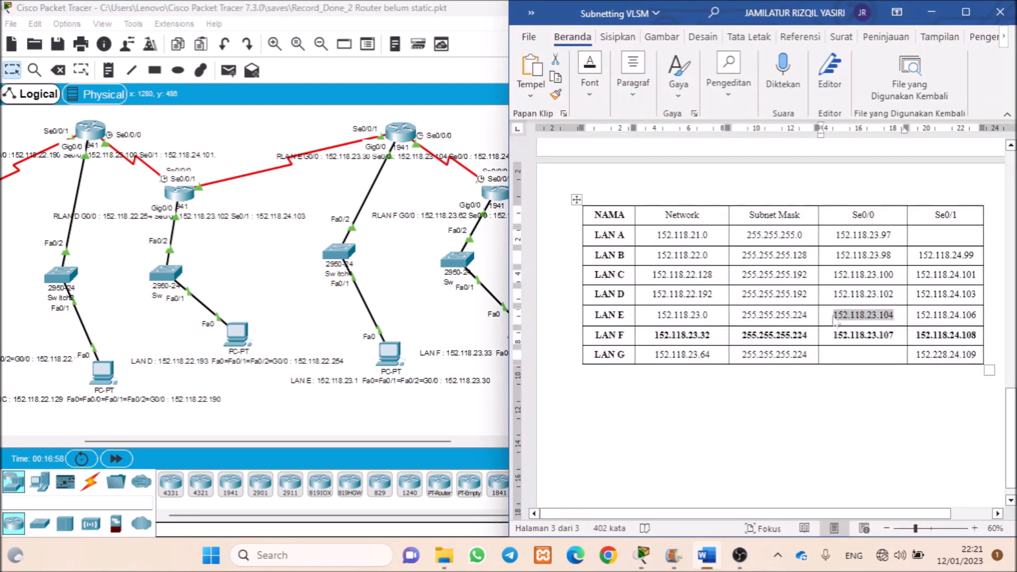
left_click(505, 184)
left_click(505, 184)
left_click(377, 94)
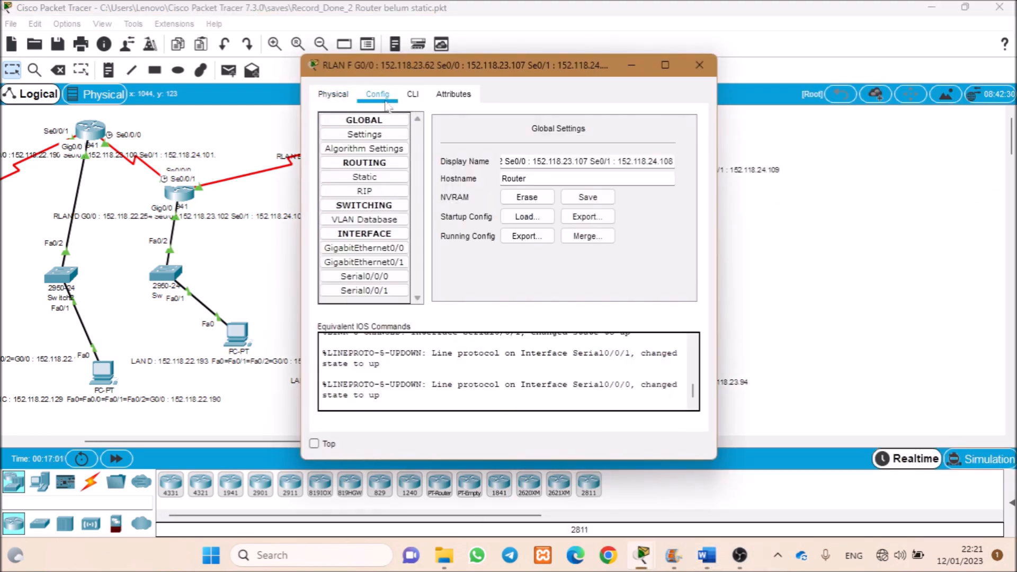
left_click(364, 177)
key("ctrl+v")
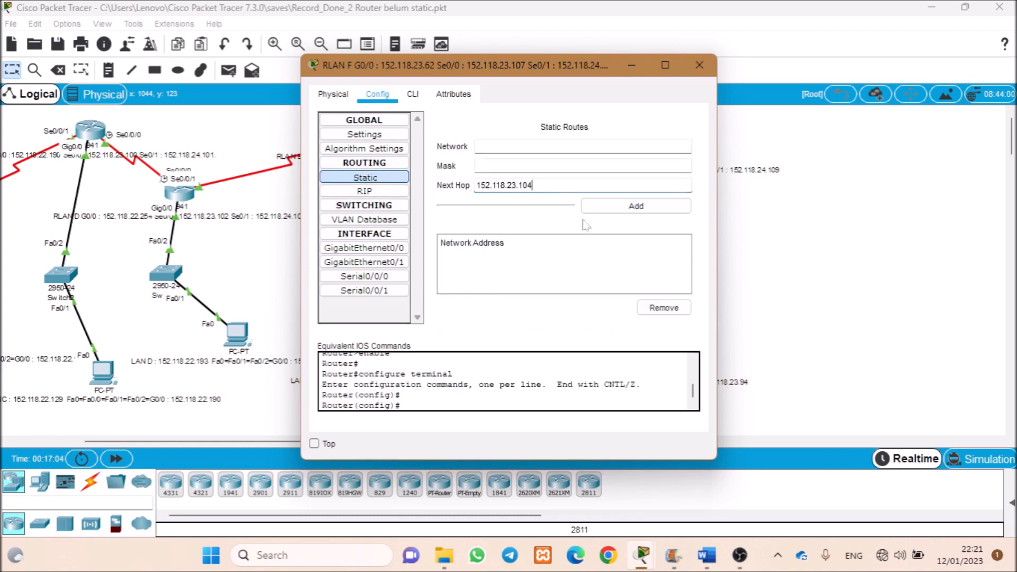
key("super+Left")
left_click(891, 141)
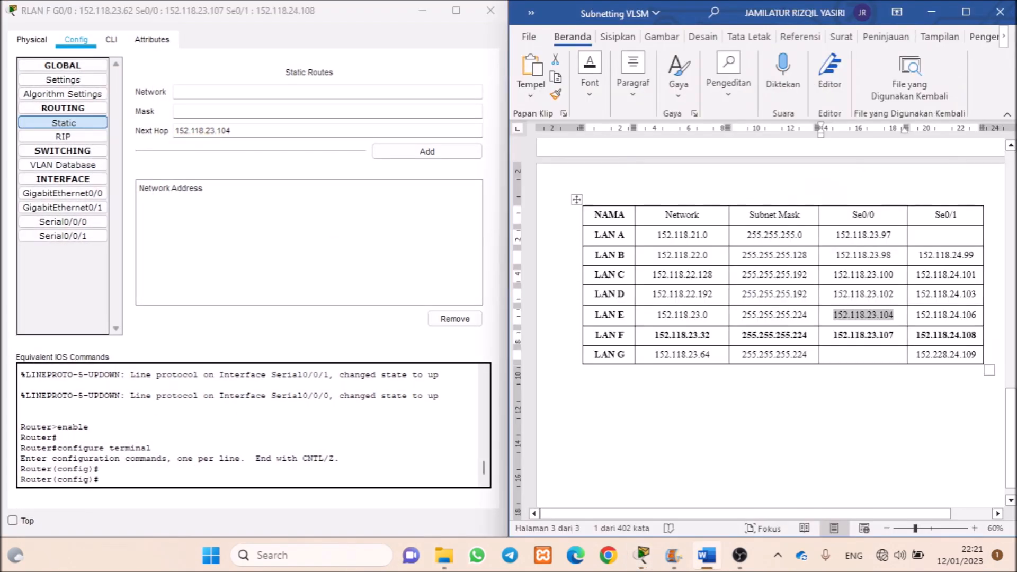
- Copy LAN A's network 152.118.21.0 and mask 255.255.255.0 from the table and add the route via 152.118.23.104 to RLAN F
double_click(683, 235)
key("ctrl+c")
left_click(249, 92)
key("ctrl+v")
left_click_drag(805, 235, 746, 234)
left_click(249, 111)
left_click(427, 152)
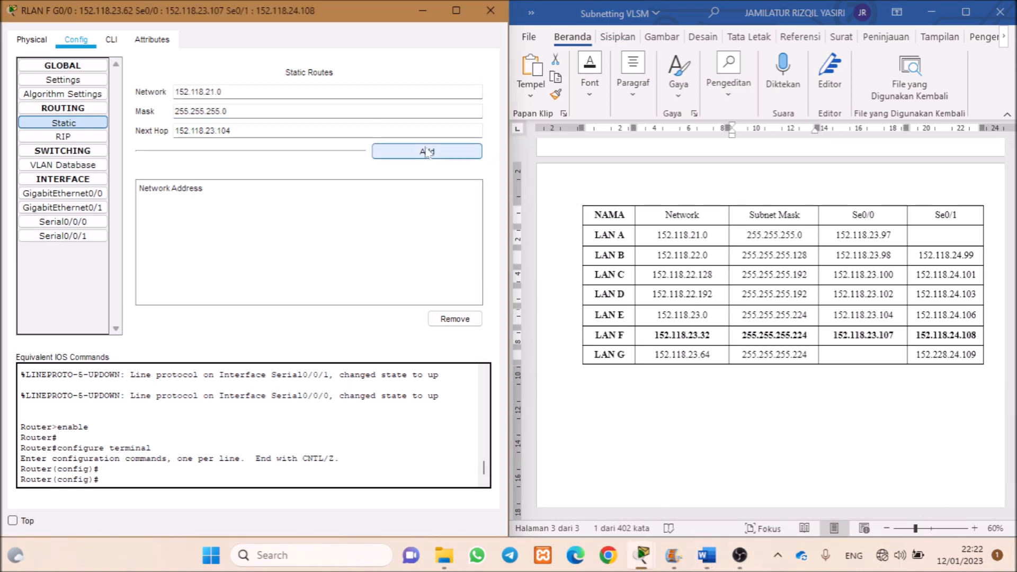
- Add LAN B's network 152.118.22.0 with mask 255.255.255.128 via 152.118.23.104 to RLAN F
type("8")
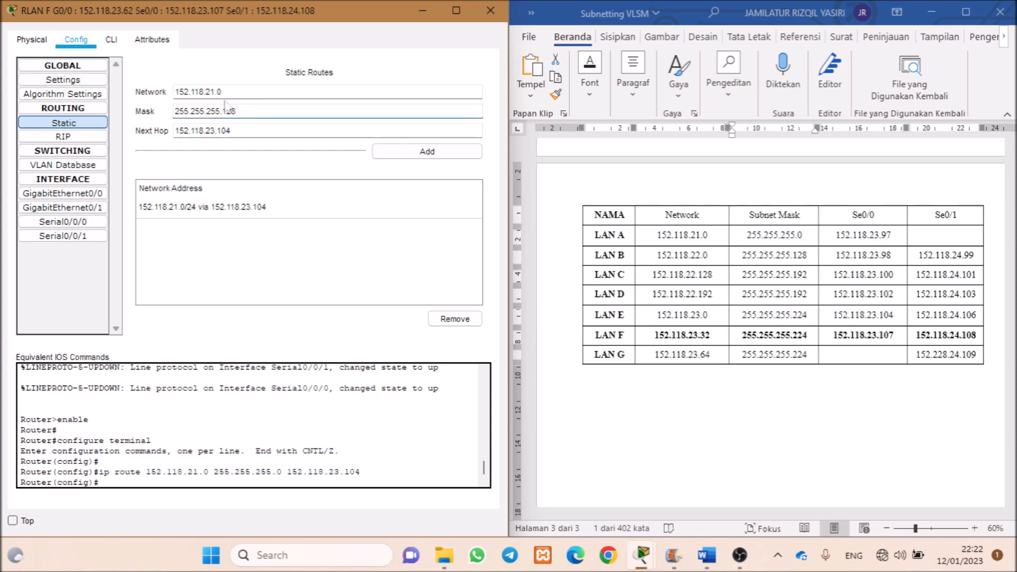
left_click(214, 92)
key("BackSpace")
type("2")
left_click(467, 152)
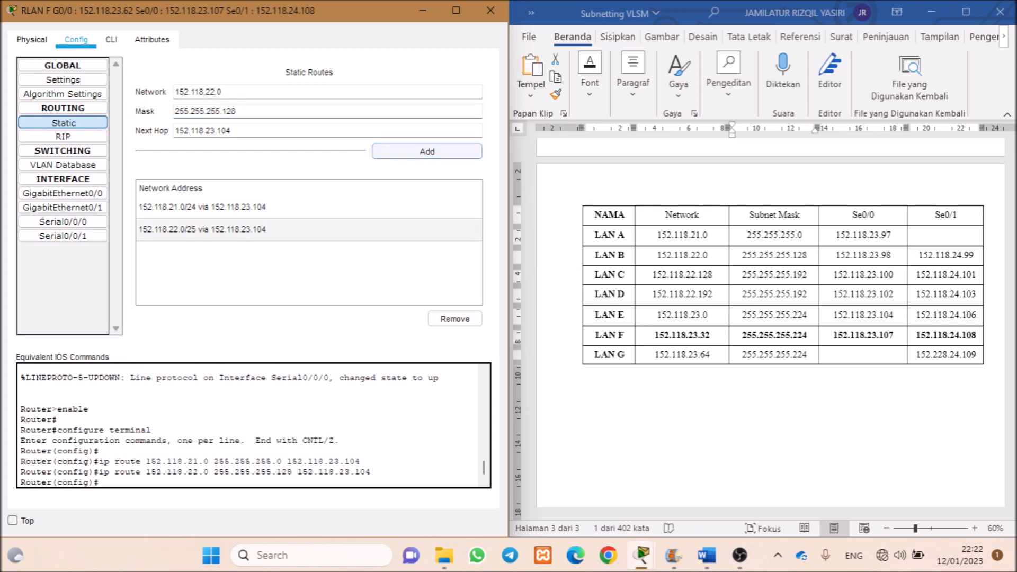
- Add 152.118.22.128 and 152.118.22.192 with mask 255.255.255.192 via 152.118.23.104 to RLAN F's static routes
type("8")
key("Tab")
key("BackSpace")
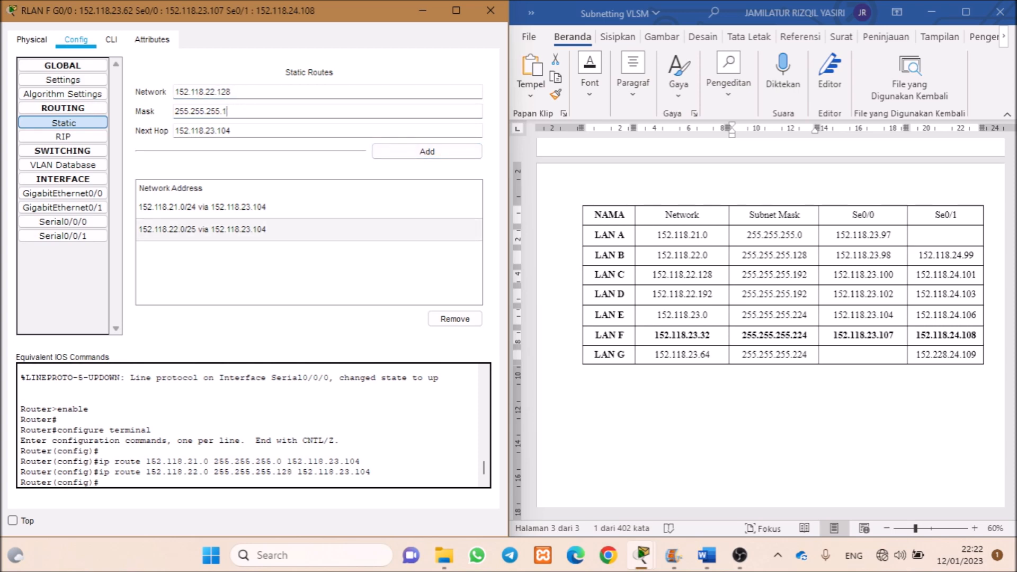
left_click(427, 151)
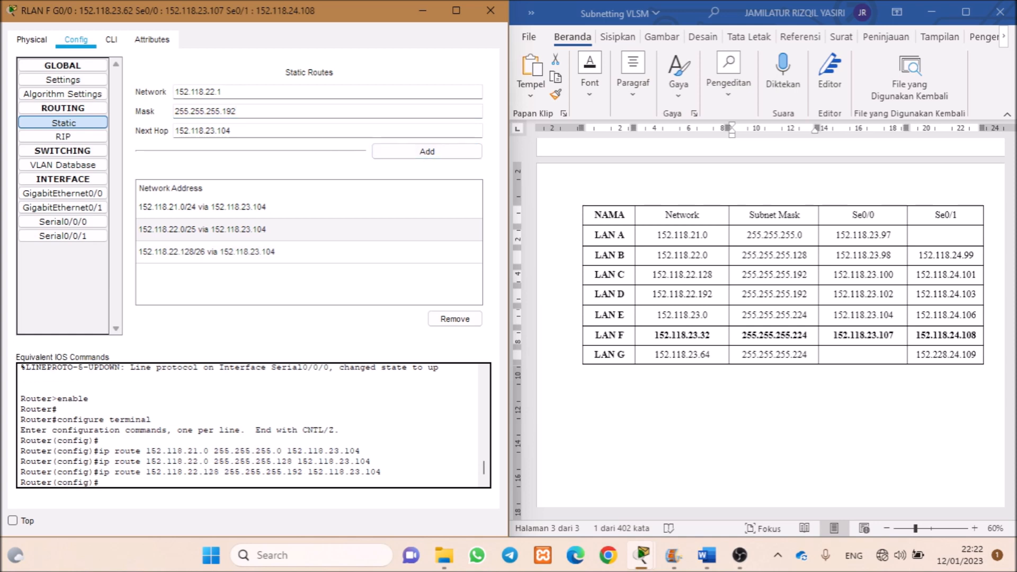
left_click(427, 152)
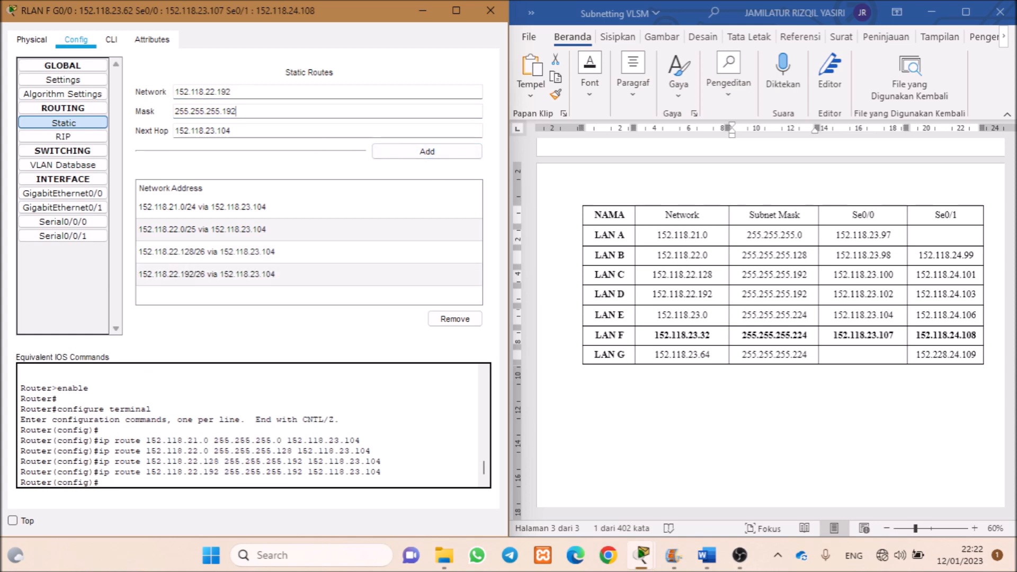
- Set the mask to 255.255.255.224, copy LAN E's network 152.118.23.0 from the table and add the route via 152.118.23.104 to RLAN F
left_click(226, 112)
key("BackSpace")
double_click(682, 315)
key("ctrl+c")
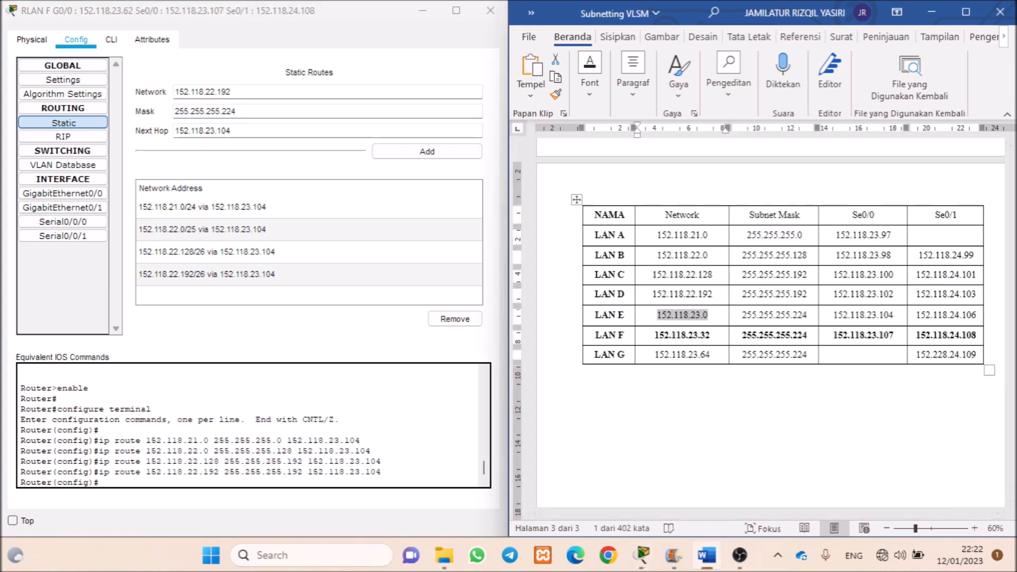
triple_click(201, 92)
key("ctrl+v")
left_click(396, 153)
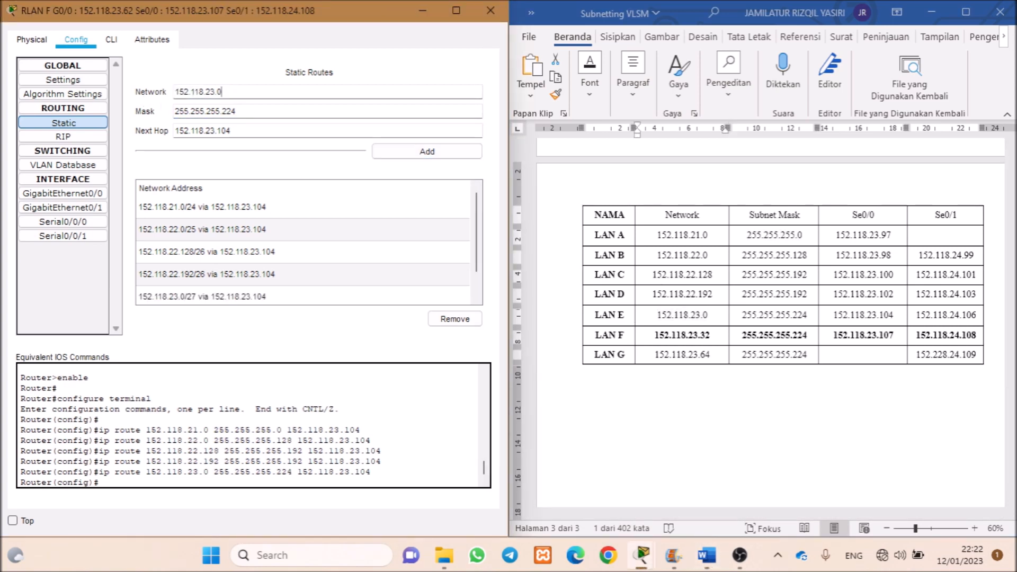
- Add LAN G's network 152.118.23.64 with mask 255.255.255.224 via 152.118.23.104 to RLAN F and close its settings
type("4")
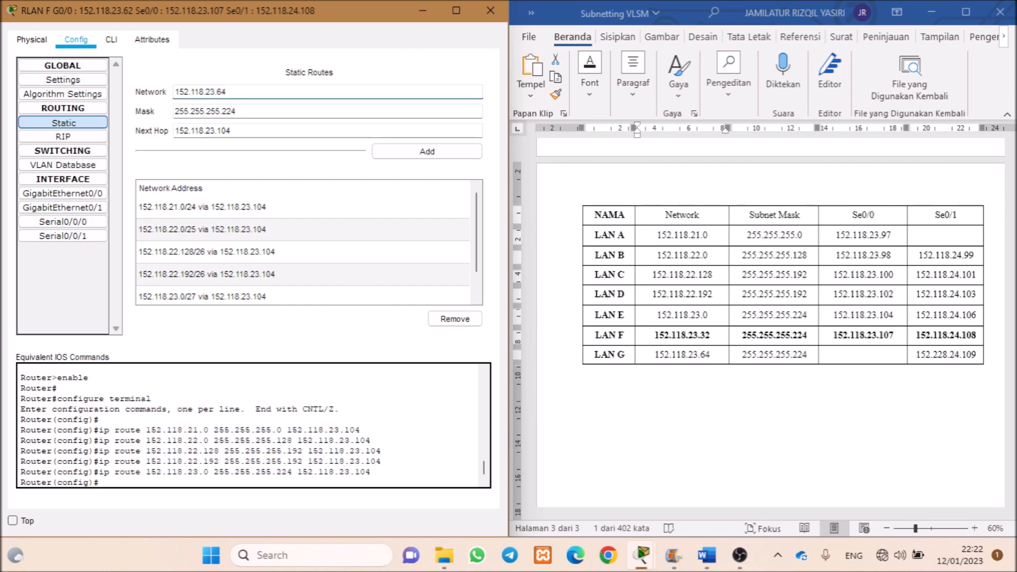
left_click(434, 154)
left_click(491, 10)
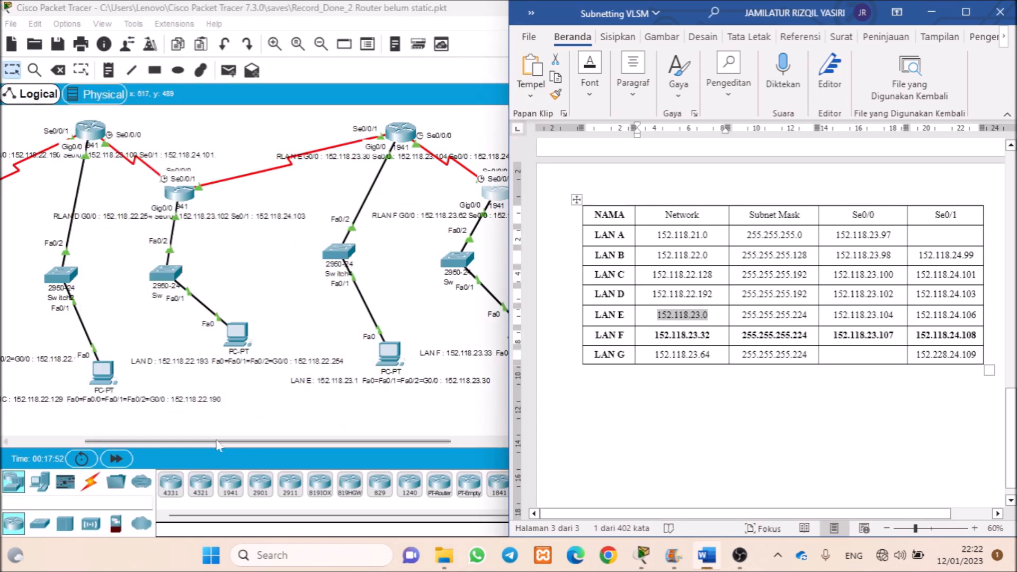
- Copy LAN G's Se0/1 address 152.228.24.109 from the subnetting table and set it as the next hop in RLAN F's static routes
left_click(457, 8)
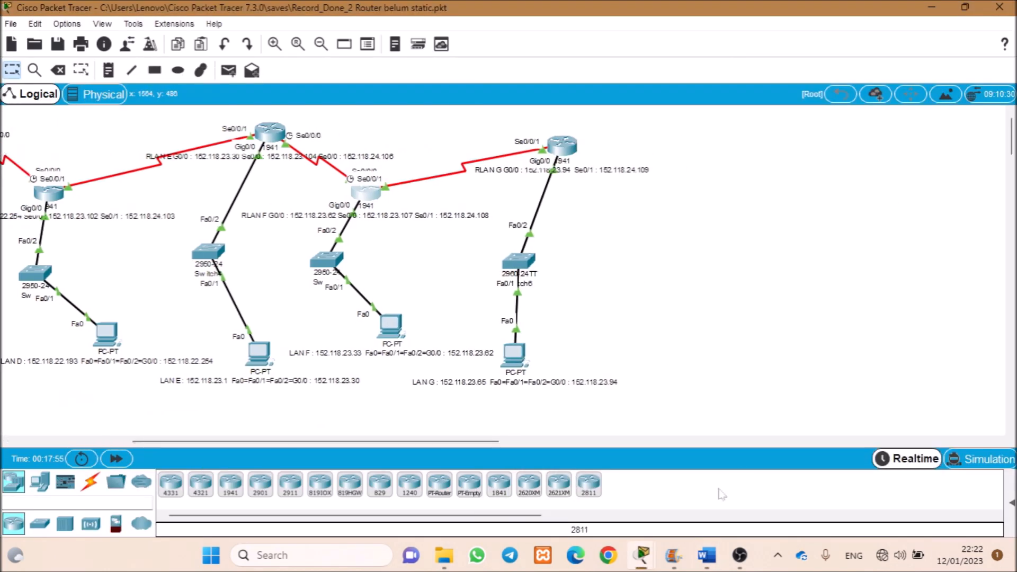
key("alt+Tab")
left_click_drag(978, 354, 916, 354)
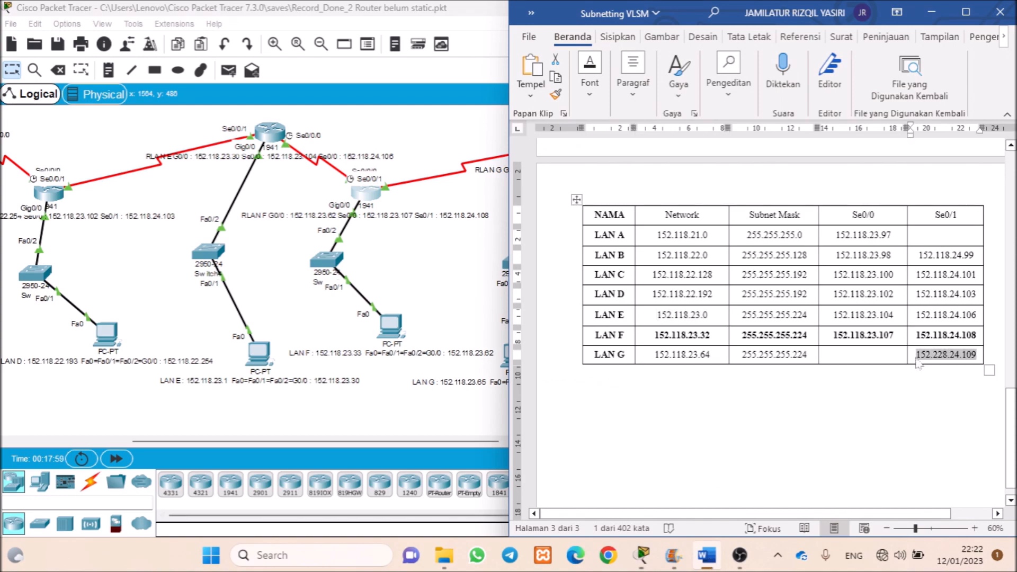
mouse_move(707, 555)
mouse_move(642, 555)
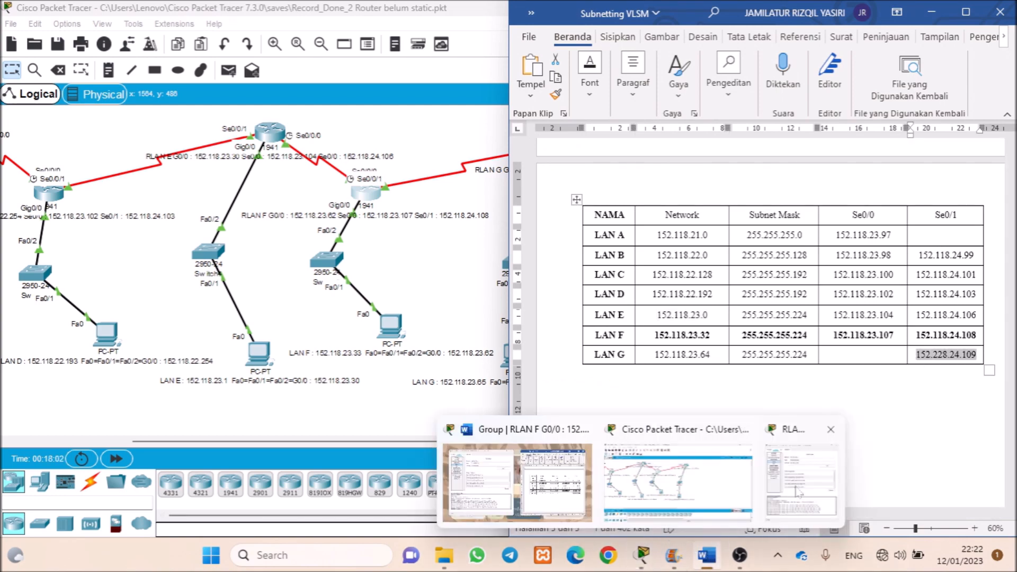
left_click(589, 430)
scroll(362, 226, "down", 1)
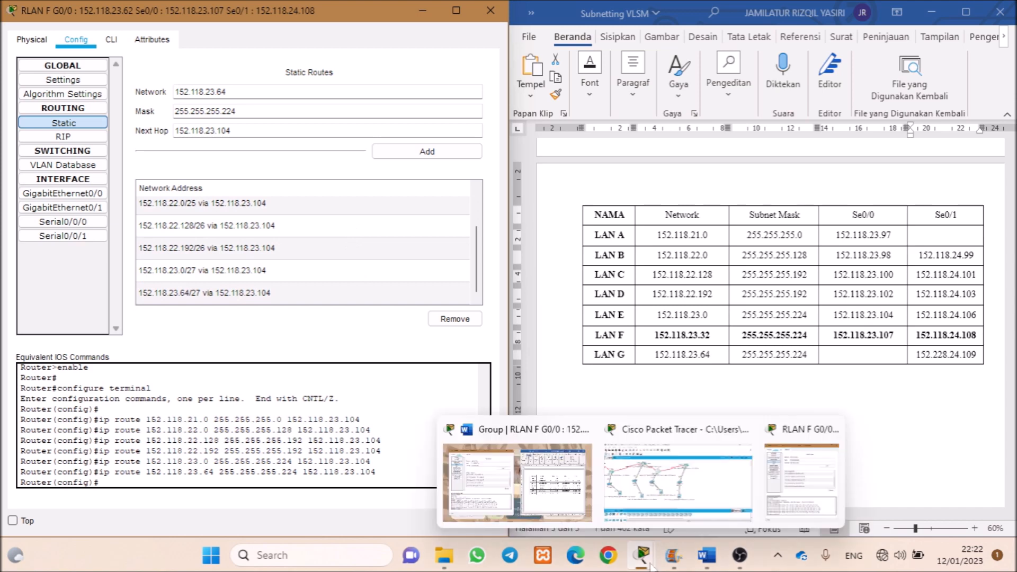
left_click(766, 487)
left_click_drag(236, 131, 175, 132)
key("ctrl+v")
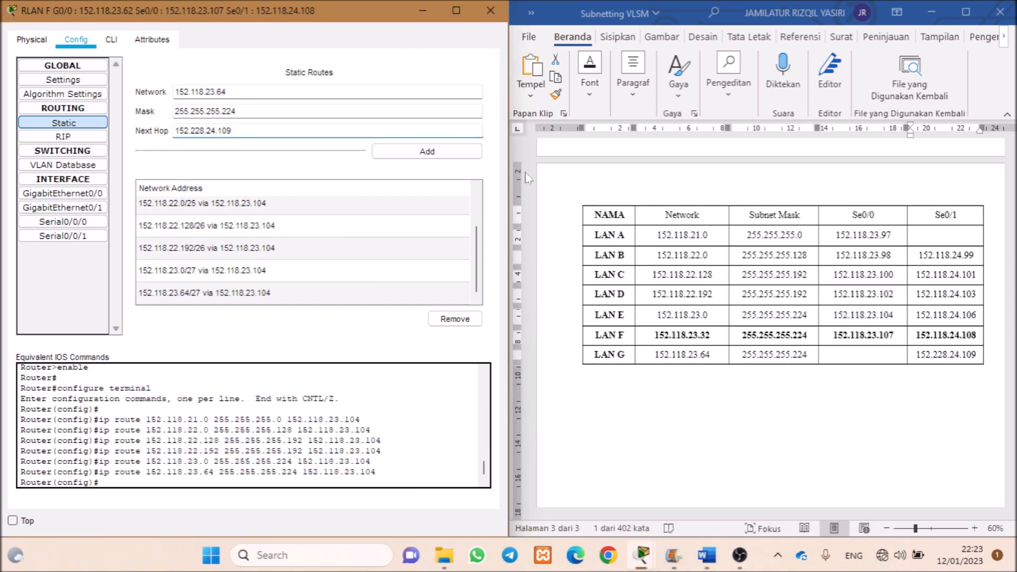
- Add LAN A's network 152.118.21.0 with mask 255.255.255.0 via 152.228.24.109 to RLAN F
left_click_drag(671, 234, 710, 235)
key("ctrl+c")
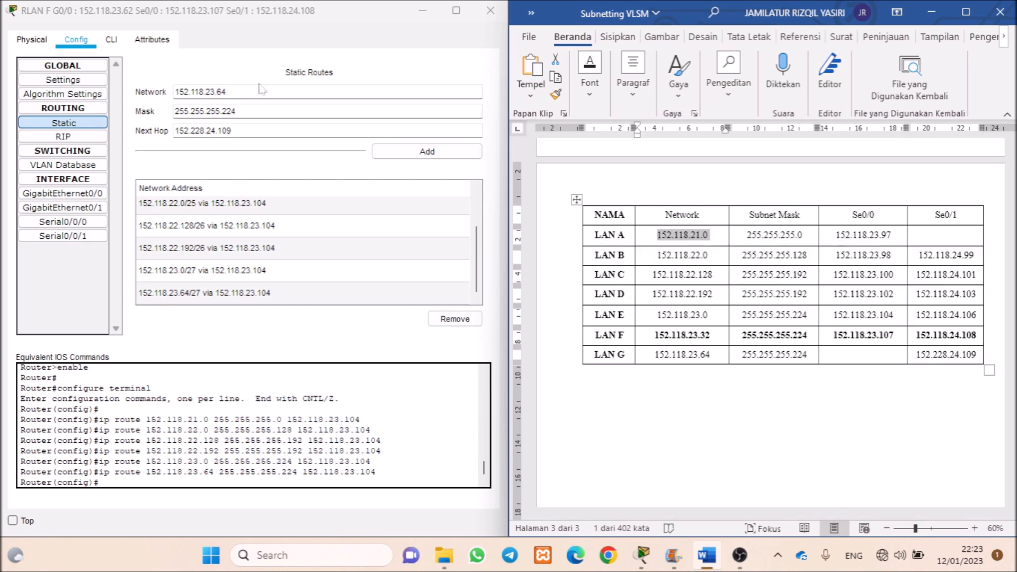
left_click_drag(227, 91, 116, 95)
key("ctrl+v")
left_click(264, 111)
key("Return")
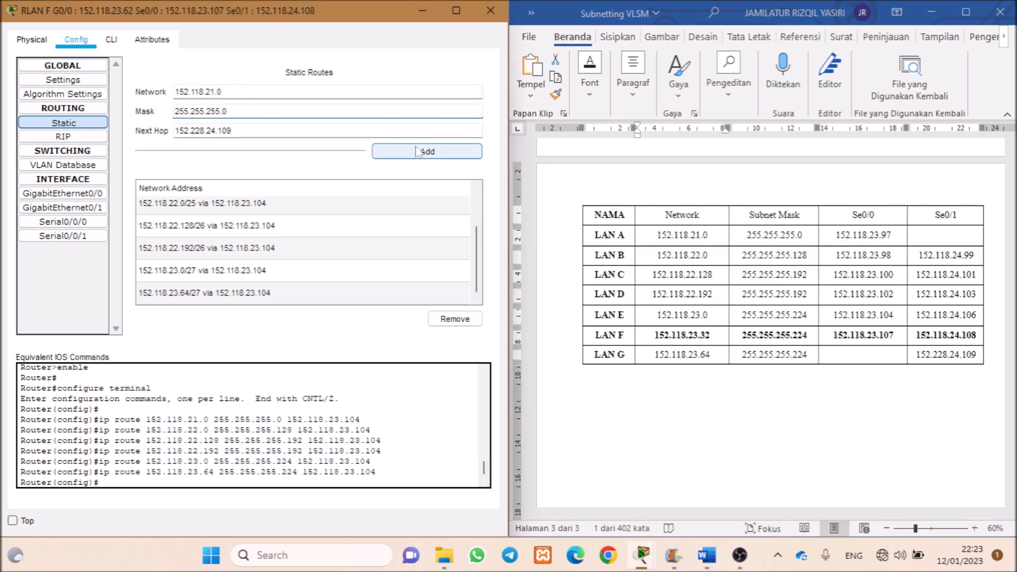
- Add LAN B's network 152.118.22.0 with mask 255.255.255.128 via 152.228.24.109 to RLAN F
type("8")
left_click(200, 92)
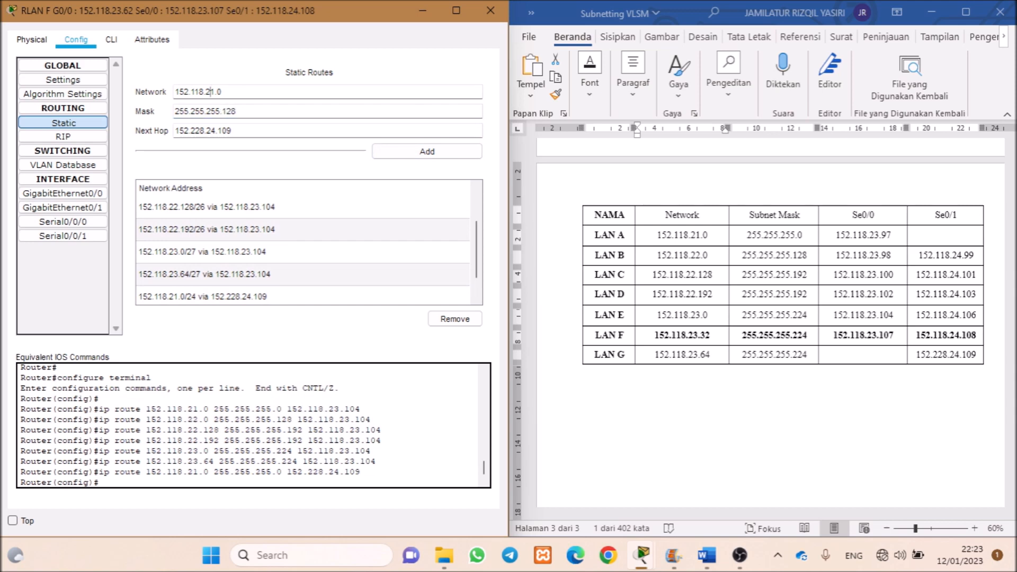
left_click(399, 151)
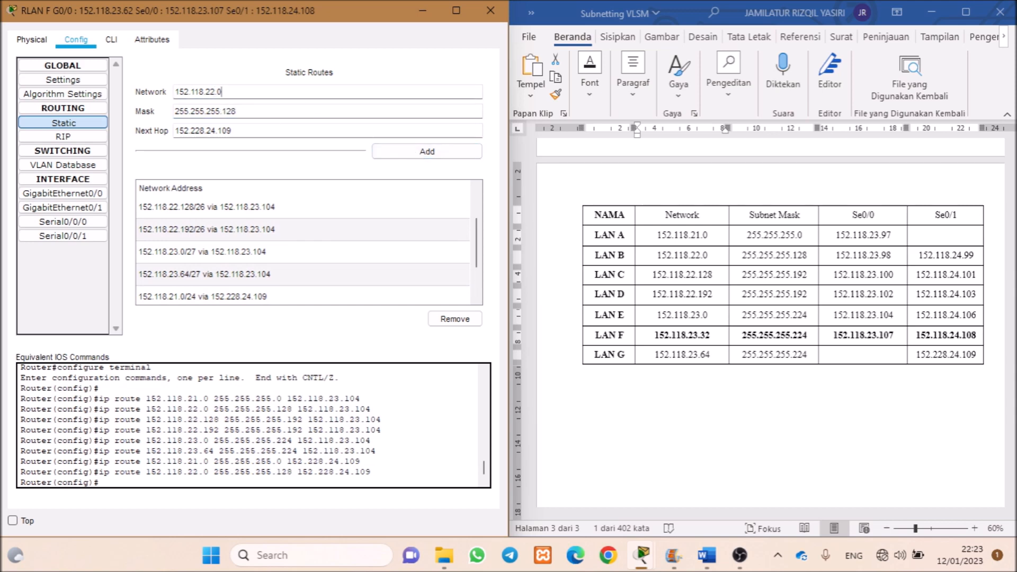
- Add 152.118.22.128 and 152.118.22.192 with mask 255.255.255.192 via 152.228.24.109 to RLAN F's static routes
left_click(236, 111)
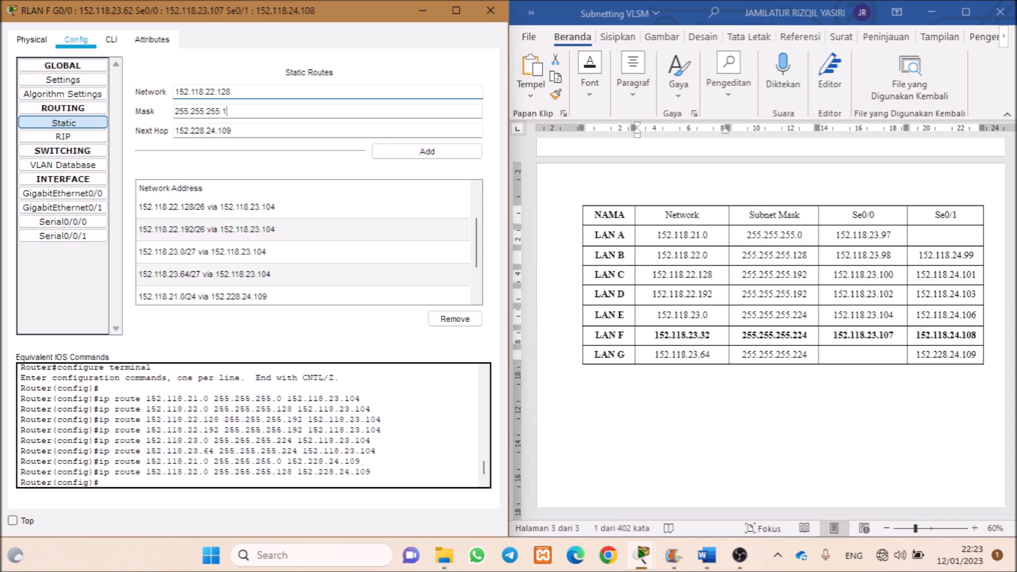
left_click(427, 151)
left_click(227, 92)
key("BackSpace")
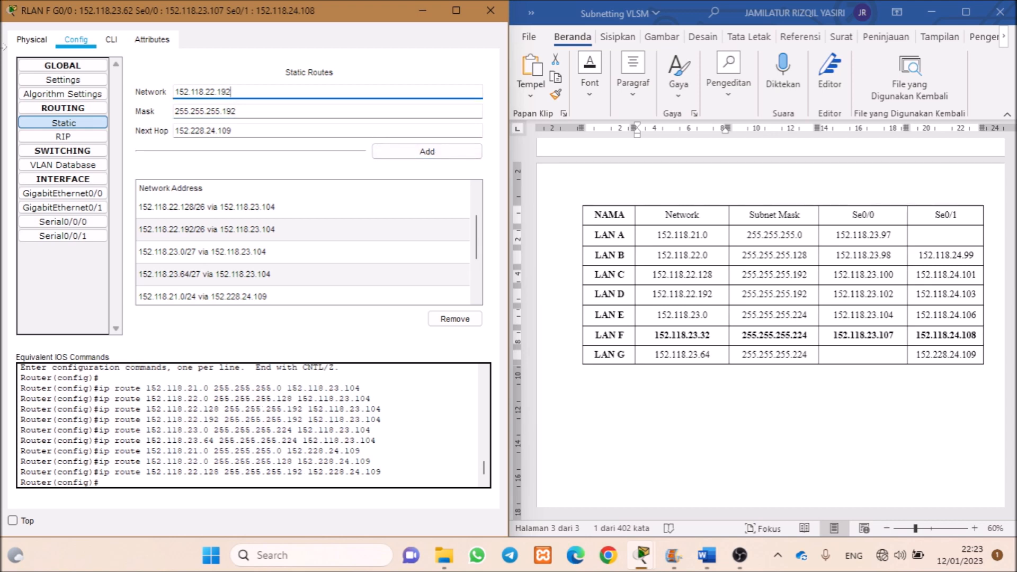
left_click(427, 151)
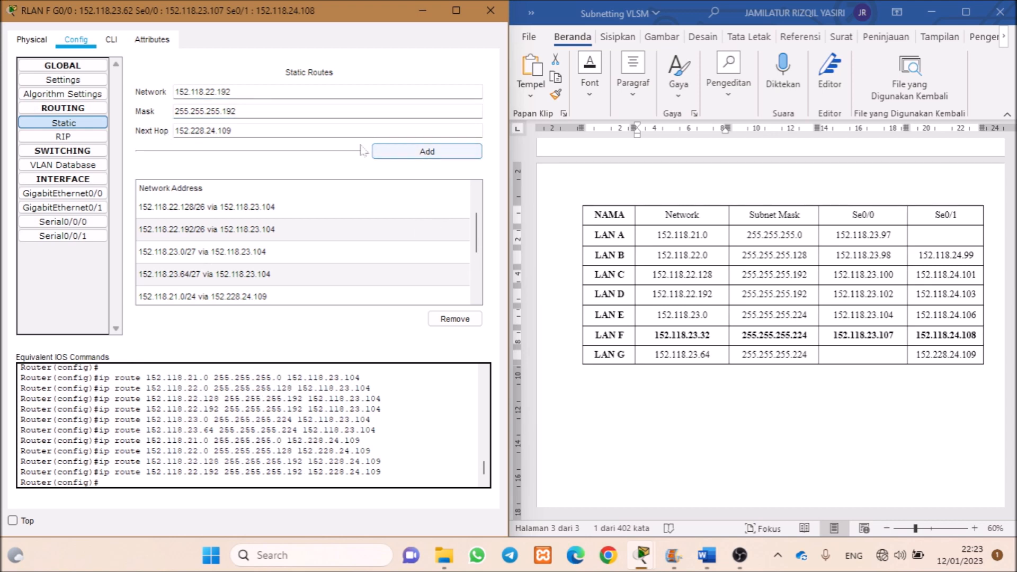
- Add LAN E's 152.118.23.0 and LAN G's 152.118.23.64 with mask 255.255.255.224 via 152.228.24.109 to RLAN F
left_click_drag(714, 315, 652, 315)
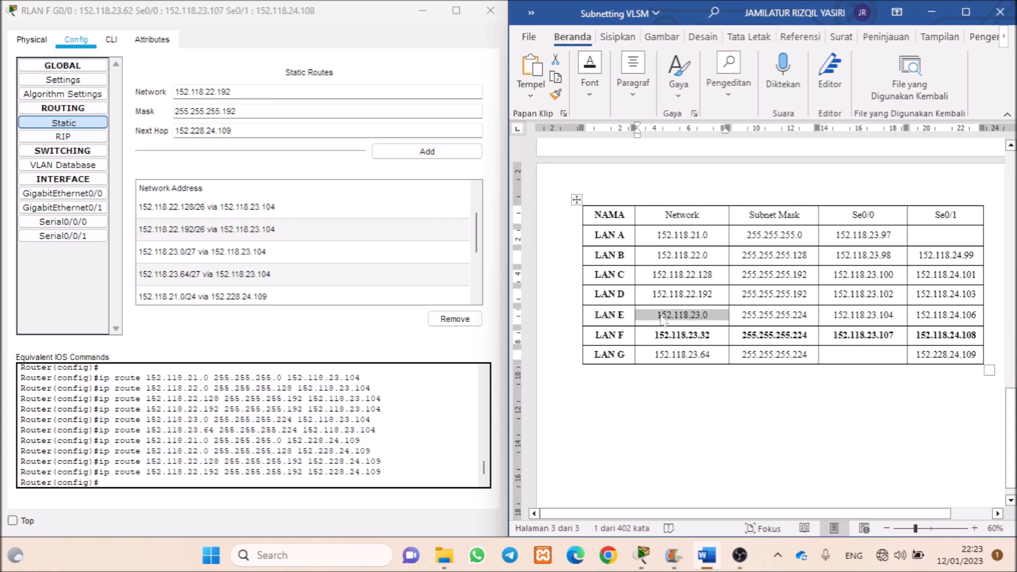
key("ctrl+c")
left_click_drag(234, 92, 129, 99)
key("ctrl+v")
left_click(239, 111)
key("BackSpace")
key("BackSpace")
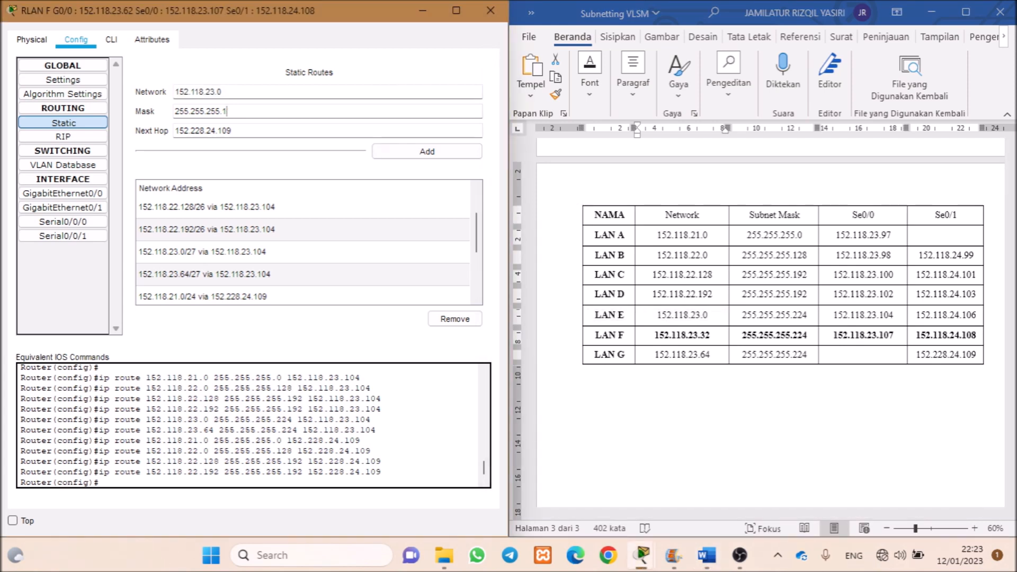
left_click(408, 151)
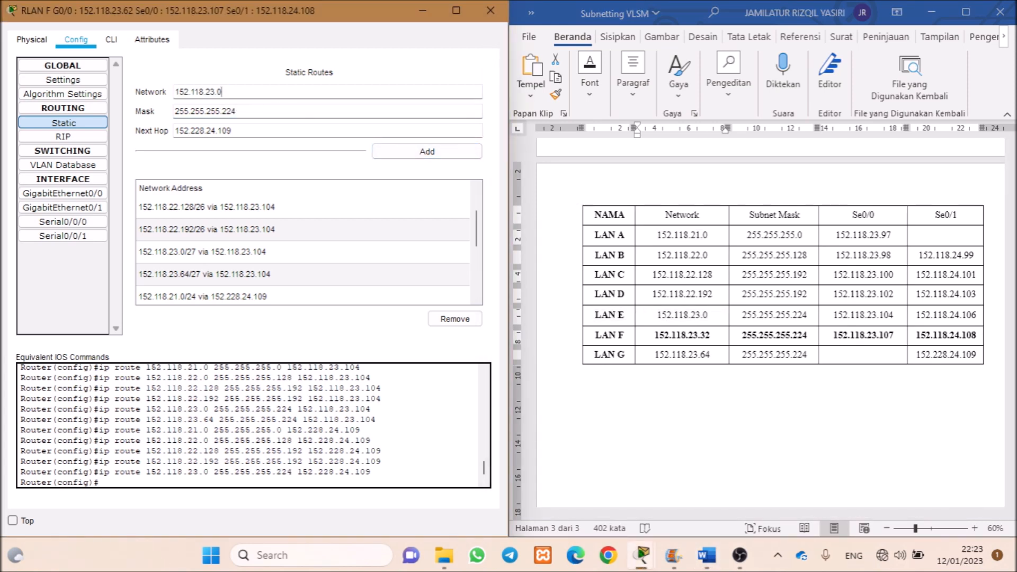
left_click(427, 151)
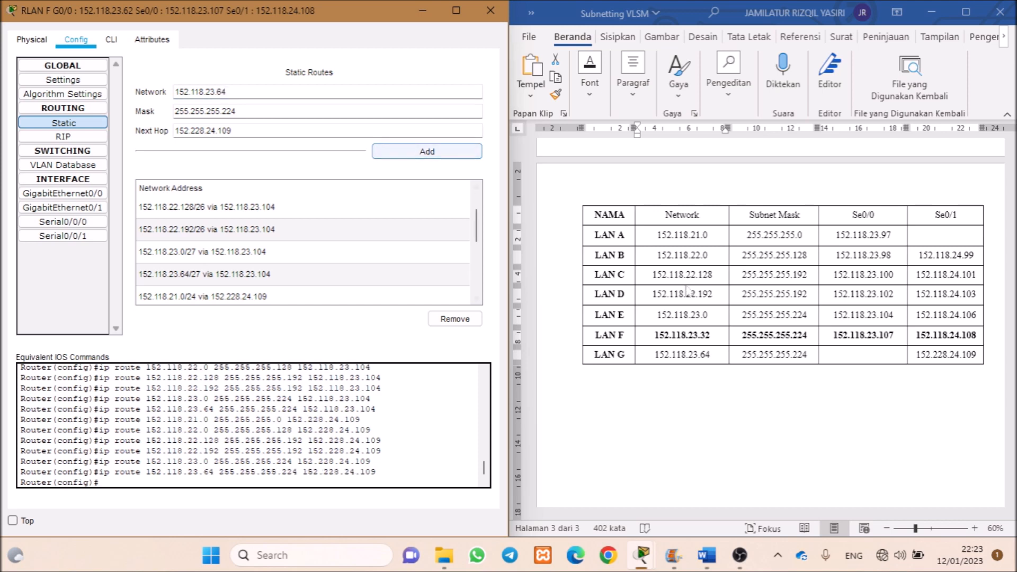
- Remove the bold formatting from LAN F's values in the subnetting table and make LAN G's row values bold
key("alt+Tab")
left_click(586, 335)
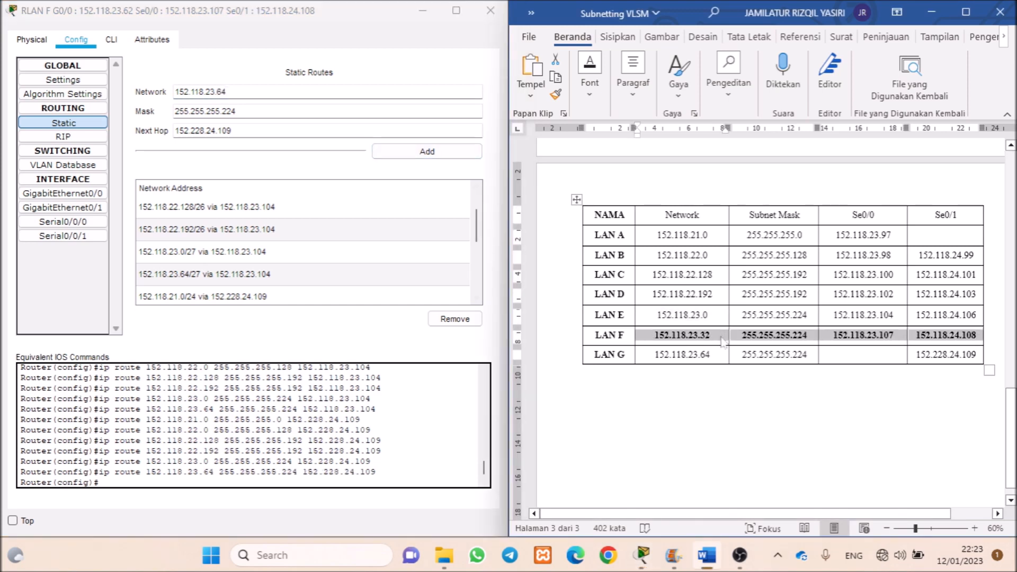
key("ctrl+b")
left_click(537, 222)
left_click_drag(954, 355, 646, 354)
key("ctrl+b")
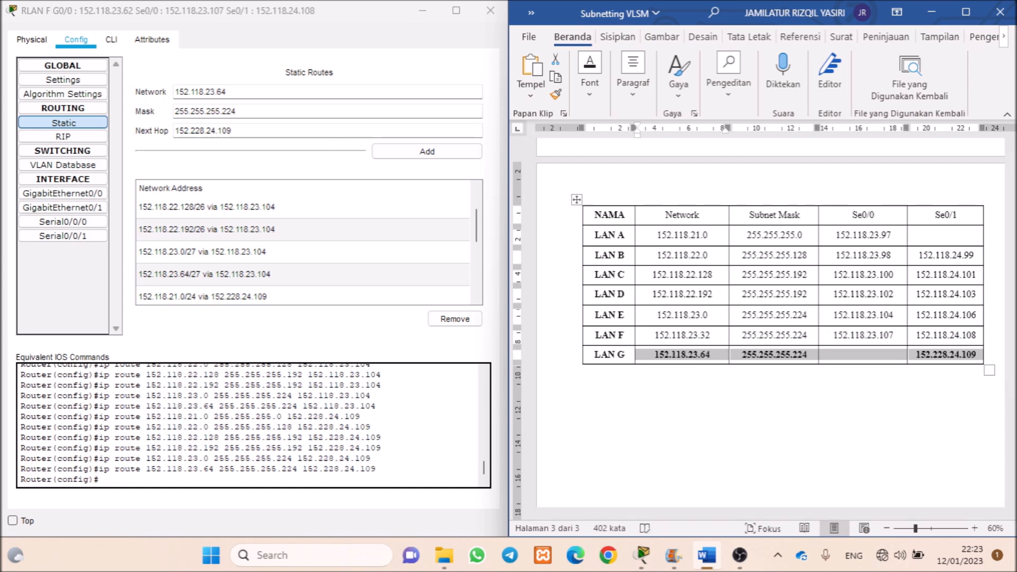
- Close RLAN F's settings and open the static routing configuration of the RLAN G router
left_click(490, 14)
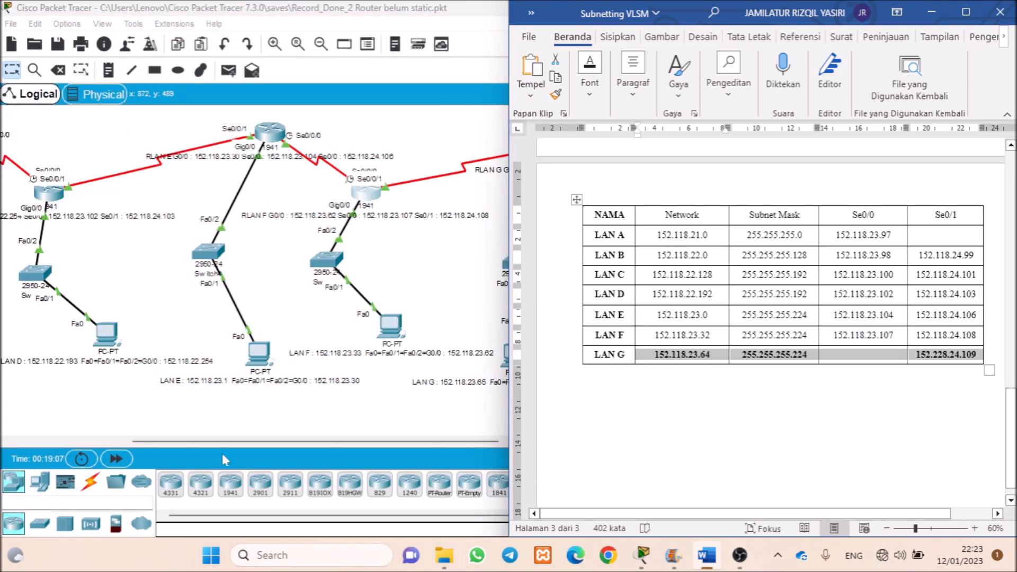
left_click(373, 146)
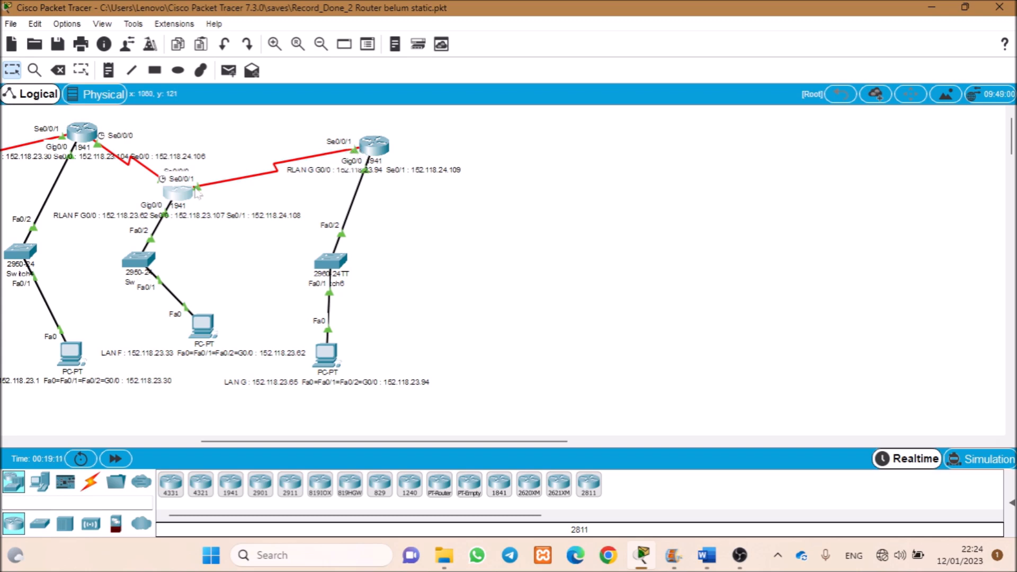
left_click(365, 151)
left_click(377, 94)
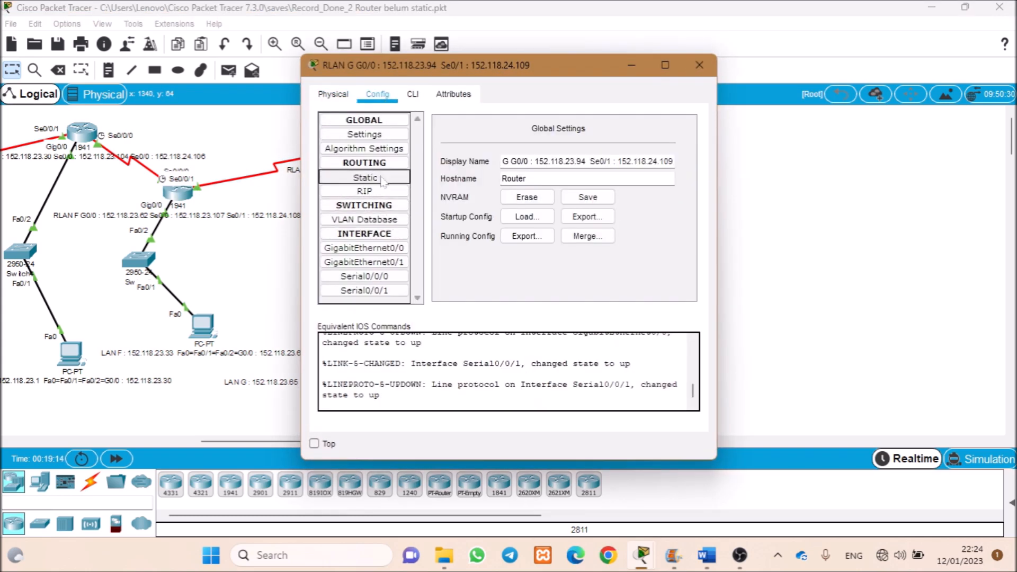
left_click(365, 177)
- Copy LAN F's Se0/1 address 152.118.24.108 from the table and set it as the next hop in RLAN G's static routes
left_click(709, 563)
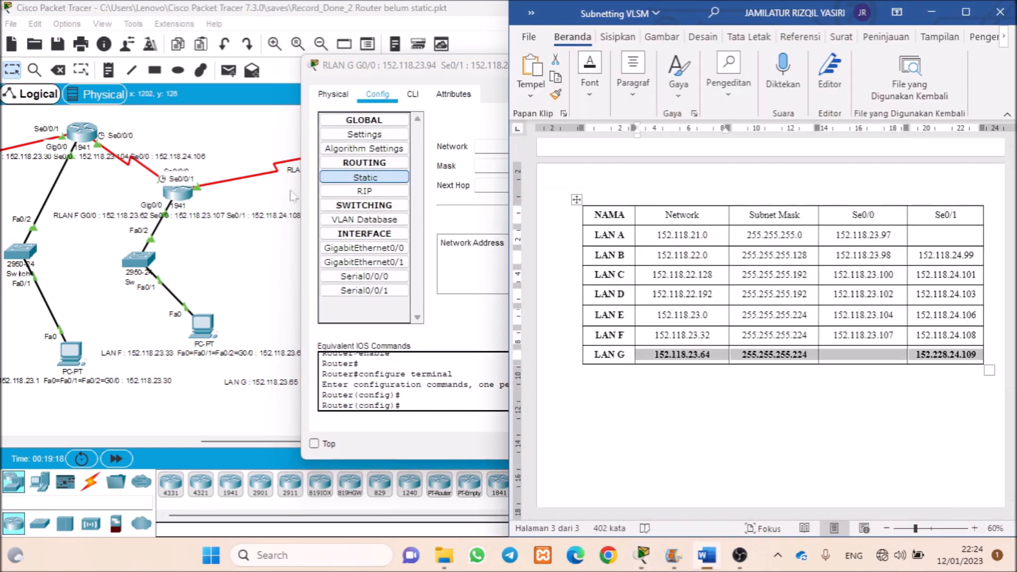
left_click_drag(439, 73, 299, 106)
left_click_drag(978, 335, 917, 336)
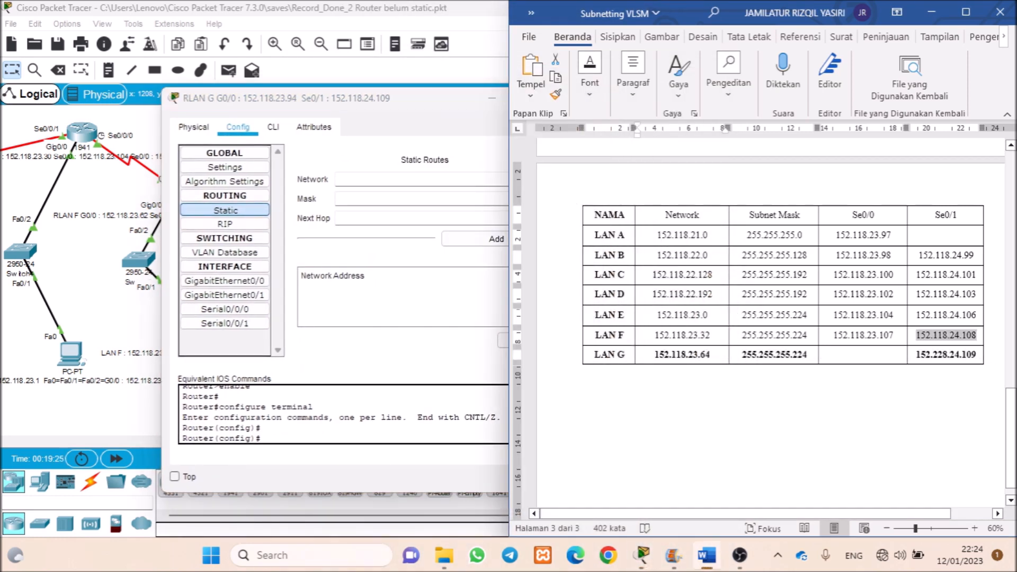
left_click(371, 218)
key("ctrl+v")
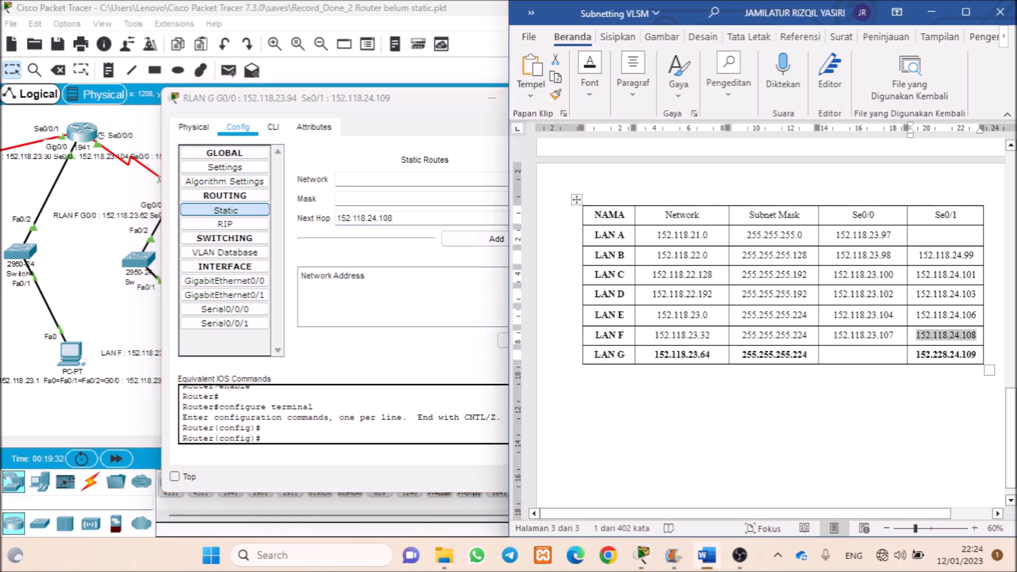
- Copy LAN A's network 152.118.21.0 and mask 255.255.255.0 from the table and add the route via 152.118.24.108 to RLAN G
left_click_drag(708, 235, 659, 235)
key("ctrl+c")
left_click(337, 179)
key("ctrl+v")
left_click_drag(745, 235, 803, 235)
key("ctrl+c")
left_click(371, 198)
key("ctrl+v")
left_click(496, 239)
- Add LAN B's network 152.118.22.0 with mask 255.255.255.128 via 152.118.24.108 to RLAN G
left_click(376, 180)
key("BackSpace")
type("2")
left_click(390, 199)
left_click(456, 236)
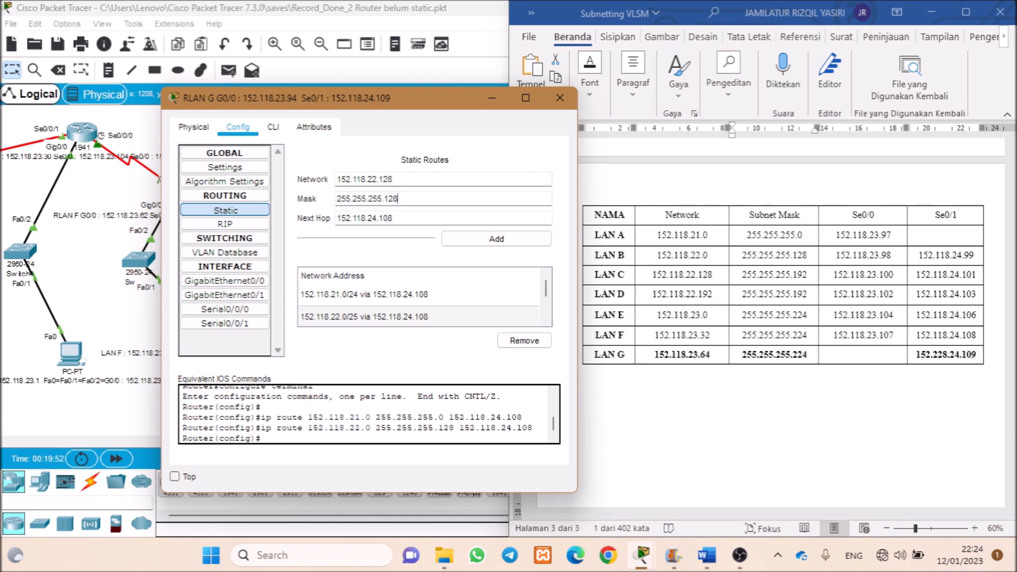
- Add 152.118.22.128 and 152.118.22.192 with mask 255.255.255.192 via 152.118.24.108 to RLAN G's static routes
left_click(509, 239)
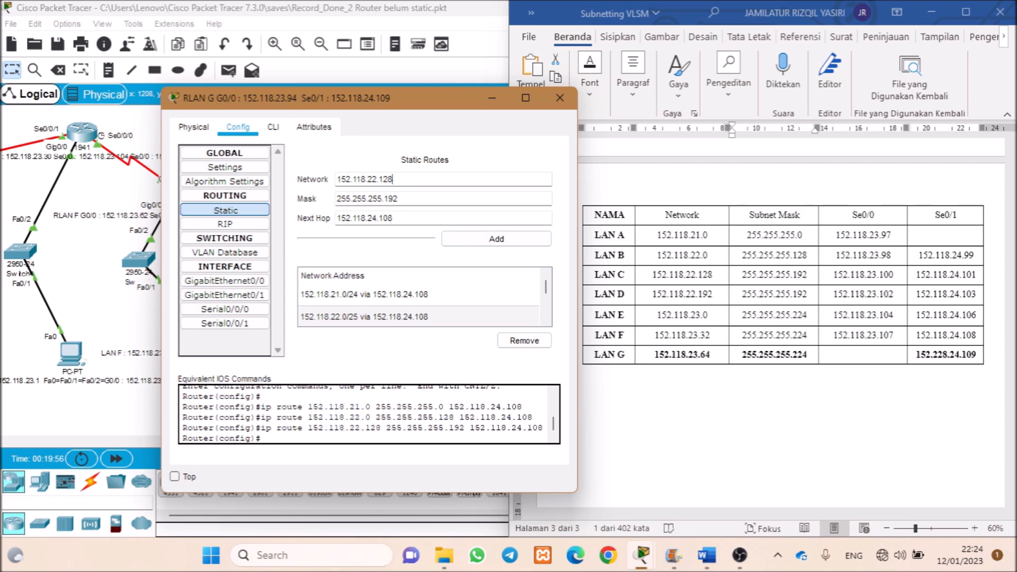
type("2")
left_click(497, 239)
- Add LAN E's 152.118.23.0 and LAN F's 152.118.23.32 with mask 255.255.255.224 via 152.118.24.108 to RLAN G and close its settings
left_click_drag(709, 315, 662, 317)
key("ctrl+c")
triple_click(370, 179)
key("ctrl+v")
left_click(399, 199)
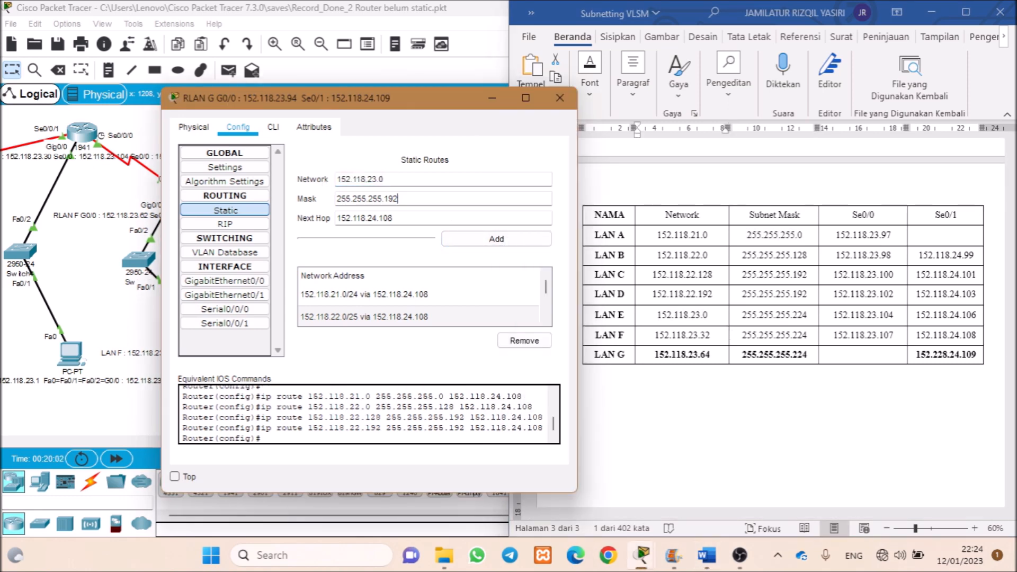
left_click(467, 239)
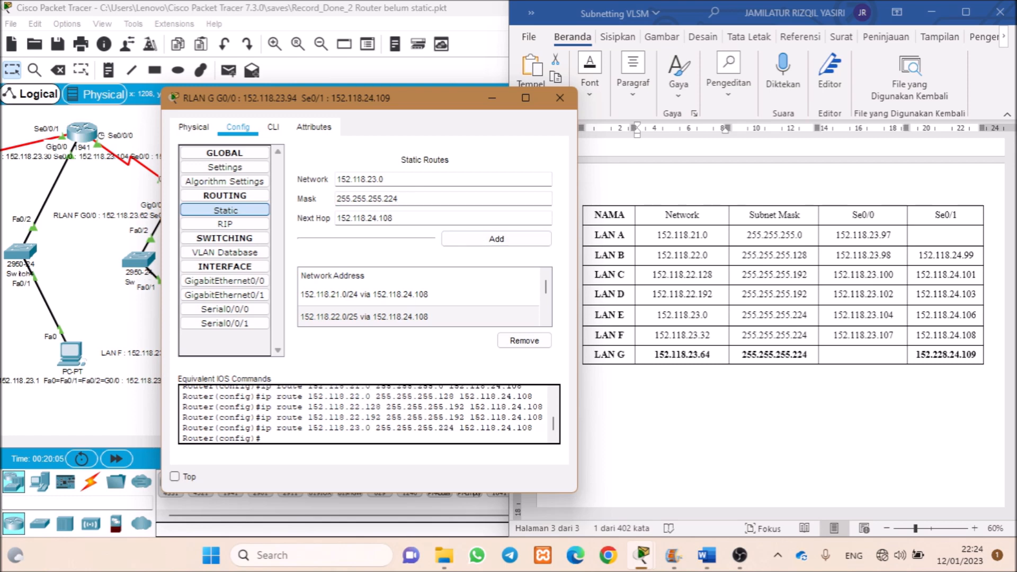
left_click(496, 239)
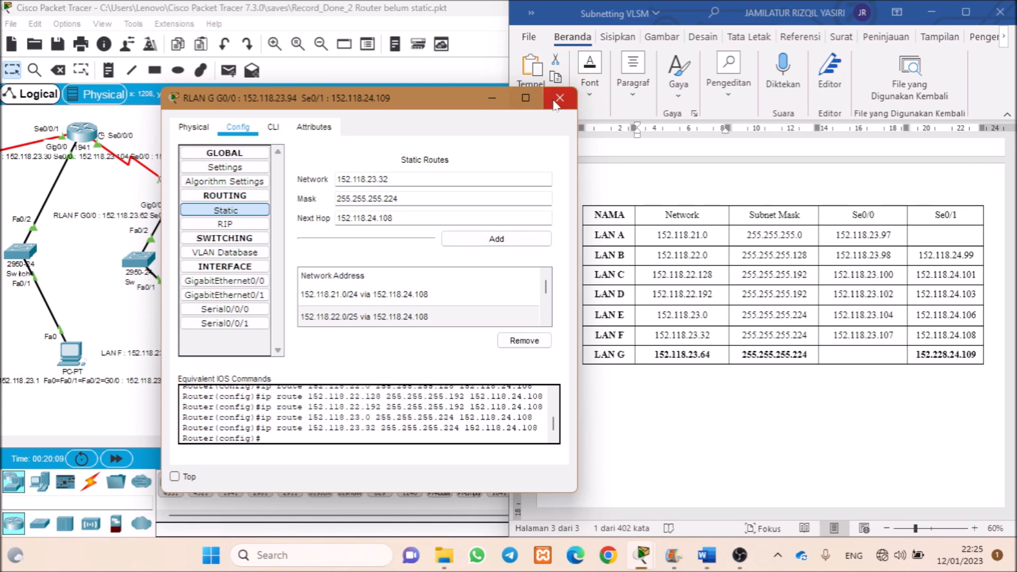
left_click(560, 98)
- Move LAN G's PC, the RLAN G router and their switch farther away from LAN F in the topology
double_click(443, 10)
left_click_drag(477, 441, 286, 441)
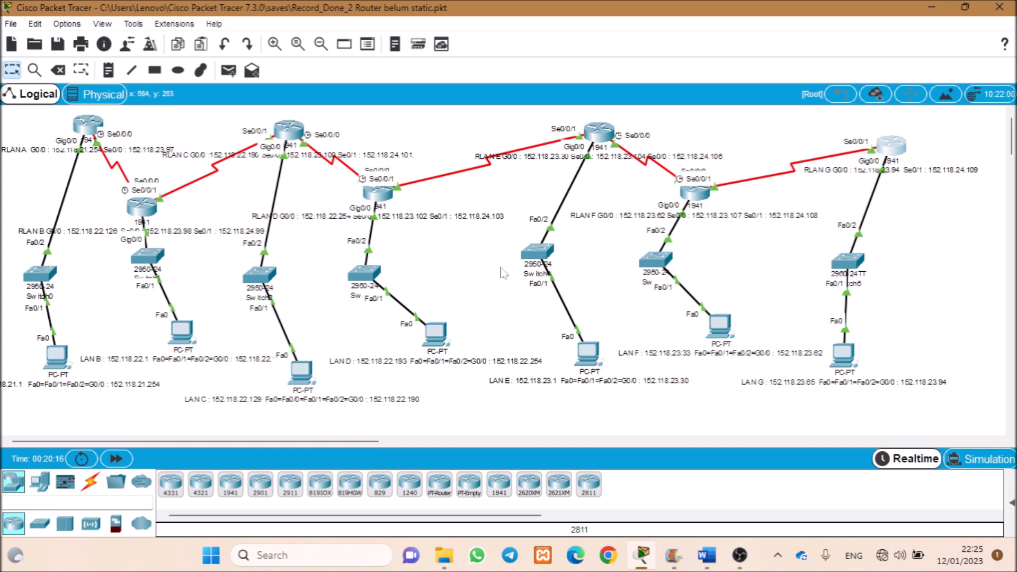
left_click(322, 43)
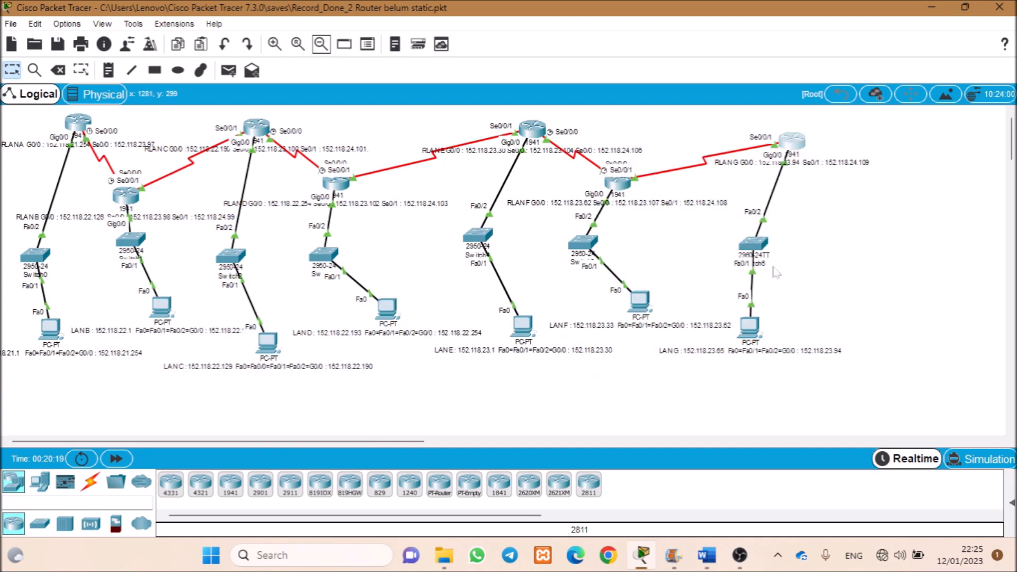
left_click_drag(750, 325, 842, 374)
left_click_drag(793, 139, 838, 138)
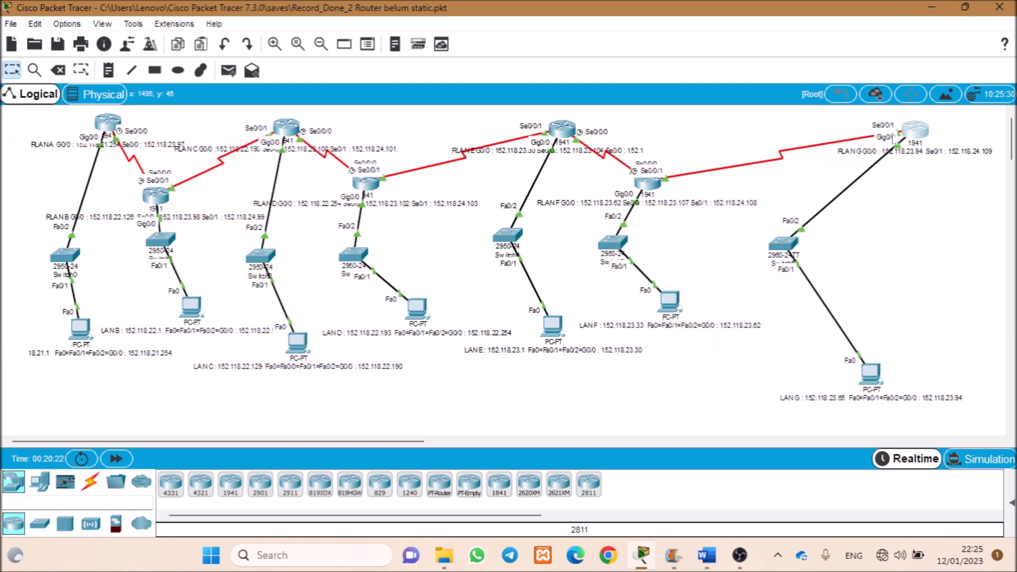
left_click_drag(753, 243, 866, 241)
- Shift LAN F's PC, switch and router toward LAN G with the router raised, and lower the RLAN G and RLAN E routers
left_click_drag(644, 303, 718, 322)
left_click_drag(586, 243, 687, 261)
left_click_drag(622, 184, 692, 122)
left_click_drag(836, 141, 842, 174)
left_click_drag(545, 137, 544, 167)
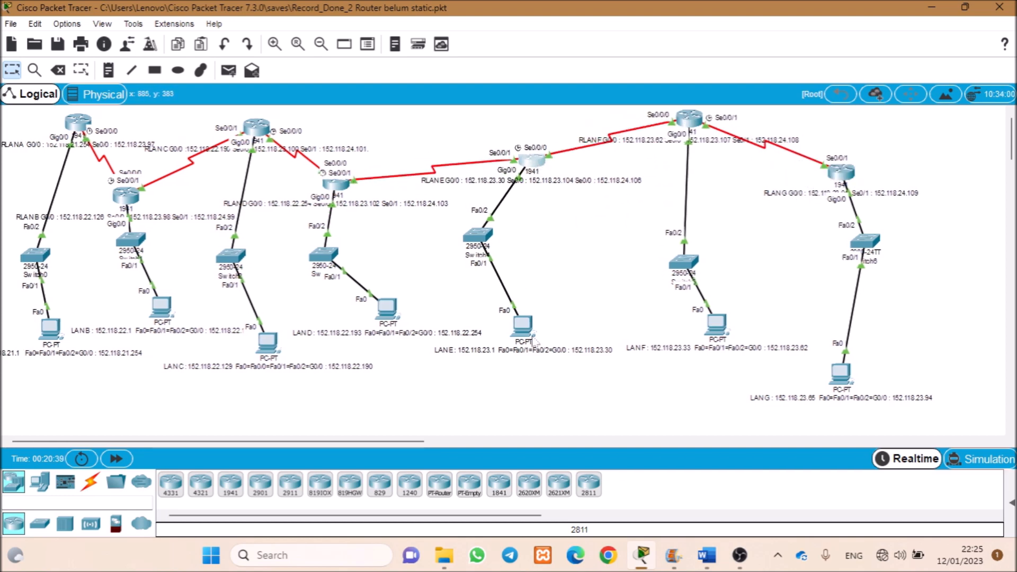
- Align LAN F's PC and switch below the RLAN F router and move LAN G's PC up beside the RLAN G router
left_click_drag(715, 323, 705, 353)
left_click_drag(688, 268, 706, 264)
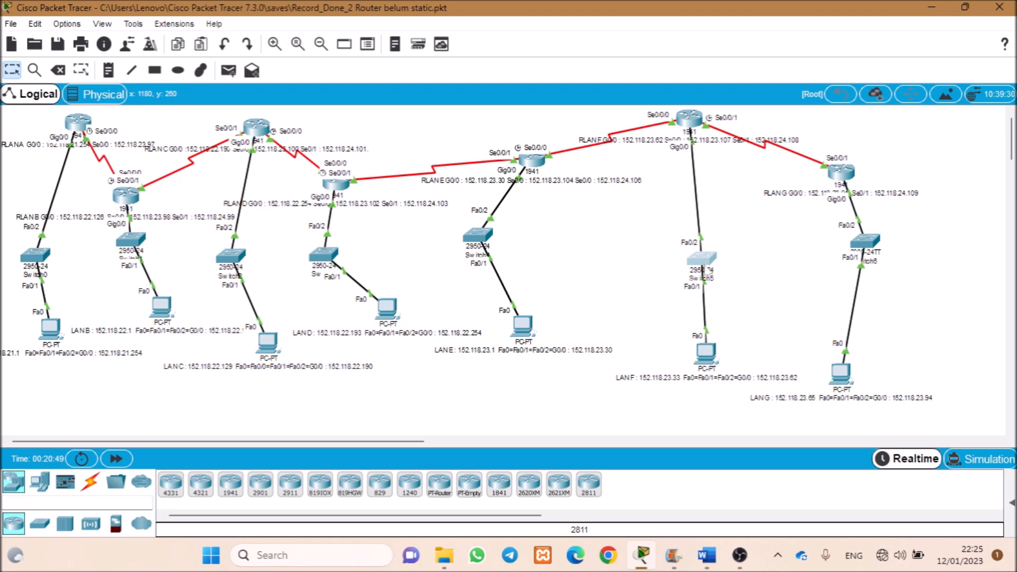
left_click_drag(852, 382, 949, 189)
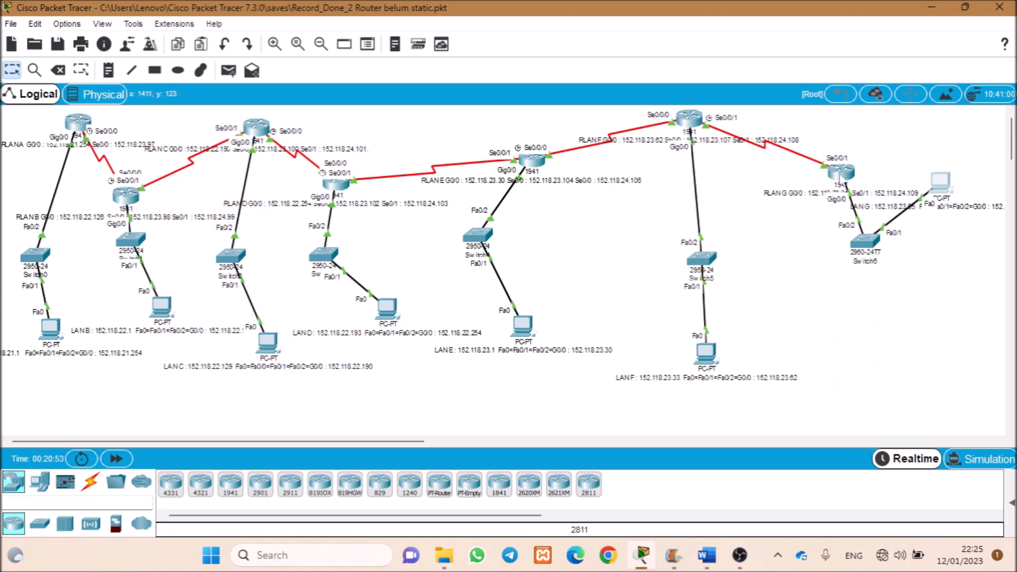
- Place Switch6 beside LAN G's PC, move the RLAN G router above the RLAN F router, and shift Switch5 away from RLAN F
left_click_drag(832, 174, 772, 180)
left_click_drag(869, 239, 854, 167)
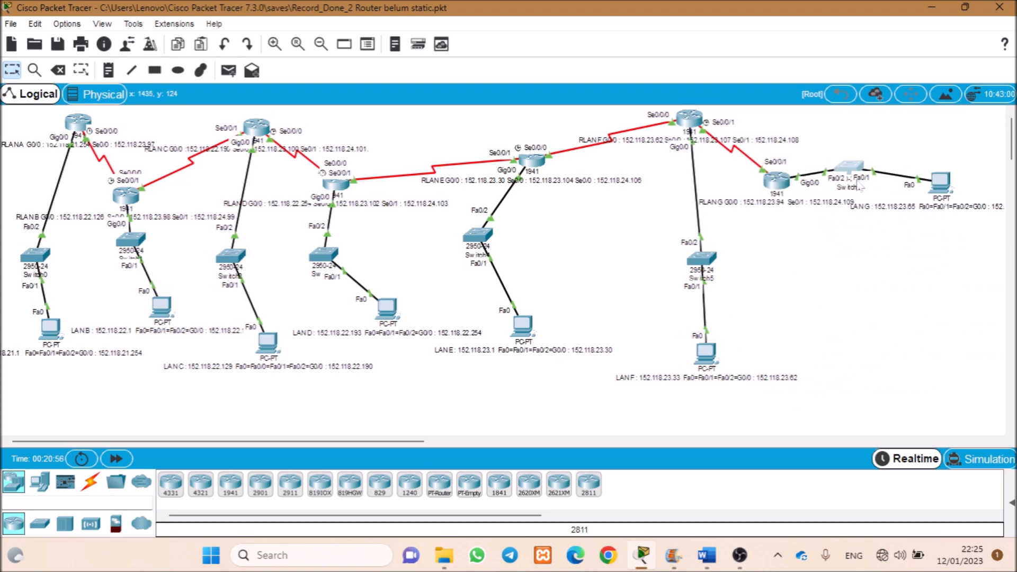
left_click_drag(774, 180, 678, 175)
left_click_drag(689, 119, 590, 191)
left_click_drag(679, 180, 603, 287)
left_click_drag(702, 258, 826, 272)
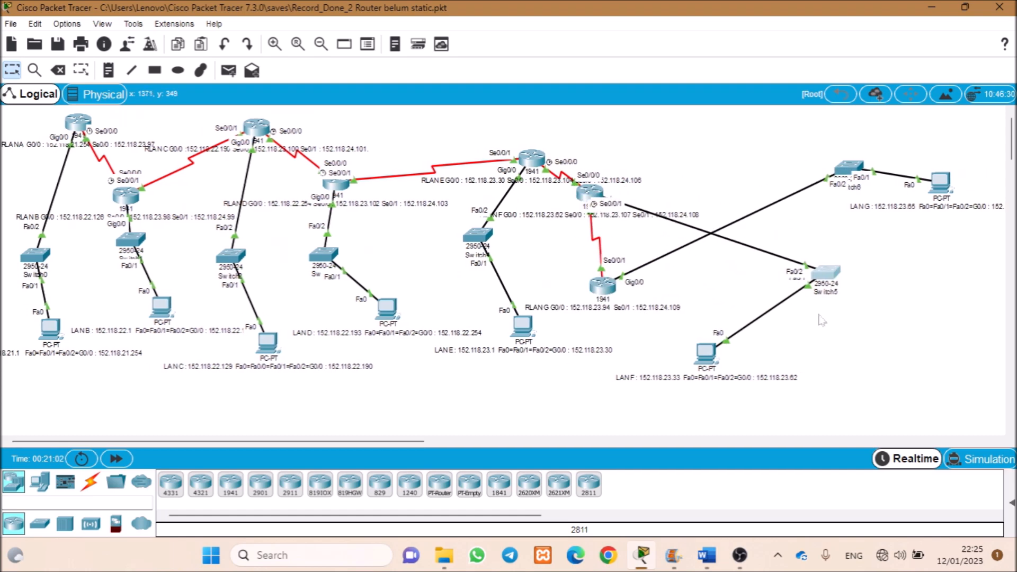
left_click_drag(603, 286, 673, 137)
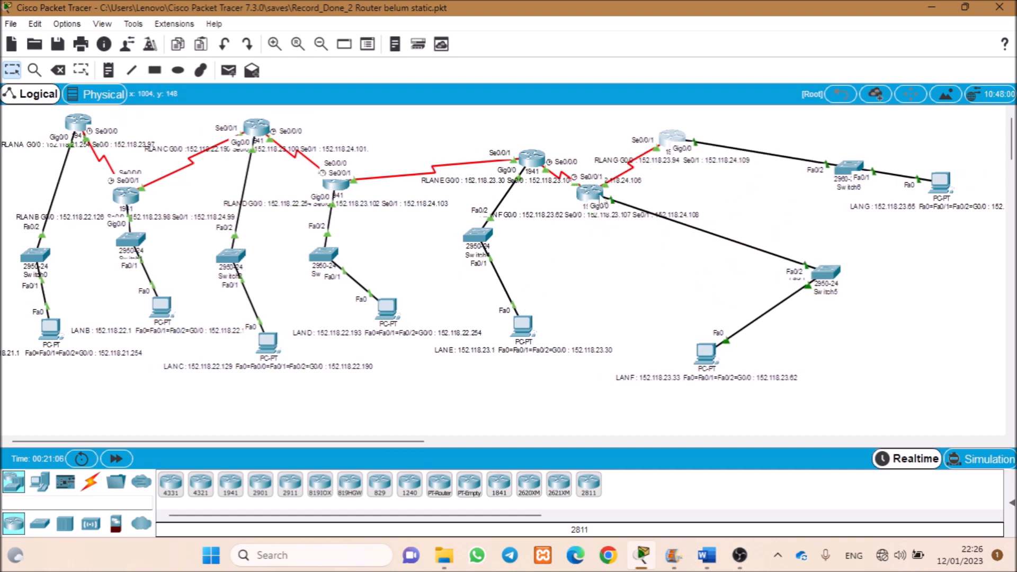
- Stack the RLAN F and RLAN E routers below RLAN G and lay out each one's switch and PC in a row beside it
left_click_drag(600, 199, 598, 270)
left_click_drag(532, 157, 581, 345)
left_click_drag(841, 275, 785, 238)
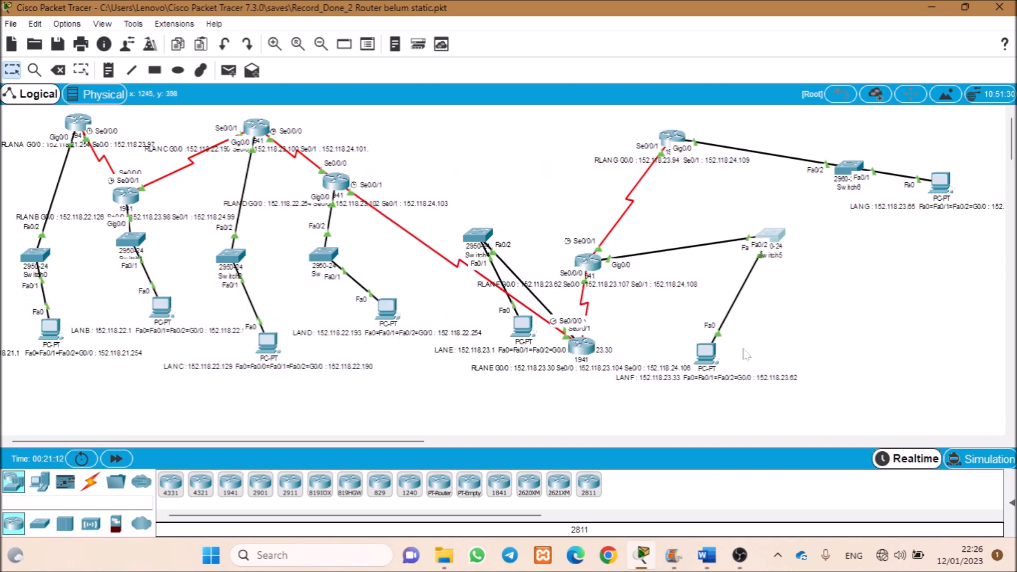
left_click_drag(707, 351, 922, 271)
left_click_drag(479, 233, 748, 354)
left_click_drag(523, 324, 859, 378)
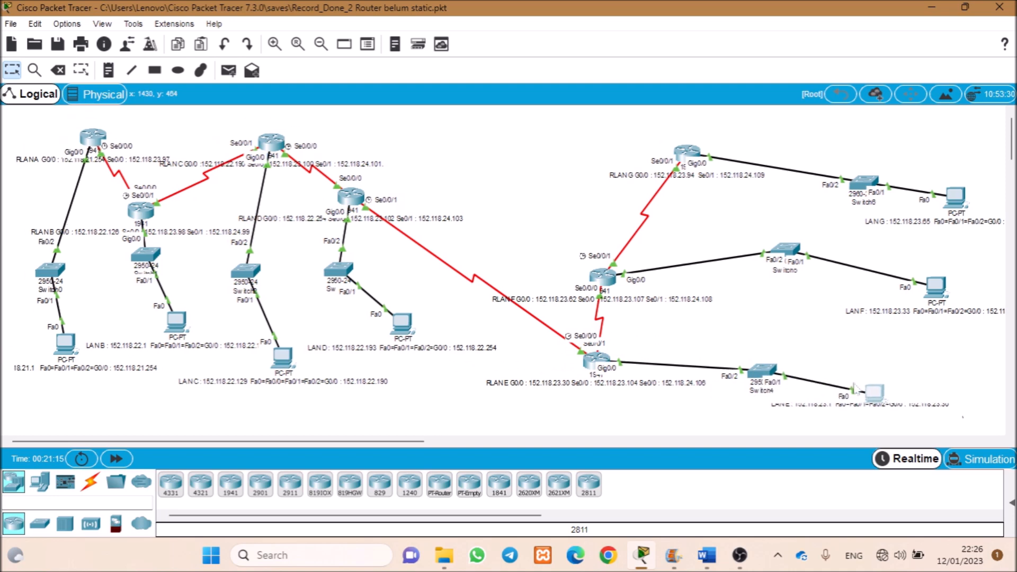
- Move LAN D's router, PC and switch toward the middle, and arrange the RLAN C router, Switch2 and LAN C's PC in a row
left_click_drag(347, 194, 403, 267)
left_click_drag(392, 317, 438, 388)
left_click_drag(327, 259, 386, 305)
left_click_drag(265, 139, 297, 303)
left_click_drag(275, 349, 123, 379)
left_click_drag(233, 259, 194, 340)
- Stack the RLAN A and RLAN B routers above RLAN C, with each one's switch and PC extending outward beside it
left_click_drag(130, 199, 285, 221)
left_click_drag(165, 309, 107, 318)
left_click_drag(134, 242, 160, 239)
left_click_drag(79, 121, 278, 136)
left_click_drag(35, 255, 121, 159)
left_click_drag(51, 326, 56, 208)
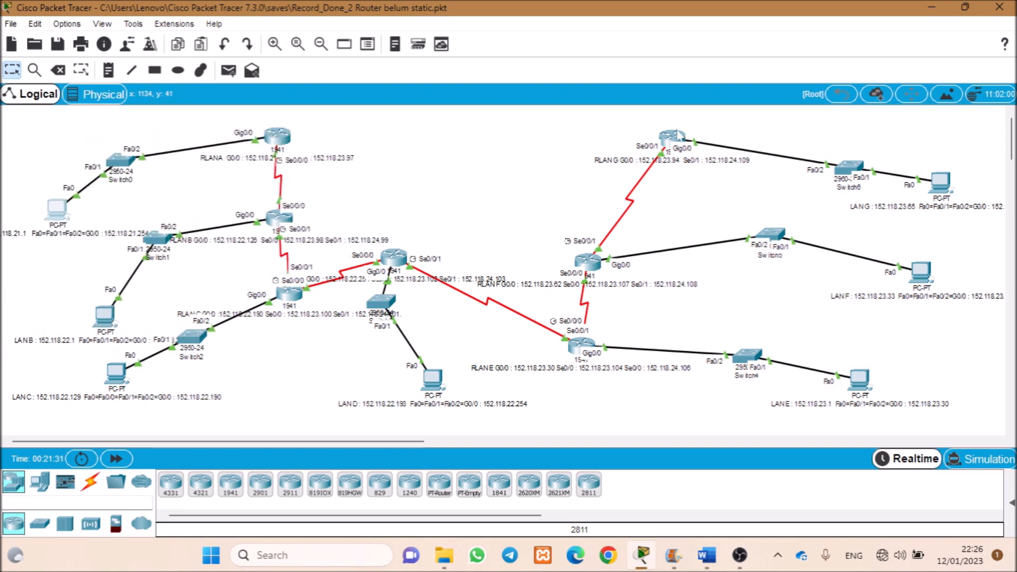
- Spread LAN A's router, switch and PC into a wider row and adjust the RLAN B router and LAN B's PC below it
left_click_drag(272, 139, 371, 132)
left_click_drag(111, 160, 159, 141)
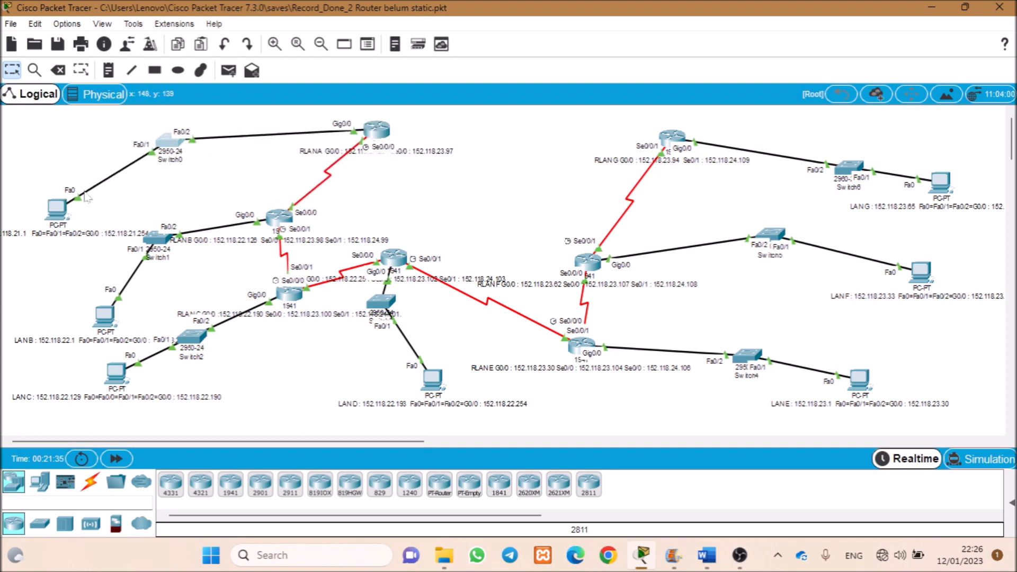
left_click_drag(60, 211, 93, 171)
left_click_drag(300, 220, 336, 202)
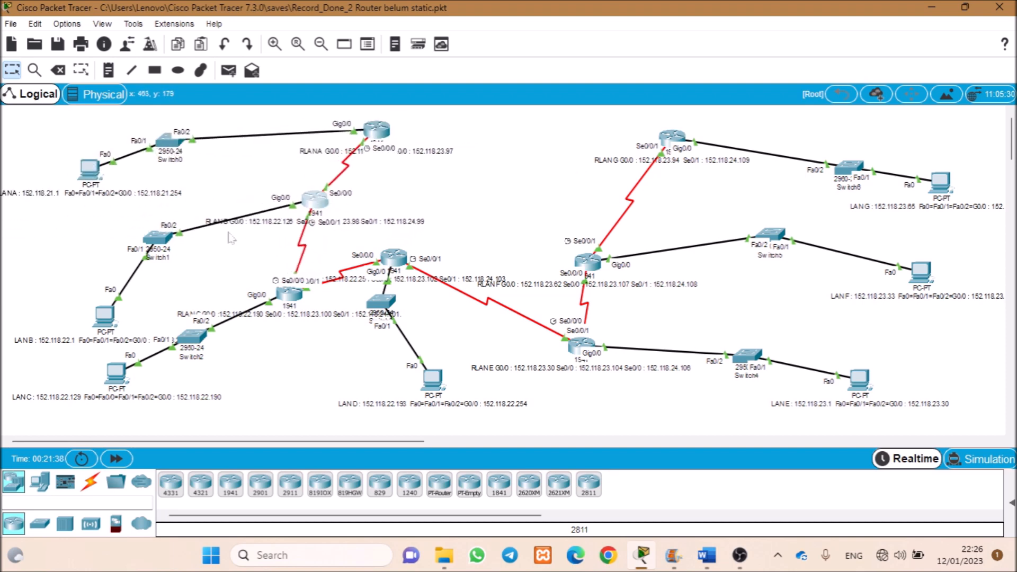
left_click_drag(108, 319, 102, 279)
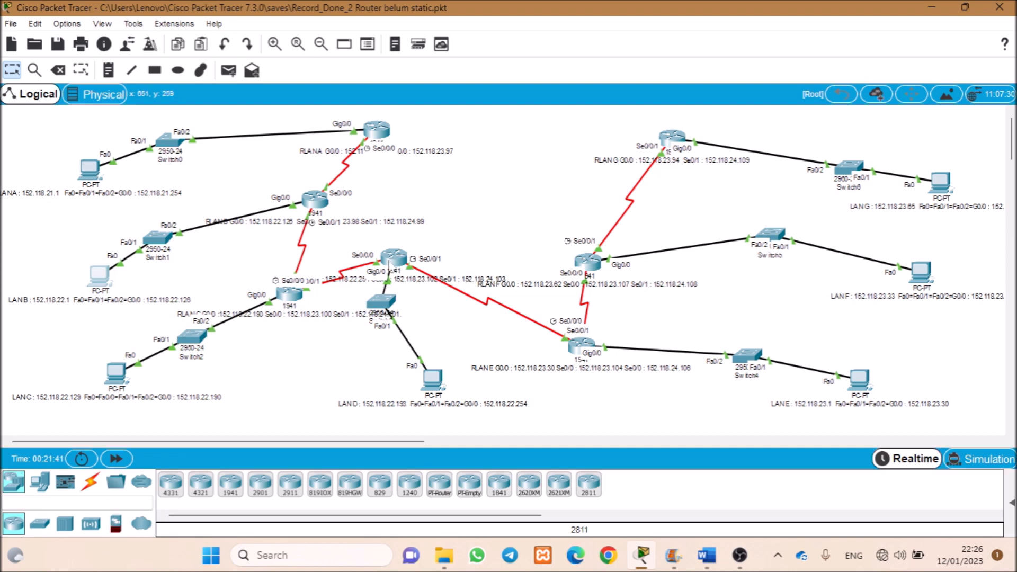
- Lower the RLAN C router and move LAN C's PC and Switch2 farther out from it
left_click_drag(293, 289, 295, 309)
left_click_drag(124, 372, 111, 380)
left_click_drag(197, 340, 161, 351)
- Line up the RLAN D router, Switch3 and LAN D's PC in a vertical column between the two router groups
left_click_drag(383, 304, 430, 319)
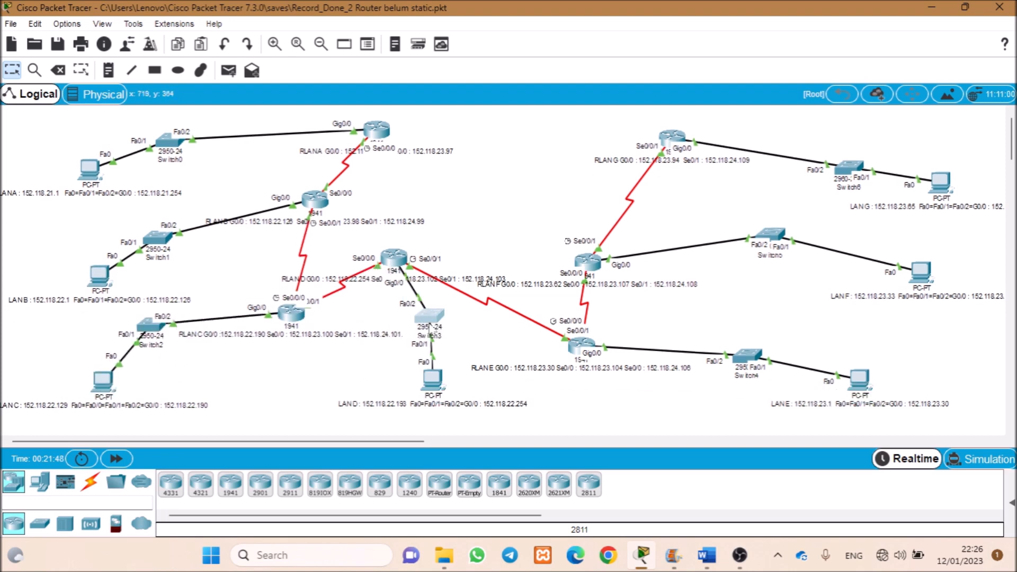
left_click_drag(396, 260, 448, 246)
left_click_drag(432, 380, 436, 394)
scroll(437, 393, "up", 1)
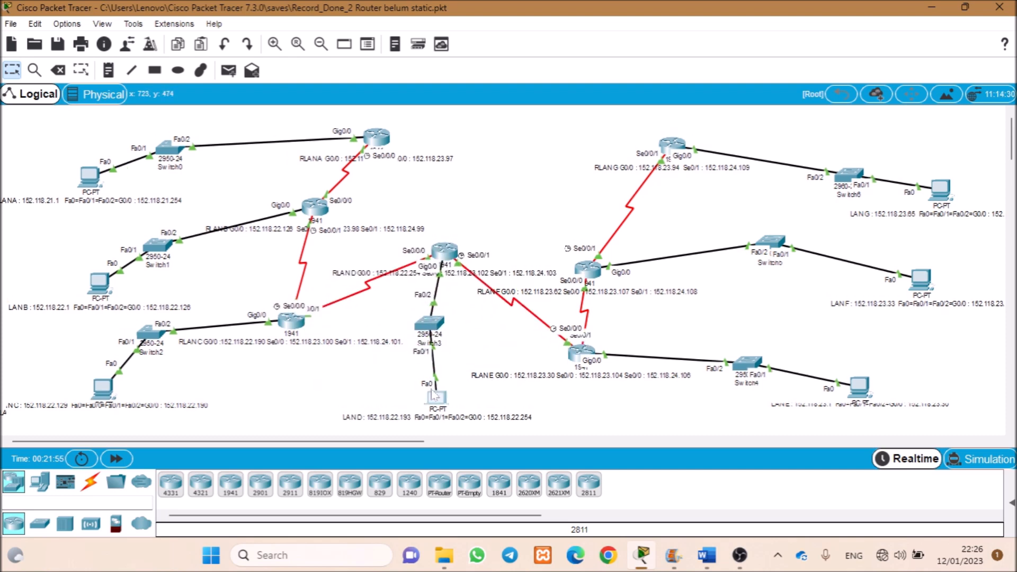
scroll(554, 265, "down", 3)
scroll(633, 294, "up", 2)
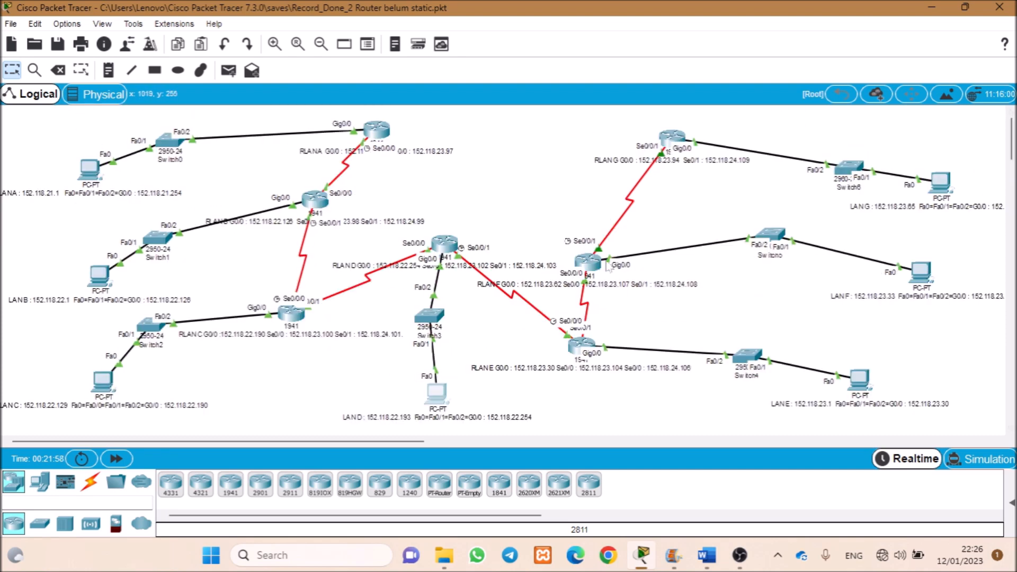
- Shift the RLAN F and RLAN E routers toward their switches and level LAN G's PC, Switch6 and router in one row
left_click_drag(598, 272, 664, 275)
mouse_move(596, 352)
left_mouse_down()
mouse_move(624, 342)
mouse_move(610, 362)
left_mouse_up()
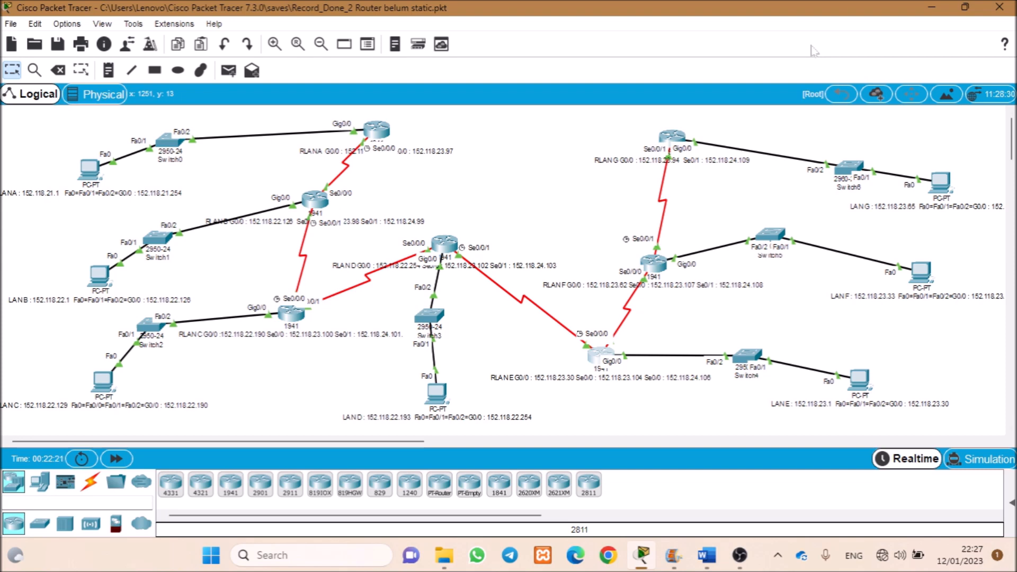
left_click_drag(957, 189, 970, 162)
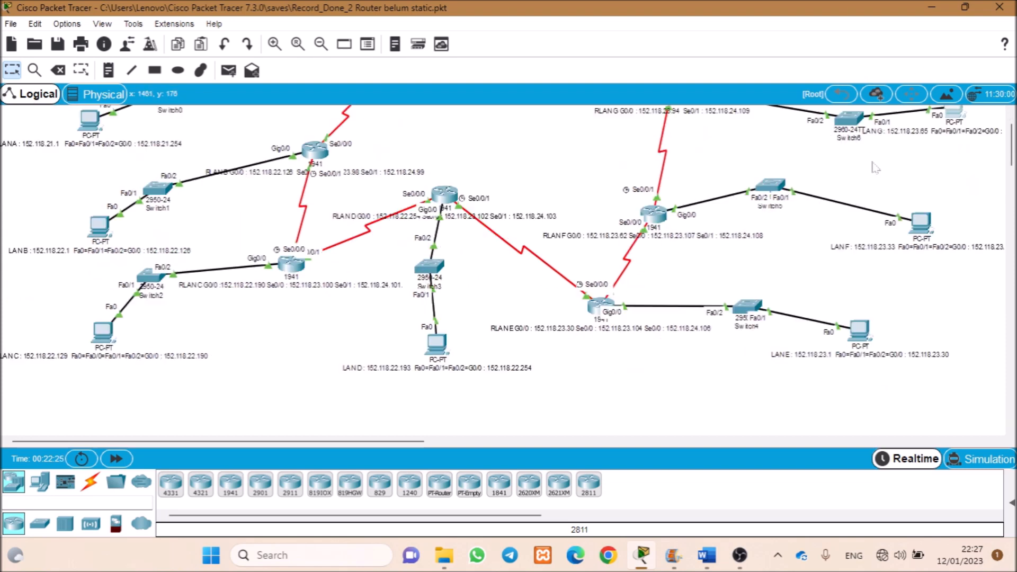
left_click_drag(874, 165, 851, 158)
left_click_drag(671, 136, 668, 144)
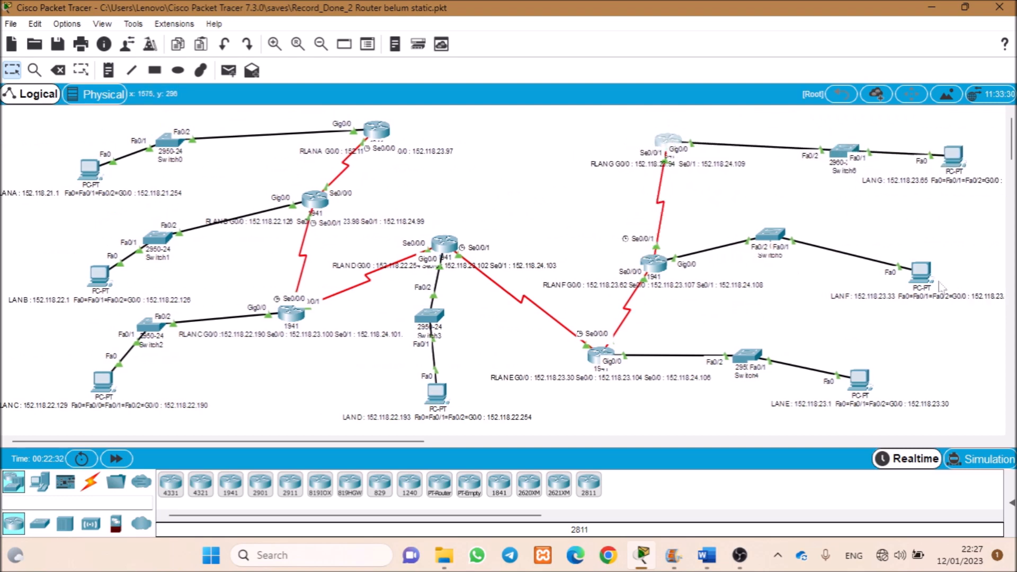
- Level LAN F's PC, Switch5 and the RLAN F router in one row below LAN G
left_click_drag(921, 270, 921, 253)
left_click_drag(771, 235, 779, 250)
left_click_drag(654, 262, 662, 262)
- Place the RLAN E router directly below RLAN F and spread LAN E's PC and Switch4 in a row beside it
left_click_drag(601, 364, 652, 390)
scroll(651, 390, "up", 1)
scroll(651, 390, "down", 2)
left_click_drag(877, 332, 925, 332)
left_click_drag(864, 339, 901, 337)
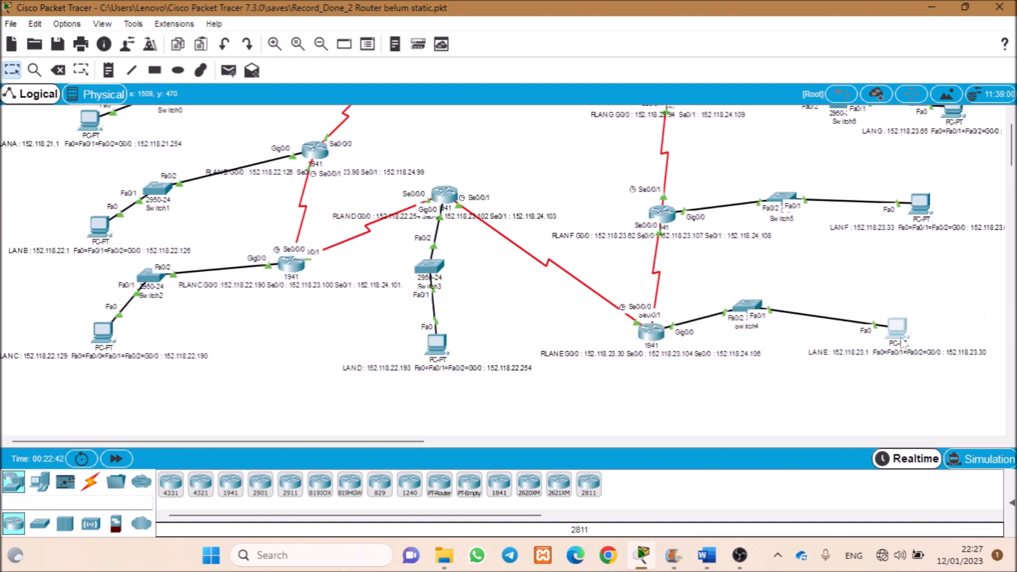
left_click_drag(745, 307, 772, 319)
- Lower the RLAN D router between RLAN C and RLAN E, with Switch3 beneath it and LAN D's PC beside the switch
left_click_drag(454, 206, 446, 277)
left_click_drag(437, 344, 333, 371)
left_click_drag(437, 268, 450, 379)
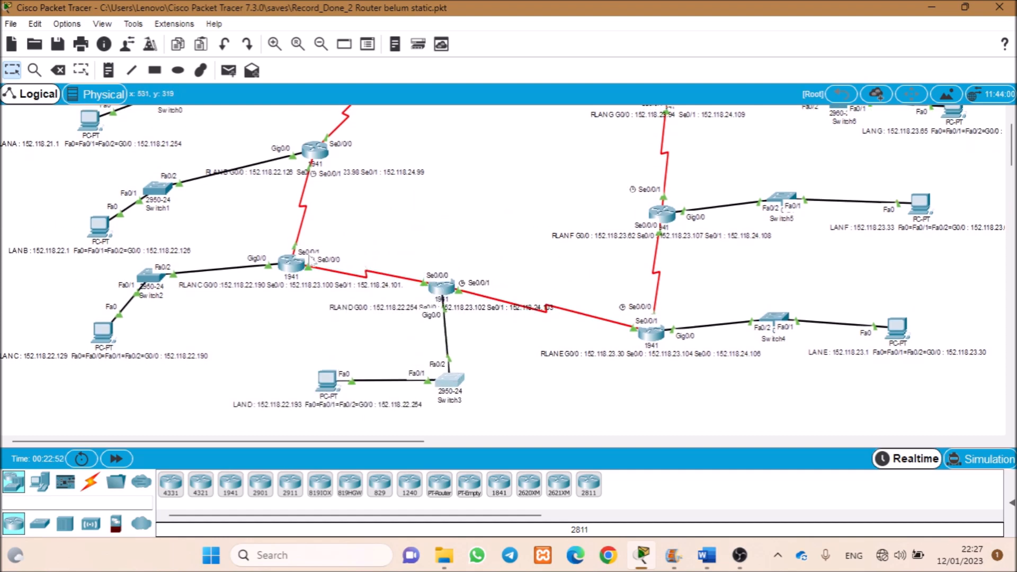
- Lower the RLAN C router, Switch2 and LAN C's PC to widen the gap below LAN B
left_click_drag(291, 262, 283, 316)
left_click_drag(150, 276, 152, 312)
left_click_drag(104, 339, 89, 366)
scroll(985, 204, "up", 1)
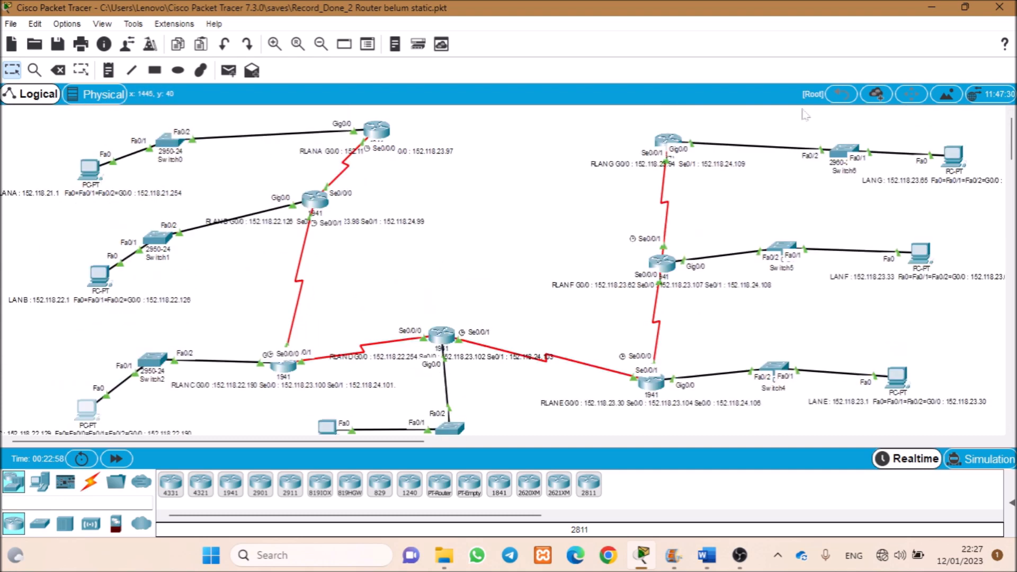
- Align the RLAN A and RLAN B routers vertically above the RLAN C router
left_click(316, 50)
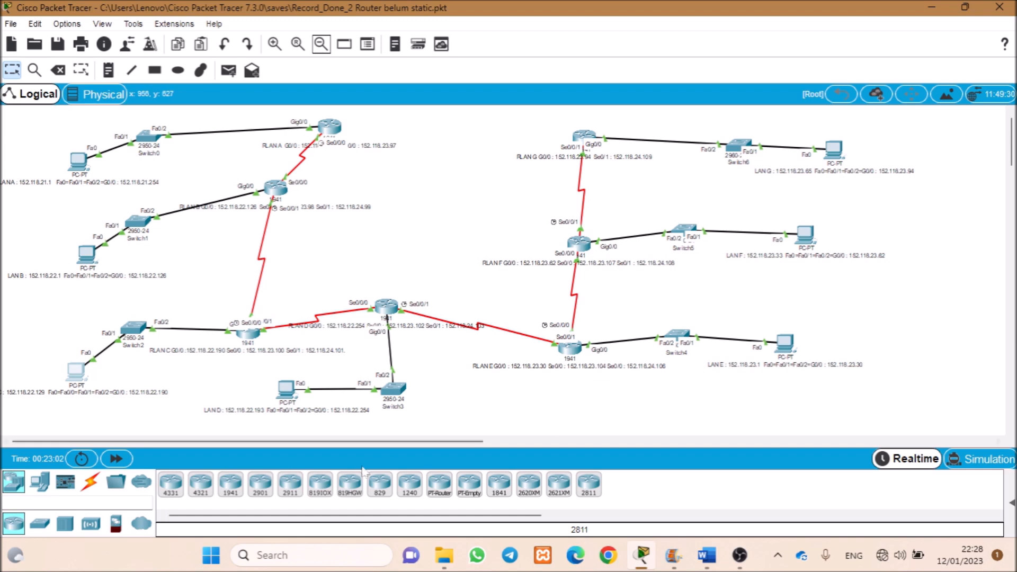
left_click_drag(396, 316, 403, 314)
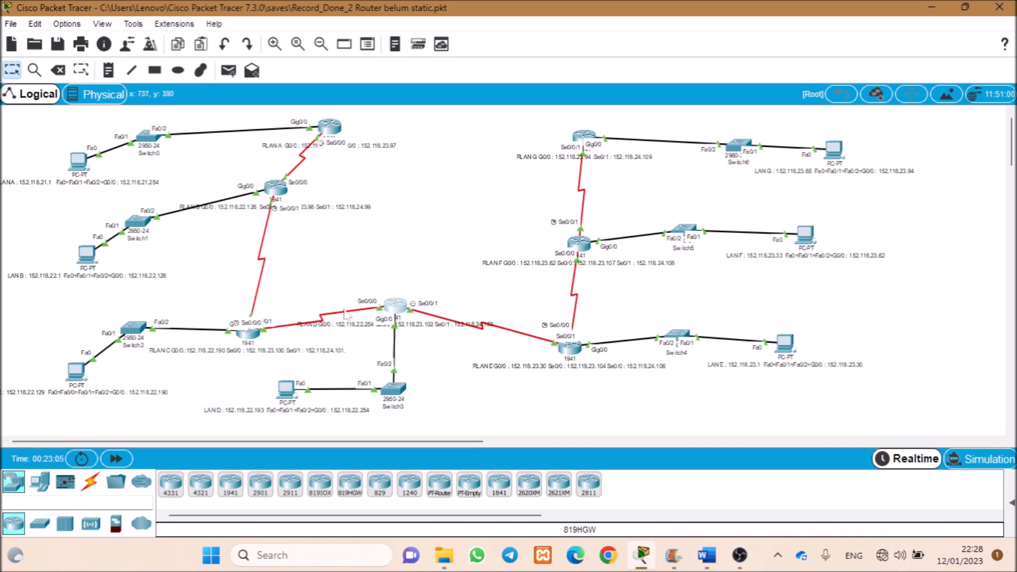
left_click_drag(277, 204, 244, 231)
left_click_drag(329, 126, 247, 123)
left_click(80, 159)
left_click(728, 51)
- Raise the RLAN D router between the two router groups and stack Switch3 and LAN D's PC in a column beneath it
left_click_drag(399, 308, 406, 171)
left_click_drag(395, 389, 398, 288)
left_click_drag(287, 390, 401, 400)
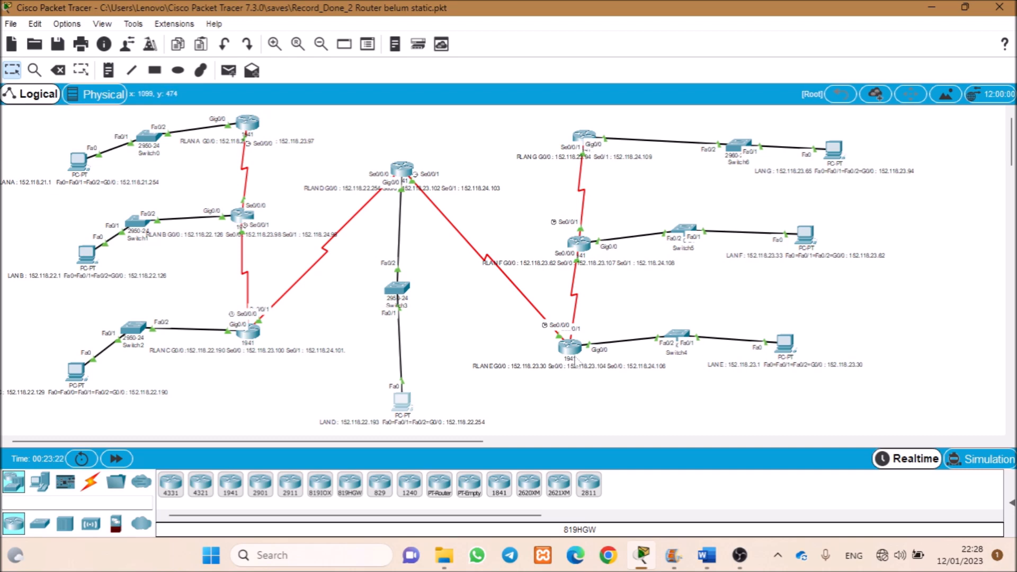
- Nudge the RLAN E router directly under RLAN F and fine-tune the positions of the LAN A and LAN B PCs
left_click_drag(576, 352, 582, 357)
scroll(582, 357, "down", 2)
scroll(581, 357, "up", 2)
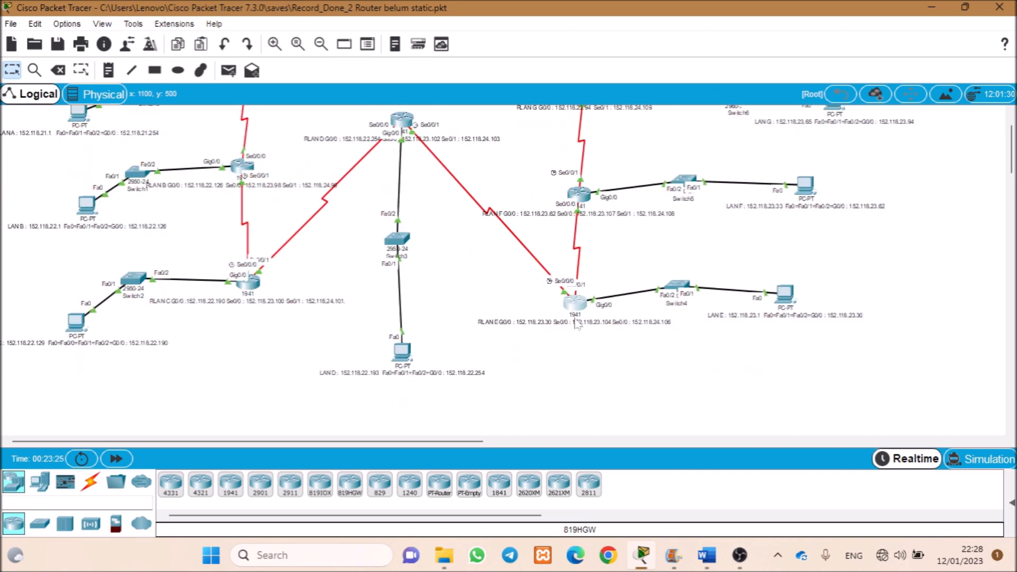
left_click_drag(88, 257, 72, 242)
left_click_drag(84, 163, 78, 151)
scroll(345, 291, "down", 2)
left_click_drag(581, 311, 593, 313)
scroll(720, 318, "up", 2)
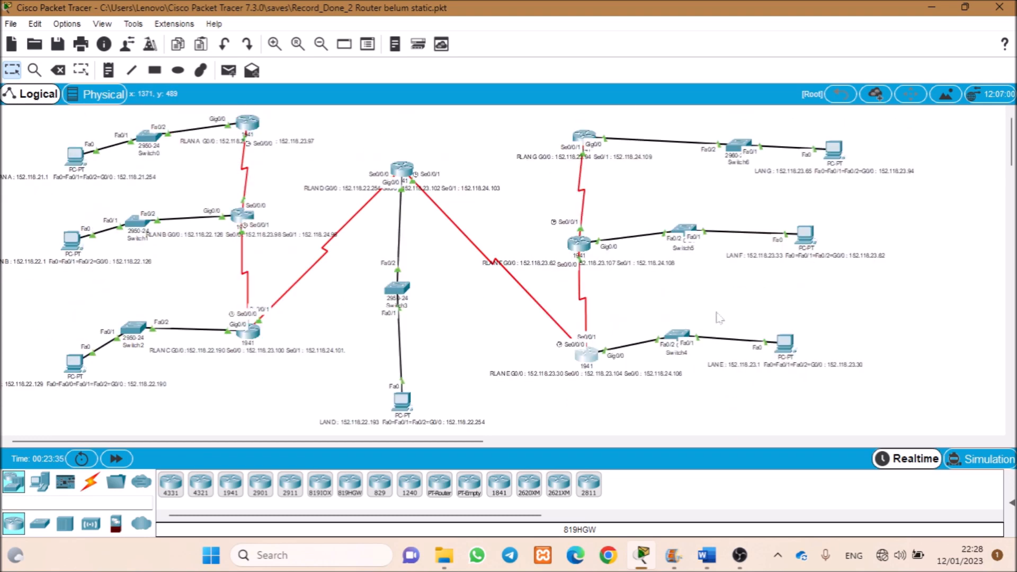
- Ping LAN C's PC at 152.118.22.129 from the command prompt of LAN E's PC and close its window
left_click(788, 346)
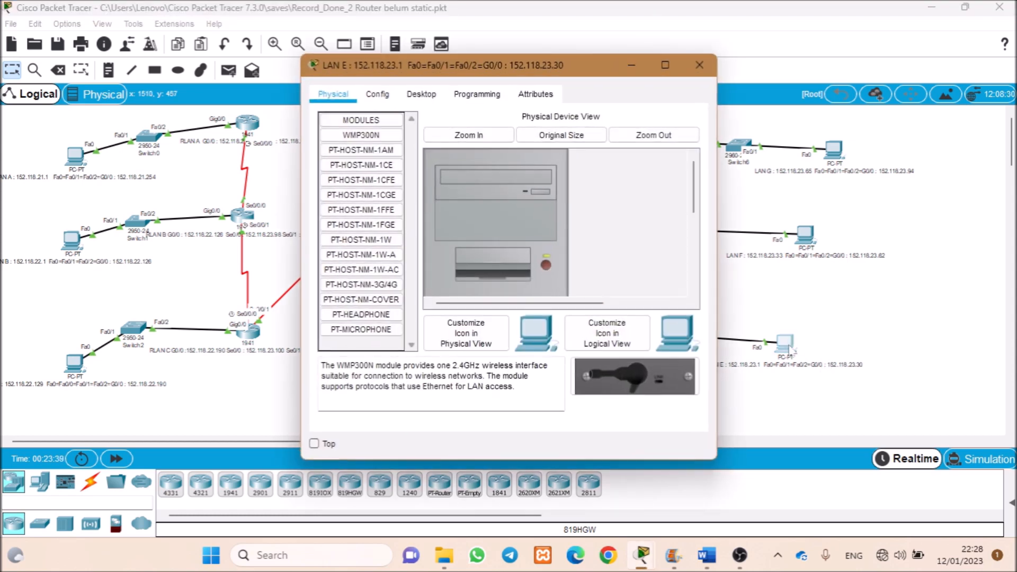
left_click(378, 93)
left_click(421, 94)
left_click(618, 184)
type("ping")
left_click_drag(610, 65, 708, 82)
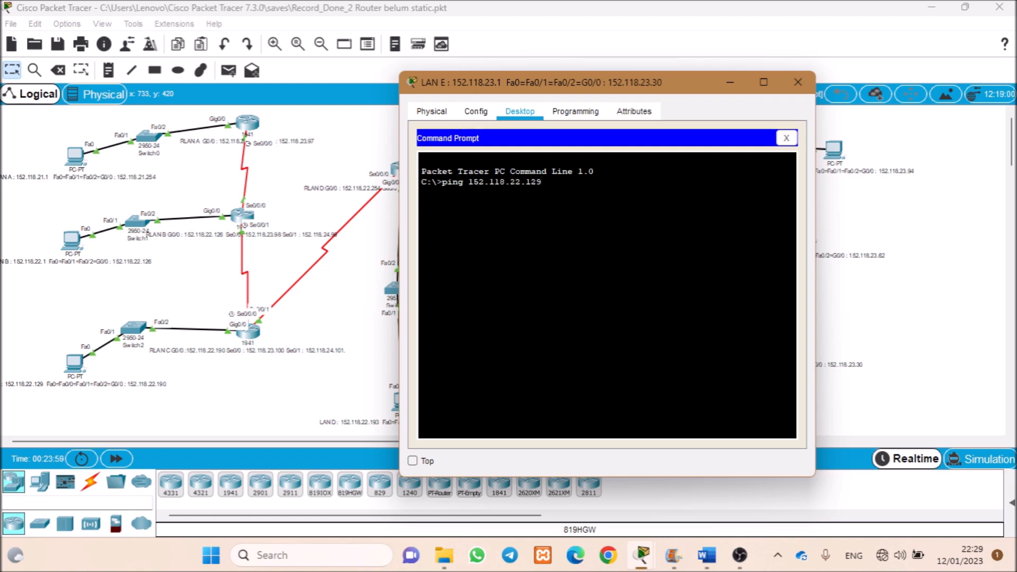
type("152.118.22.129")
key("Return")
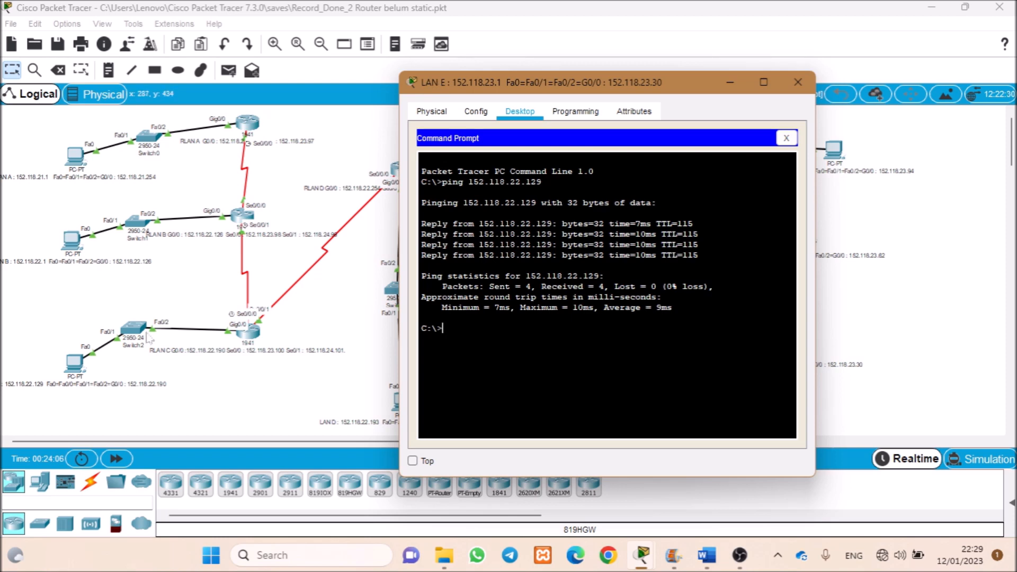
left_click(800, 80)
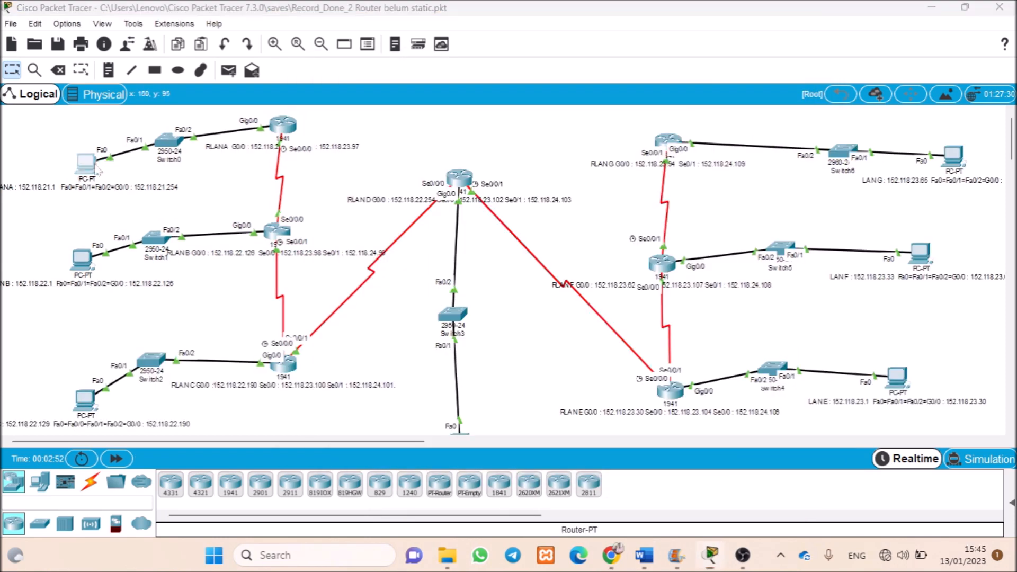
- Ping LAN B's PC at 152.118.22.1 from the command prompt of LAN A's PC and close its window
left_click(85, 169)
left_click(628, 177)
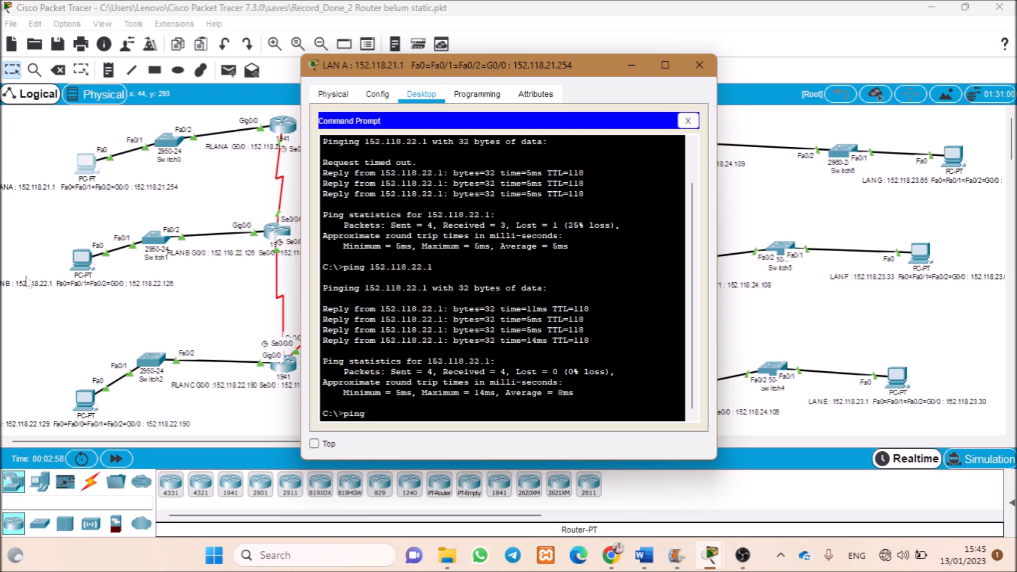
type("ping")
key("Return")
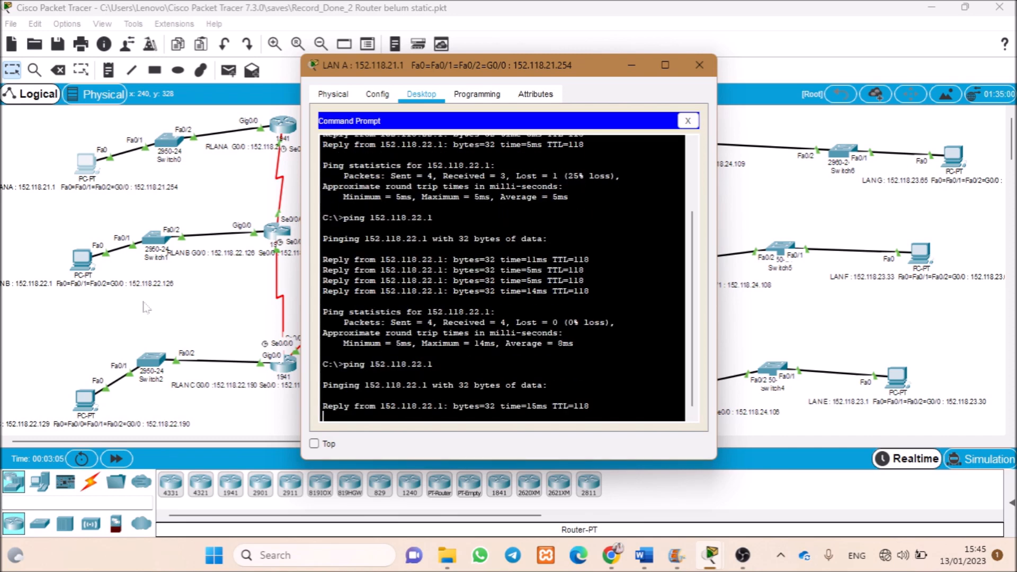
left_click(699, 66)
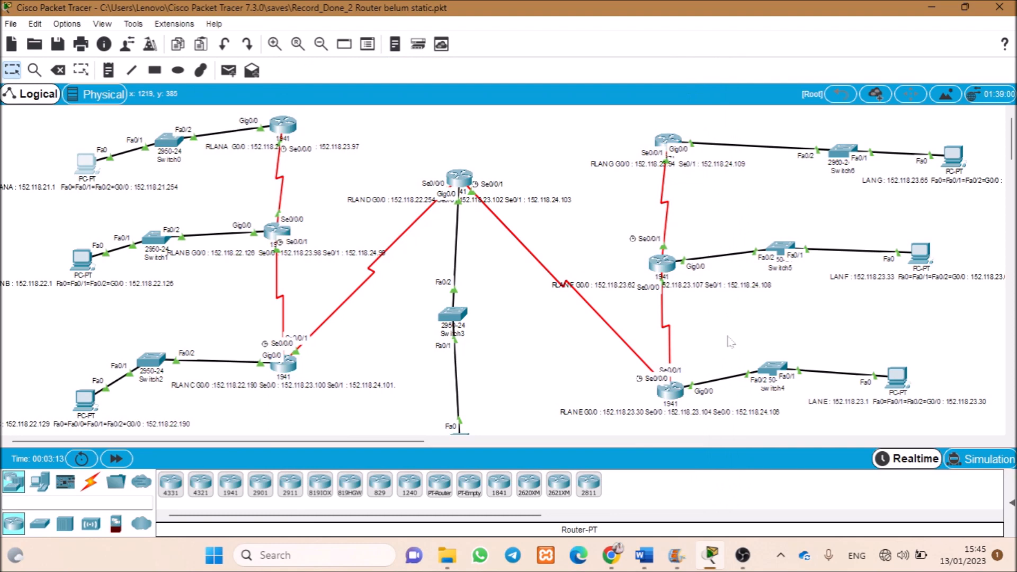
mouse_move(743, 555)
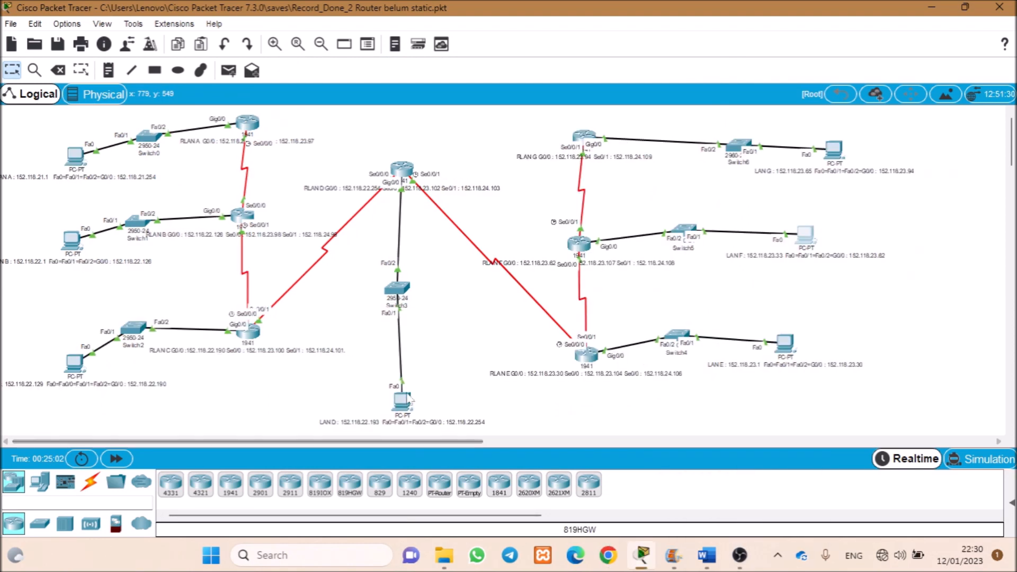
- Ping LAN F's PC at 152.118.23.33 from the command prompt of LAN D's PC and close its window
left_click(477, 94)
left_click(422, 94)
left_click(640, 159)
type("ping")
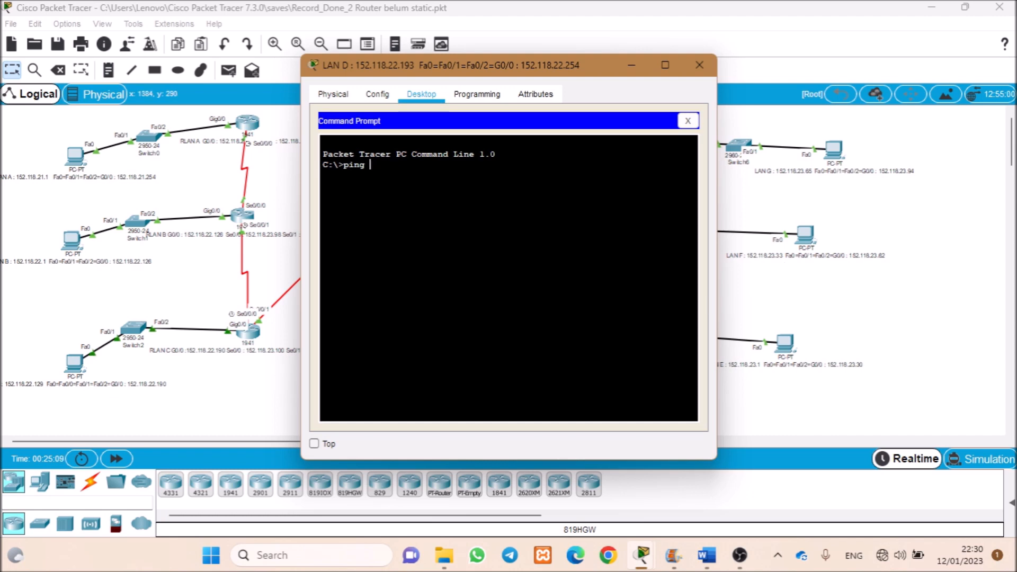
type(" 152.118.23.33")
key("Return")
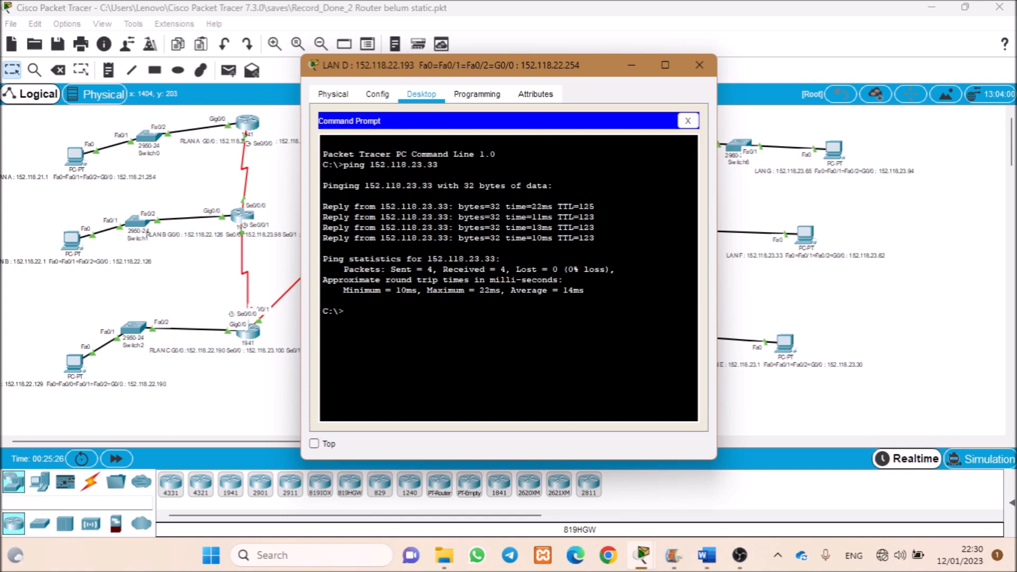
left_click_drag(577, 74, 468, 53)
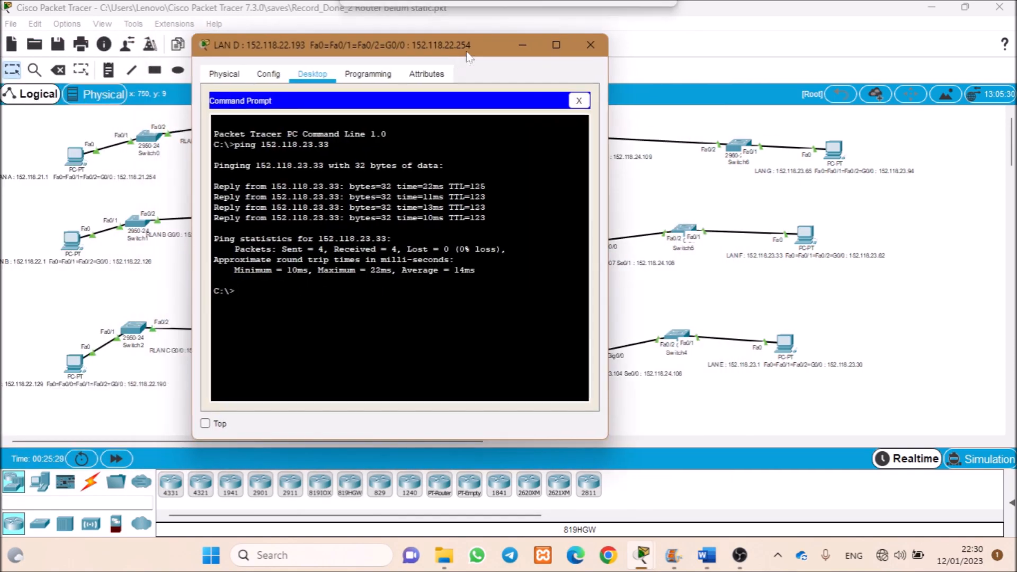
left_click(591, 45)
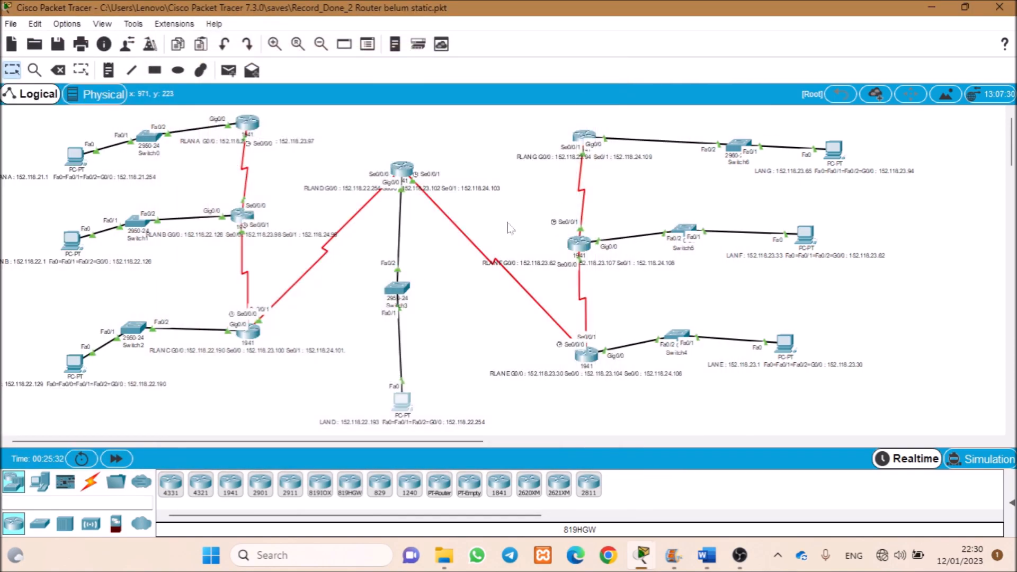